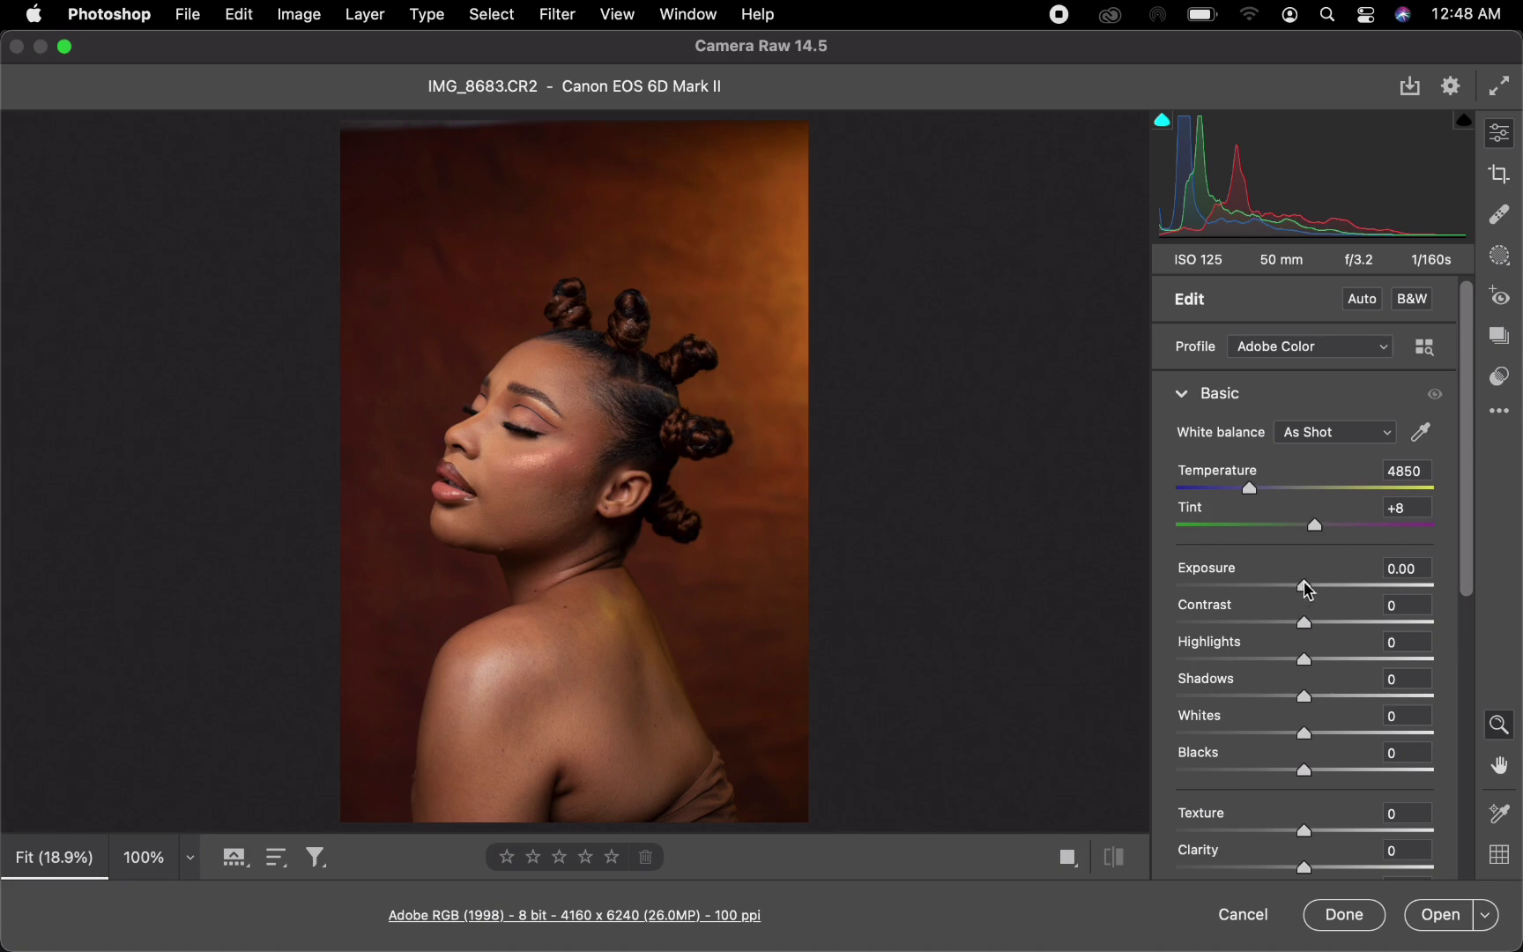
Raise Exposure to +0.15 and Contrast to +6, and lower Highlights to -100
drag(1307, 590, 1314, 628)
click(1310, 628)
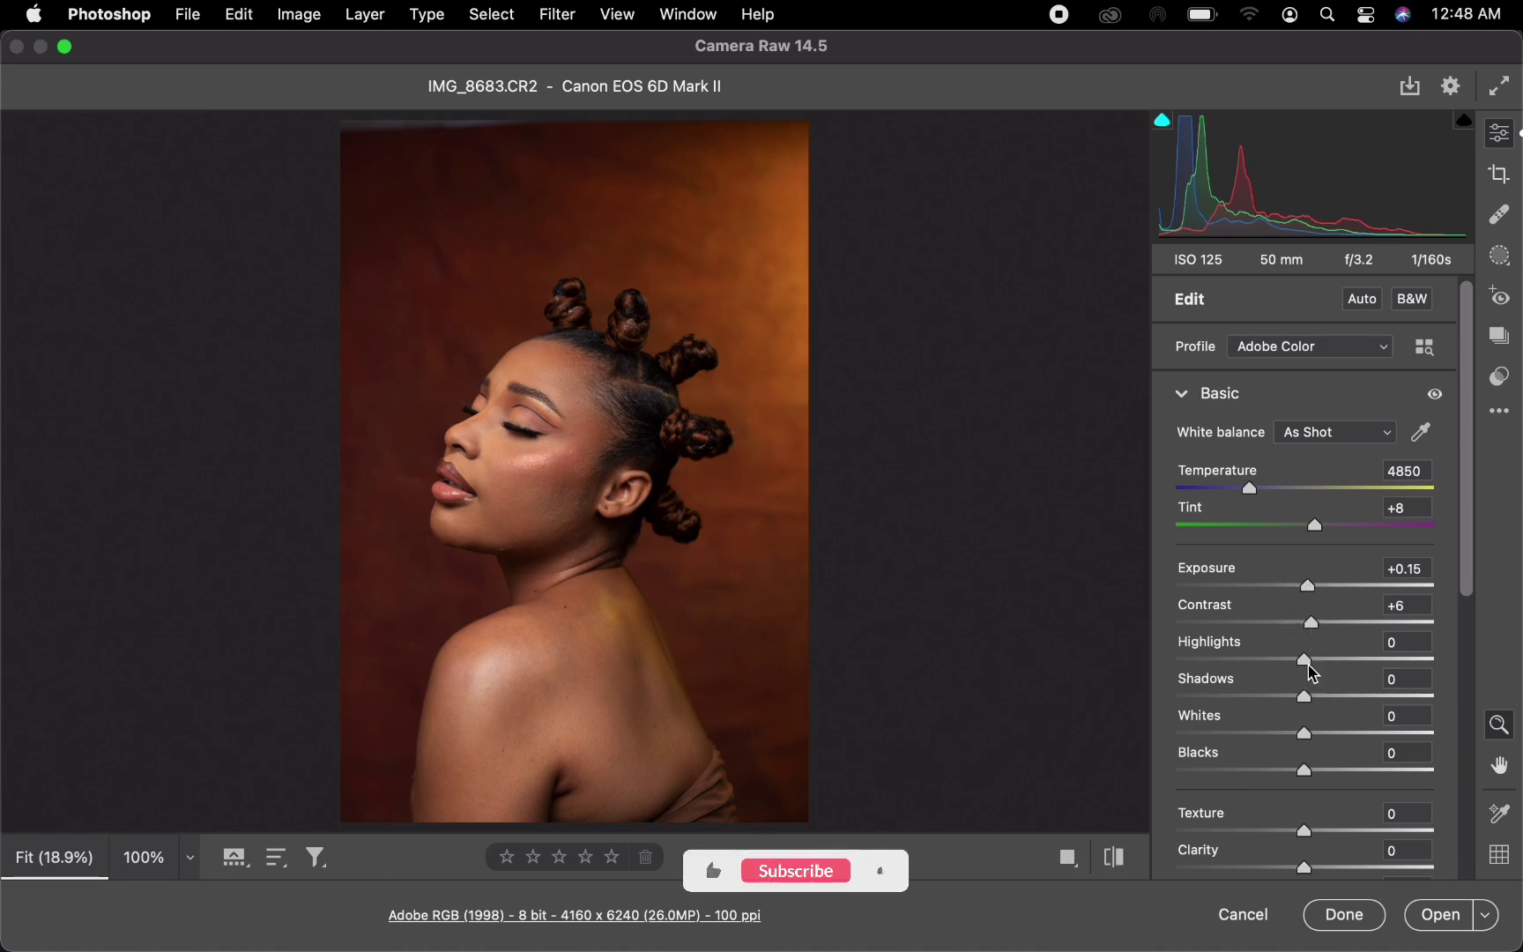
click(1300, 659)
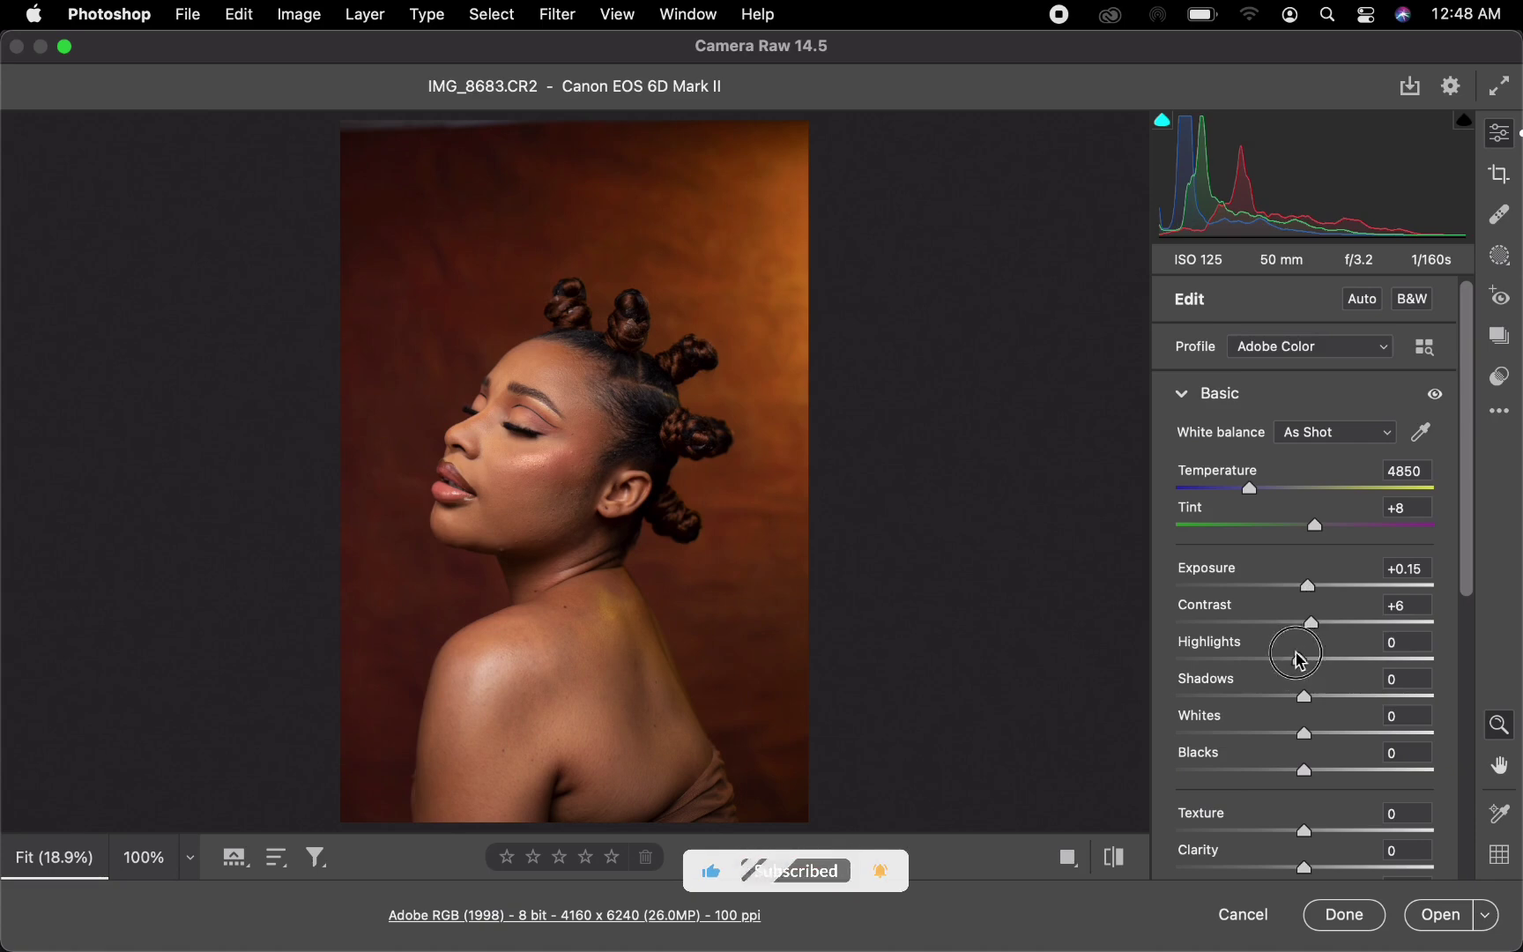
drag(1299, 659, 1182, 660)
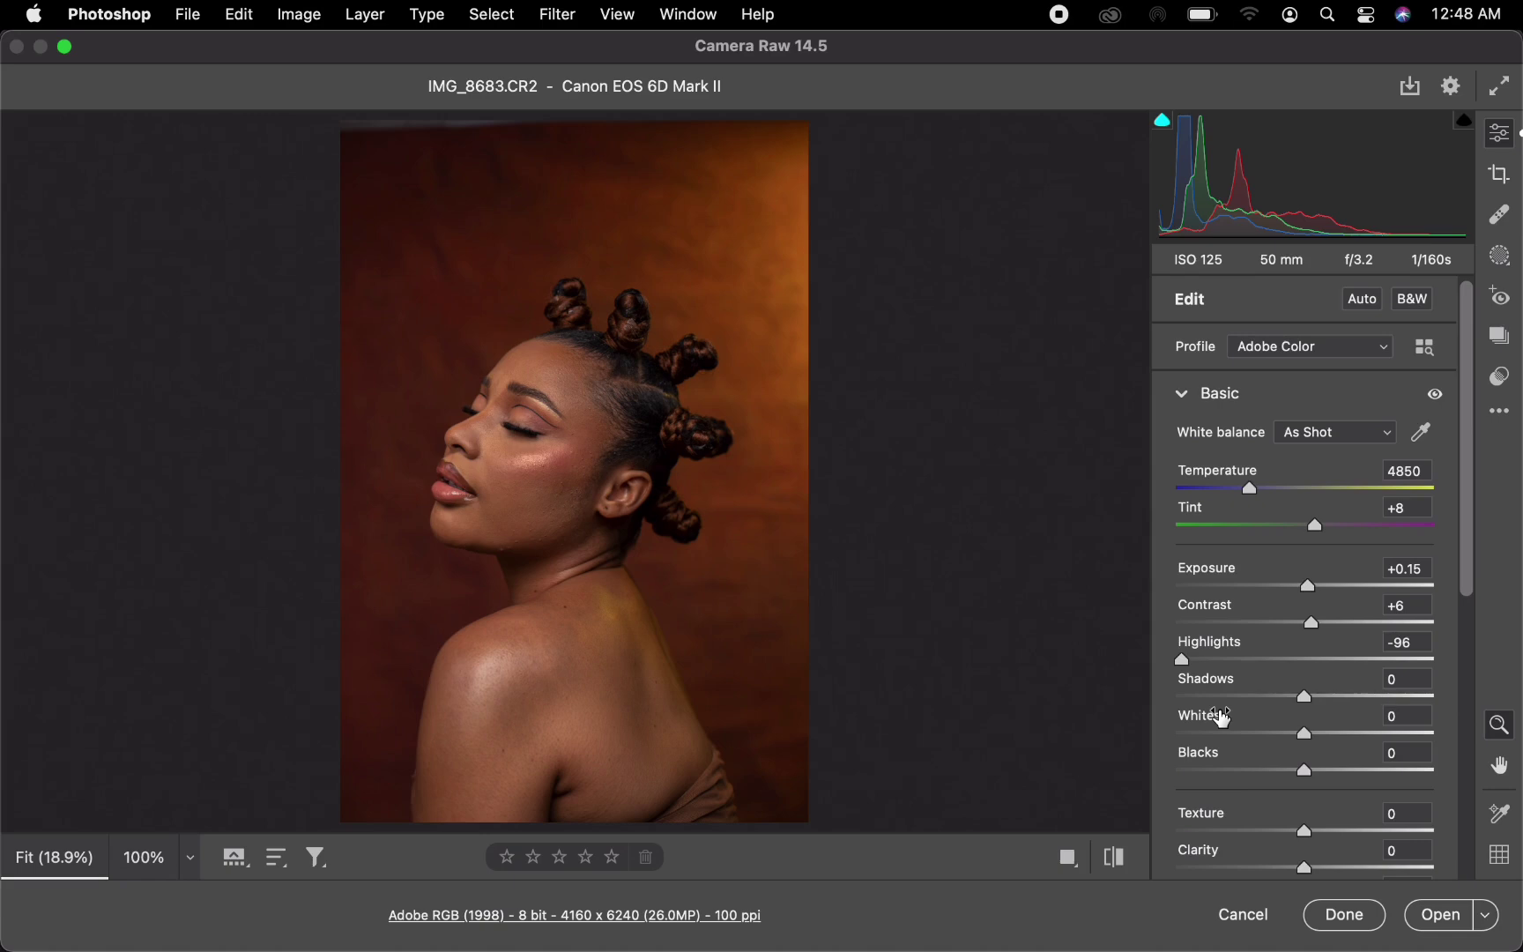
drag(1182, 659, 1176, 661)
Set Shadows to +24, Exposure to +0.55, Whites to -10, Blacks to -8 and Clarity to +8
drag(1306, 699, 1340, 710)
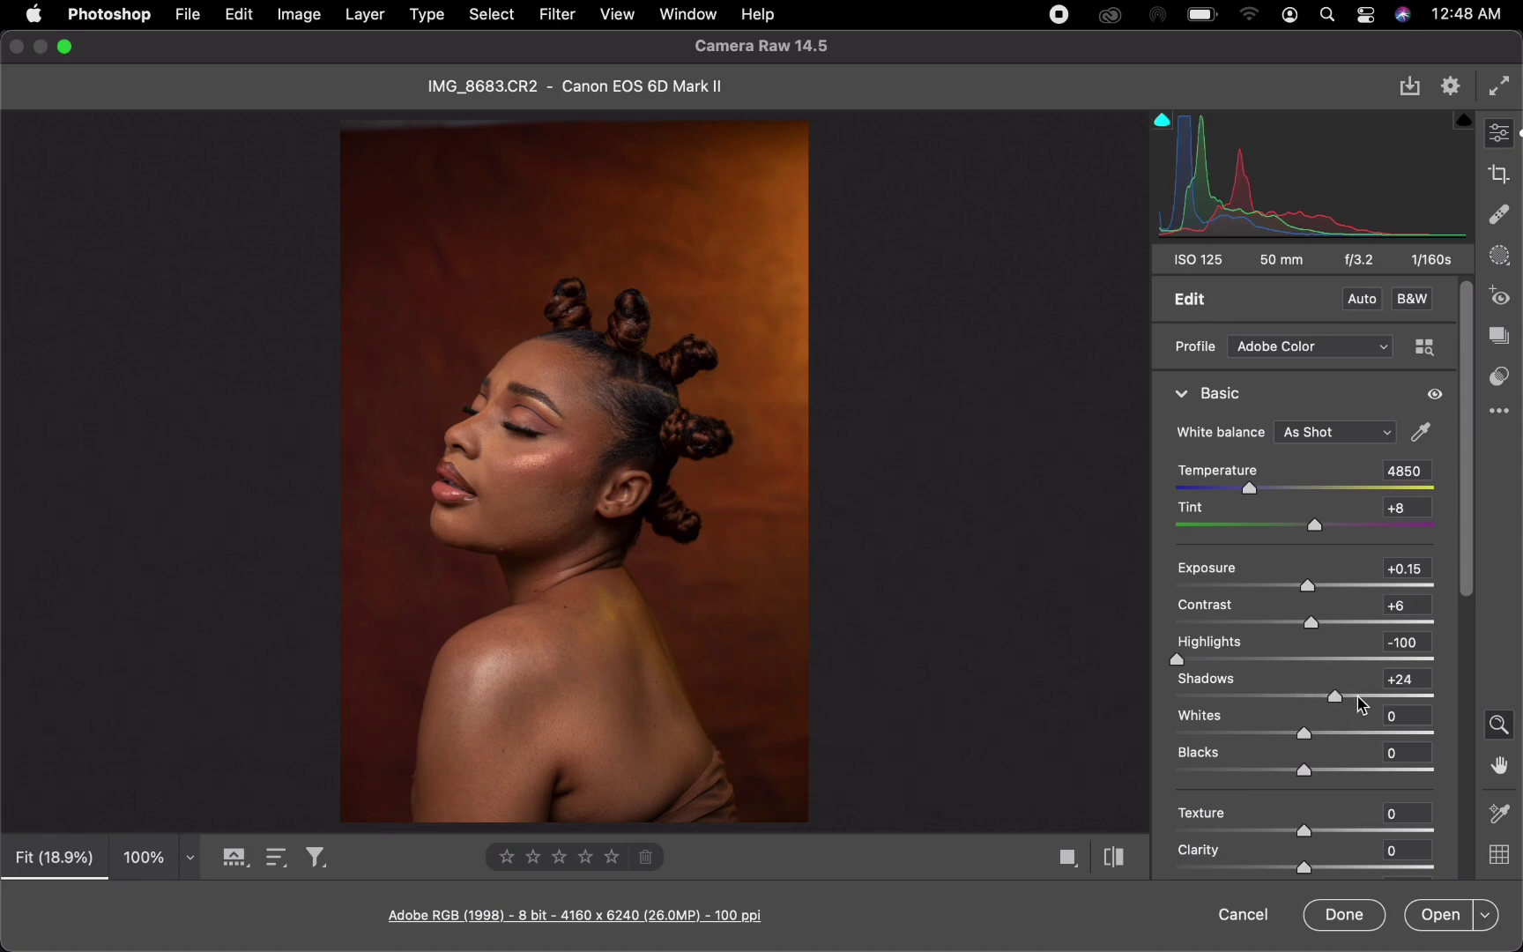
drag(1306, 586, 1322, 589)
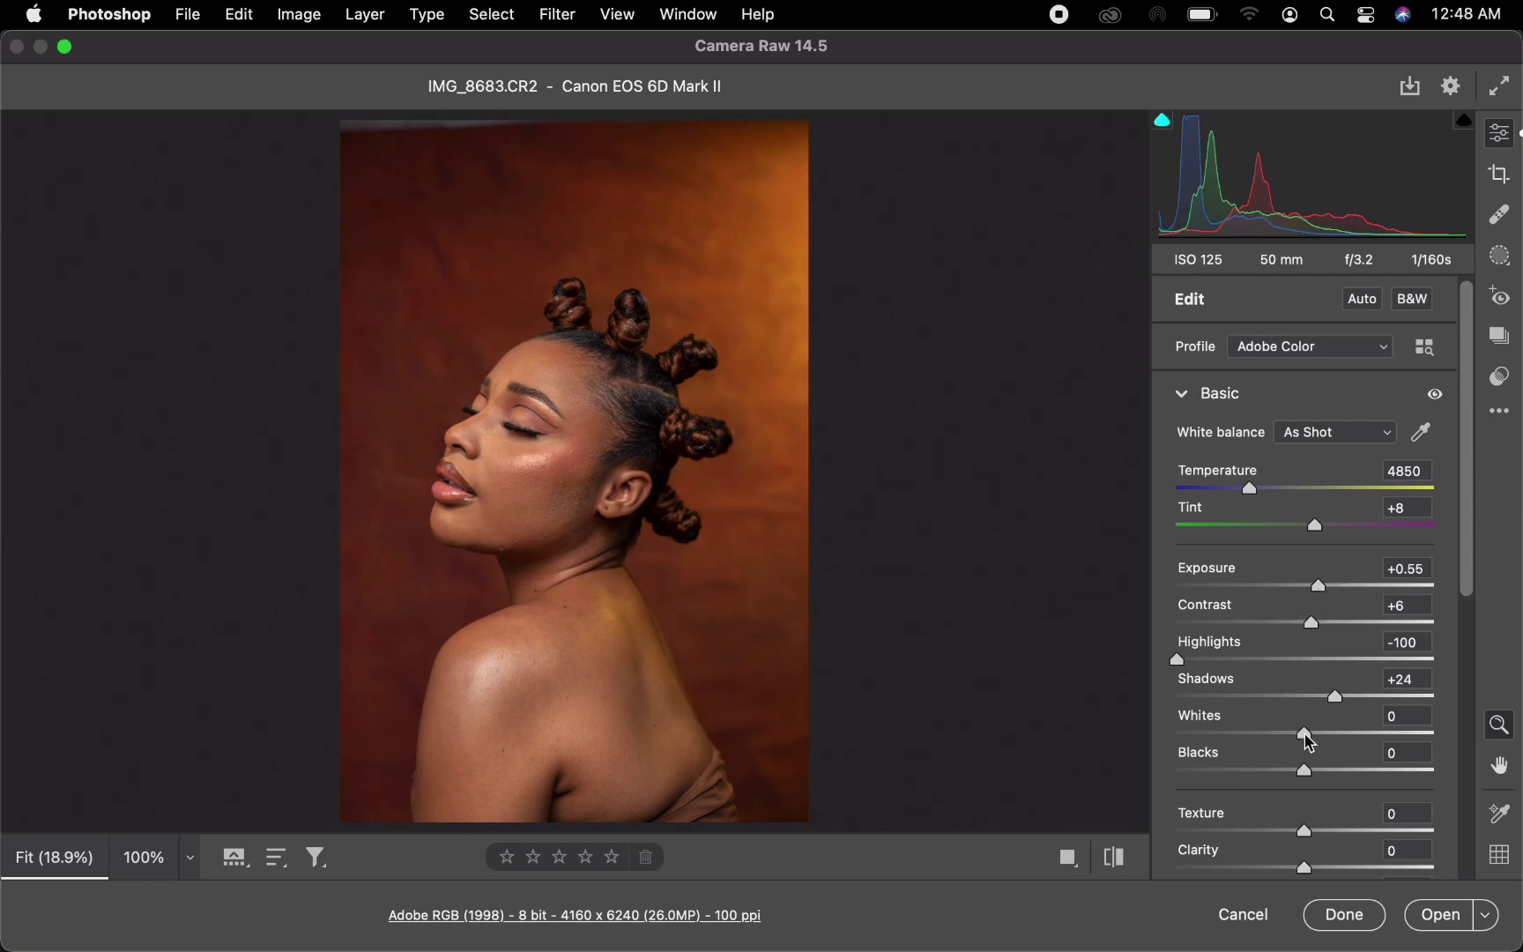
drag(1305, 733, 1293, 778)
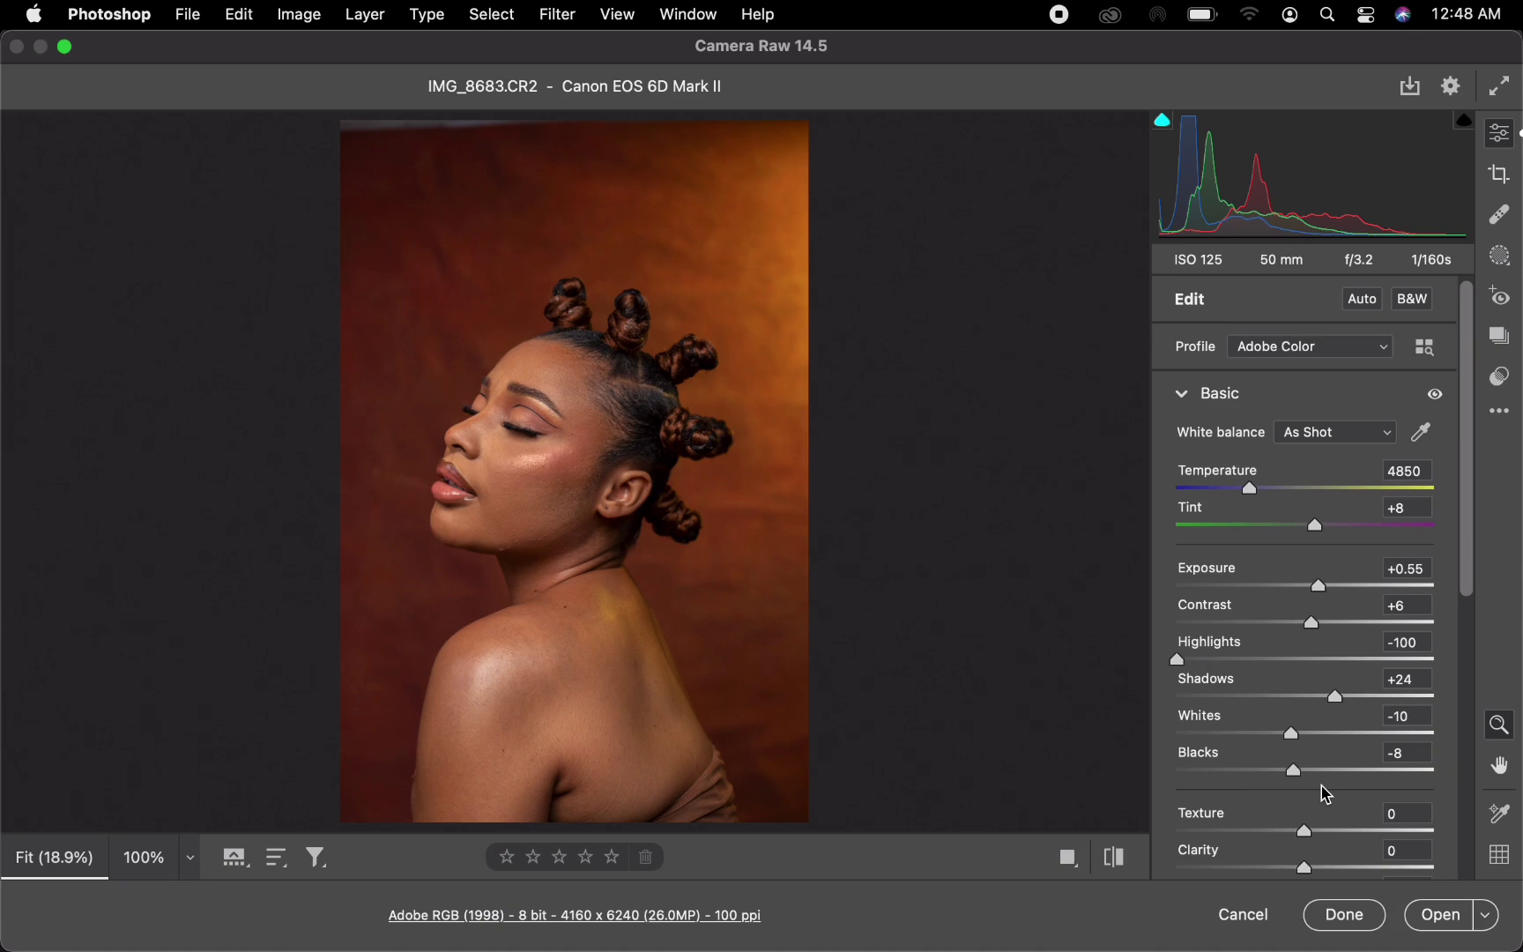
drag(1310, 874, 1326, 892)
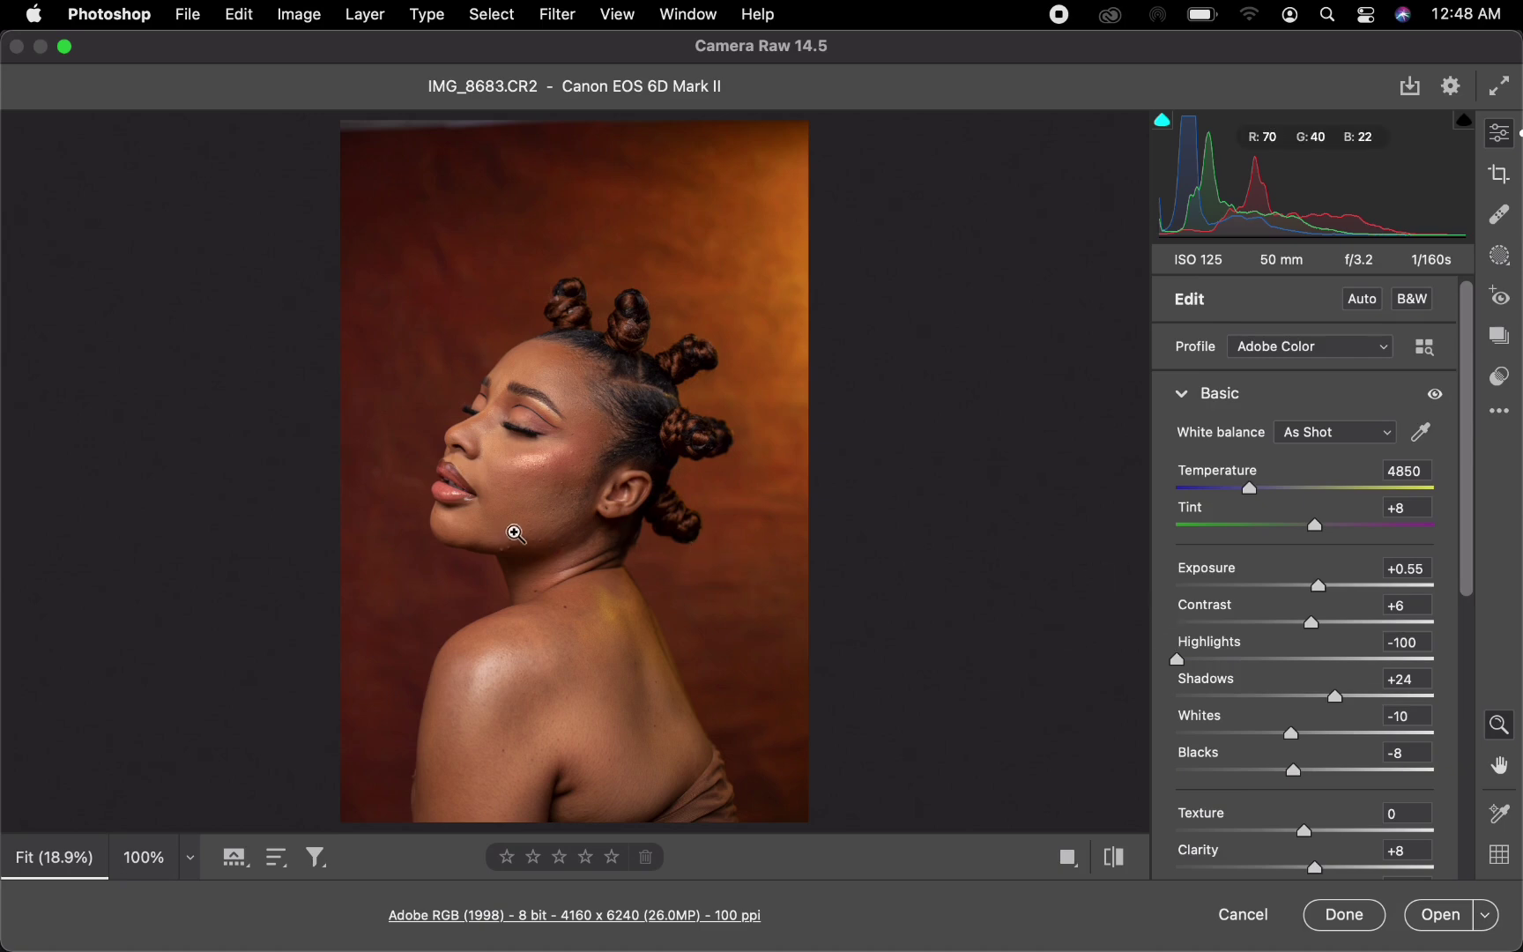
Compare the raw photo before and after the basic adjustments, and open it in the main Photoshop editor
key(q)
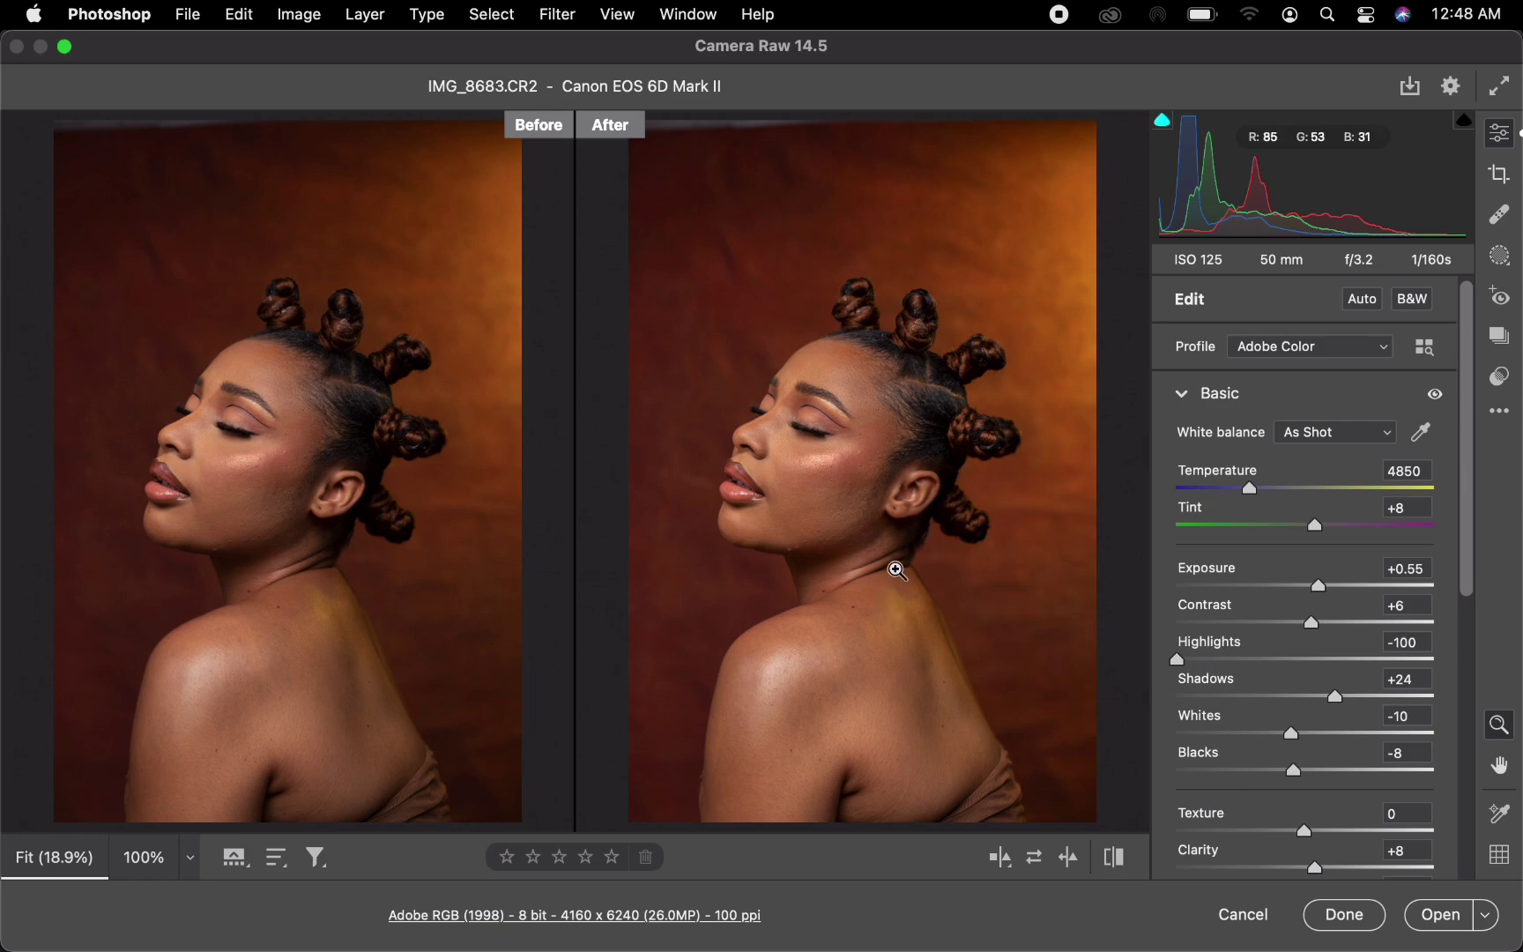
click(1183, 394)
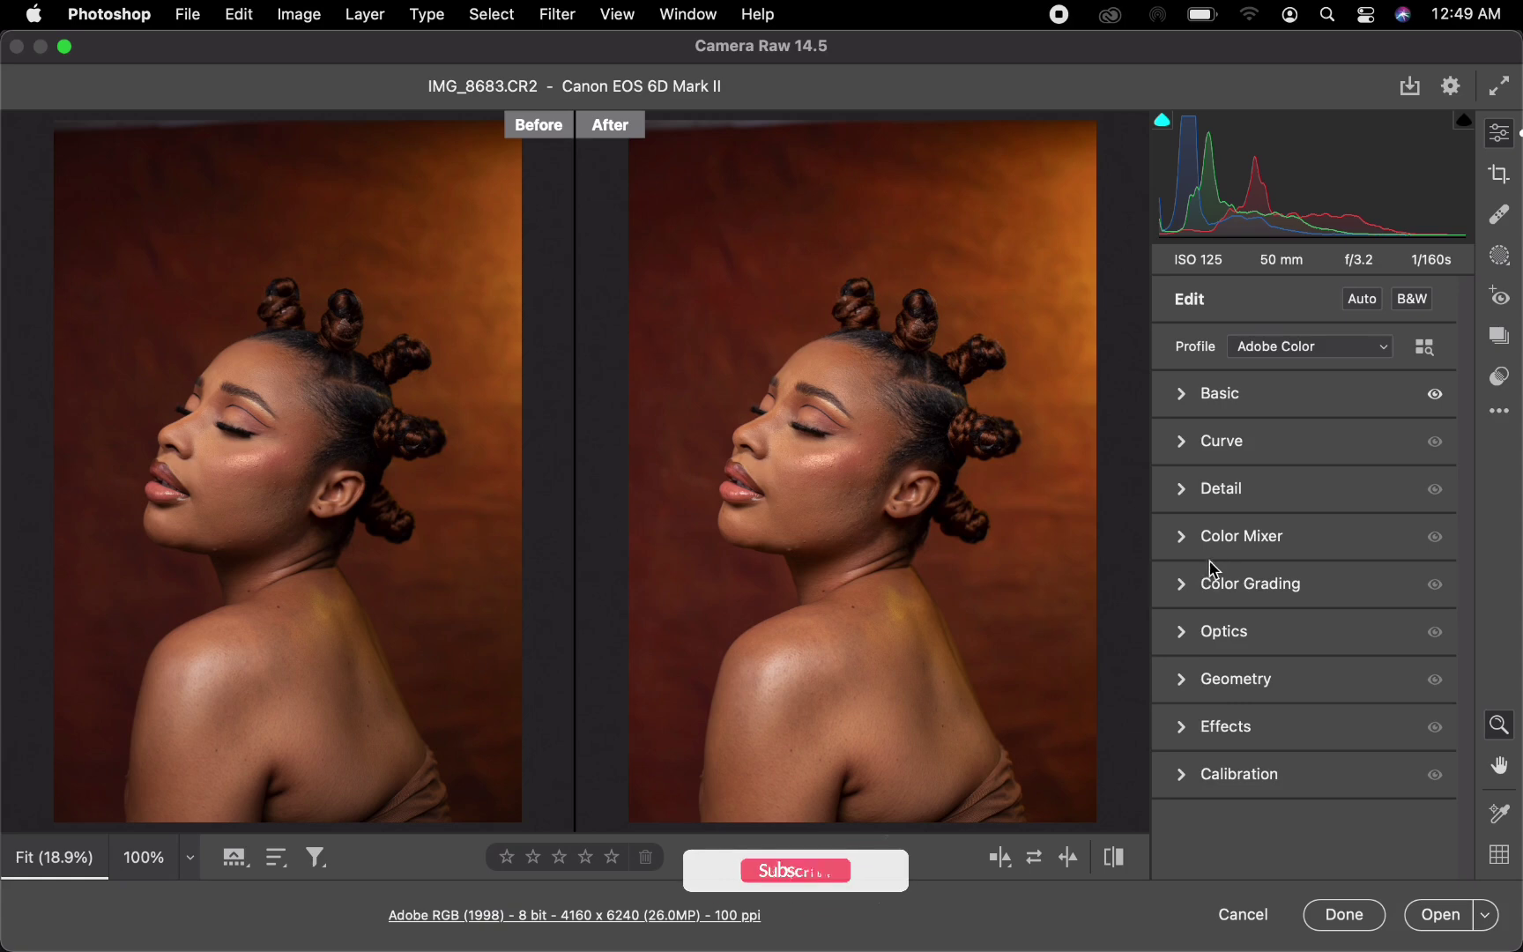
click(1199, 395)
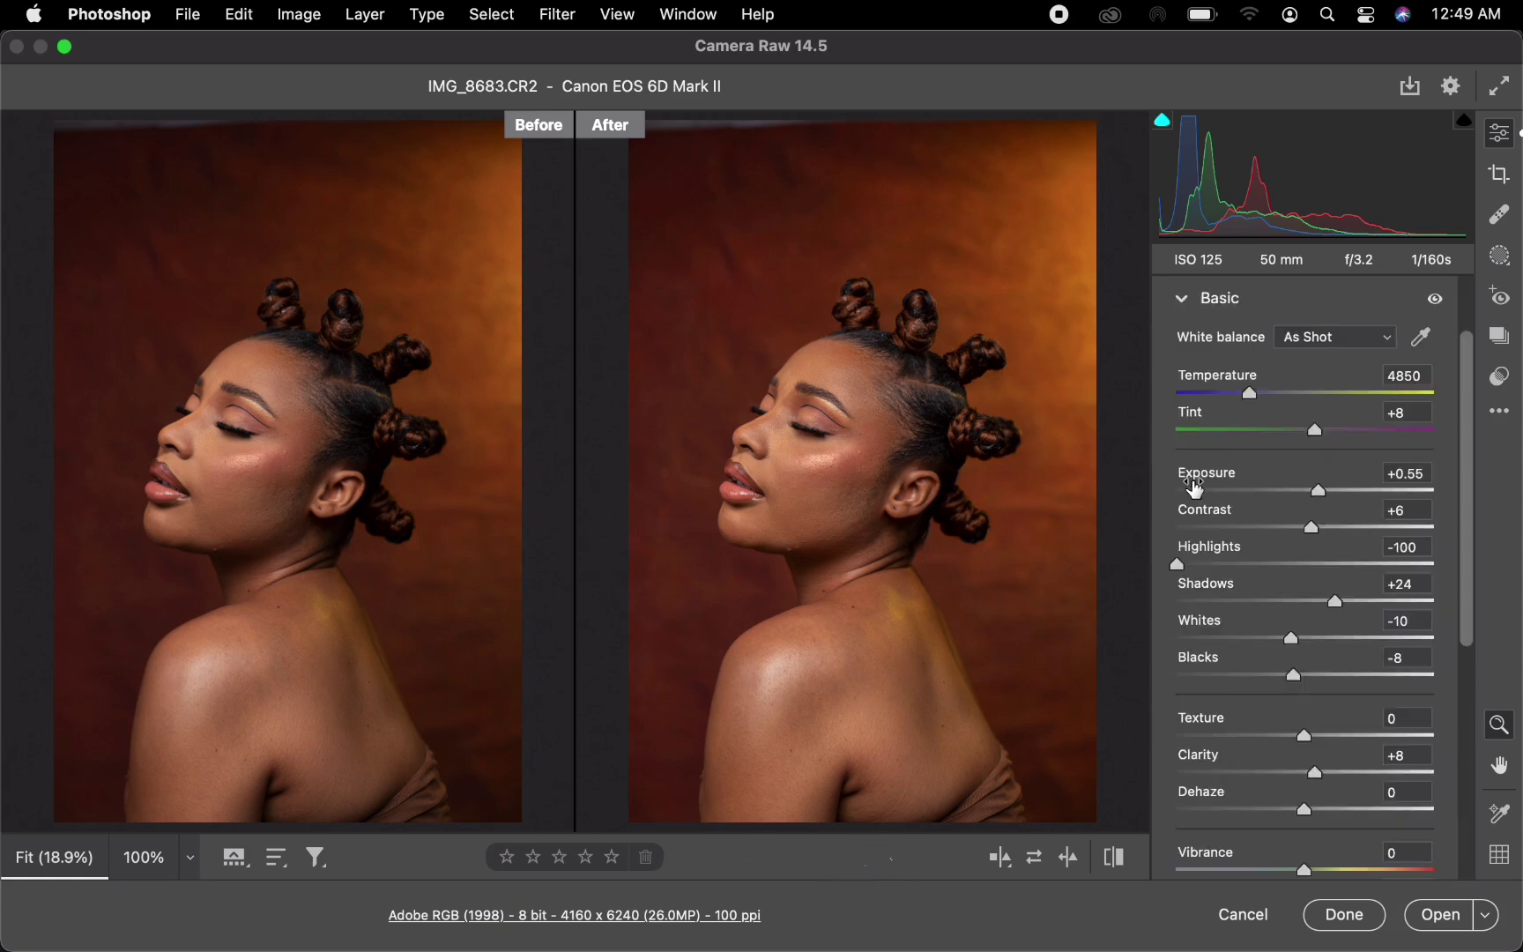
click(1435, 923)
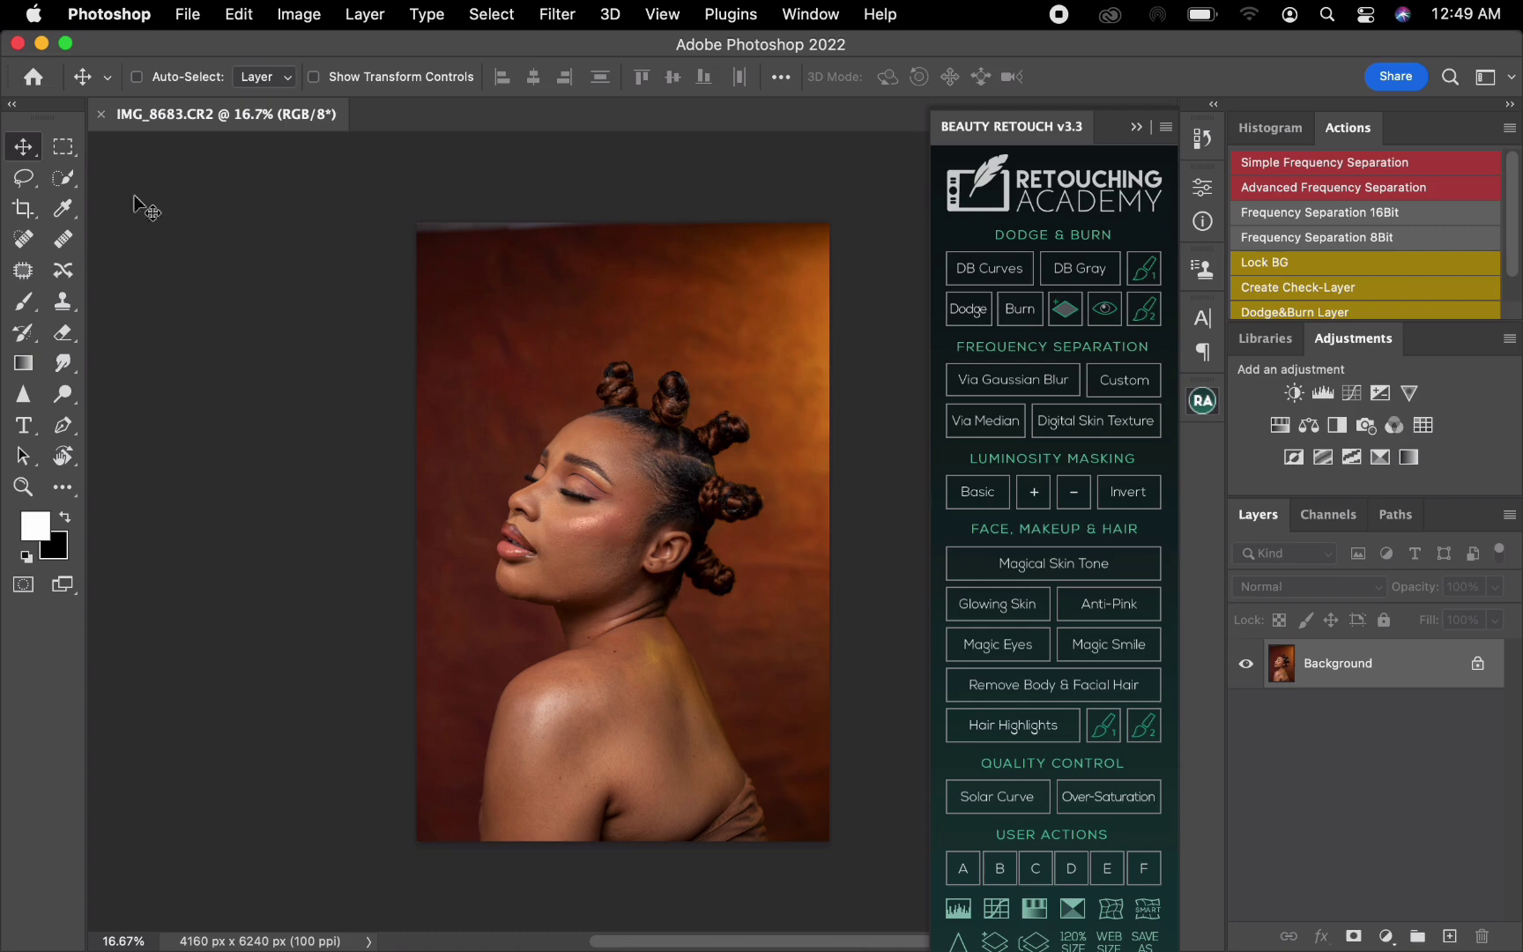
Crop the portrait to a 4:5 (8:10) ratio of about 3613 x 4516 px, framed tightly around the head and shoulders
click(28, 219)
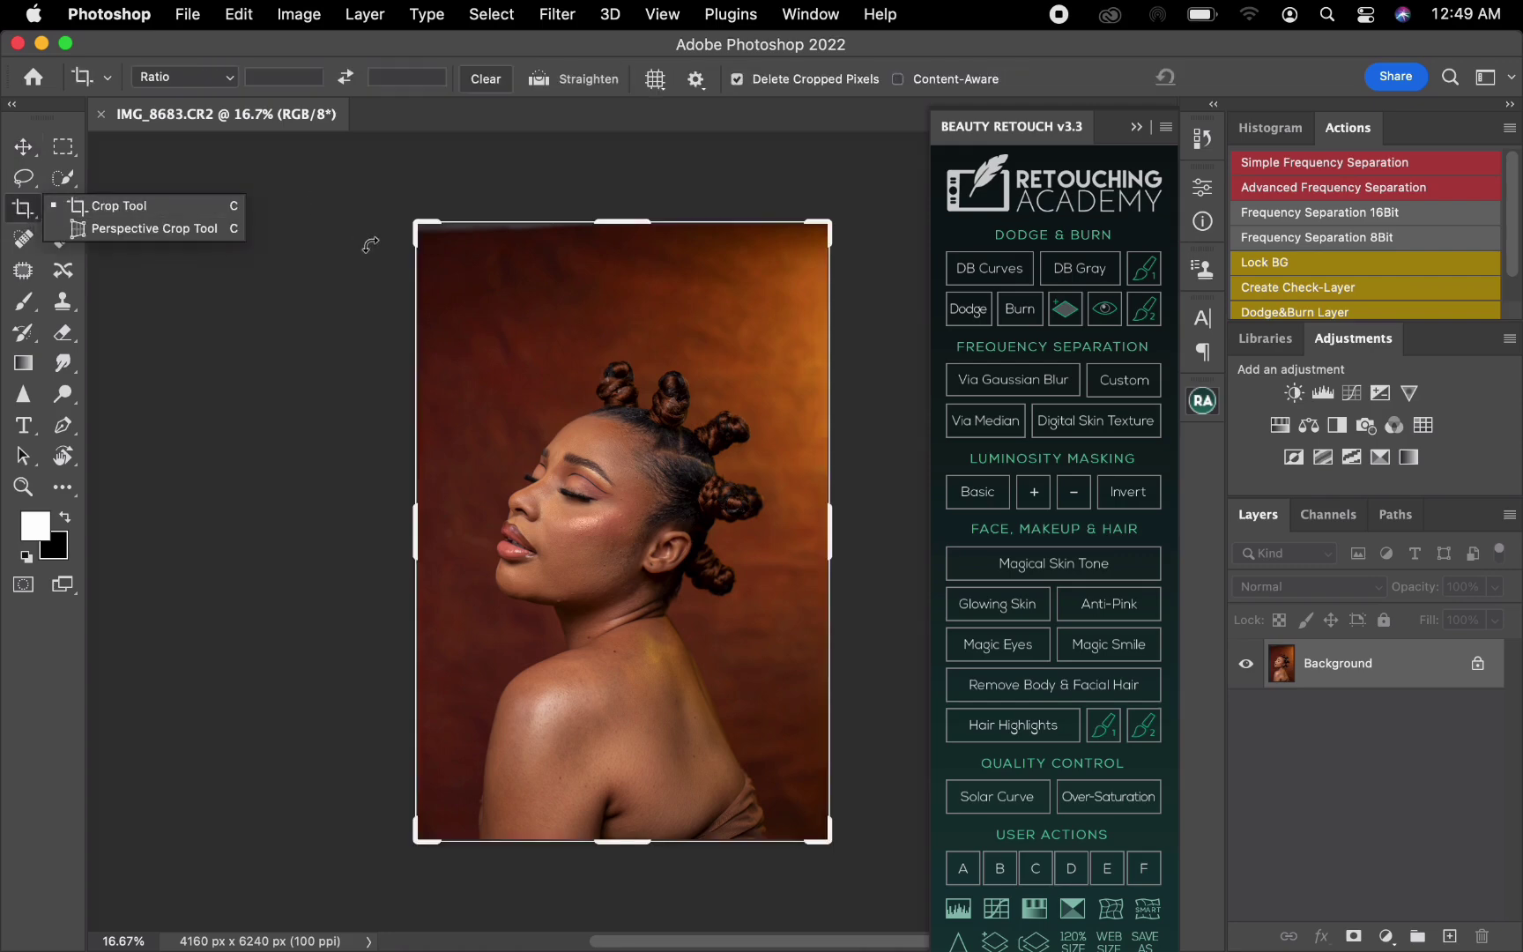
click(206, 80)
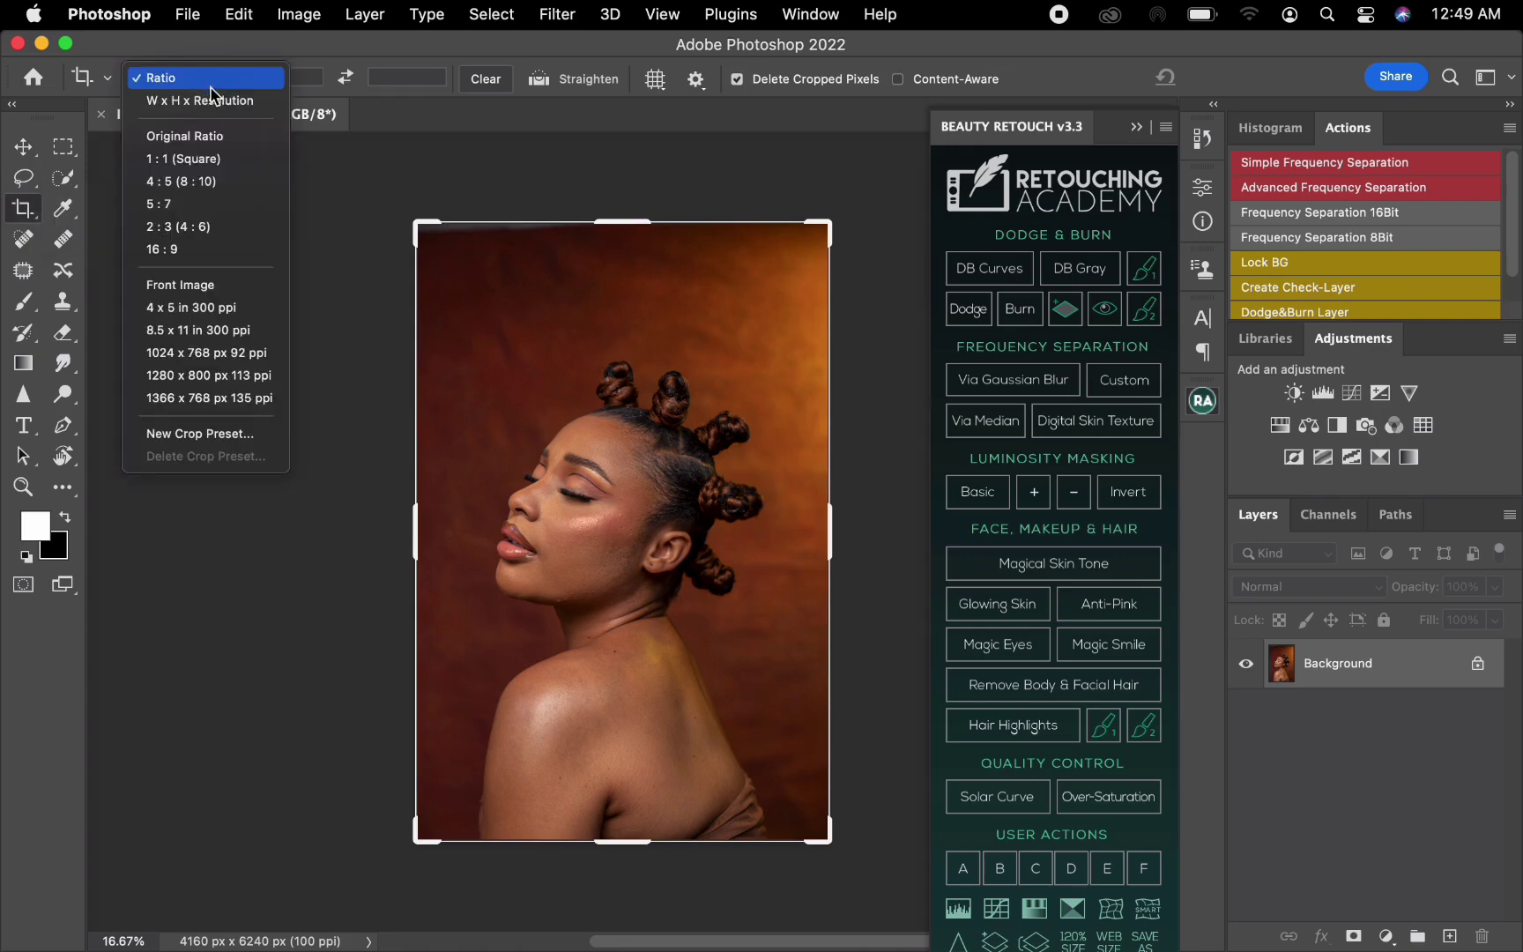
click(187, 183)
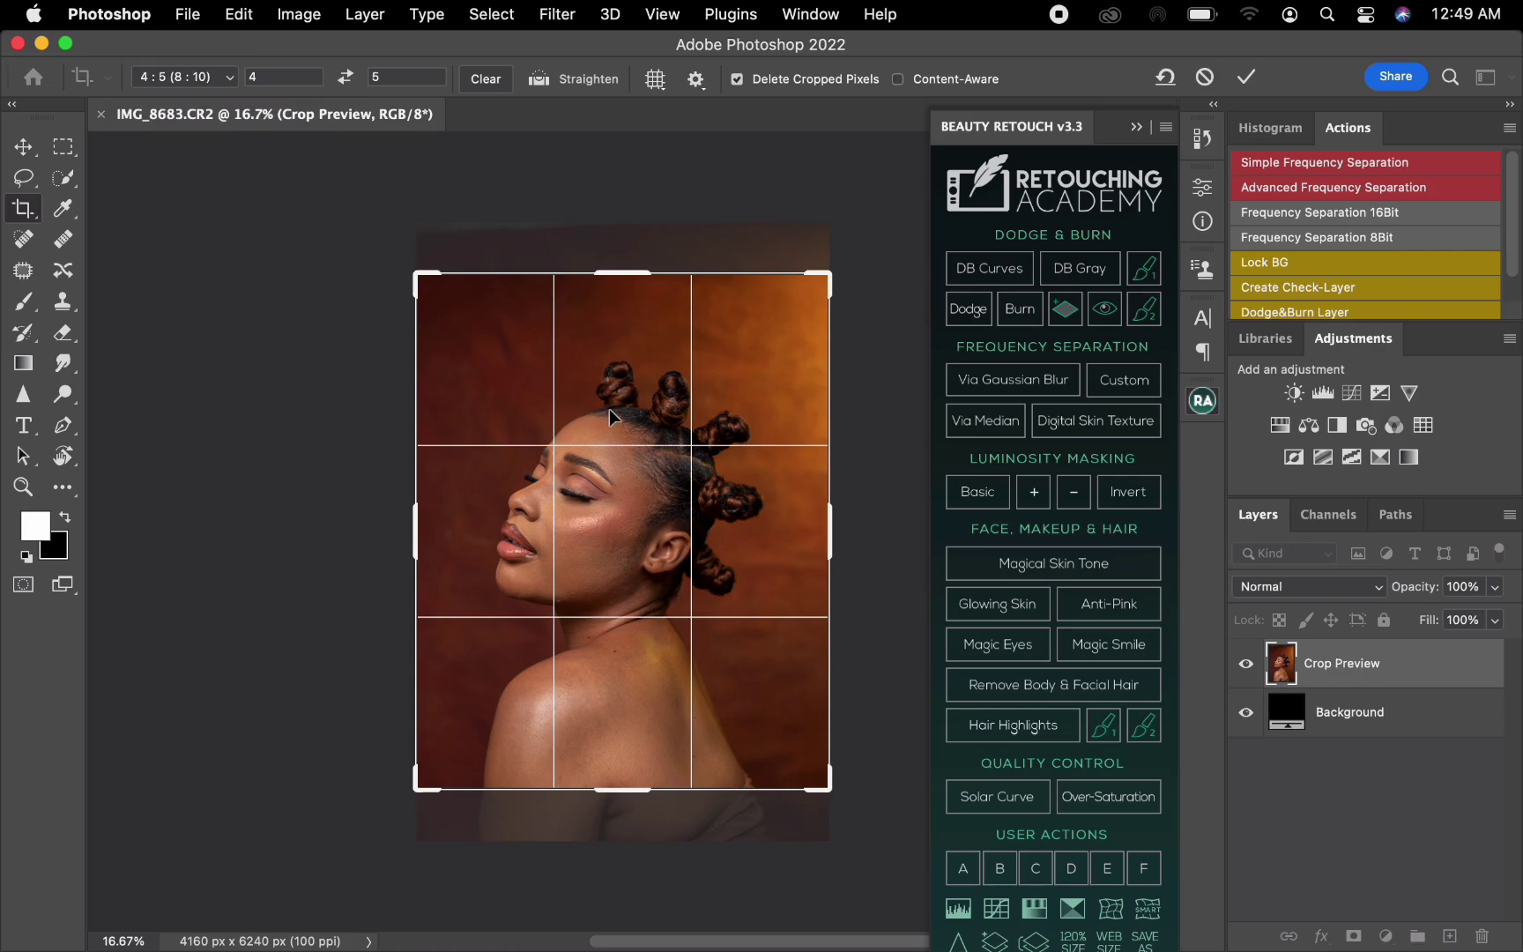
mouse_move(609, 409)
mouse_down()
mouse_move(613, 353)
mouse_move(619, 403)
mouse_up()
drag(818, 778, 775, 725)
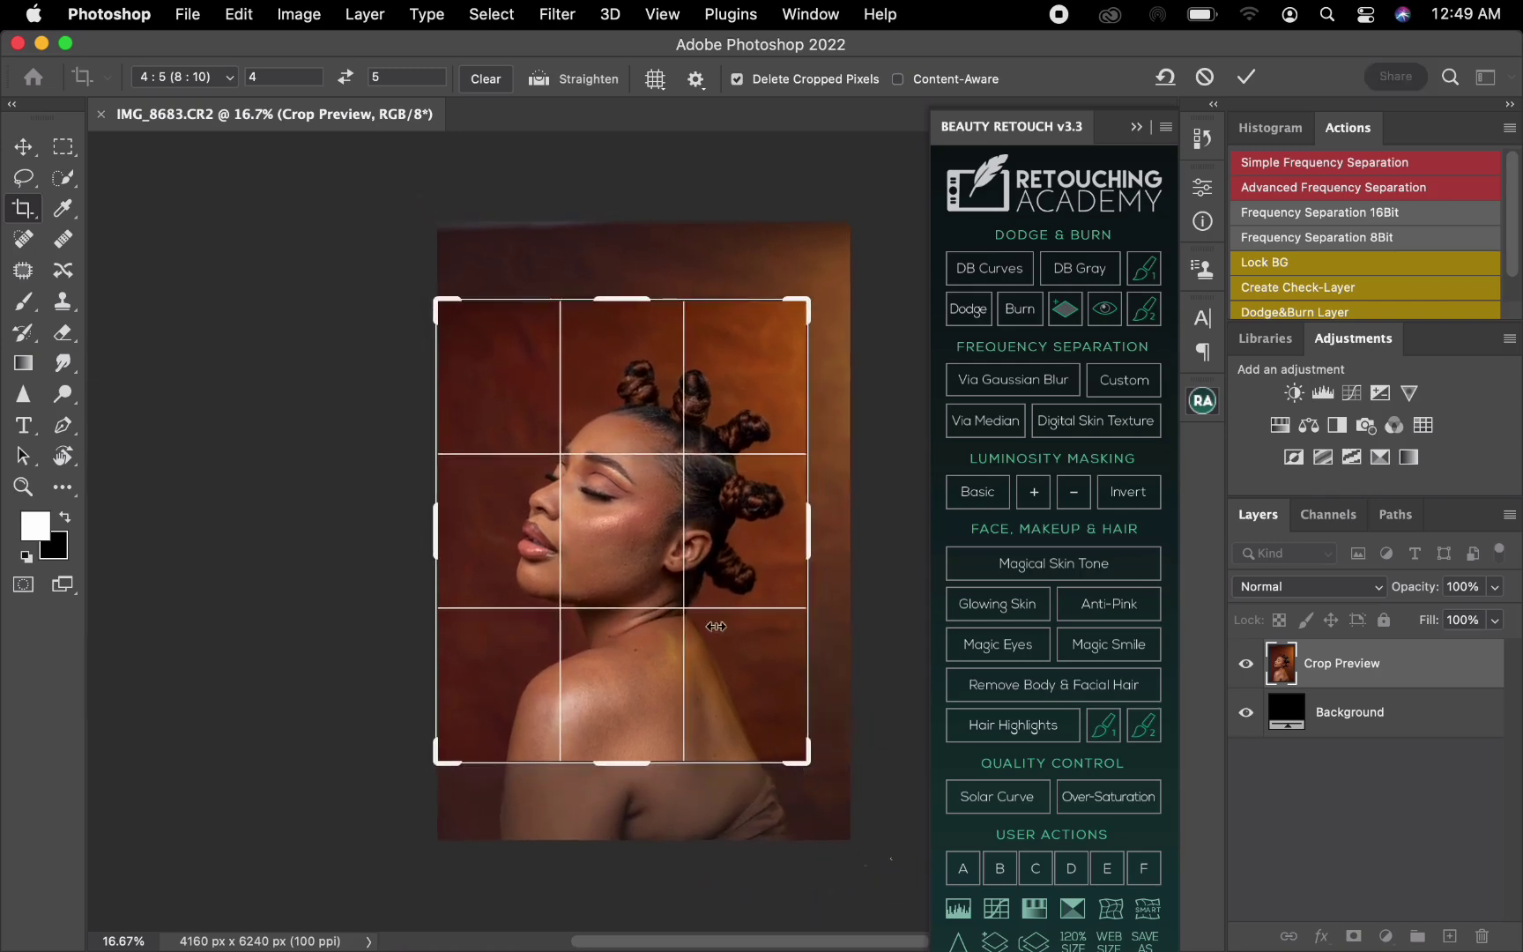
drag(651, 579, 650, 568)
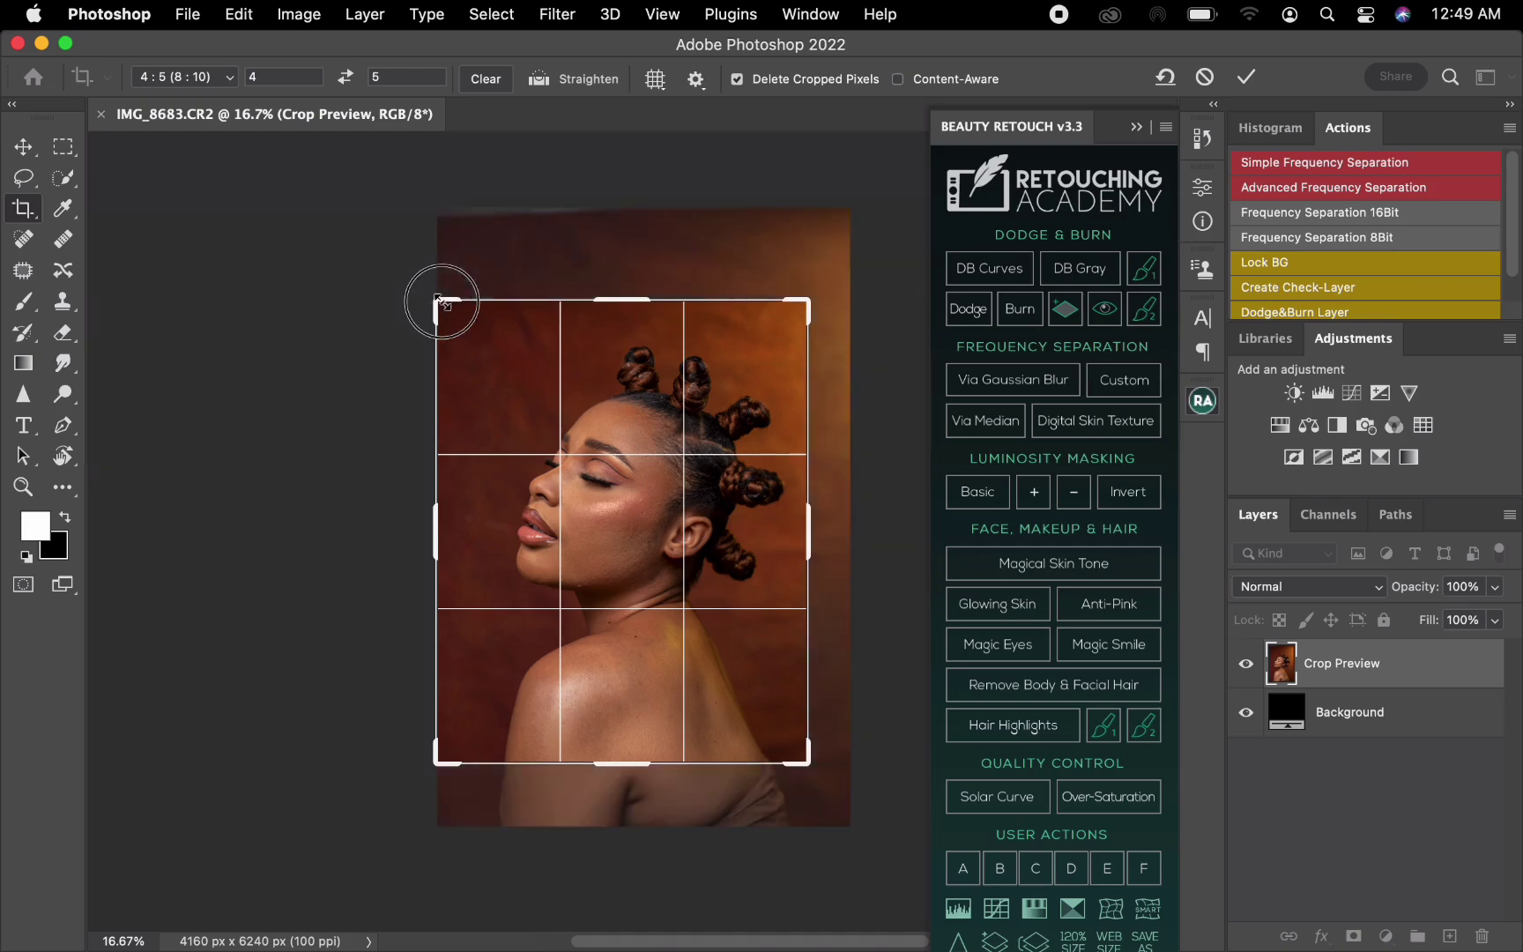
drag(438, 301, 451, 311)
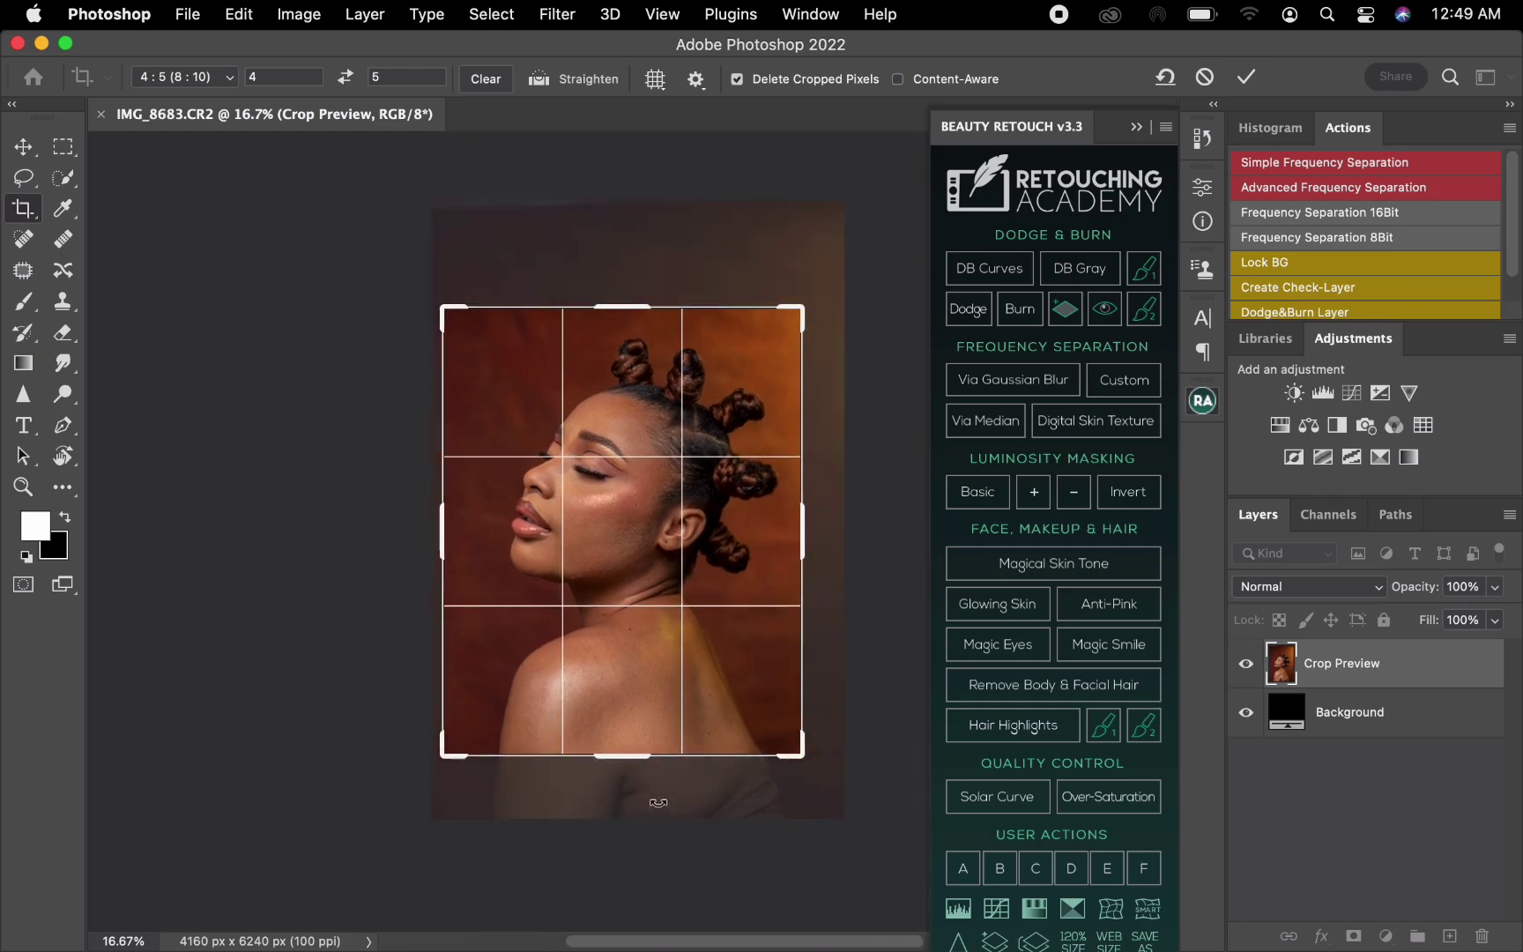
click(1245, 77)
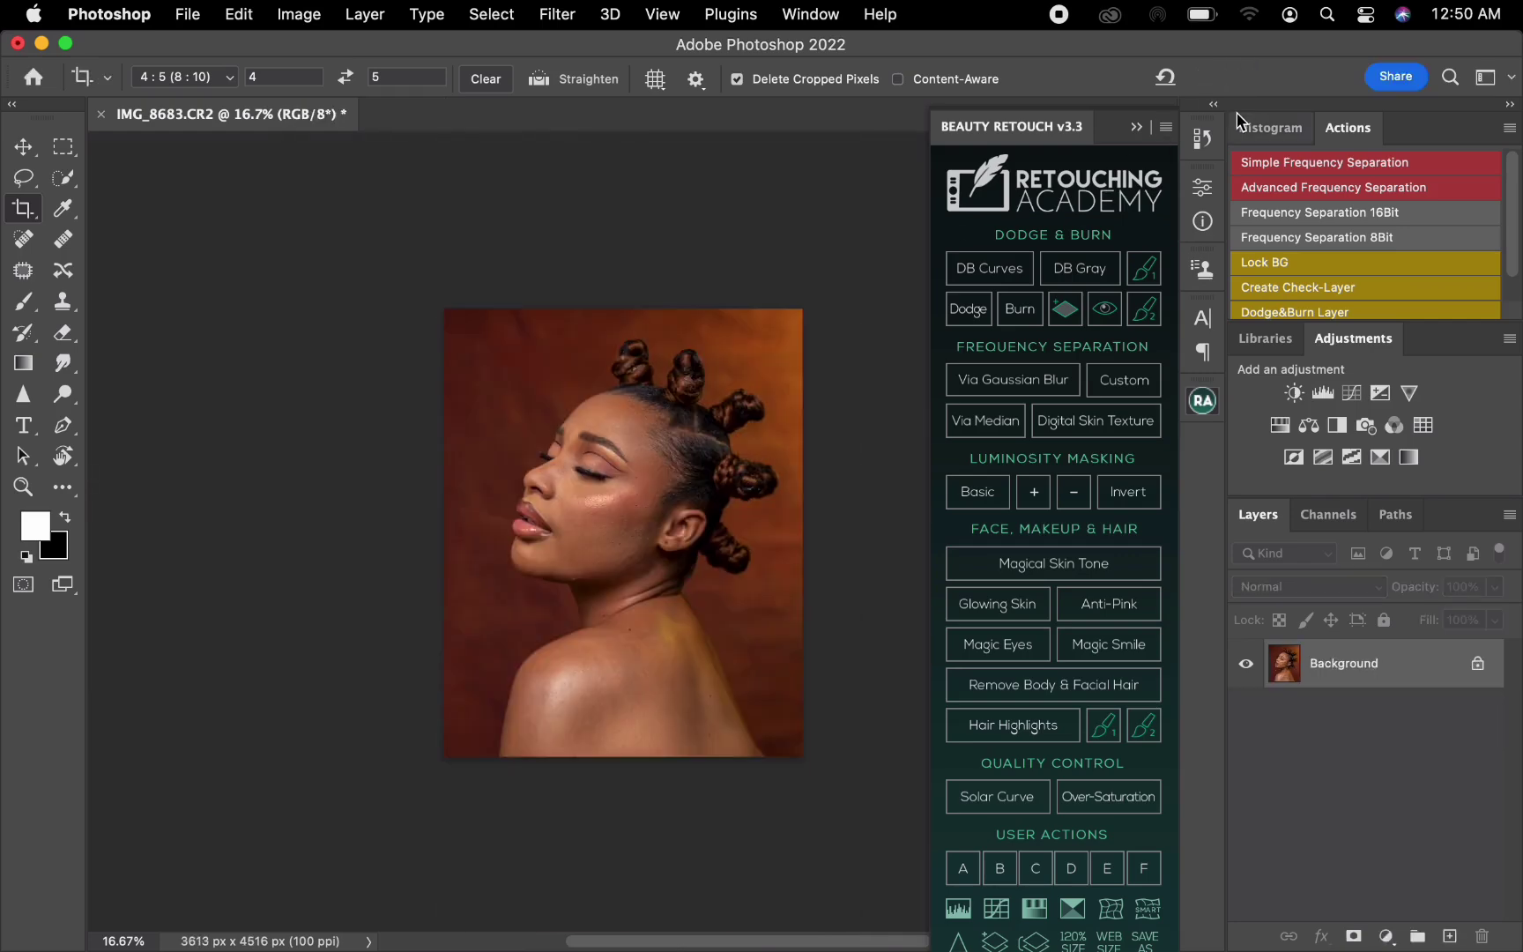
Collapse the Beauty Retouch panel and duplicate the Background layer
key(super+equal)
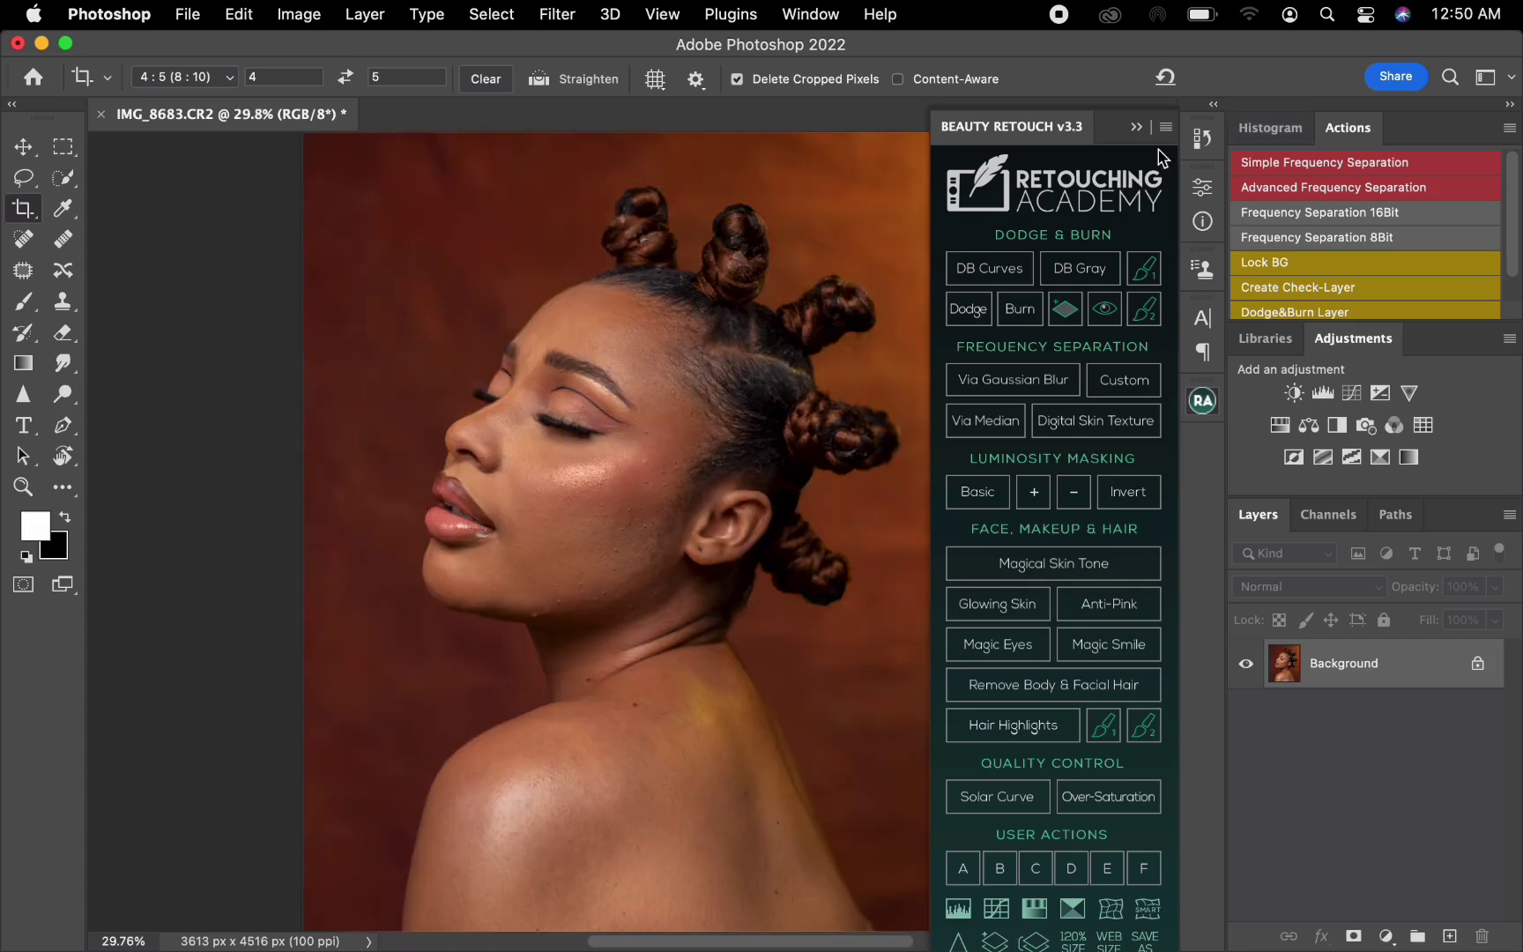
click(1136, 127)
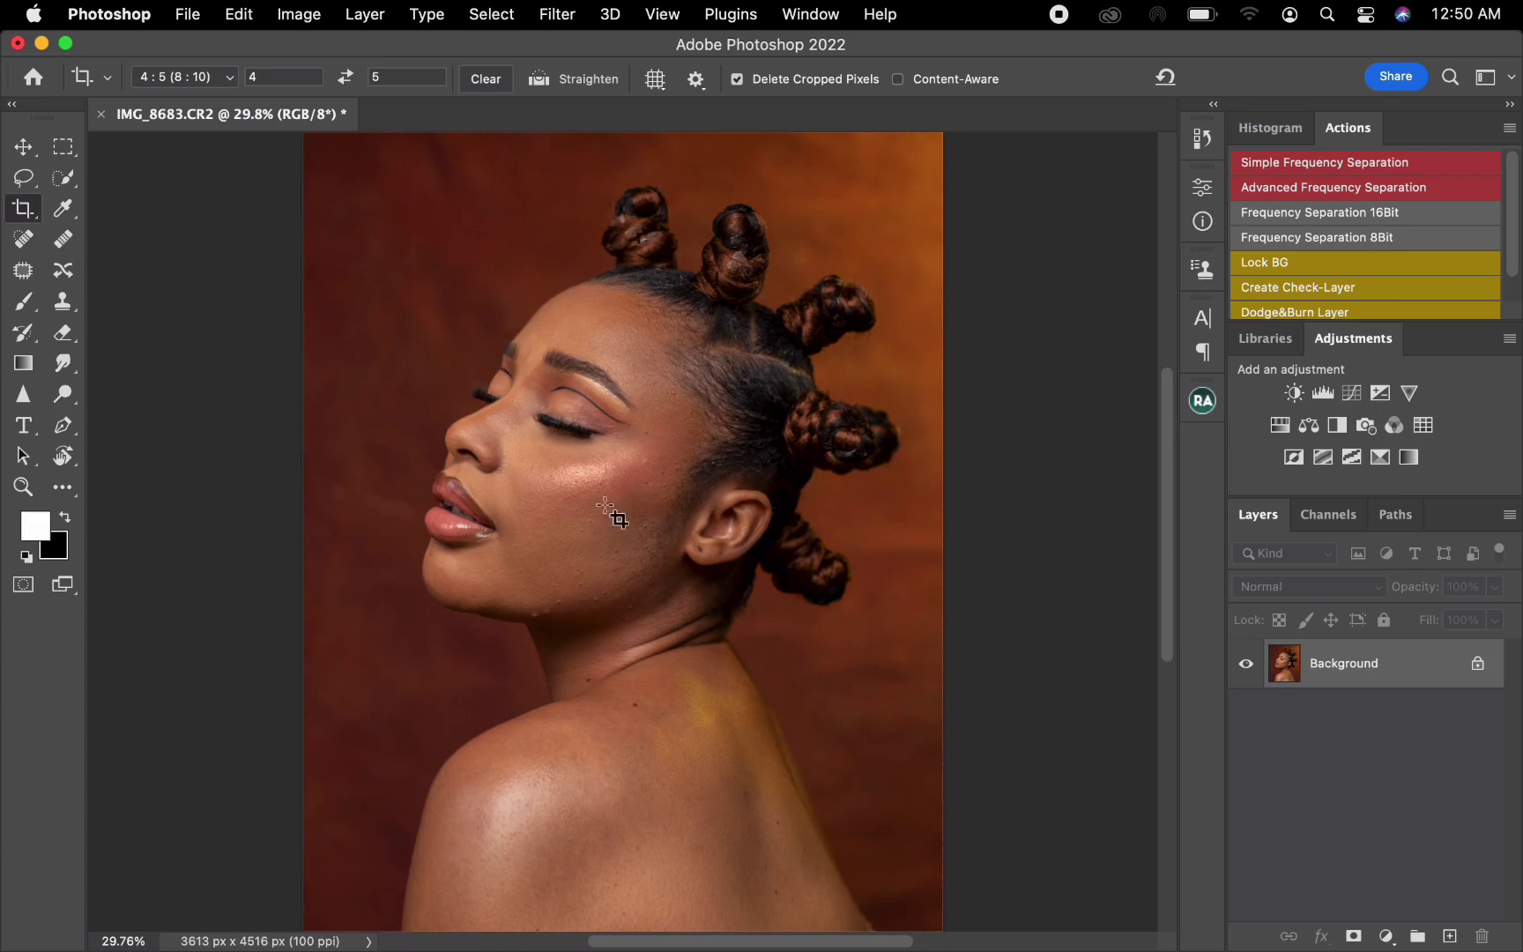
key(z)
mouse_move(624, 520)
mouse_down()
mouse_move(679, 537)
mouse_move(608, 548)
mouse_up()
key(c)
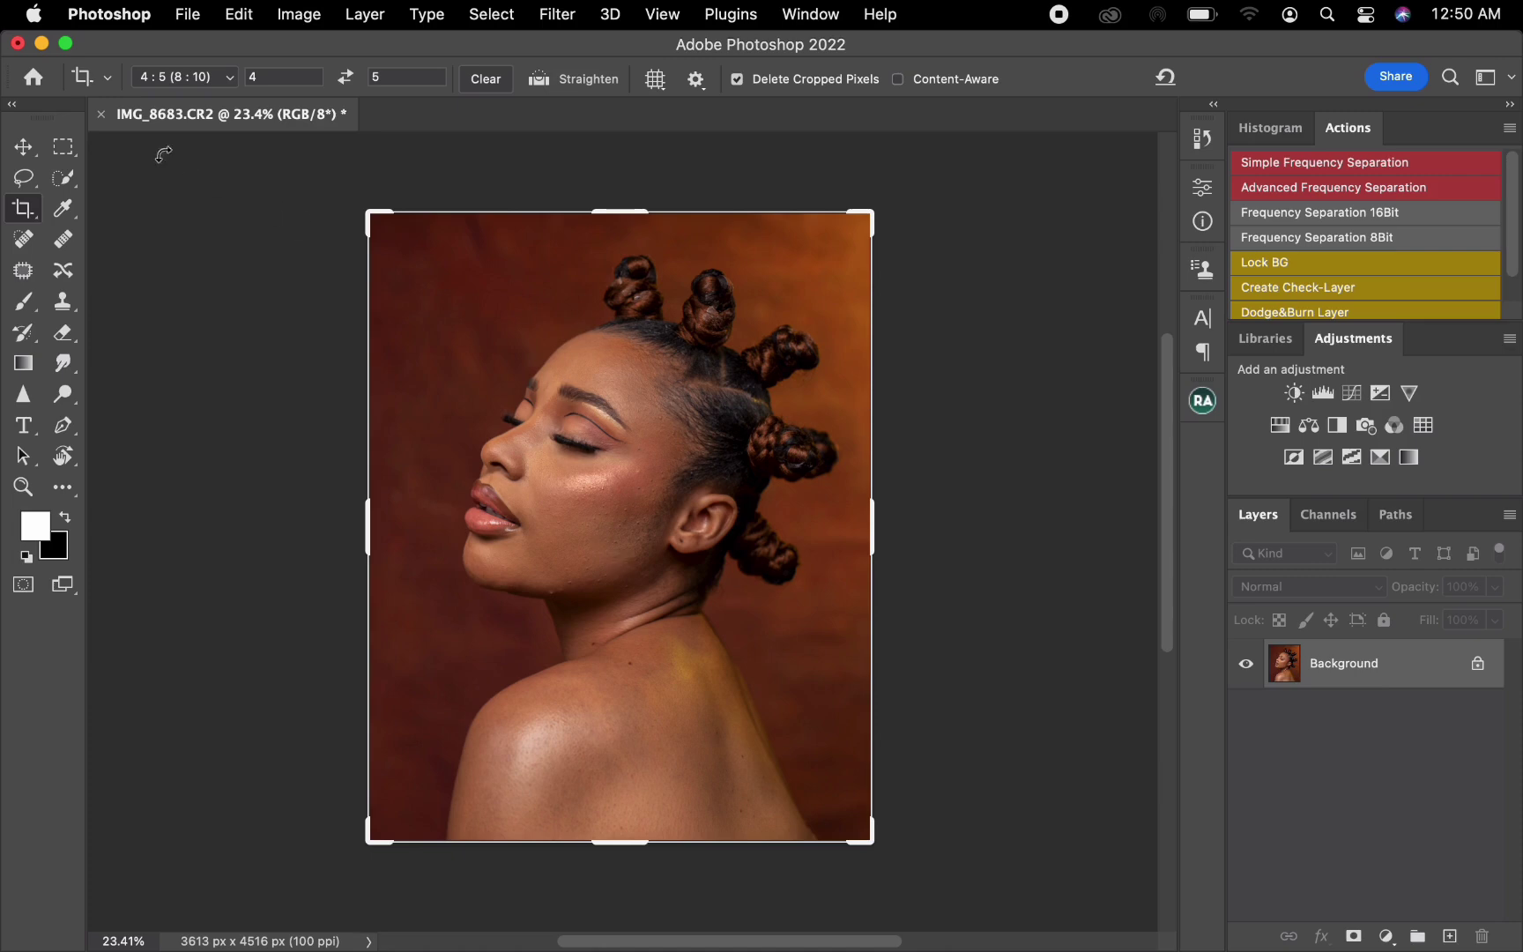
click(25, 152)
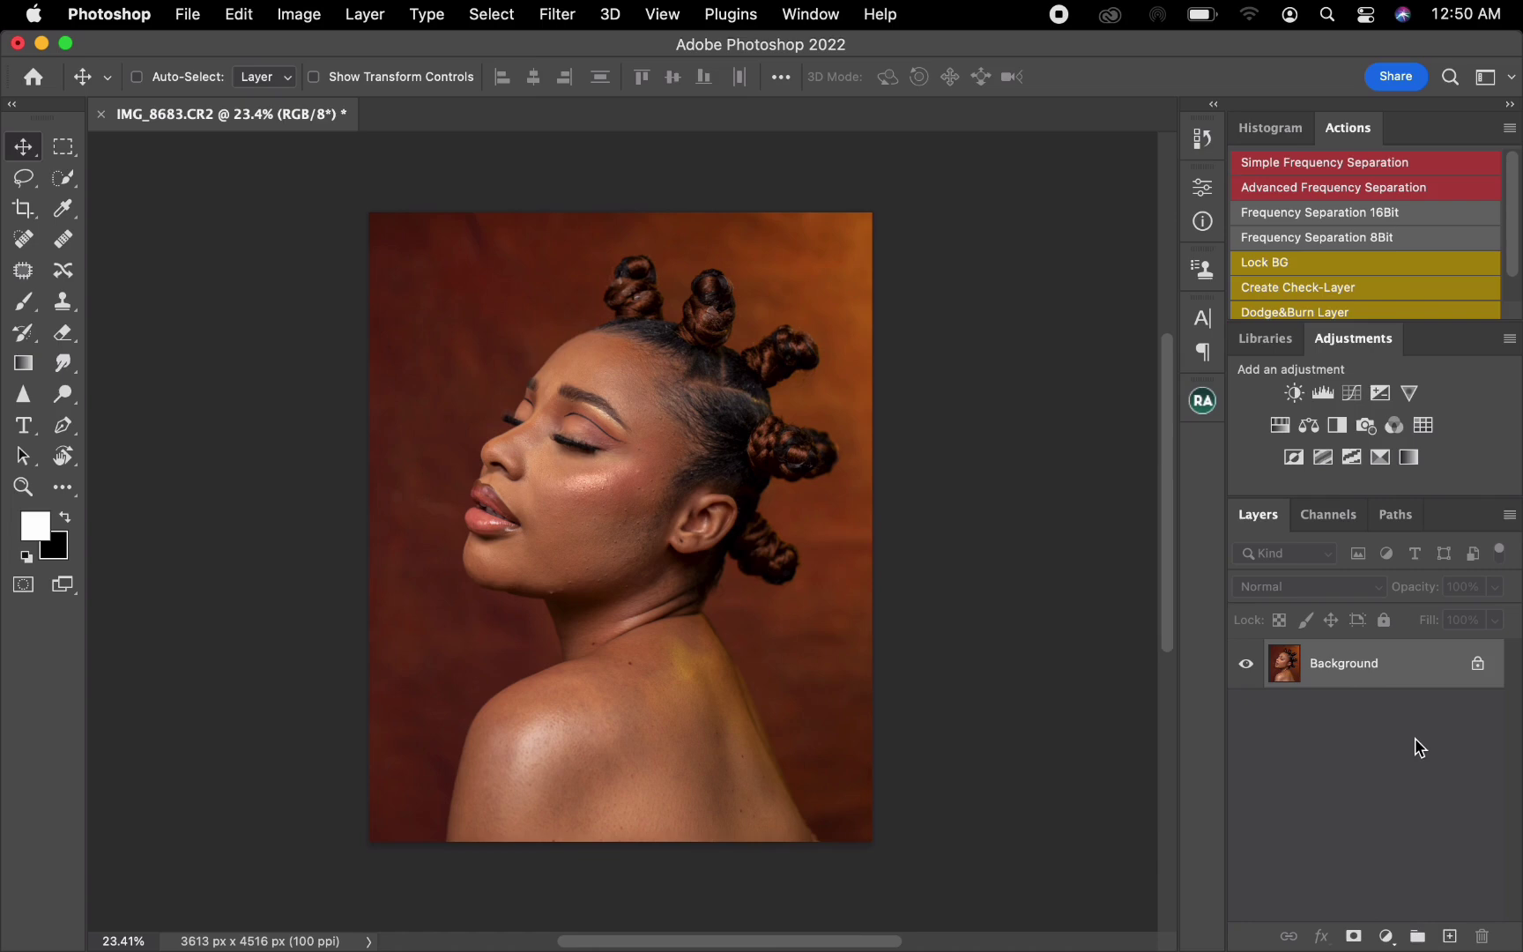
key(super+j)
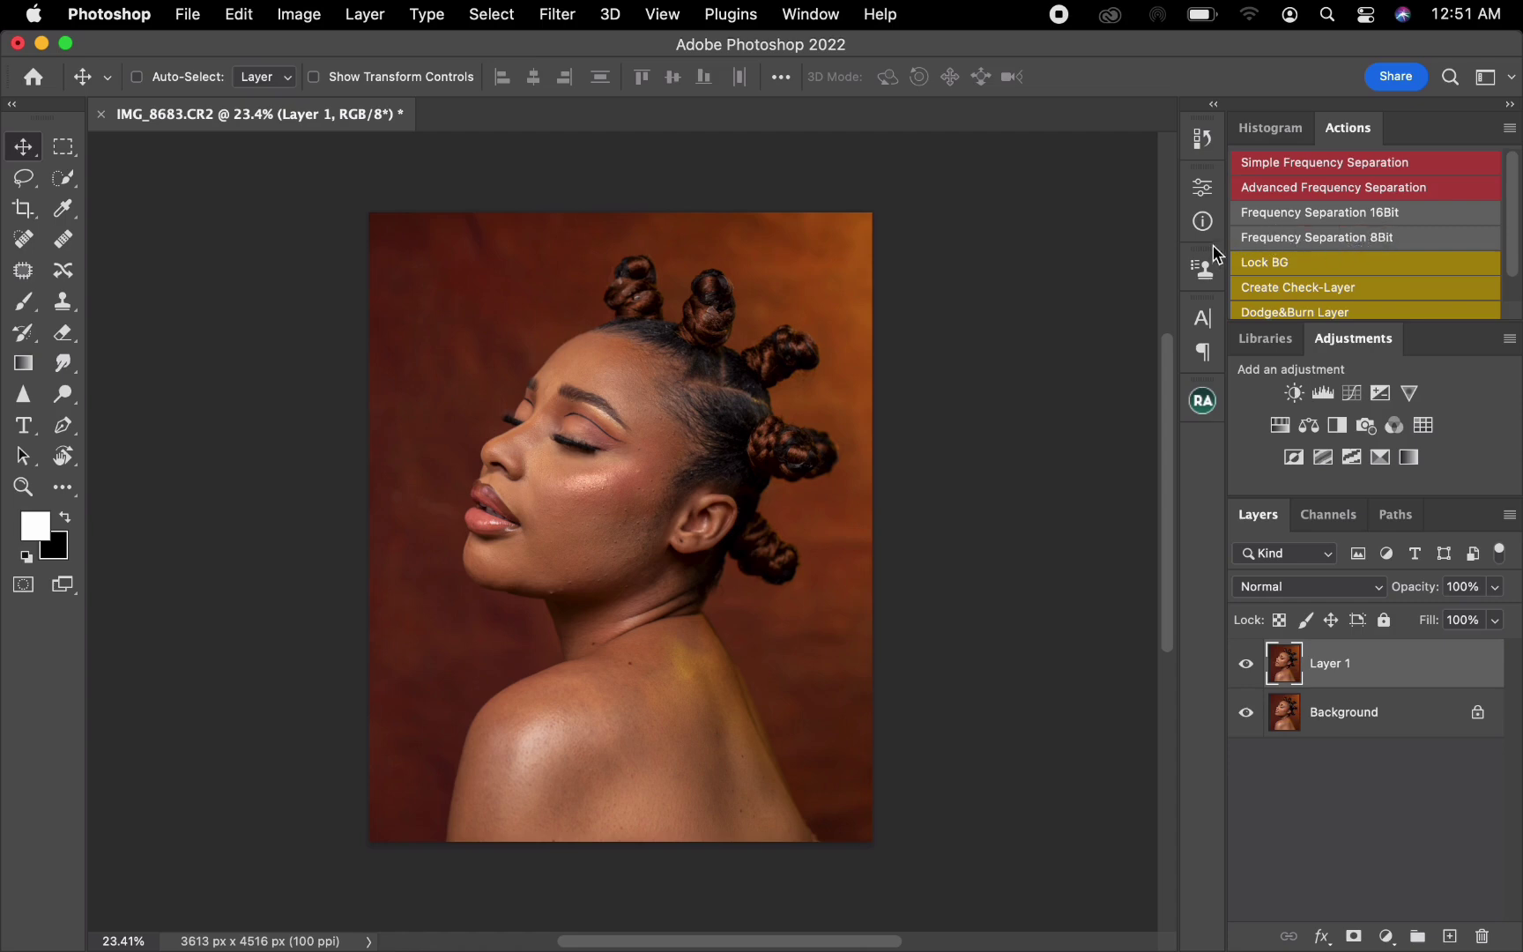
Run the Frequency Separation 8Bit action with a 4.4 px Gaussian Blur radius, judging the blur on the cheek's skin texture
click(1331, 236)
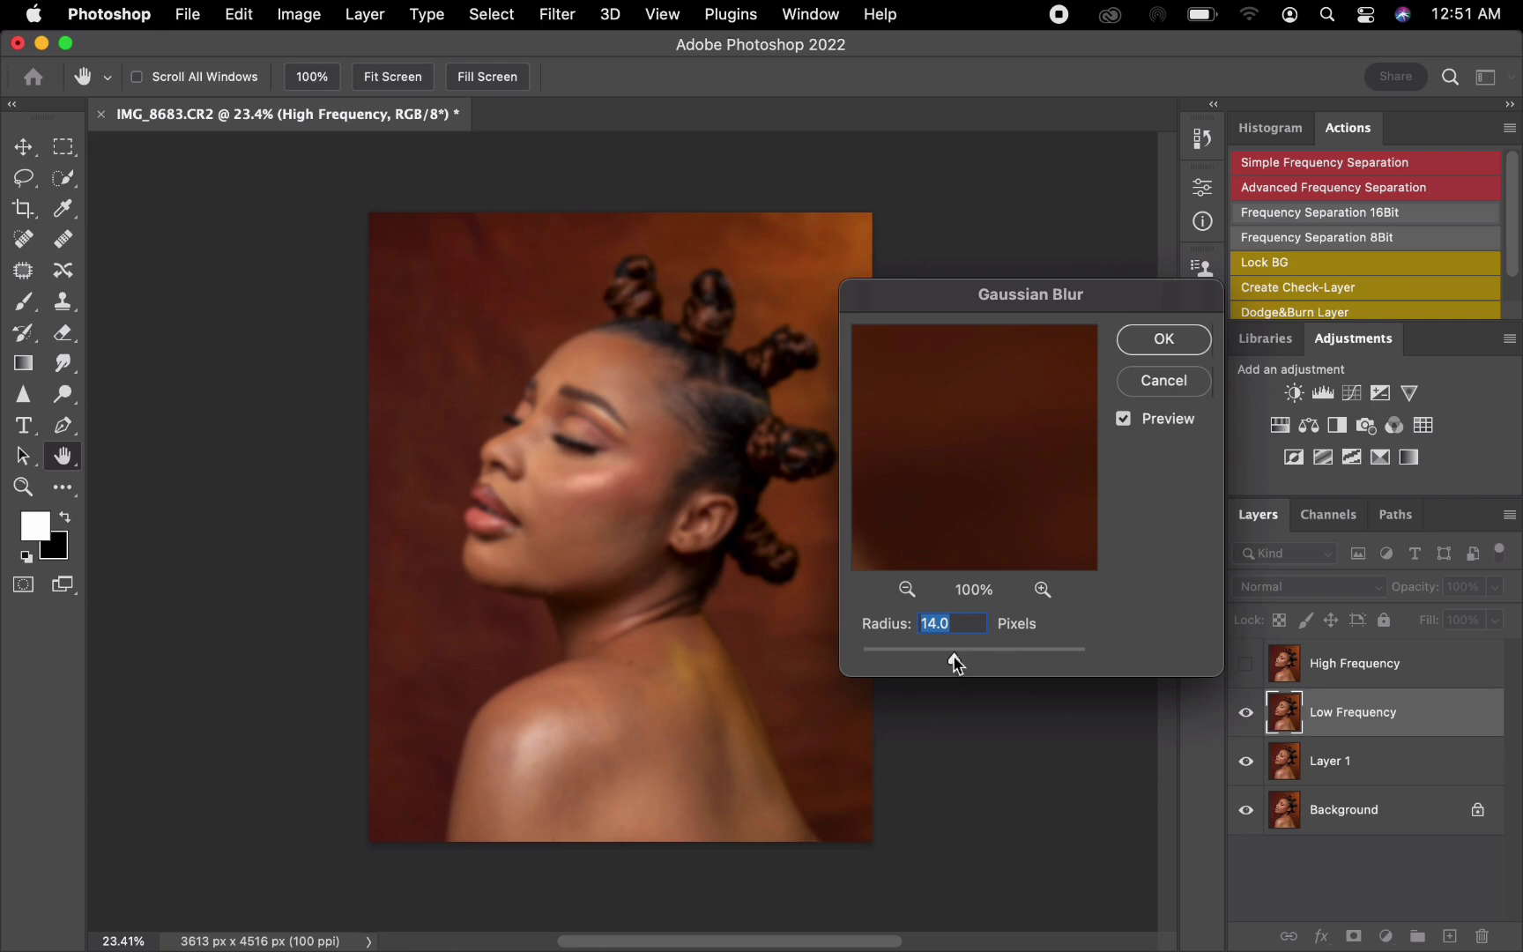
drag(954, 662, 819, 670)
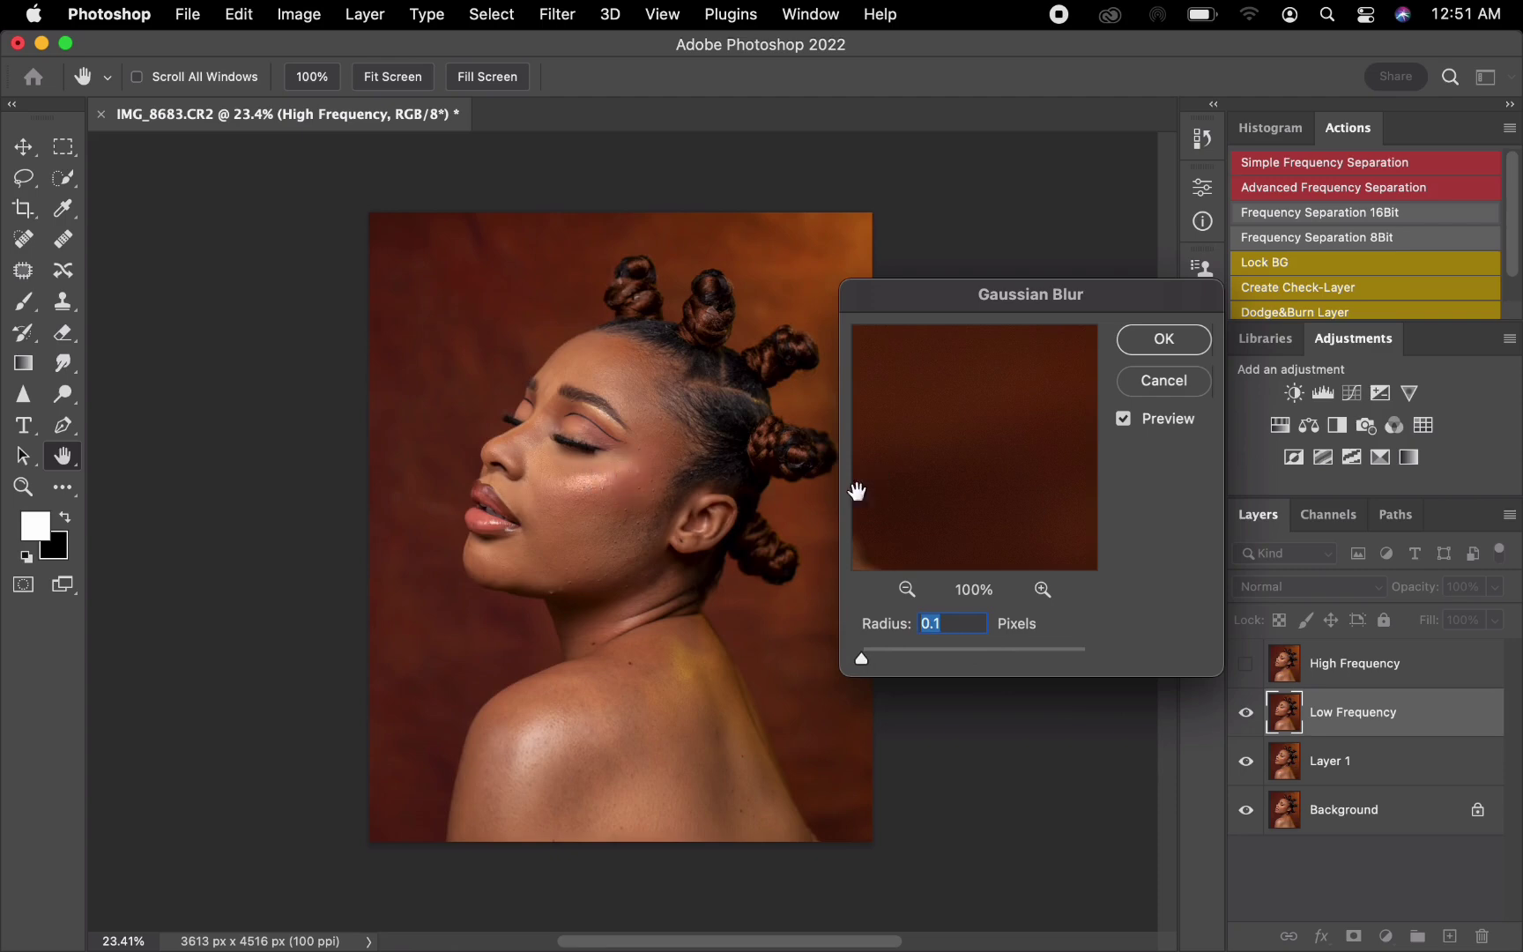
click(599, 498)
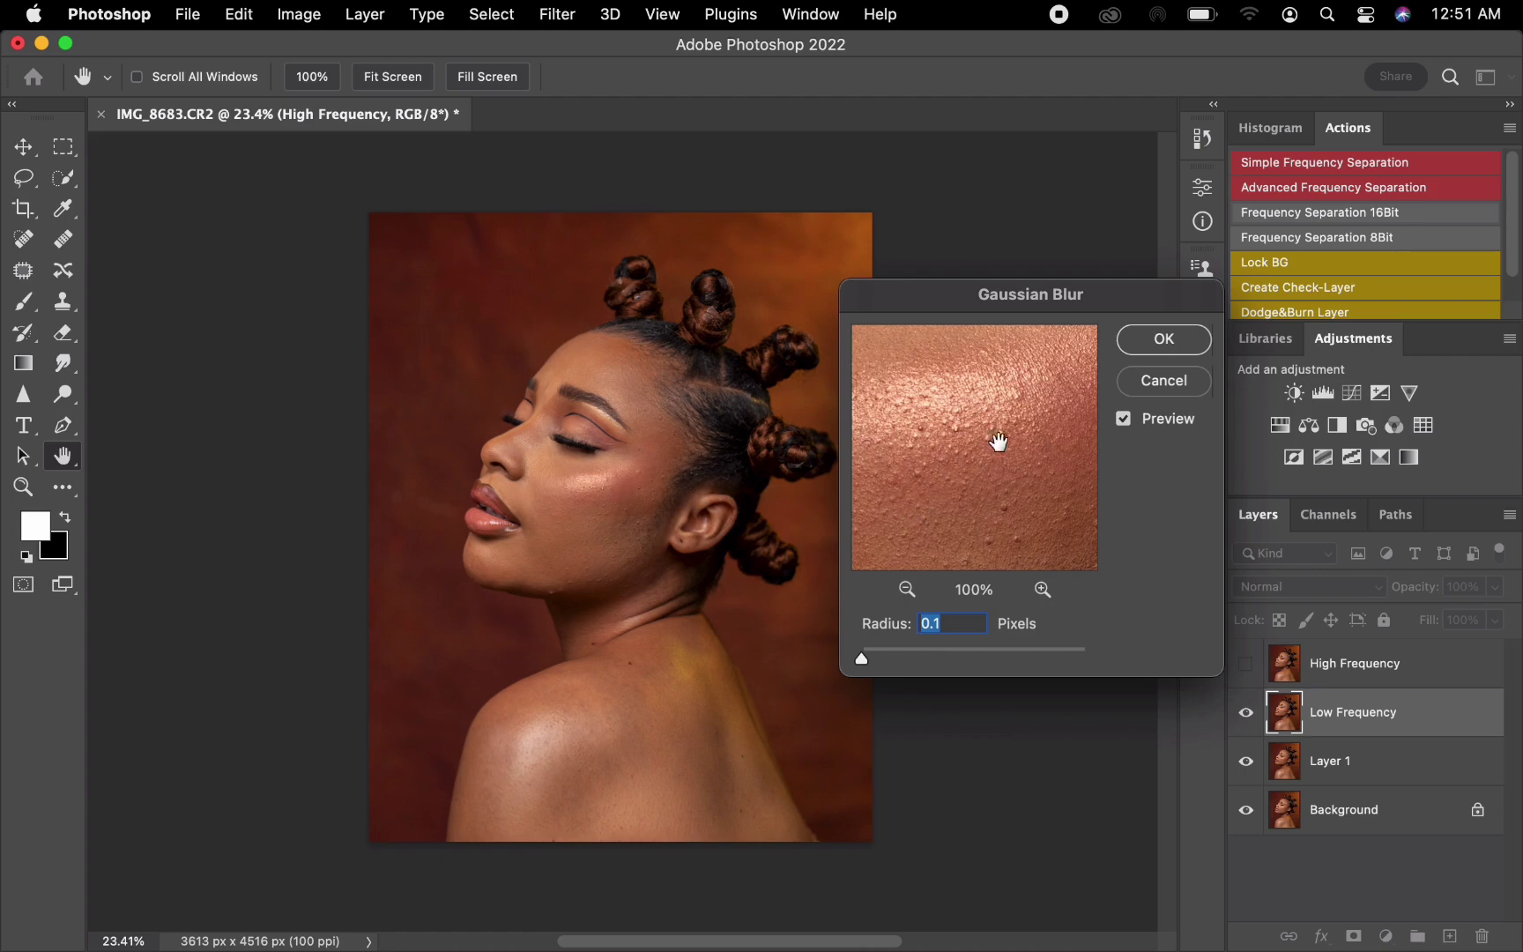
drag(979, 449, 959, 464)
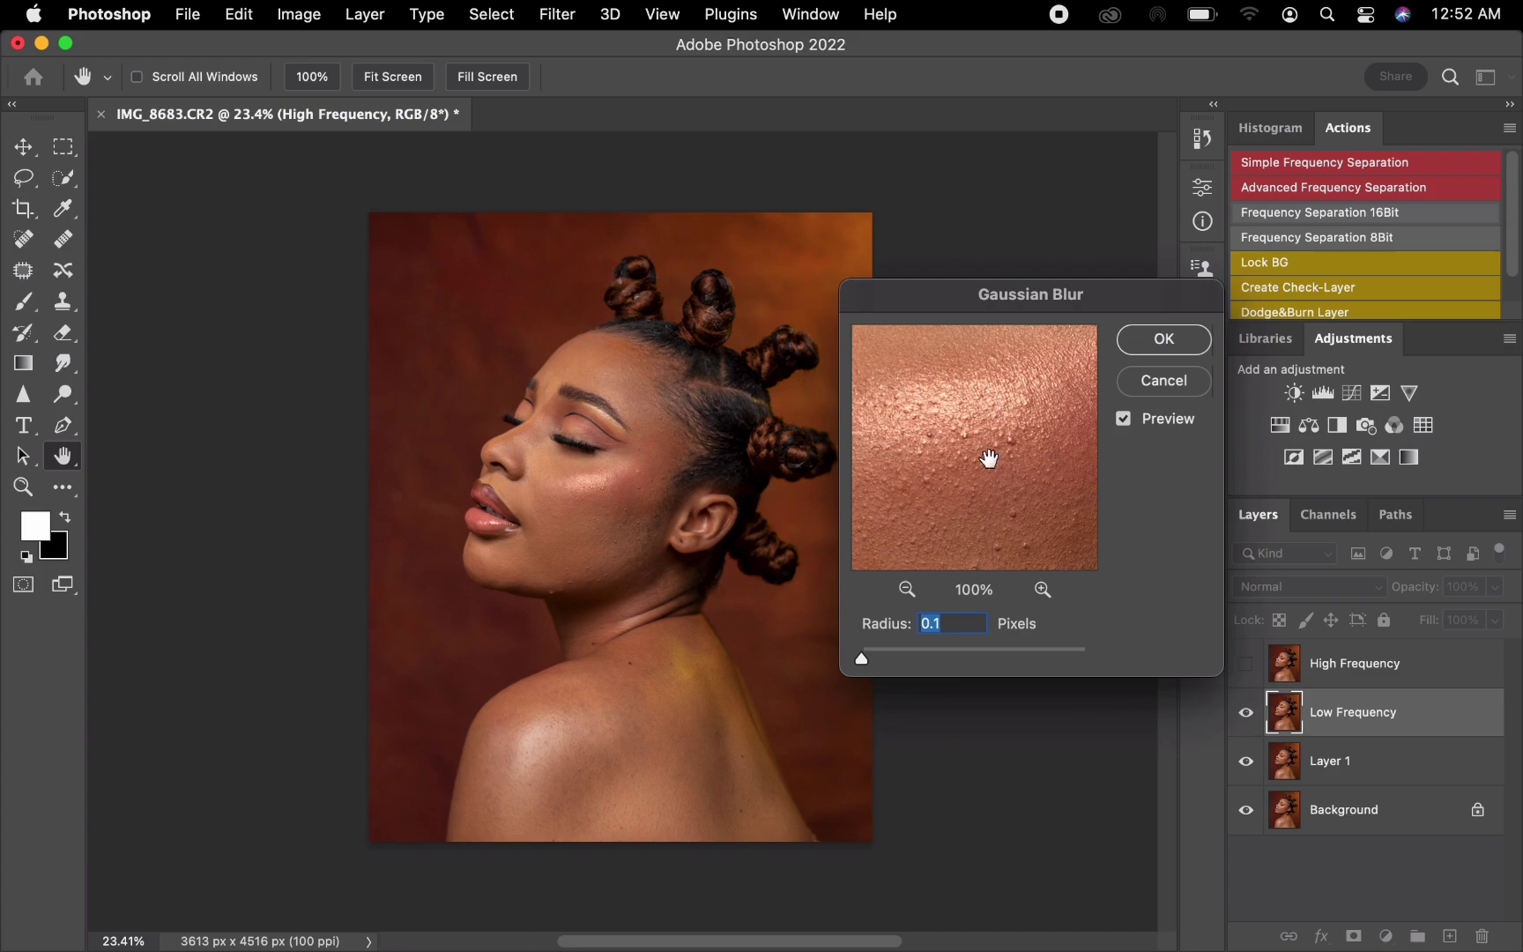
drag(861, 661, 915, 661)
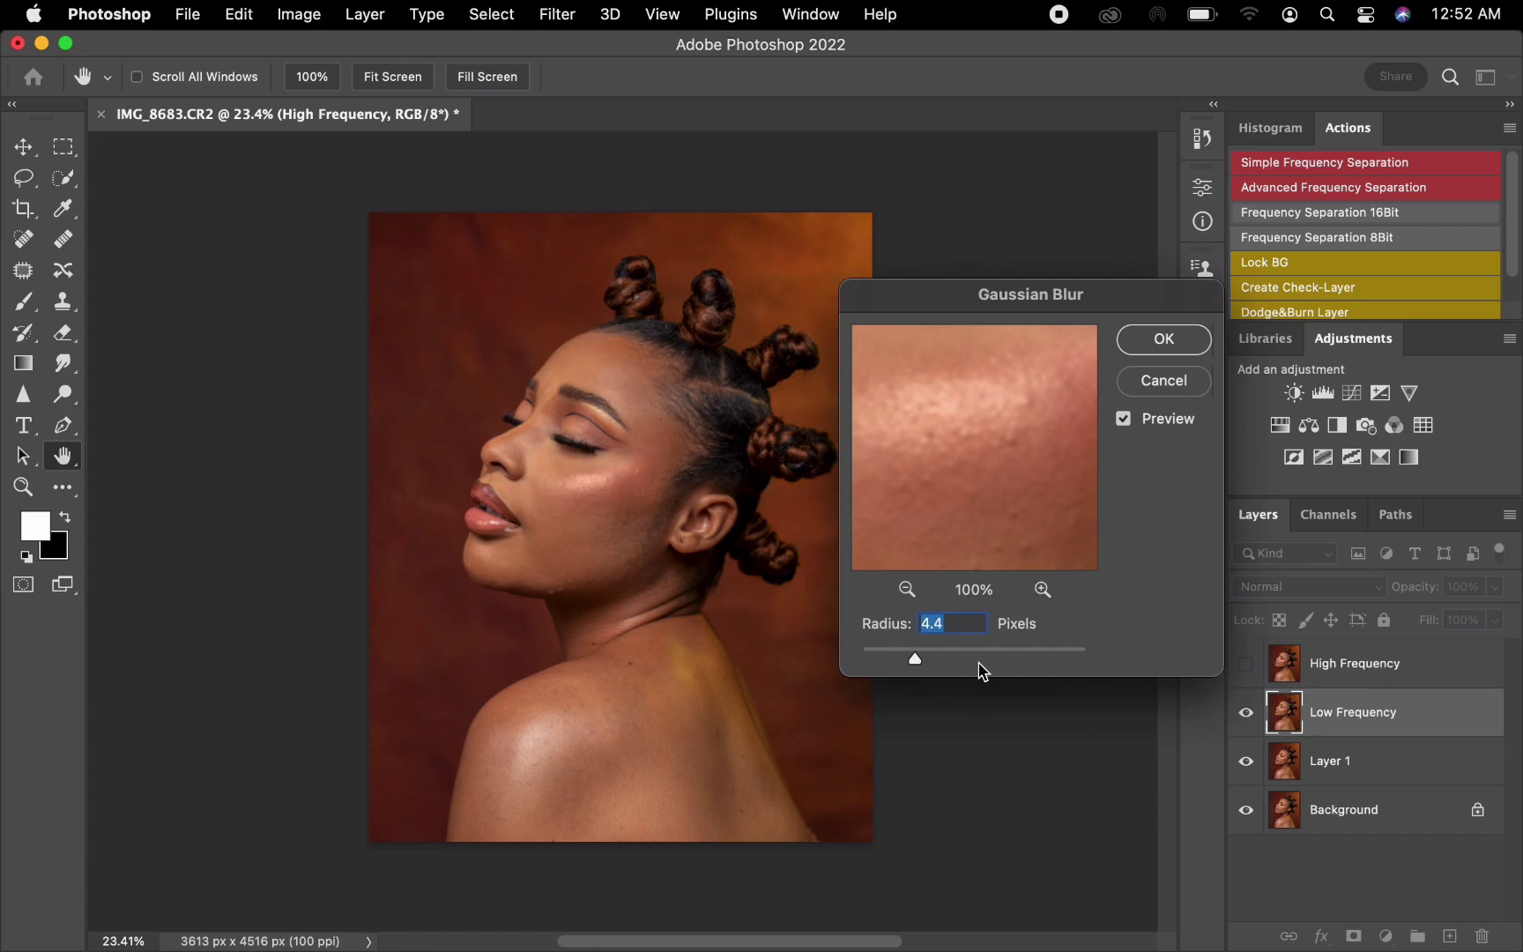
click(1165, 343)
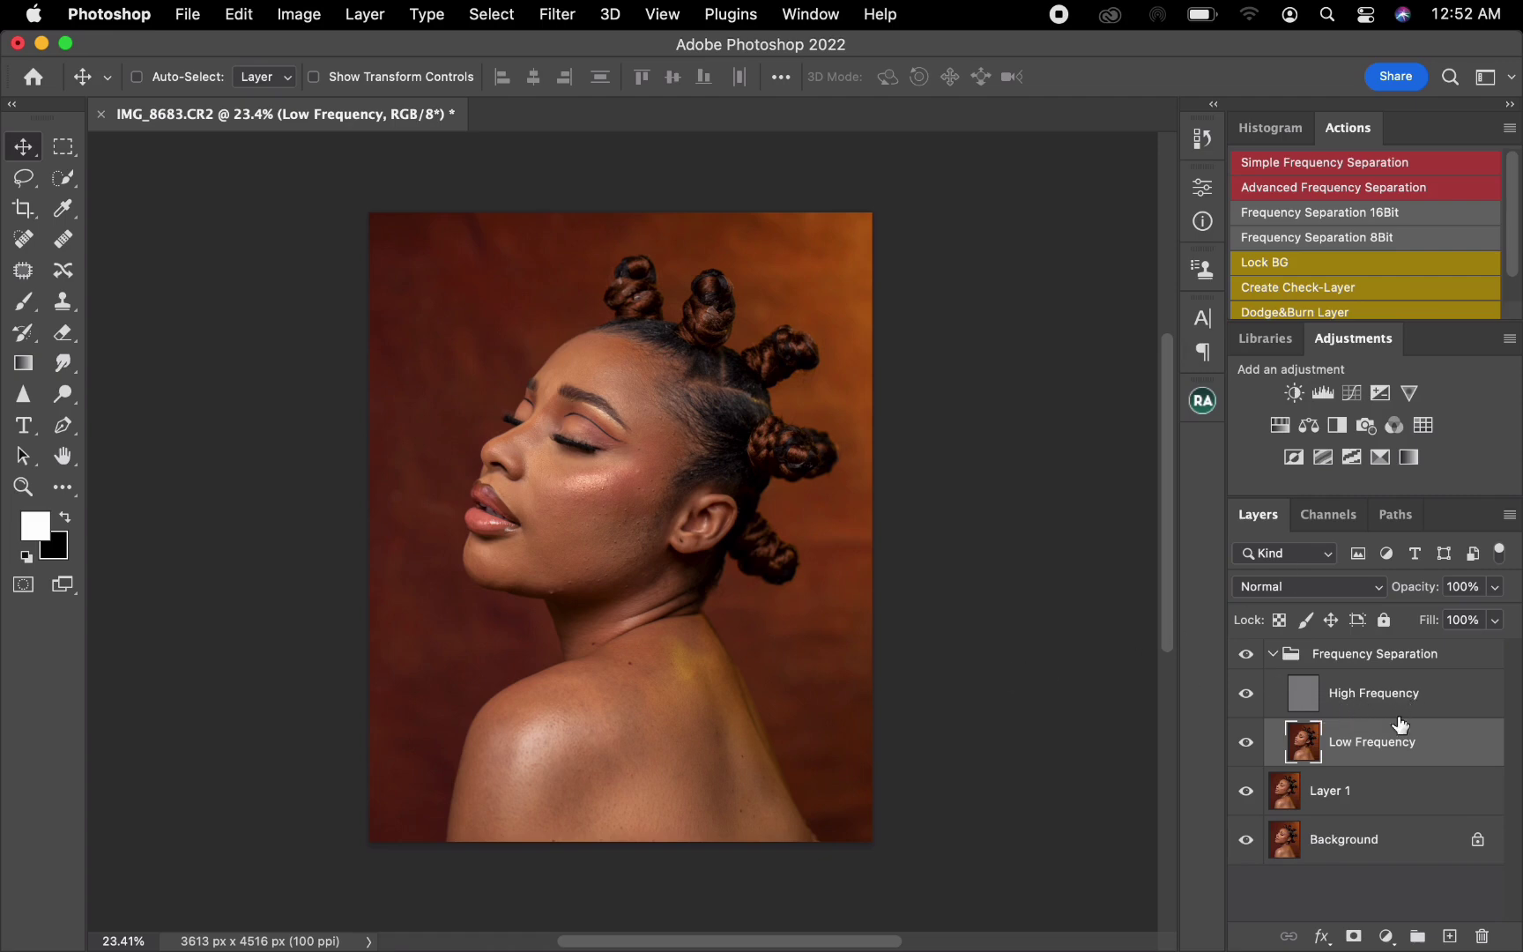
Make the Low Frequency layer active and set up the Mixer Brush with a cleaned, empty paint load
click(1368, 705)
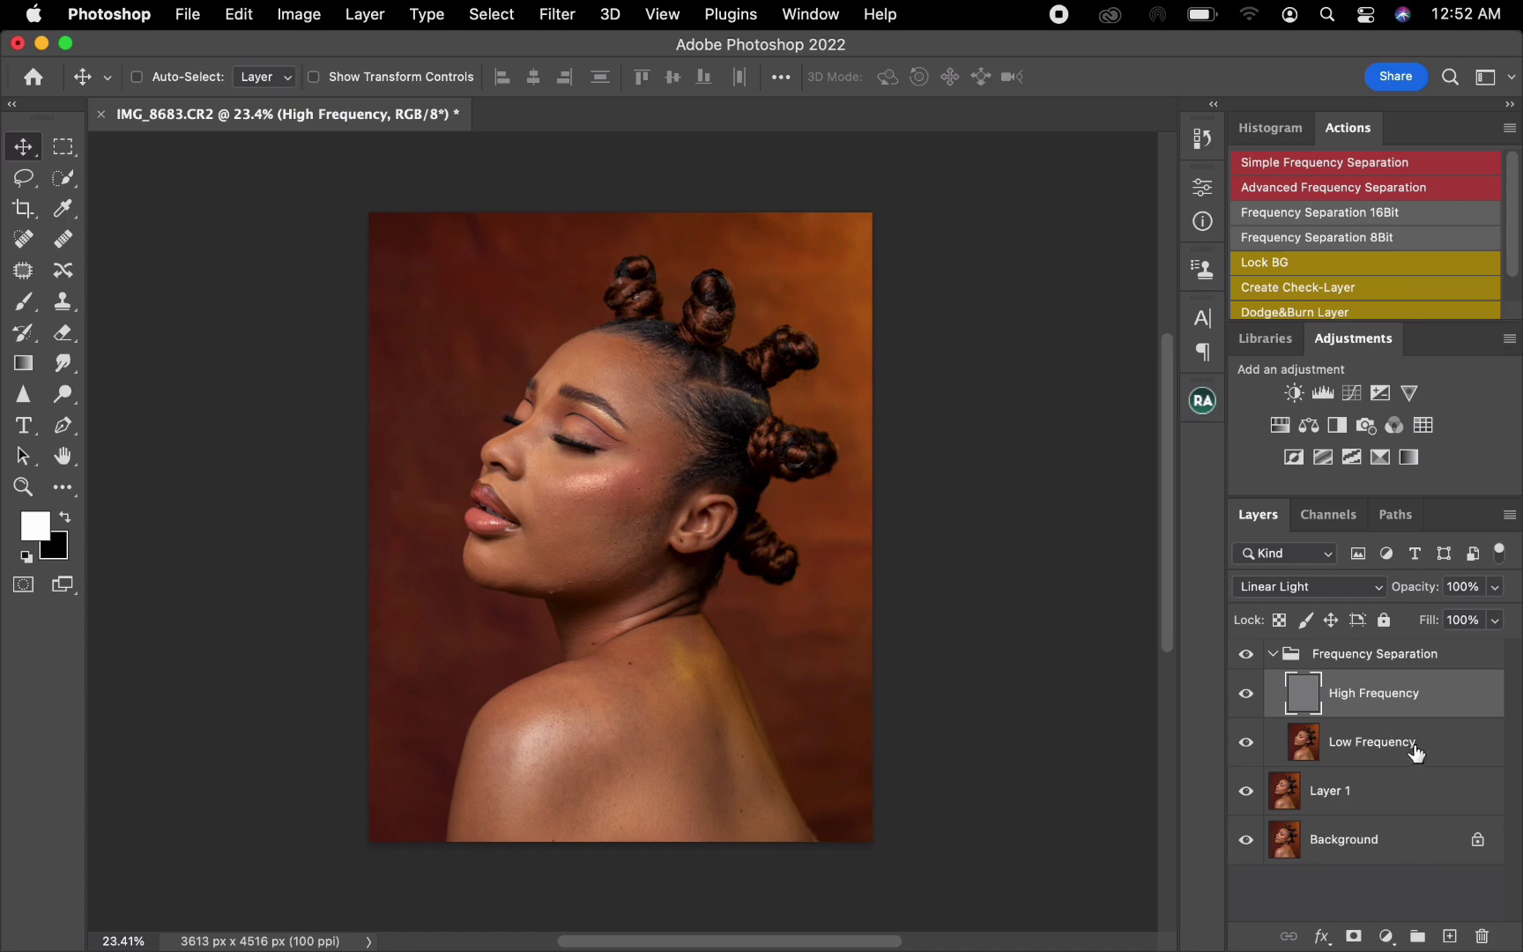
click(1417, 754)
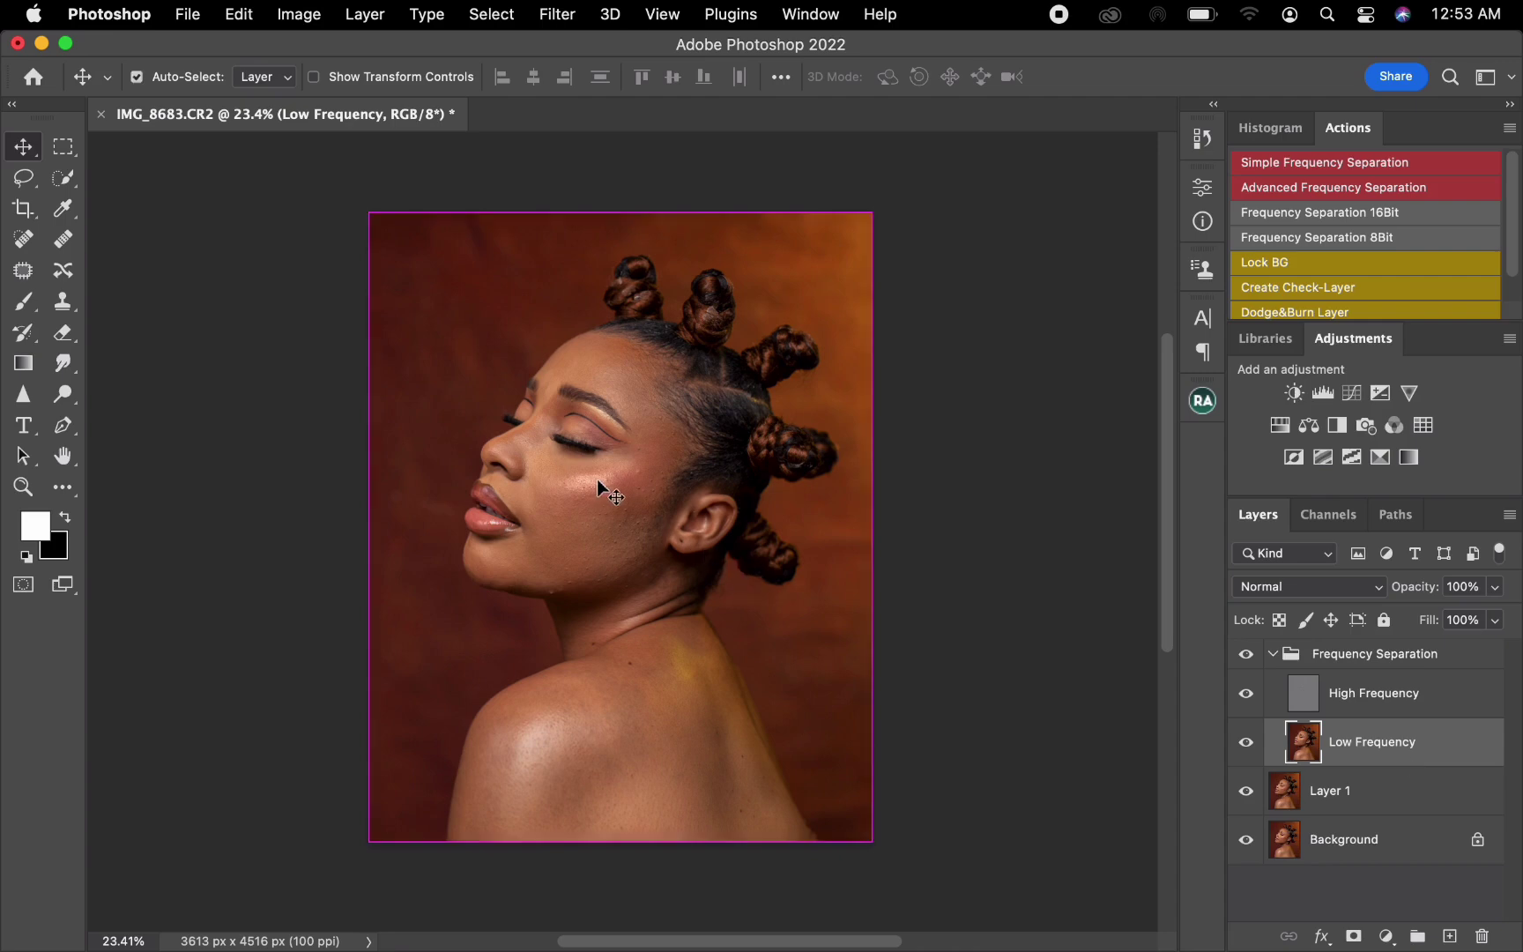
key(super+plus)
key(super+plus)
key(super+plus)
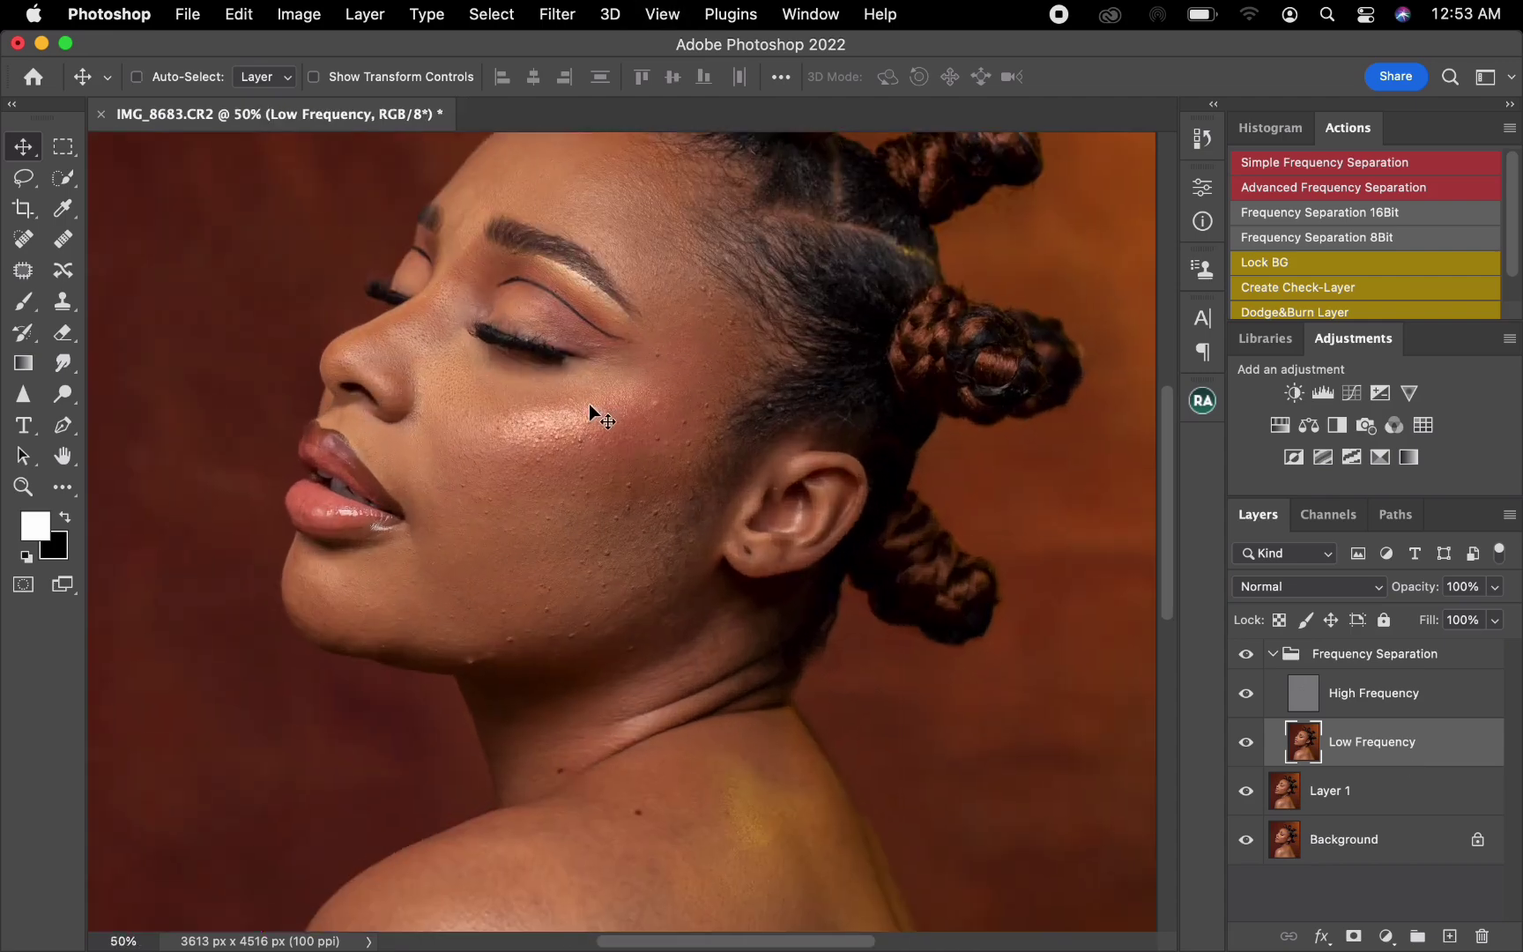
drag(605, 436, 633, 549)
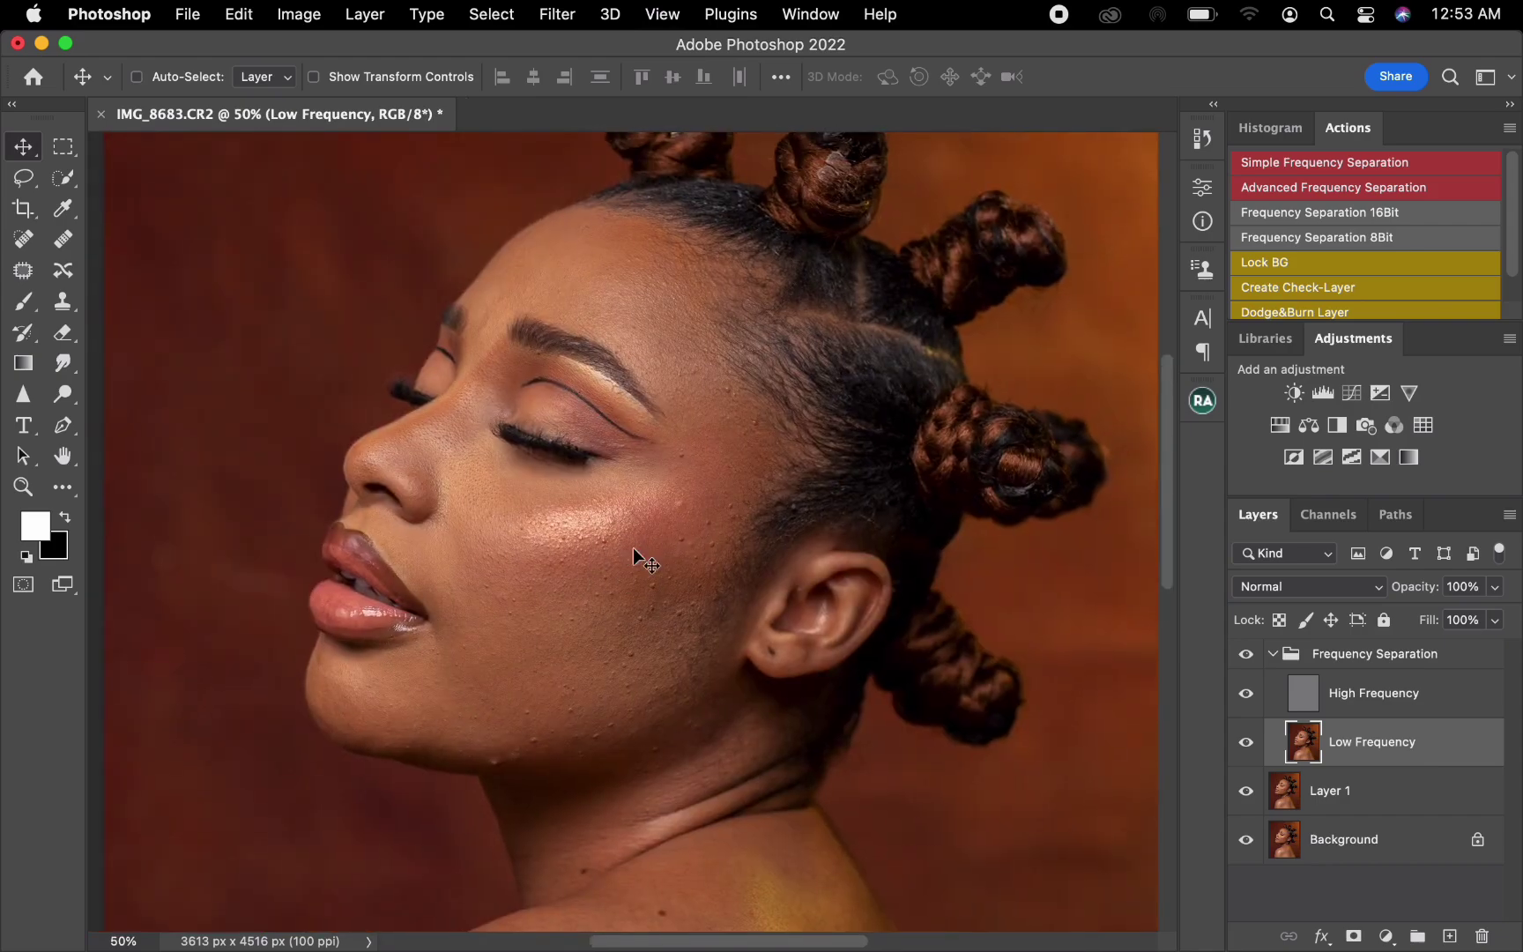
click(62, 488)
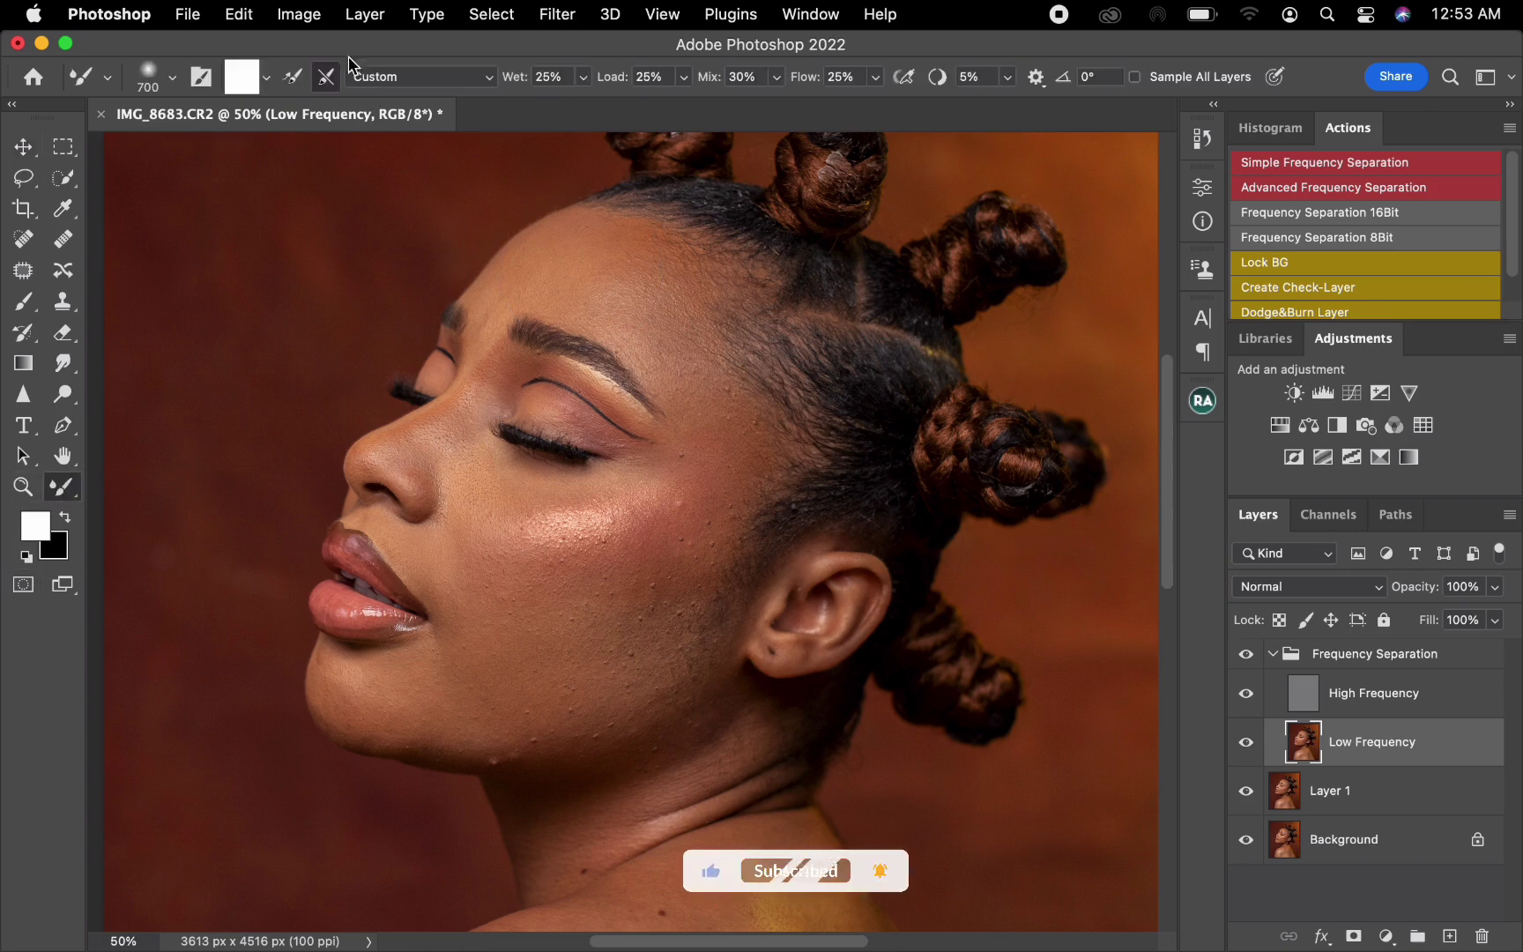
click(266, 78)
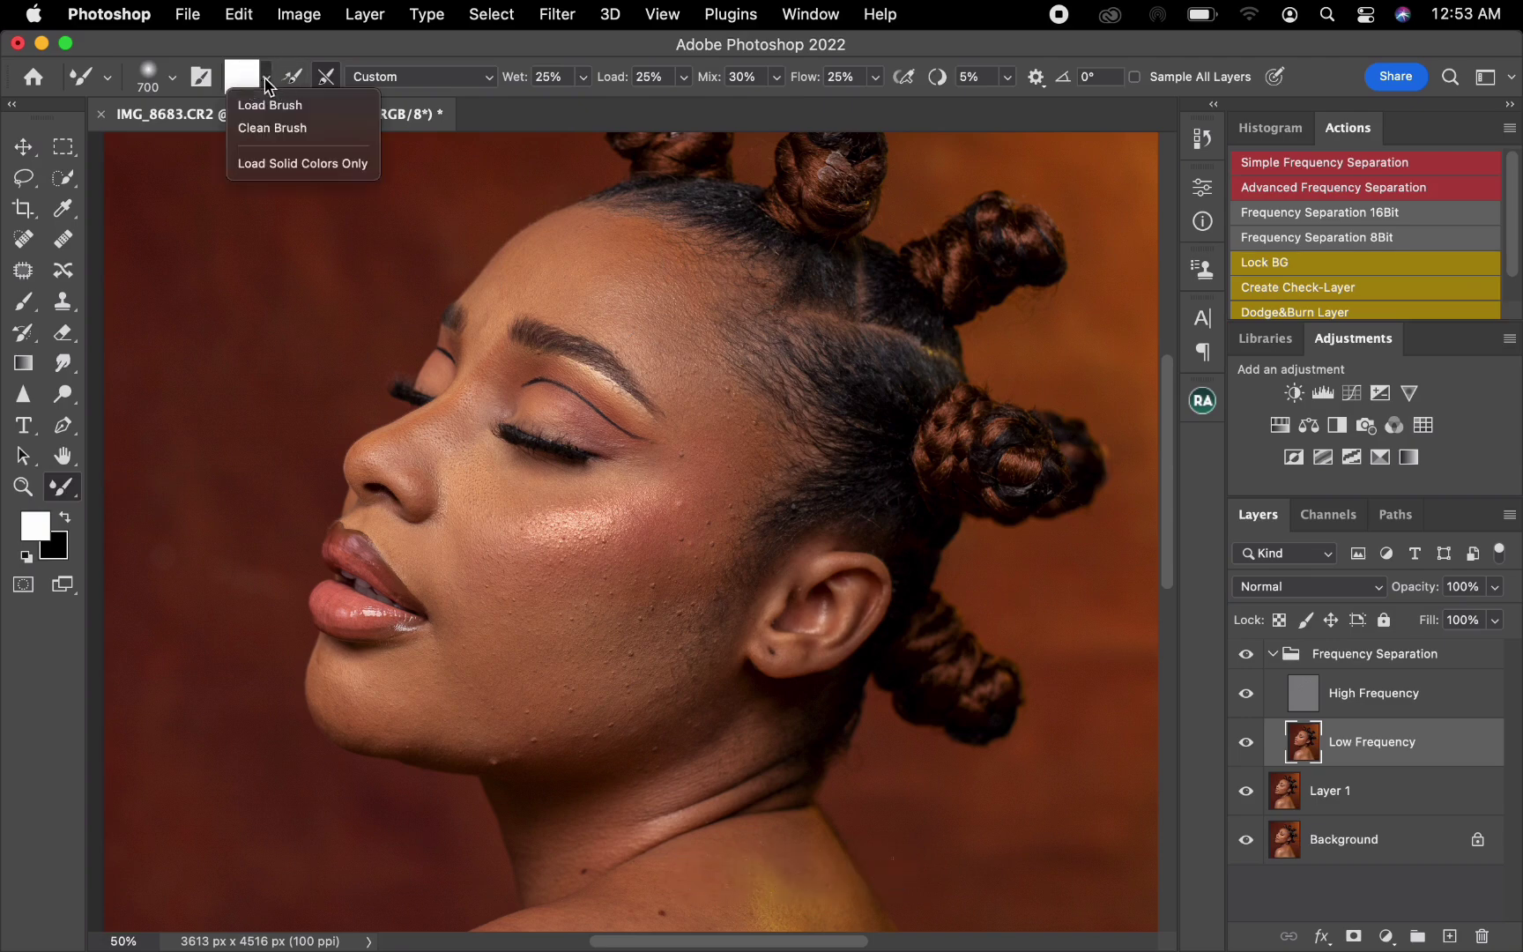
click(269, 130)
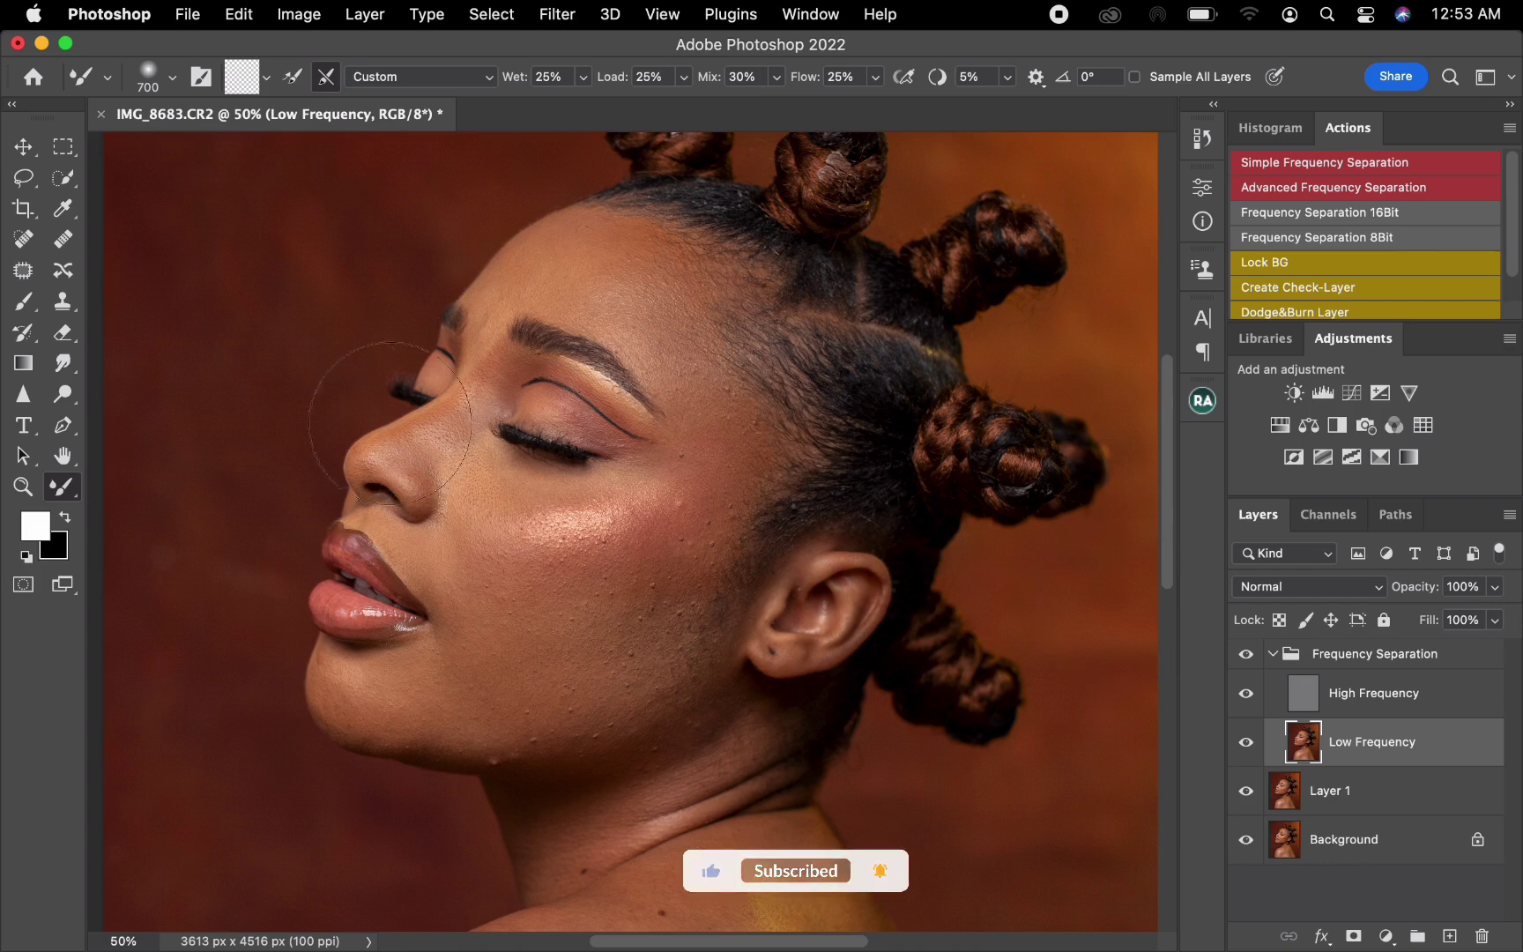
Blend the forehead's skin tones up to the hairline with the Mixer Brush at 250 px
key(bracketleft)
key(bracketleft)
key(bracketleft)
key(bracketleft)
key(bracketleft)
key(bracketleft)
key(bracketleft)
key(bracketleft)
key(bracketleft)
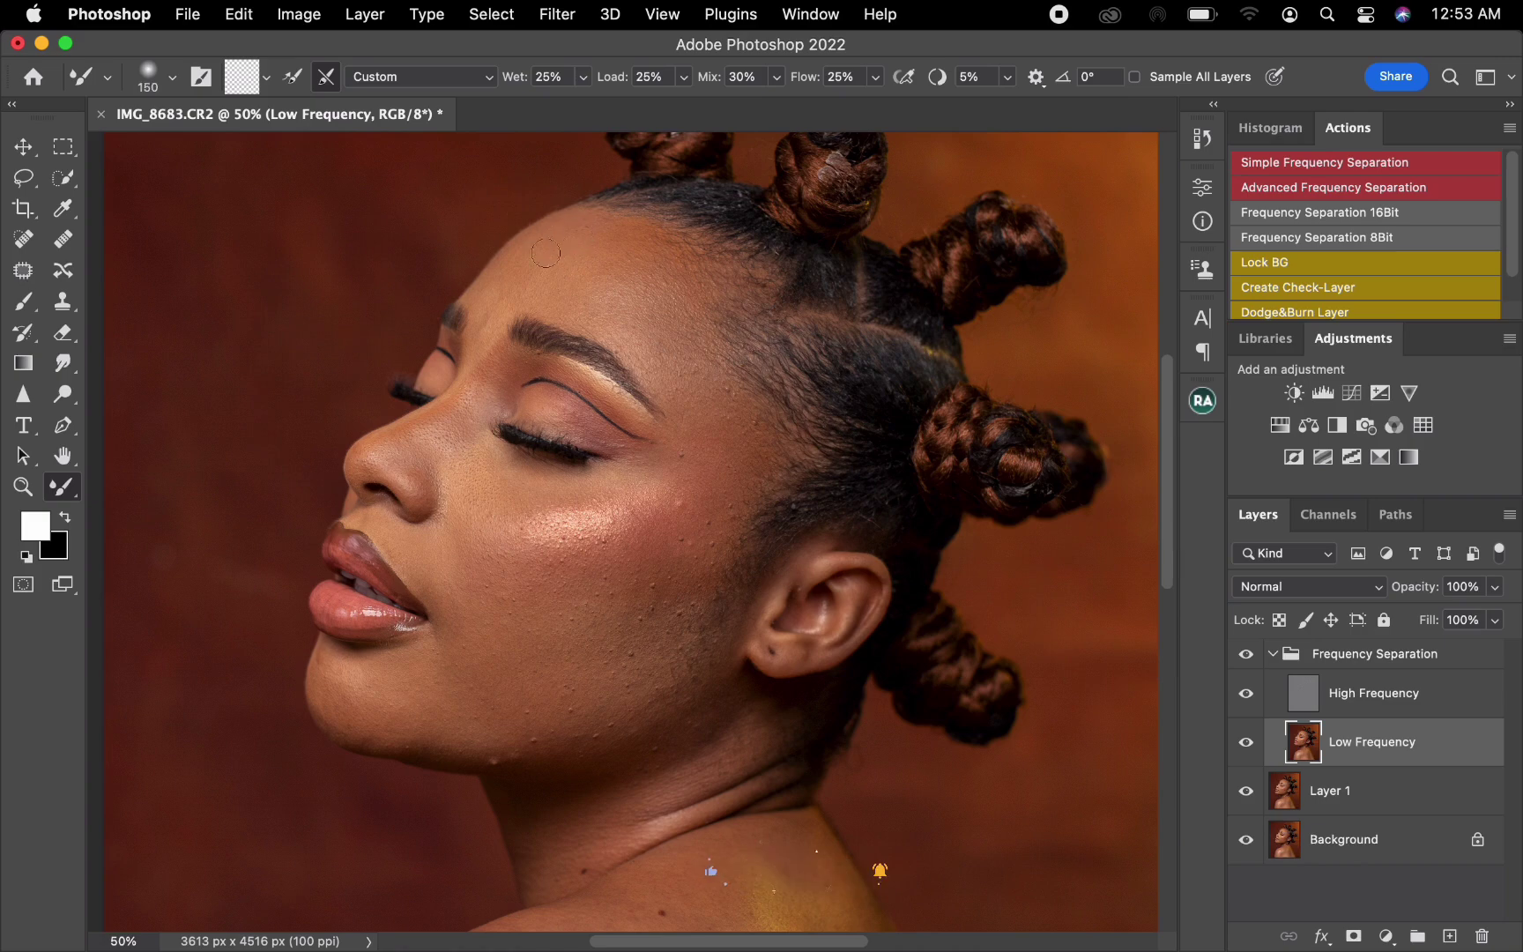
key(bracketright)
key(bracketright)
key(bracketright)
key(bracketright)
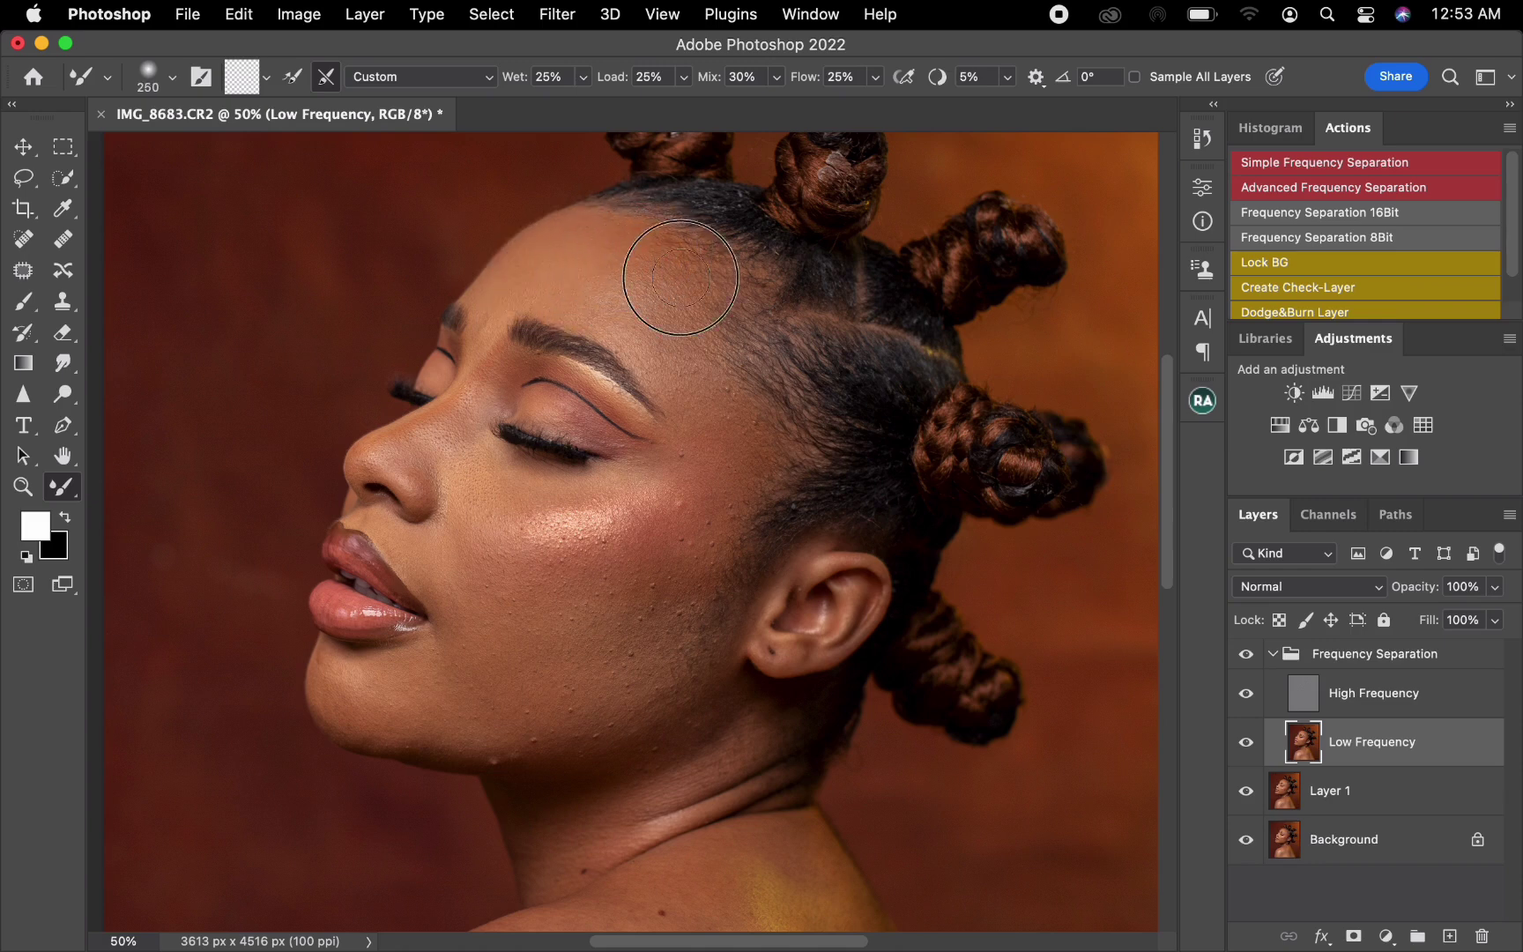
mouse_move(632, 318)
mouse_down()
mouse_move(657, 357)
mouse_move(679, 340)
mouse_move(710, 396)
mouse_up()
Smooth the temple and outer cheekbone with the Mixer Brush at 200 to 250 px
key(bracketleft)
key(bracketleft)
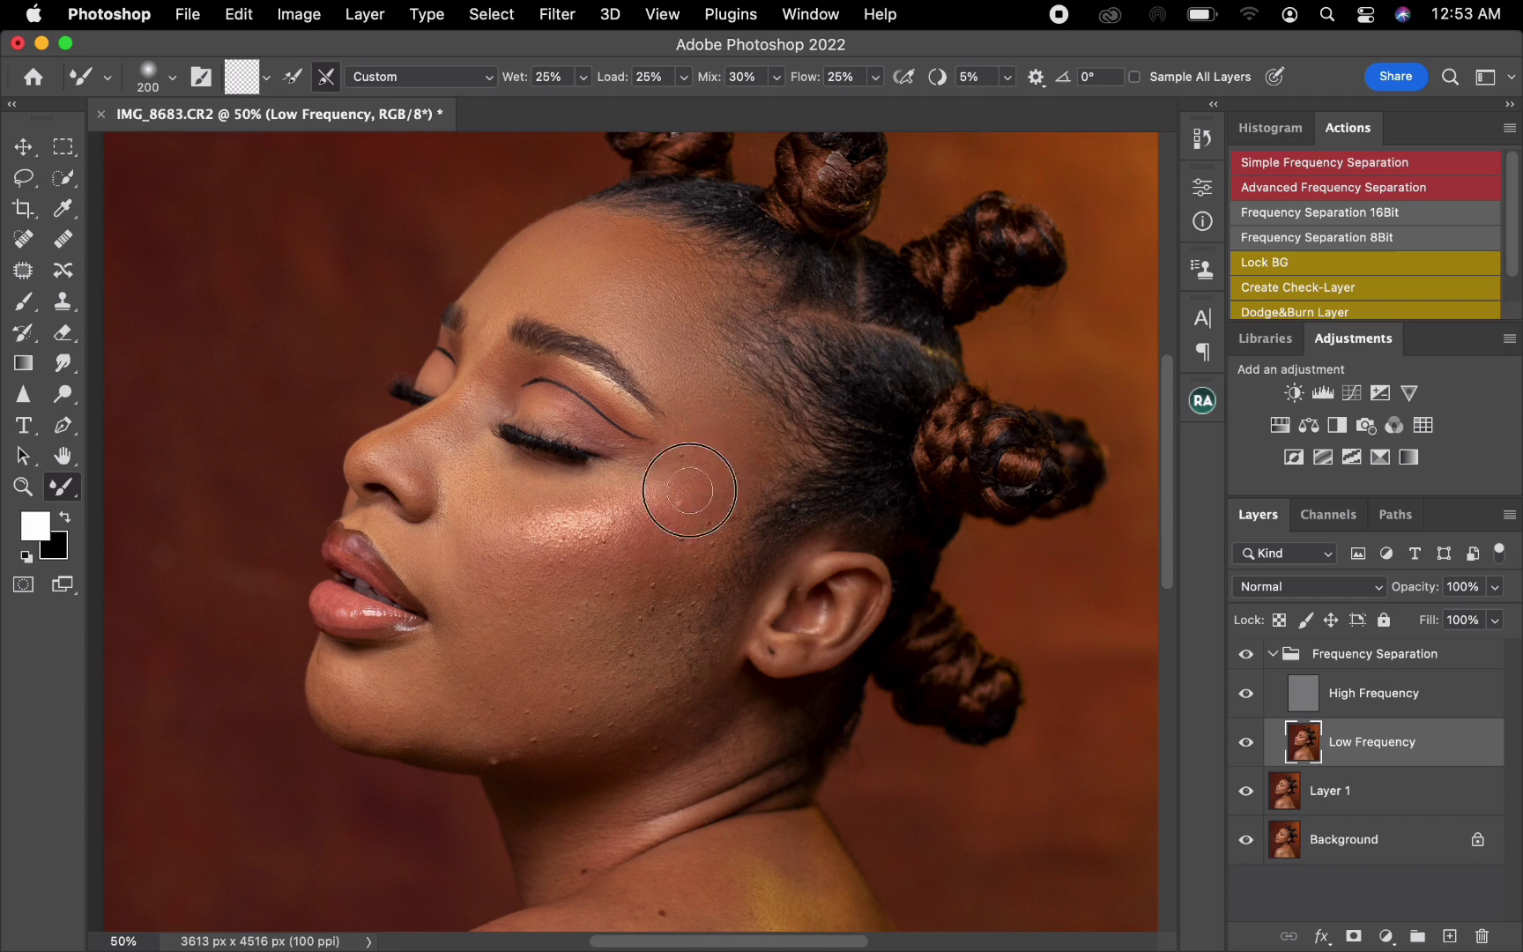
key(bracketright)
key(bracketright)
drag(697, 532, 670, 527)
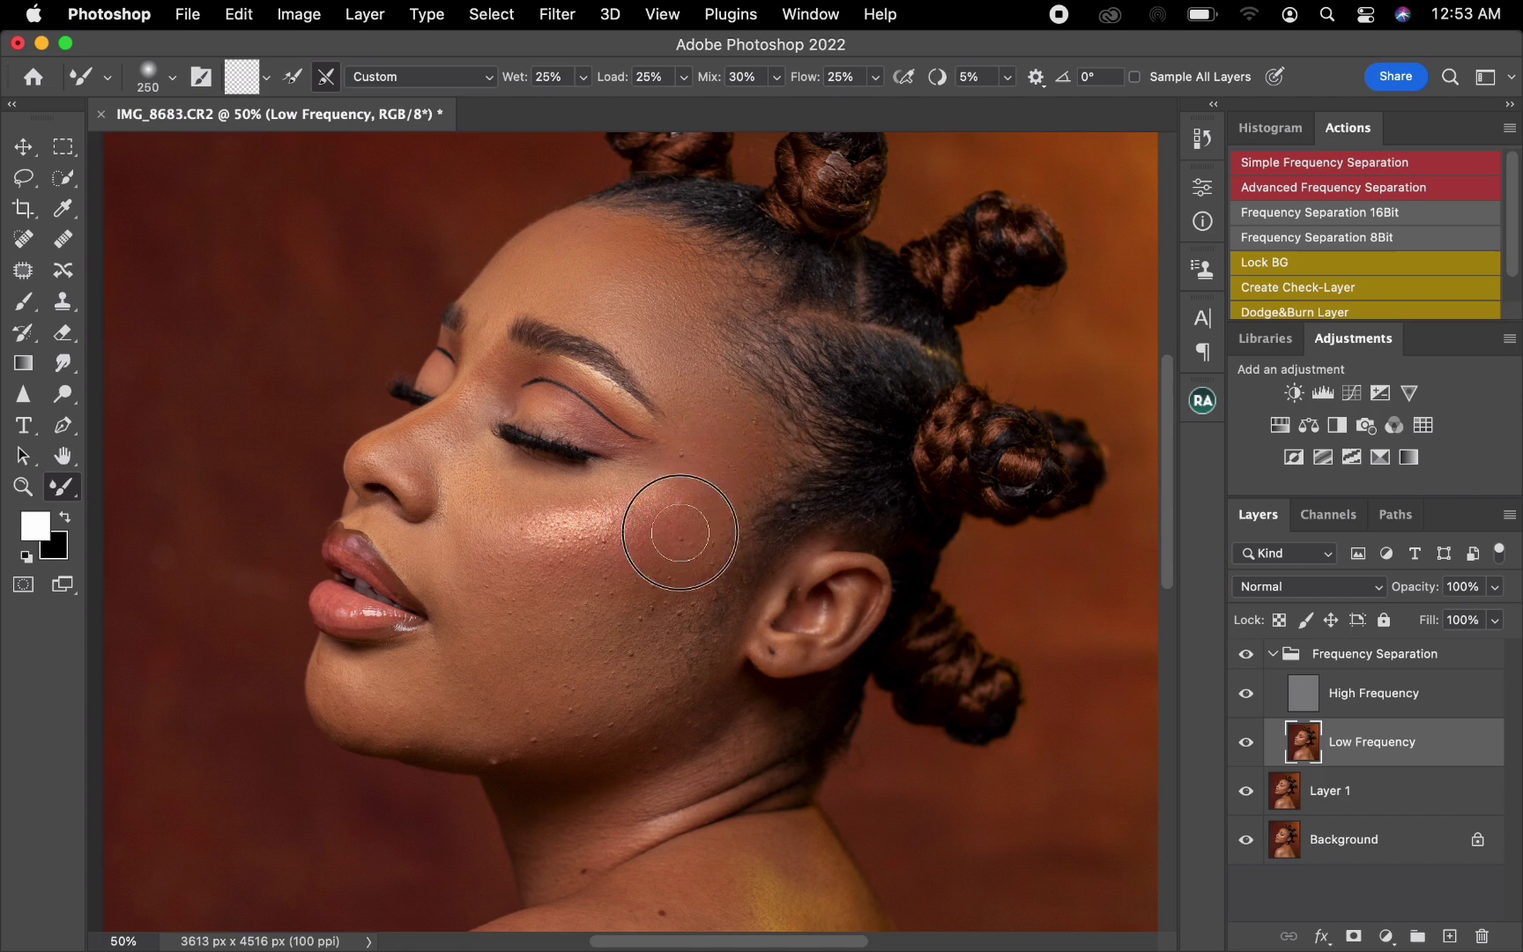
Blend the tones on the nearer eye's upper lid with a smaller Mixer Brush
key(bracketleft)
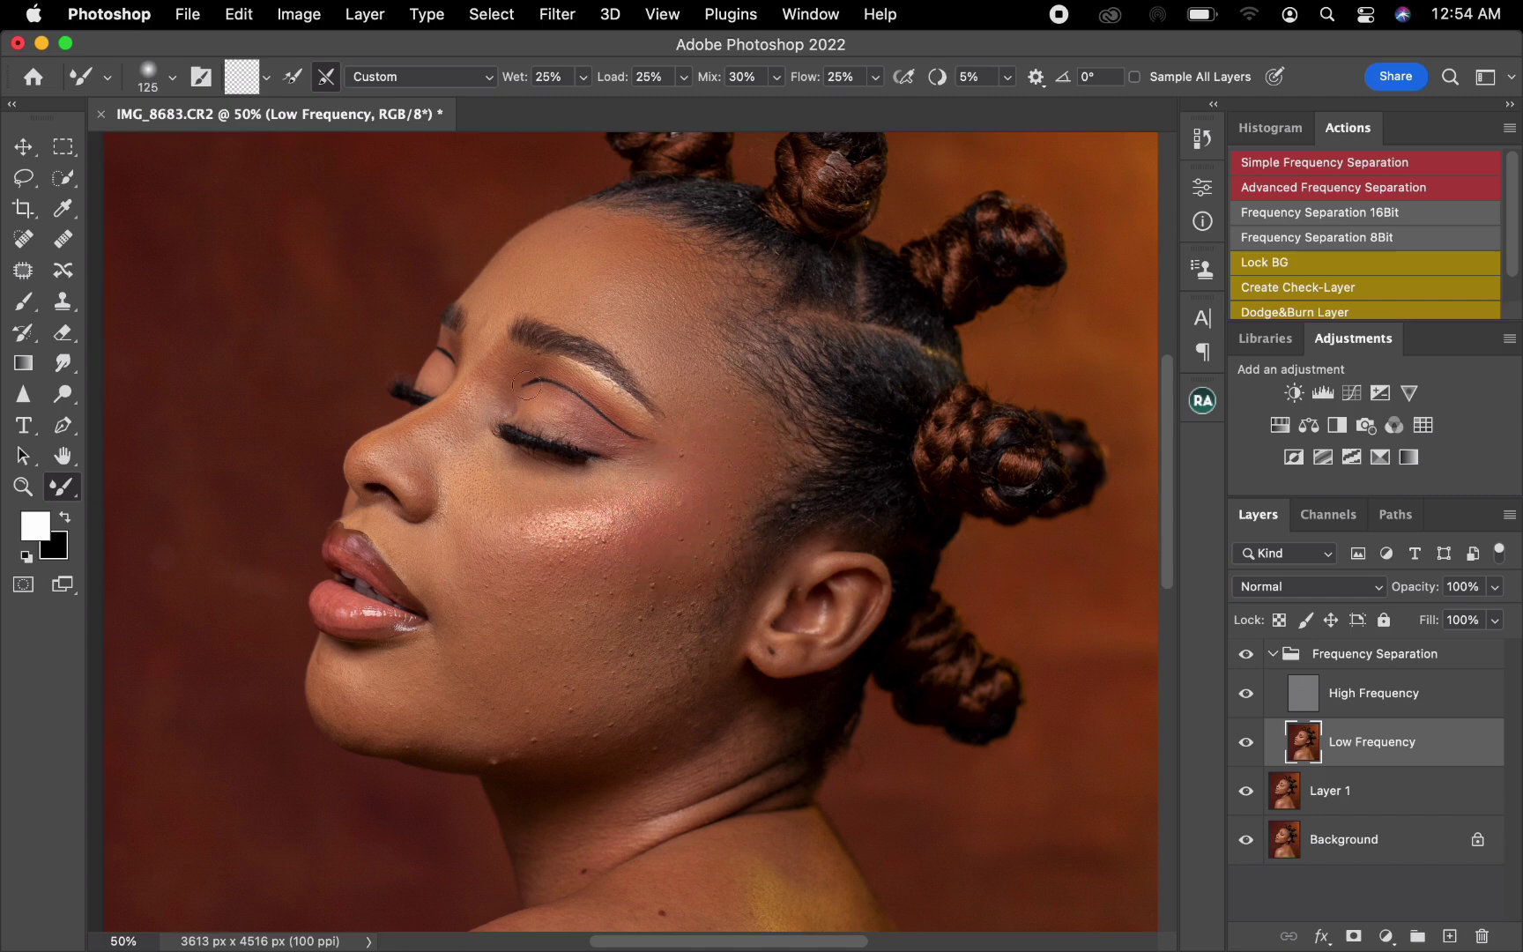
key(bracketleft)
key(bracketright)
key(bracketright)
key(bracketleft)
key(bracketleft)
key(bracketleft)
key(bracketright)
key(bracketright)
key(bracketright)
mouse_move(555, 405)
mouse_down()
mouse_move(613, 446)
mouse_move(541, 367)
mouse_move(651, 429)
mouse_move(617, 423)
mouse_up()
Smooth the skin at the inner eye corner and on the nose with a small Mixer Brush
key(bracketleft)
key(bracketleft)
key(bracketleft)
key(bracketleft)
key(bracketright)
key(bracketright)
key(bracketright)
drag(496, 373, 480, 406)
key(bracketleft)
key(bracketleft)
drag(386, 447, 364, 454)
Blend the skin from under the eye across the upper cheek with the Mixer Brush at 200 px
key(bracketright)
key(bracketright)
key(bracketright)
key(bracketright)
key(bracketright)
mouse_move(469, 459)
mouse_down()
mouse_move(581, 498)
mouse_move(635, 469)
mouse_move(688, 481)
mouse_move(639, 485)
mouse_move(699, 511)
mouse_up()
drag(697, 540, 684, 533)
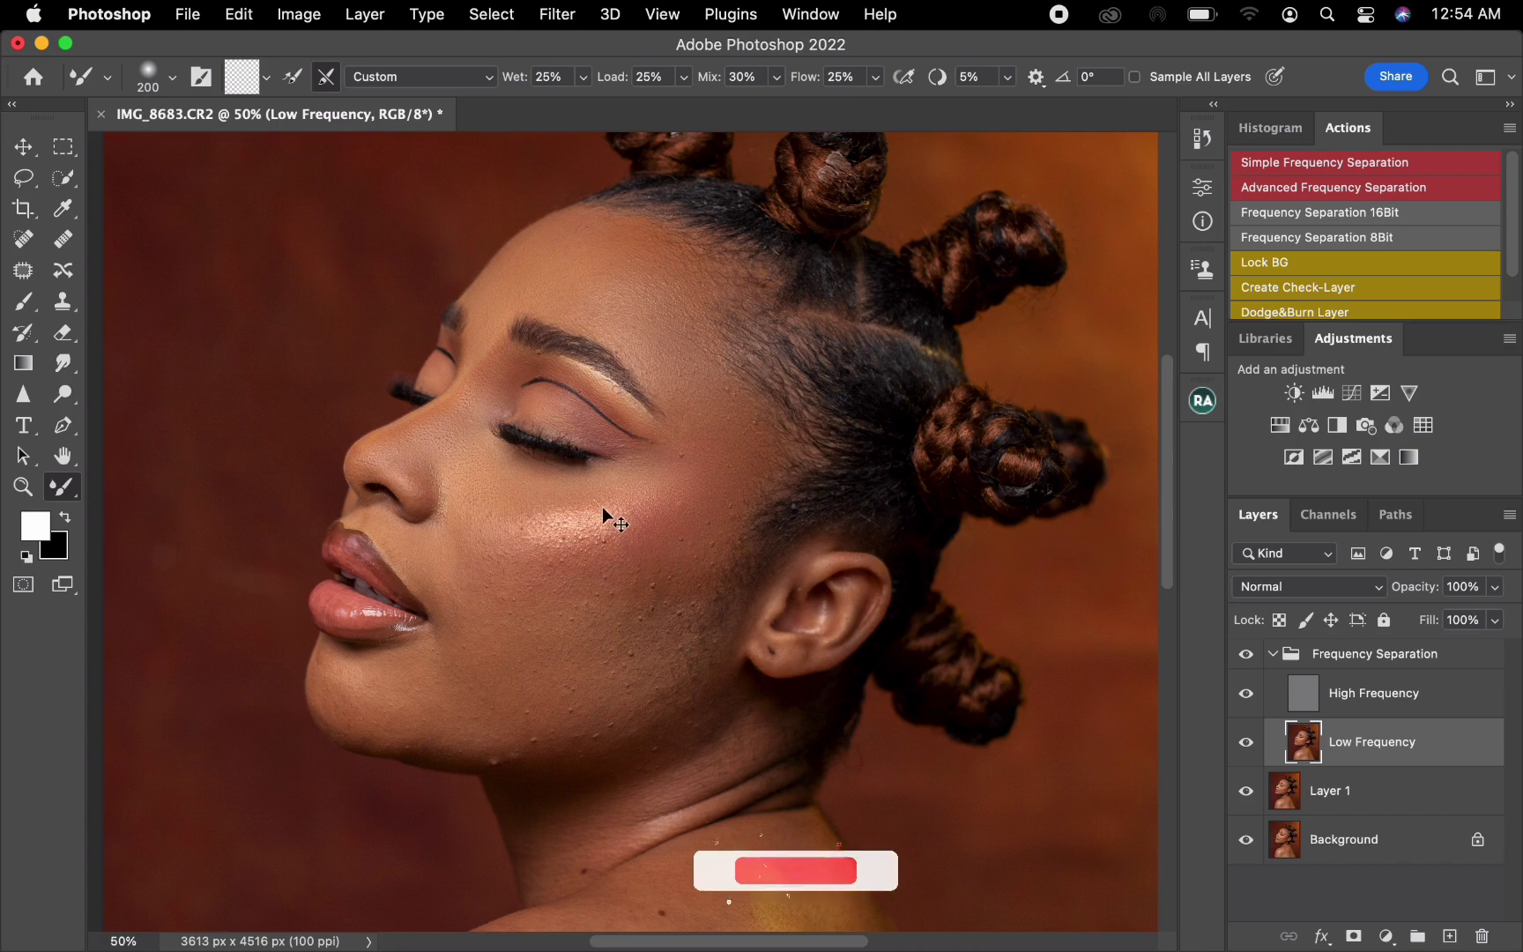
Remove the bumps on the outer cheek and temple with the Clone Stamp at 50 px on the High Frequency layer
key(super+equal)
key(super+equal)
key(super+equal)
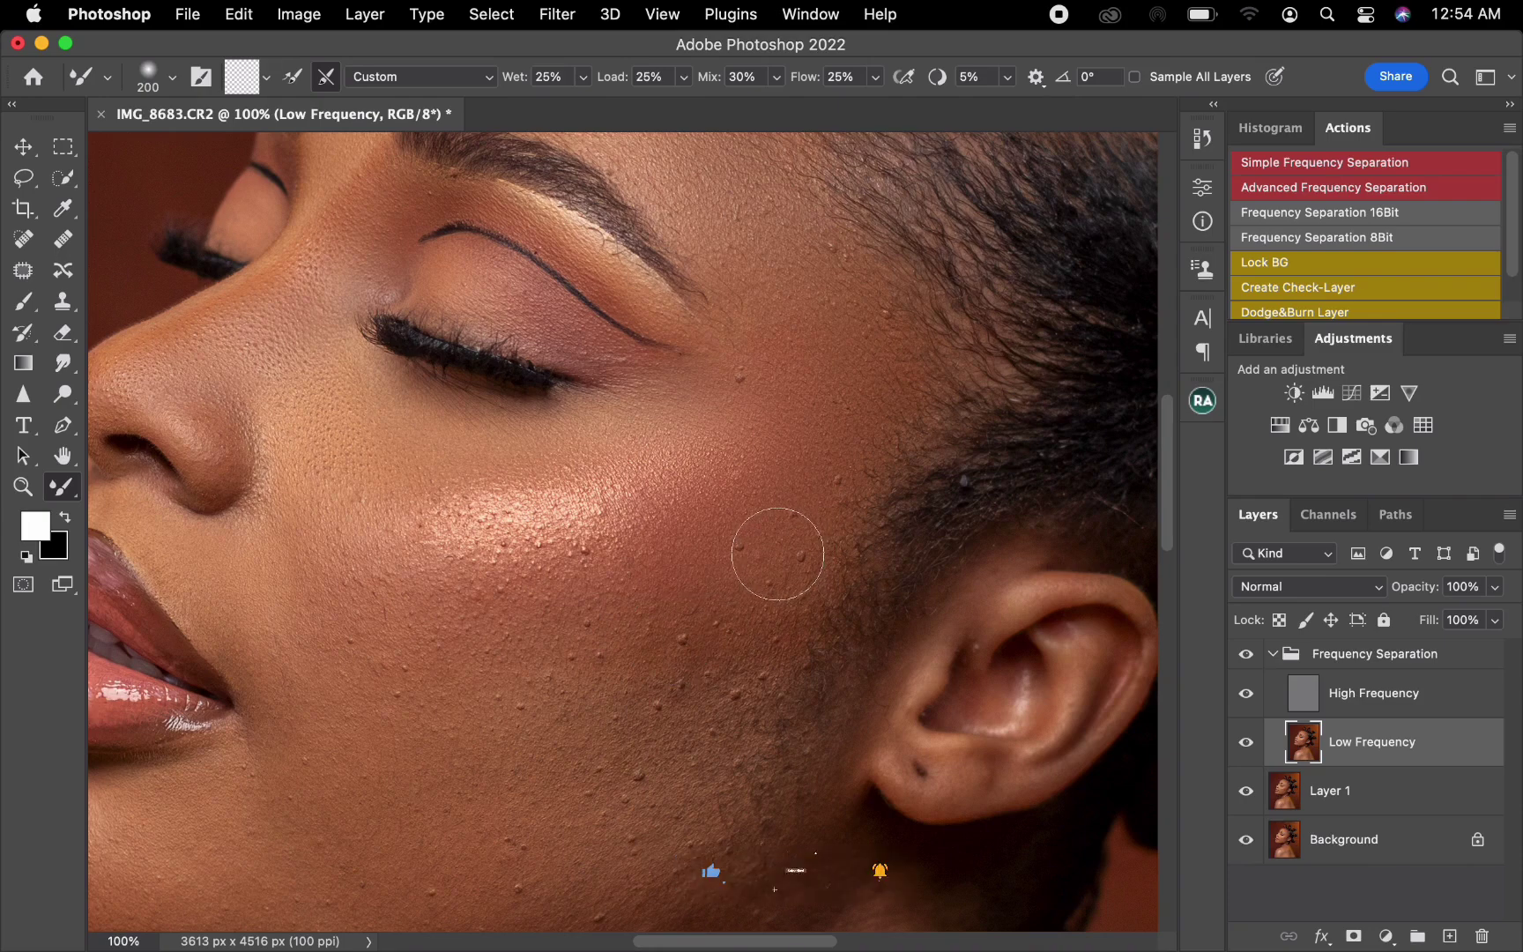
key(super+minus)
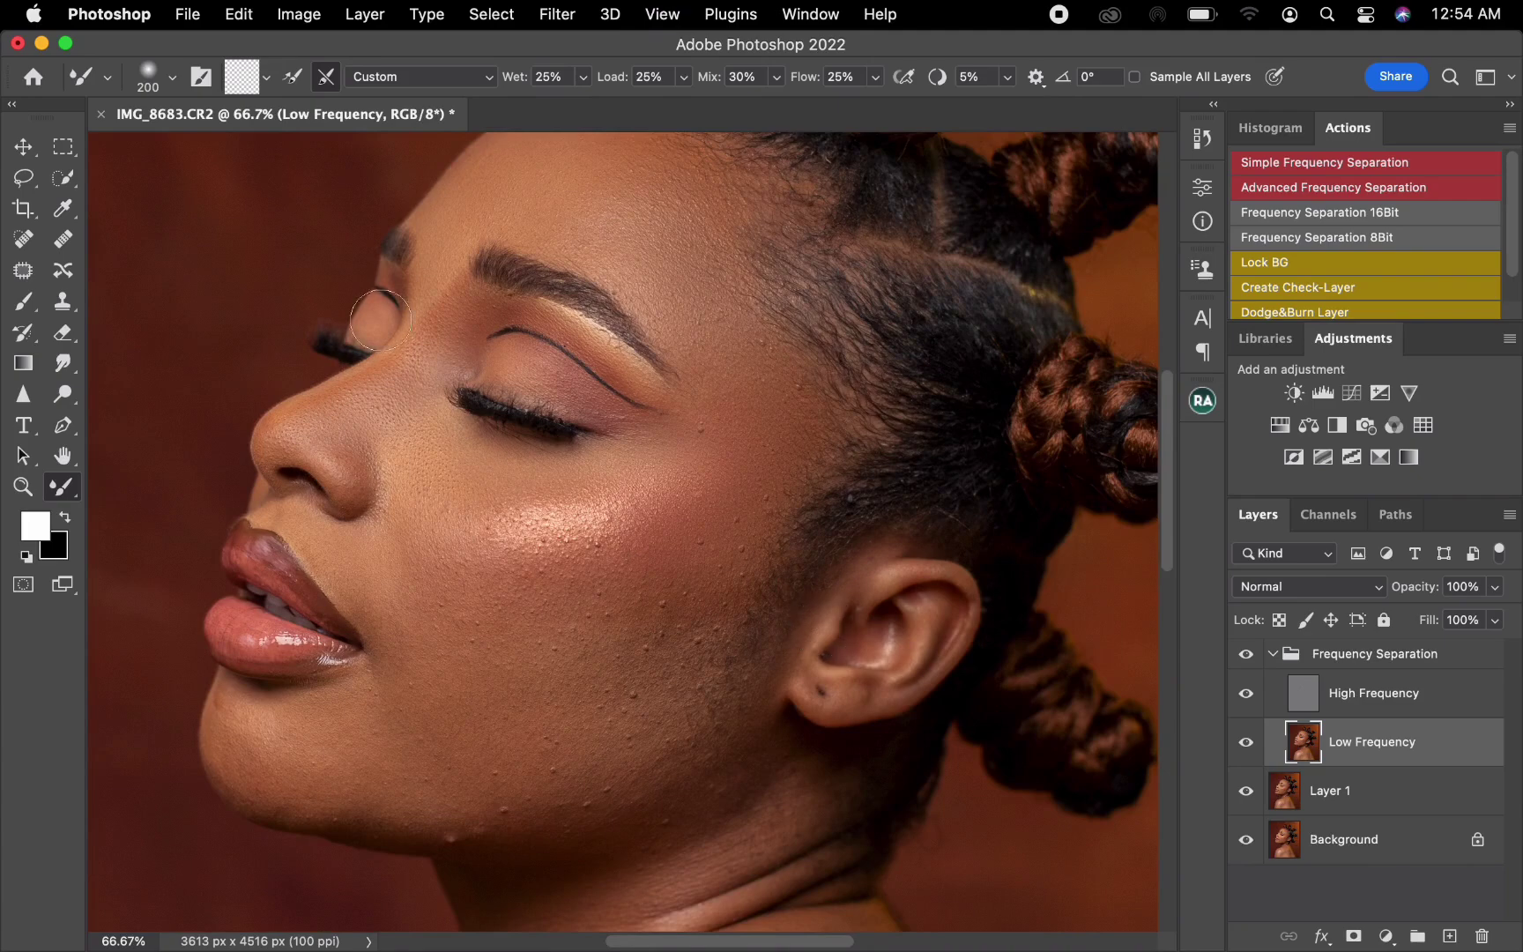
click(64, 303)
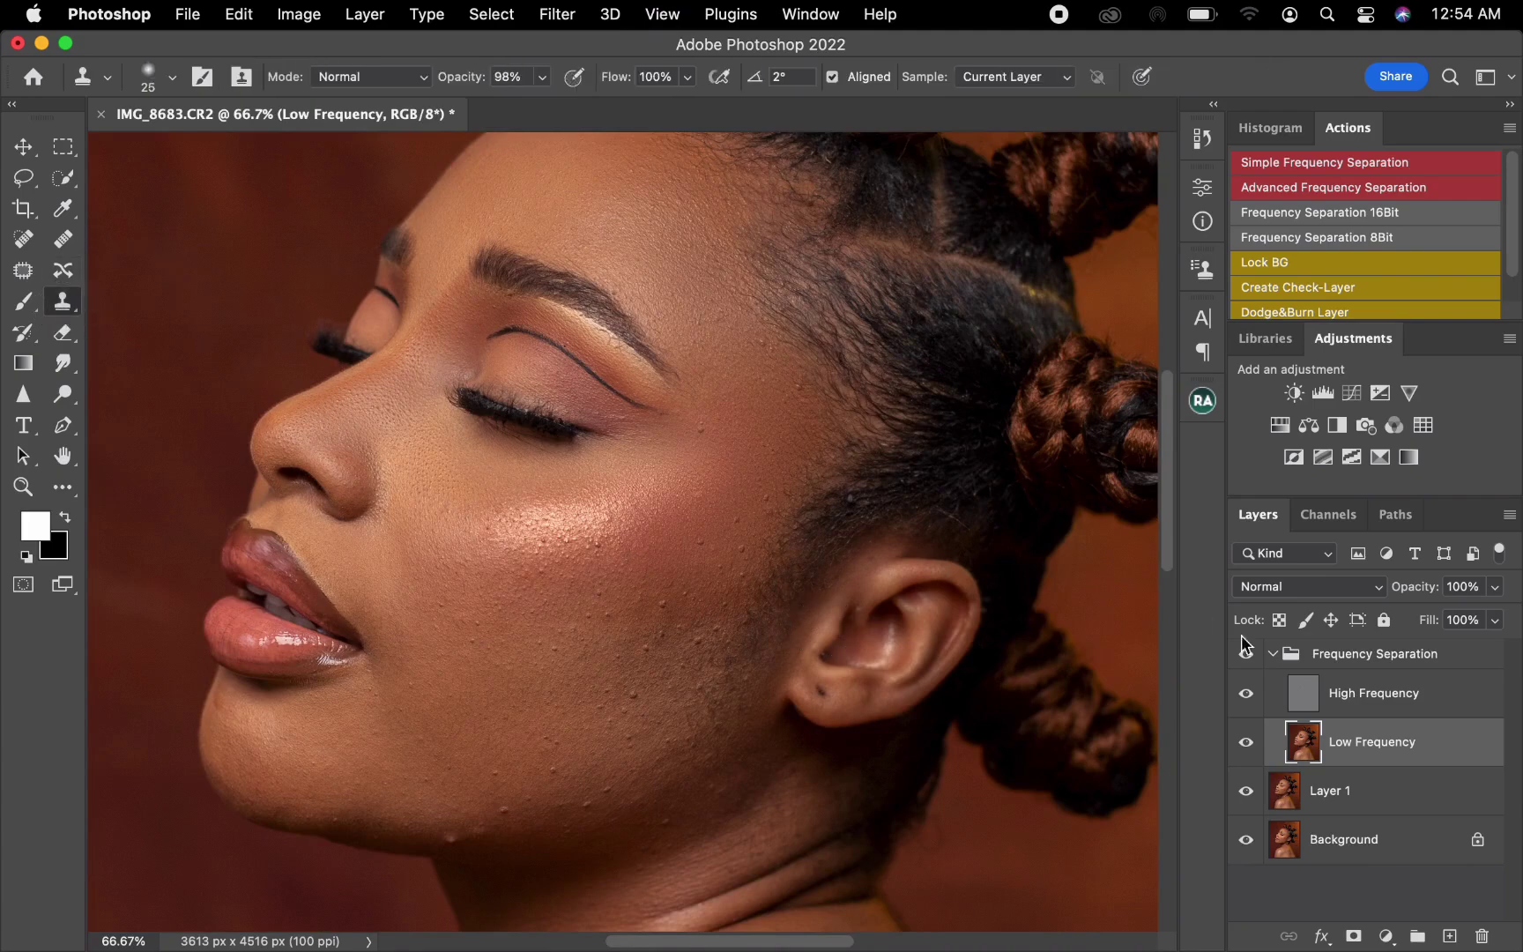
click(1342, 710)
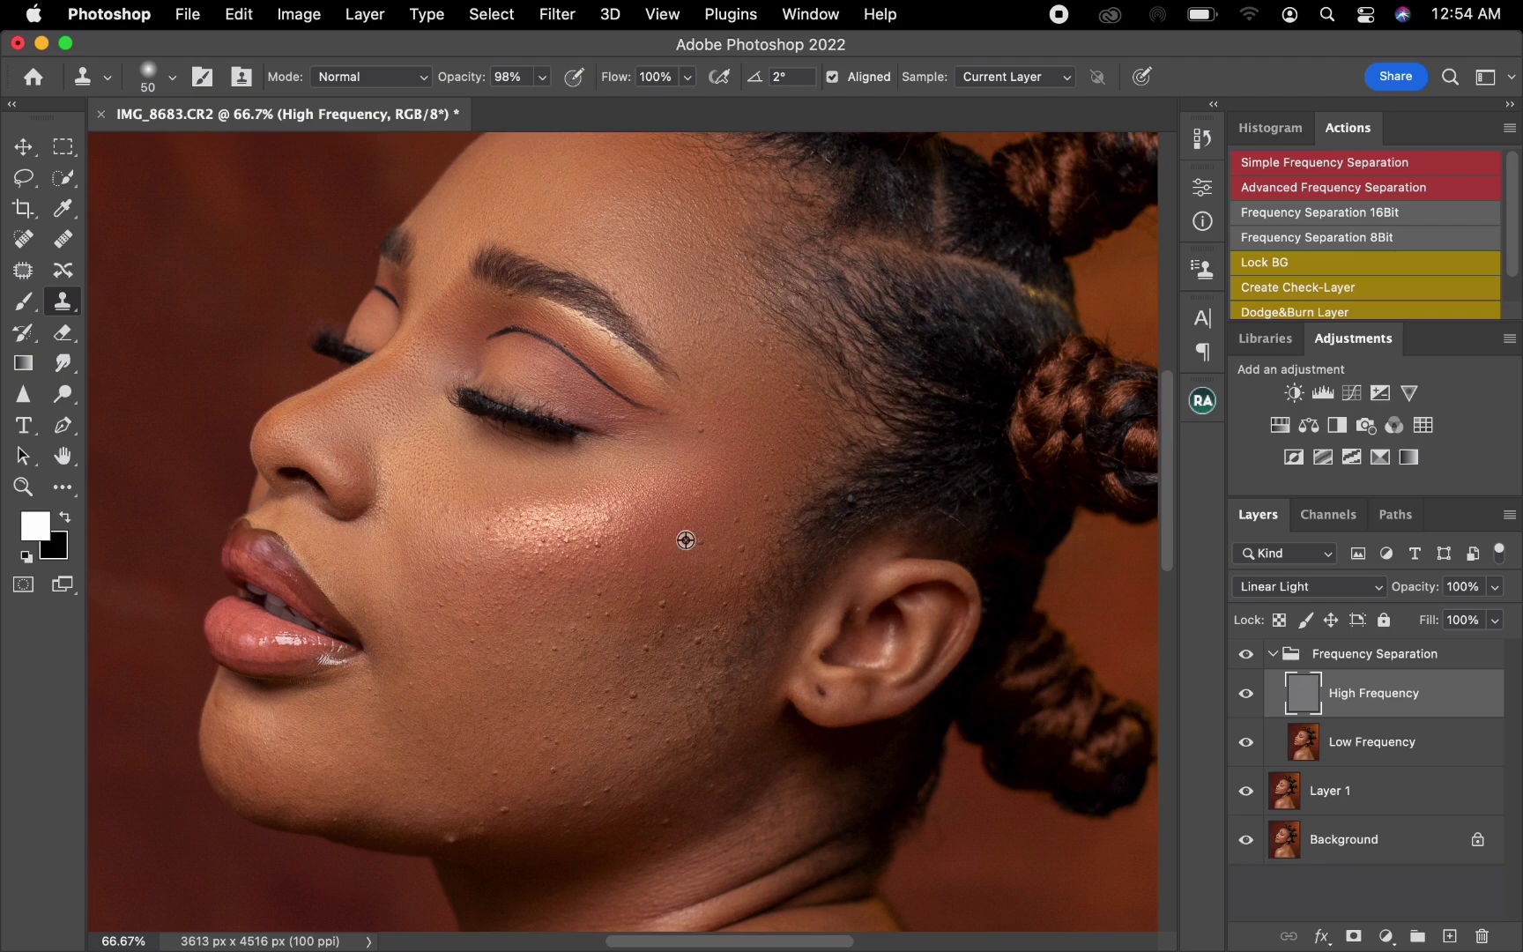
click(682, 541)
alt+click(684, 497)
drag(722, 414, 728, 410)
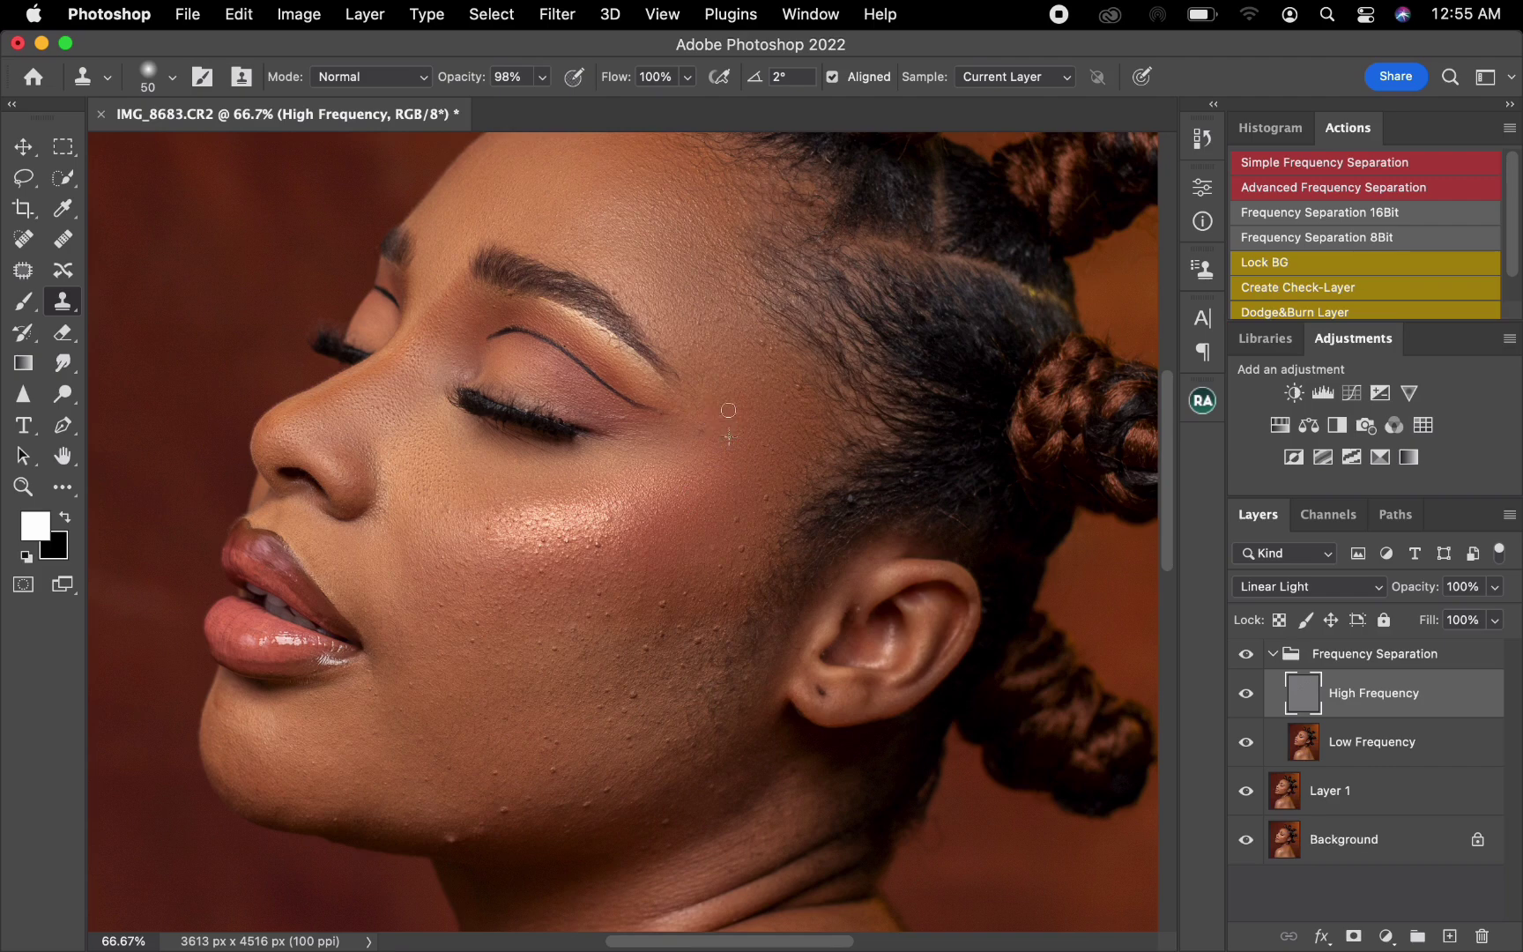
alt+click(768, 345)
alt+click(787, 389)
alt+click(765, 502)
Clone clean texture over the bumps in the middle of the cheek and below the cheek highlight
click(639, 652)
click(696, 642)
alt+click(580, 649)
drag(449, 606, 464, 592)
alt+click(492, 538)
Clone out the blemishes along the underside of the jaw and chin, sampling clean skin nearby
alt+click(477, 800)
click(471, 828)
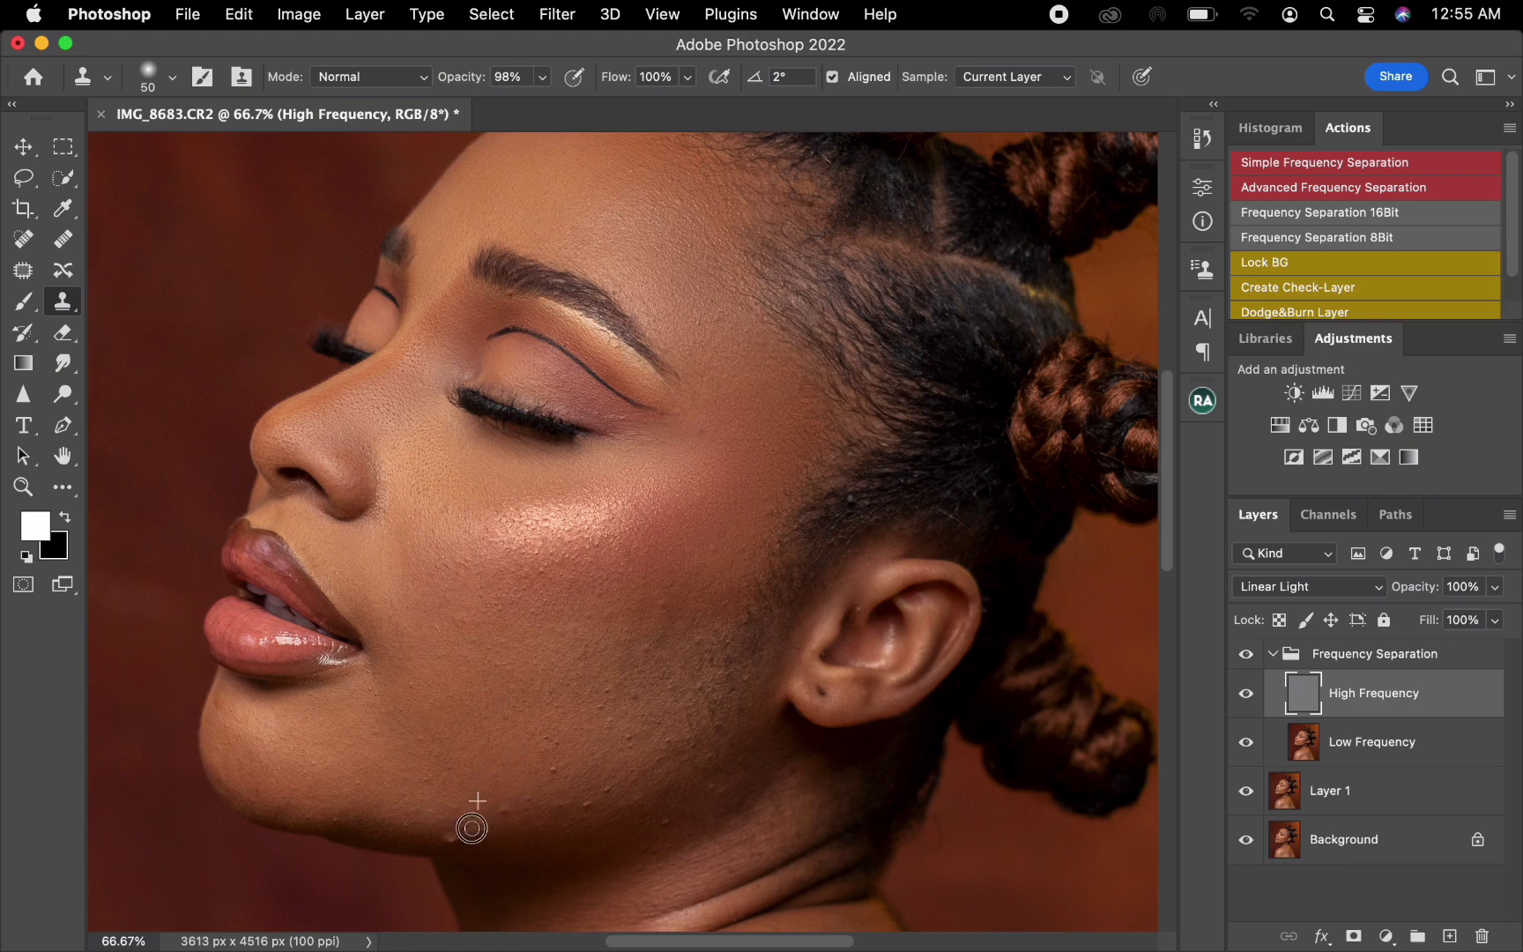
alt+click(381, 828)
click(333, 823)
Clone out the raised bumps on the lower cheek above the jawline, resampling clean skin between spots
alt+click(514, 777)
click(547, 773)
click(551, 740)
alt+click(601, 741)
click(612, 760)
alt+click(652, 774)
click(655, 755)
click(684, 720)
alt+click(637, 711)
Clean up the skin texture around the nearer eye's outer corner with the Clone Stamp
alt+click(483, 318)
click(592, 412)
alt+click(615, 420)
click(627, 426)
alt+click(522, 302)
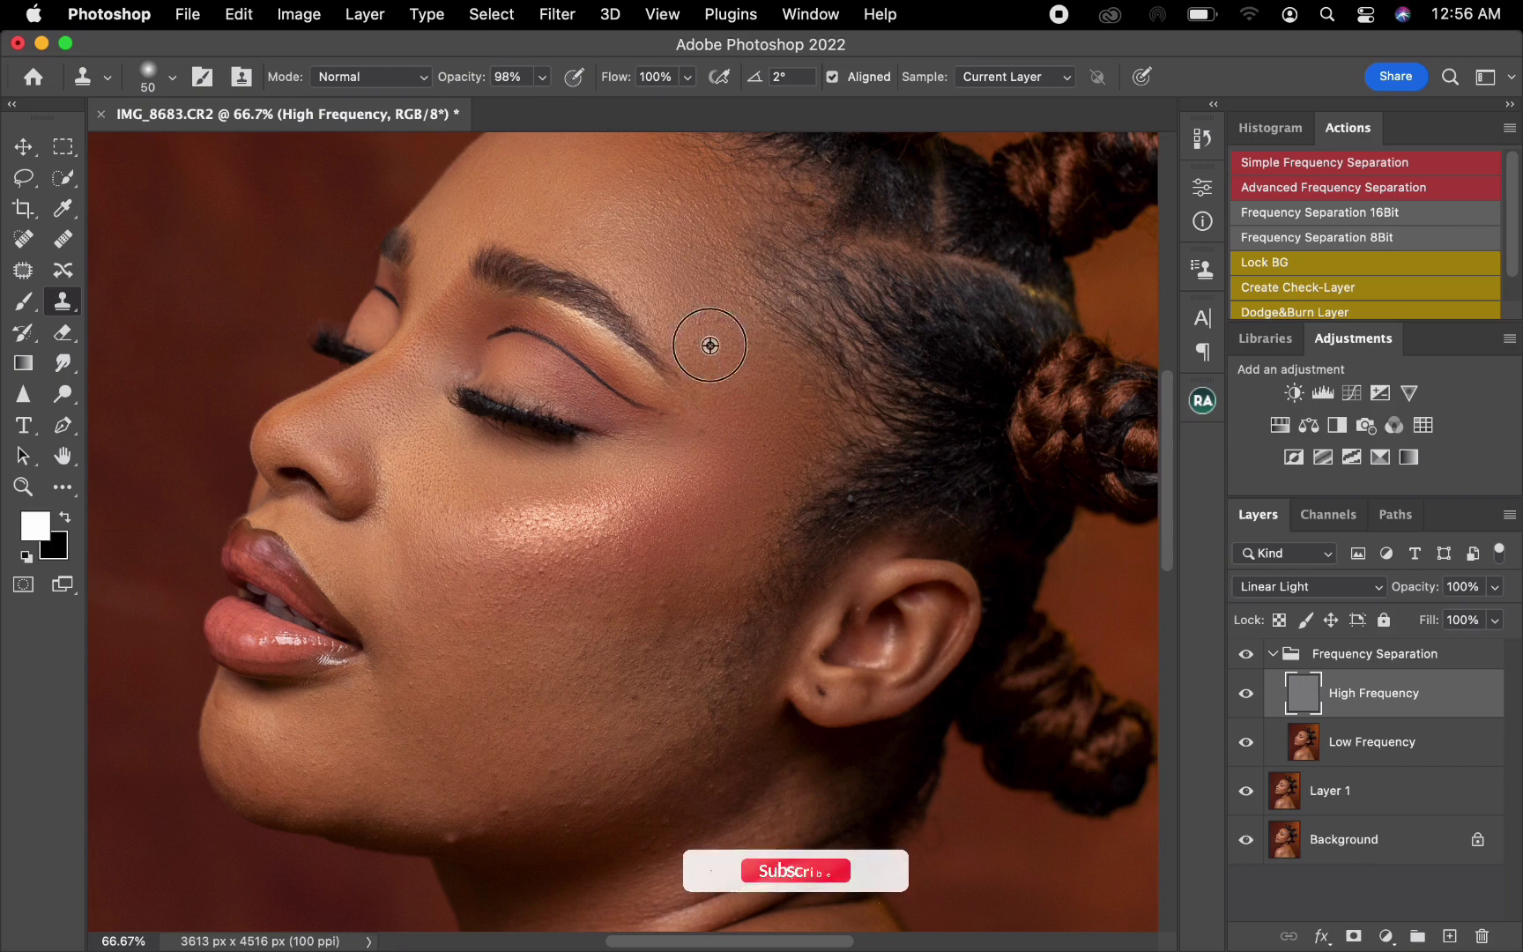
Clone away the remaining bumps on the rear cheek in front of the earlobe
click(684, 724)
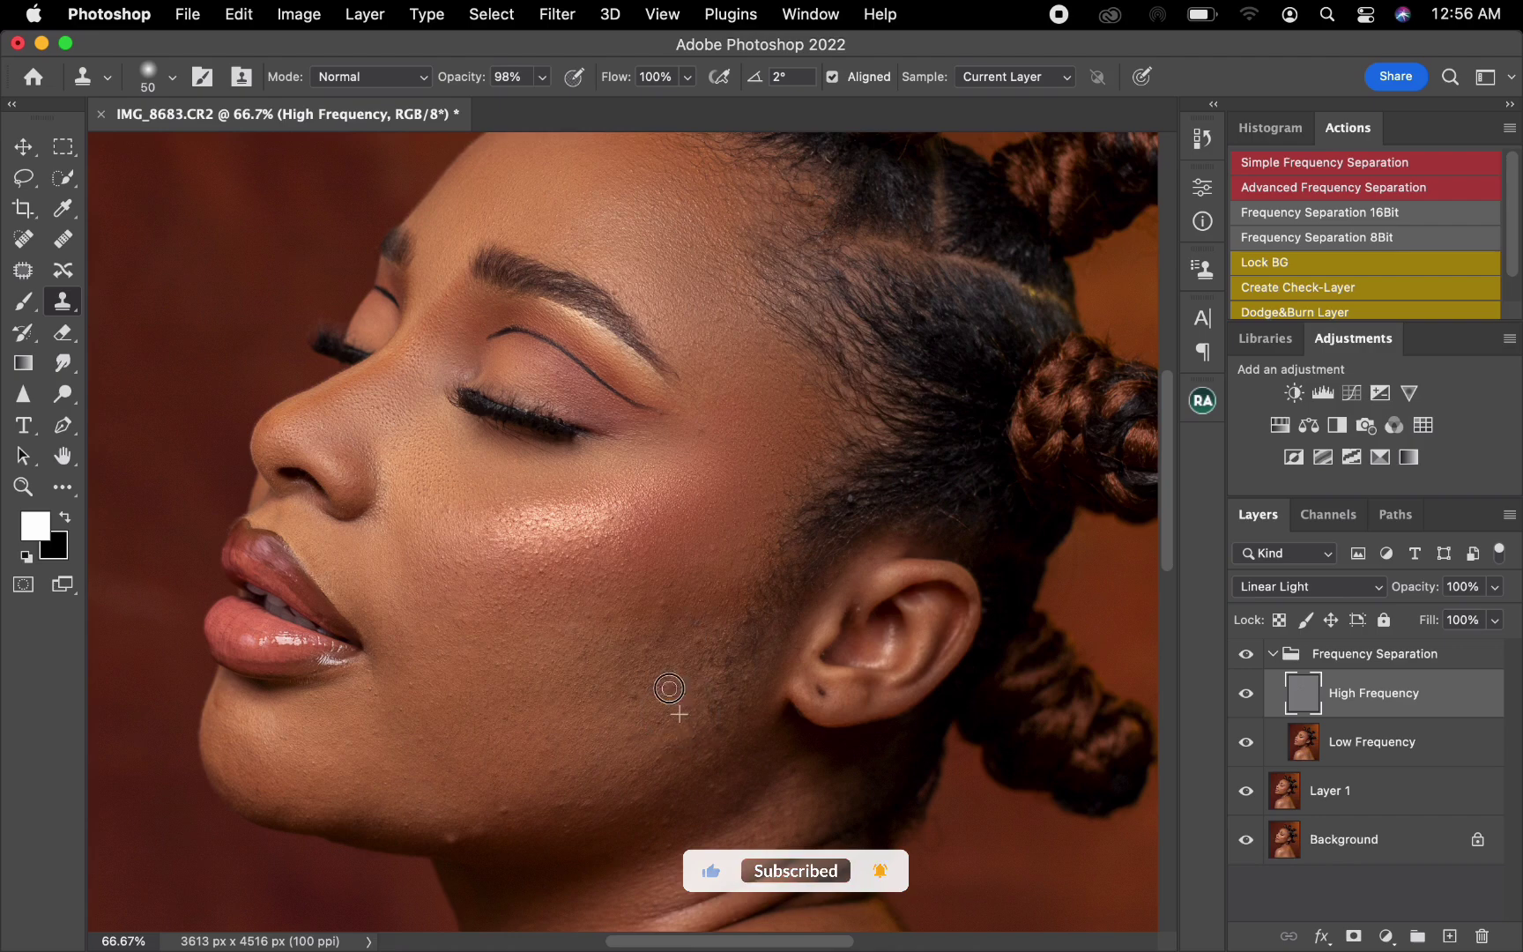
click(684, 714)
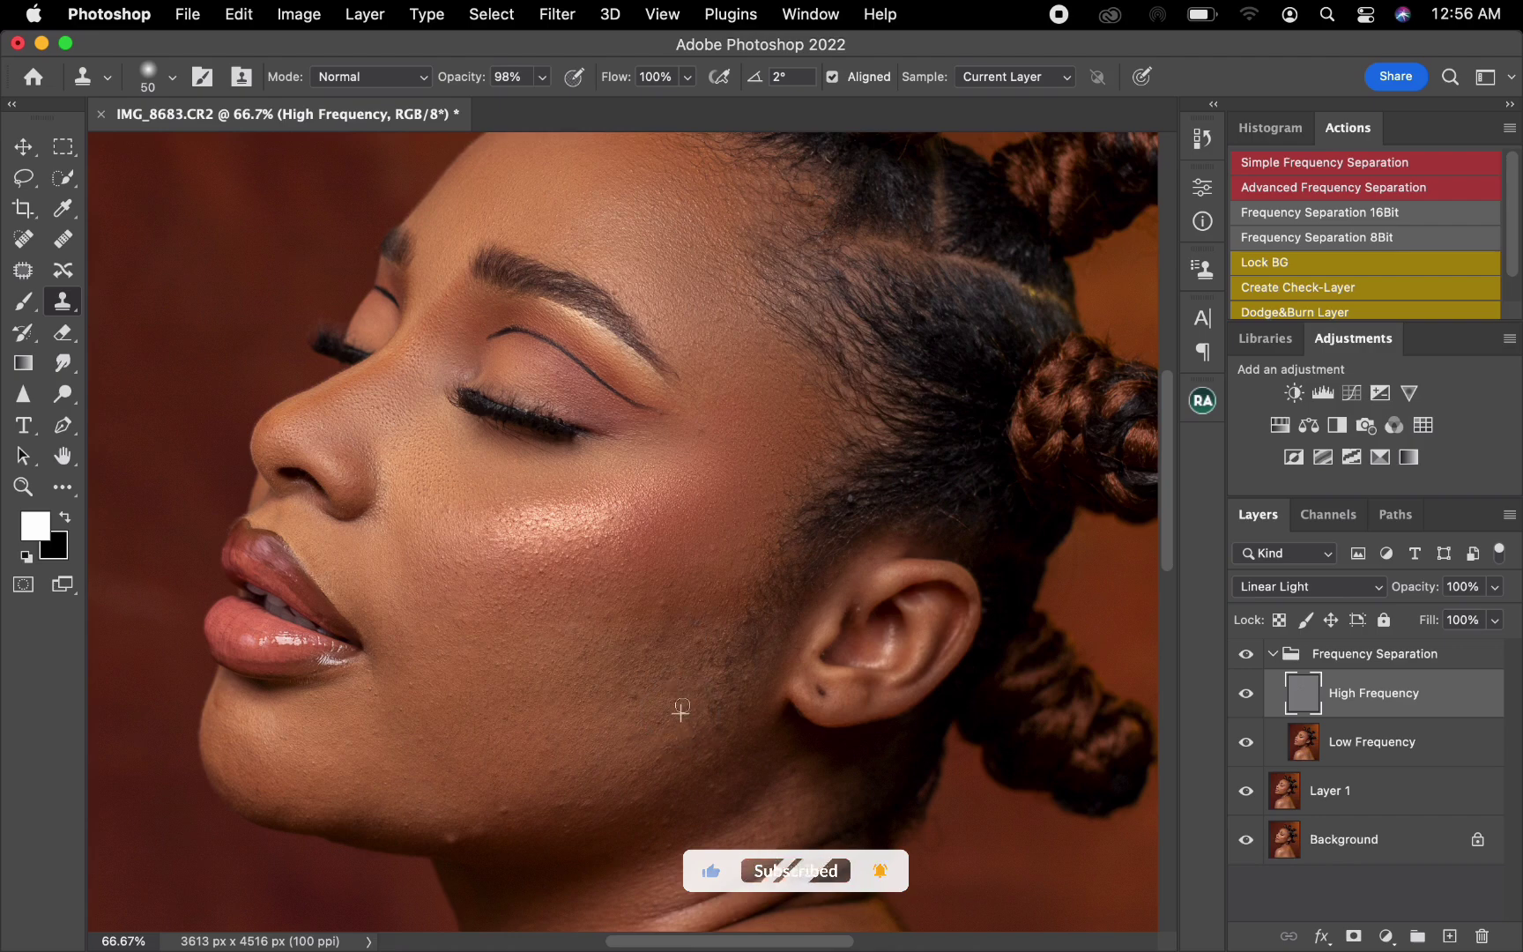
click(745, 680)
click(703, 656)
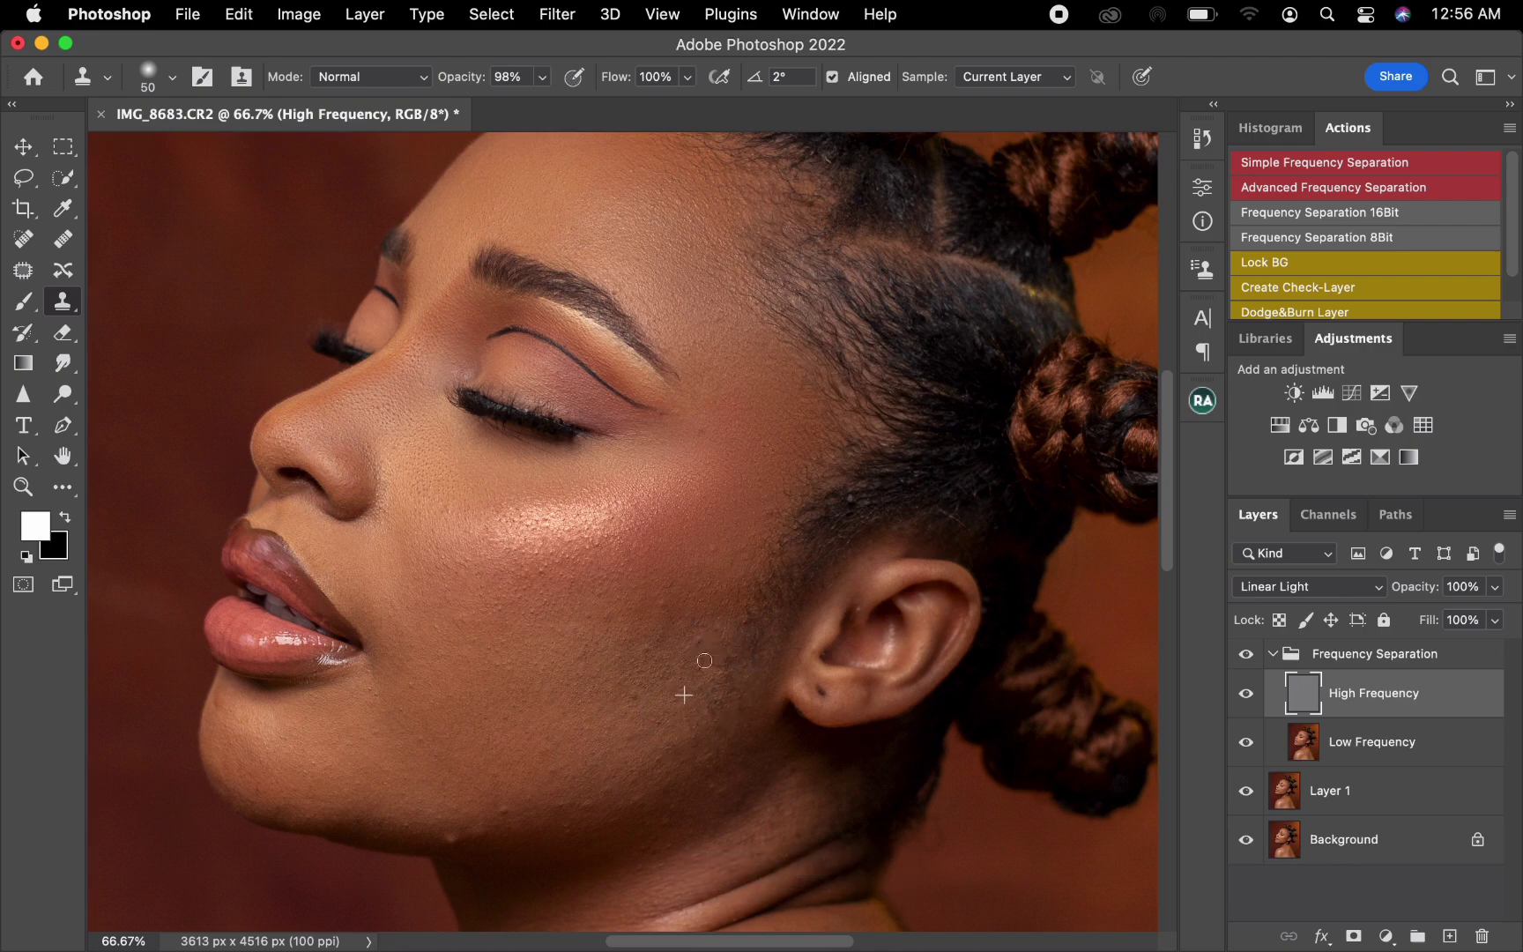
click(693, 639)
click(666, 670)
Return to the Low Frequency layer and soften the cheek highlight with the Mixer Brush at about 300 px
key(super+minus)
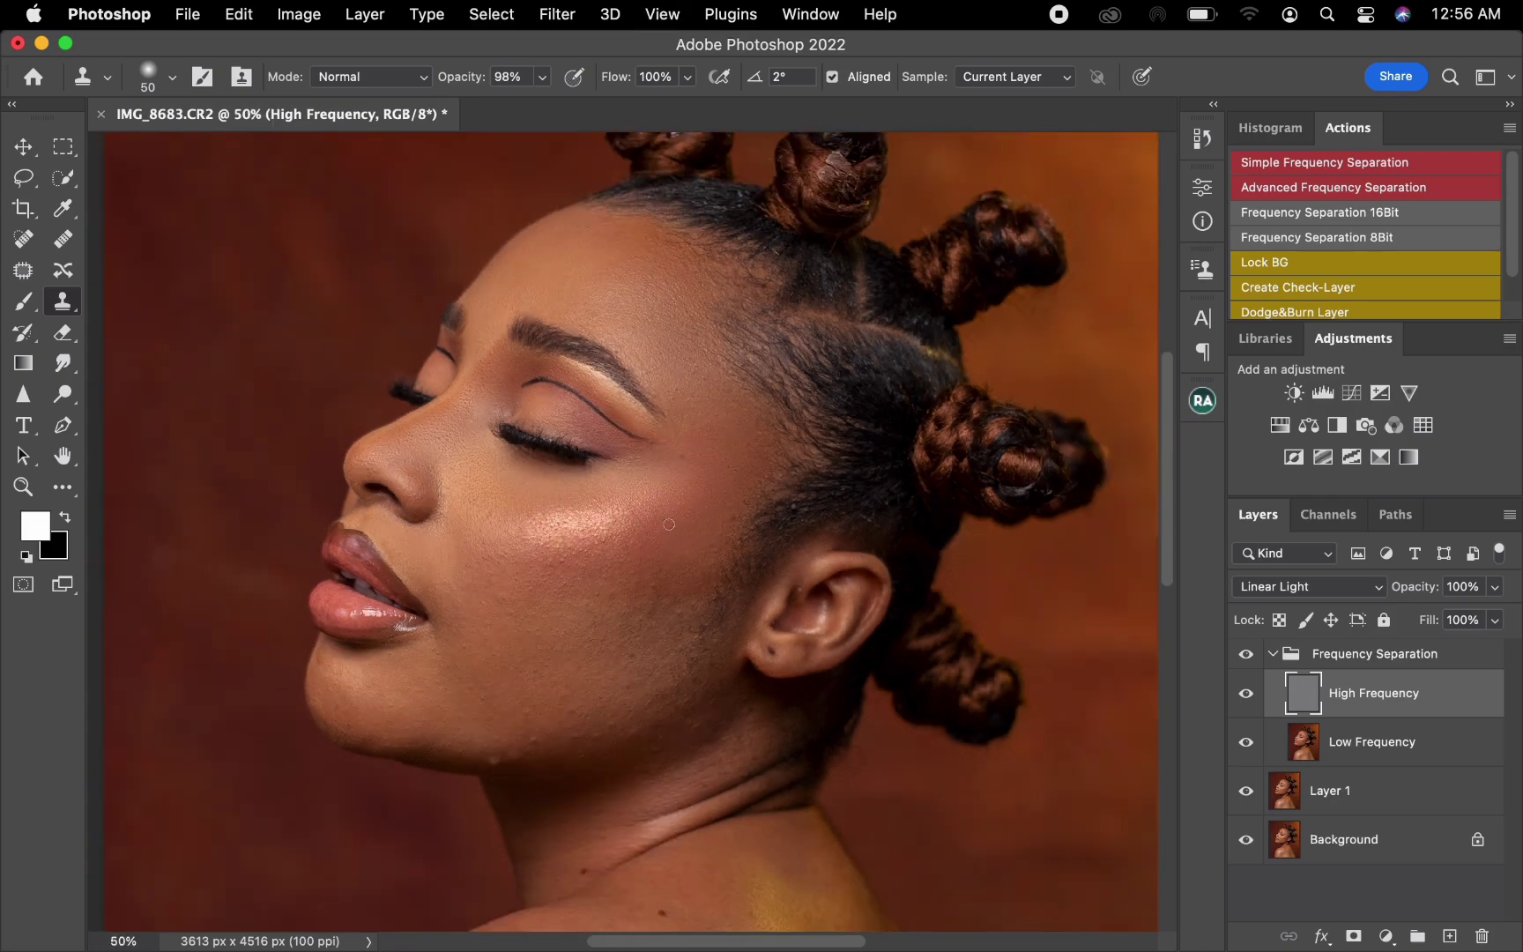
scroll(643, 591, up, 2)
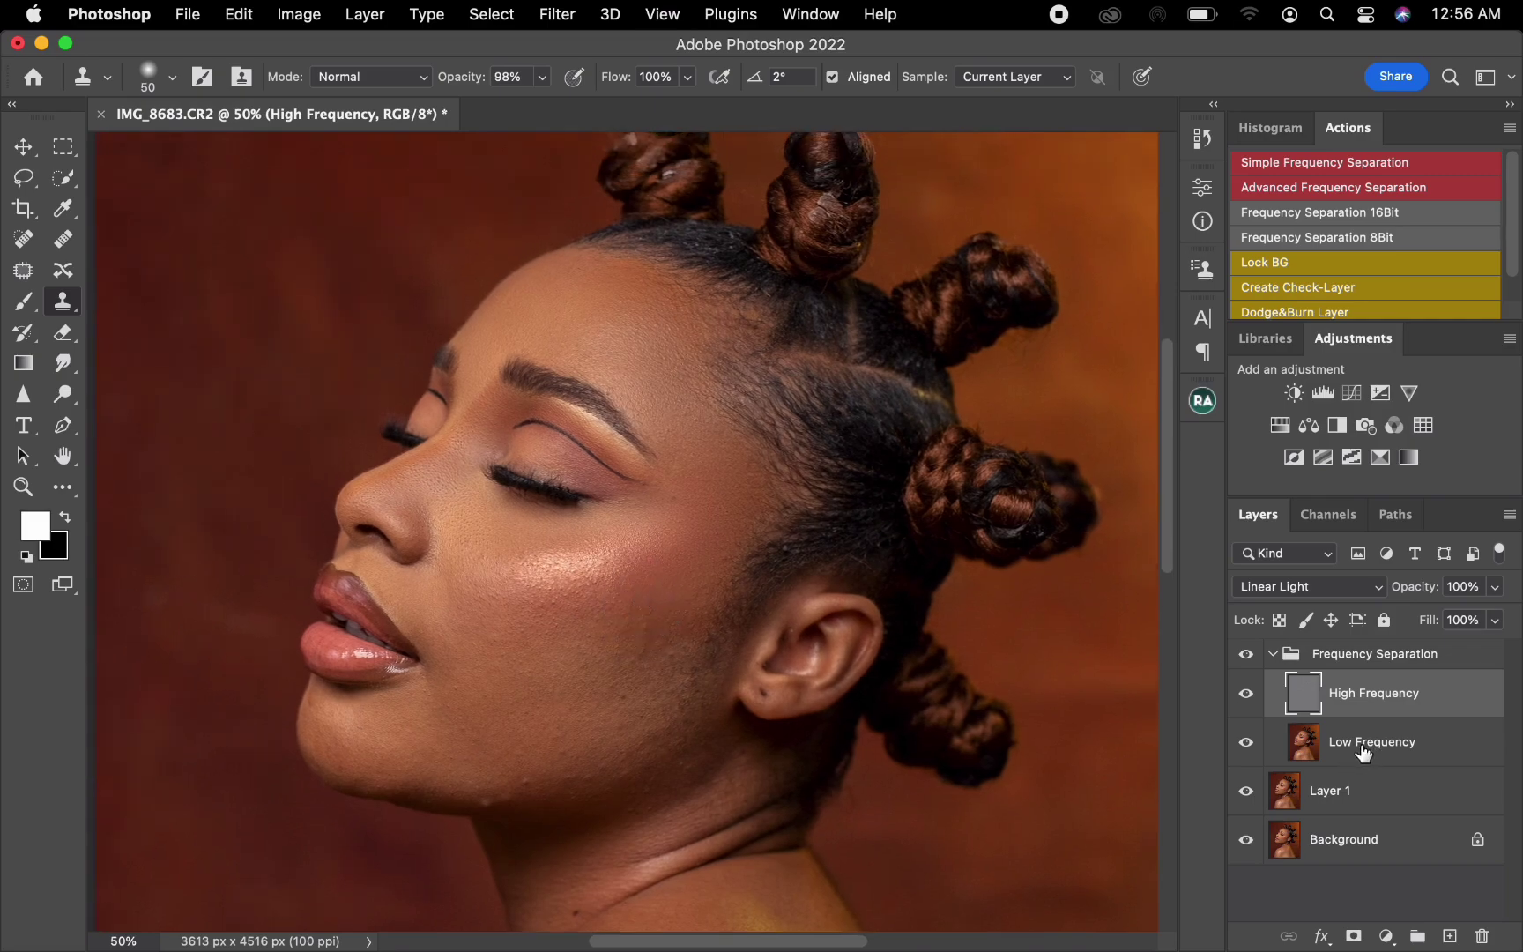
click(1363, 751)
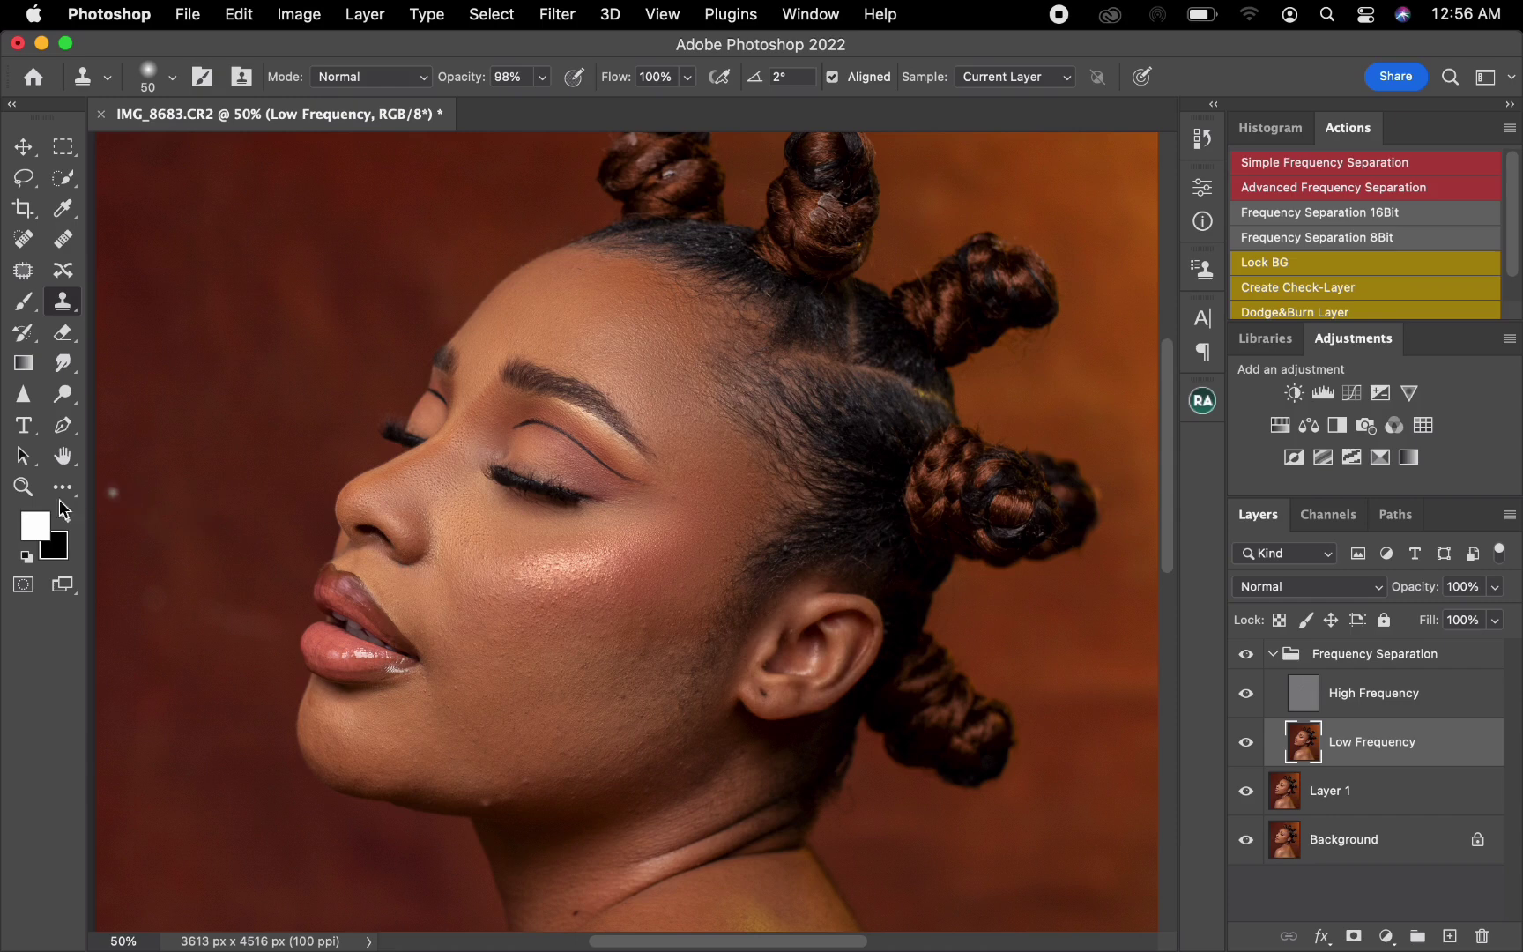
key(b)
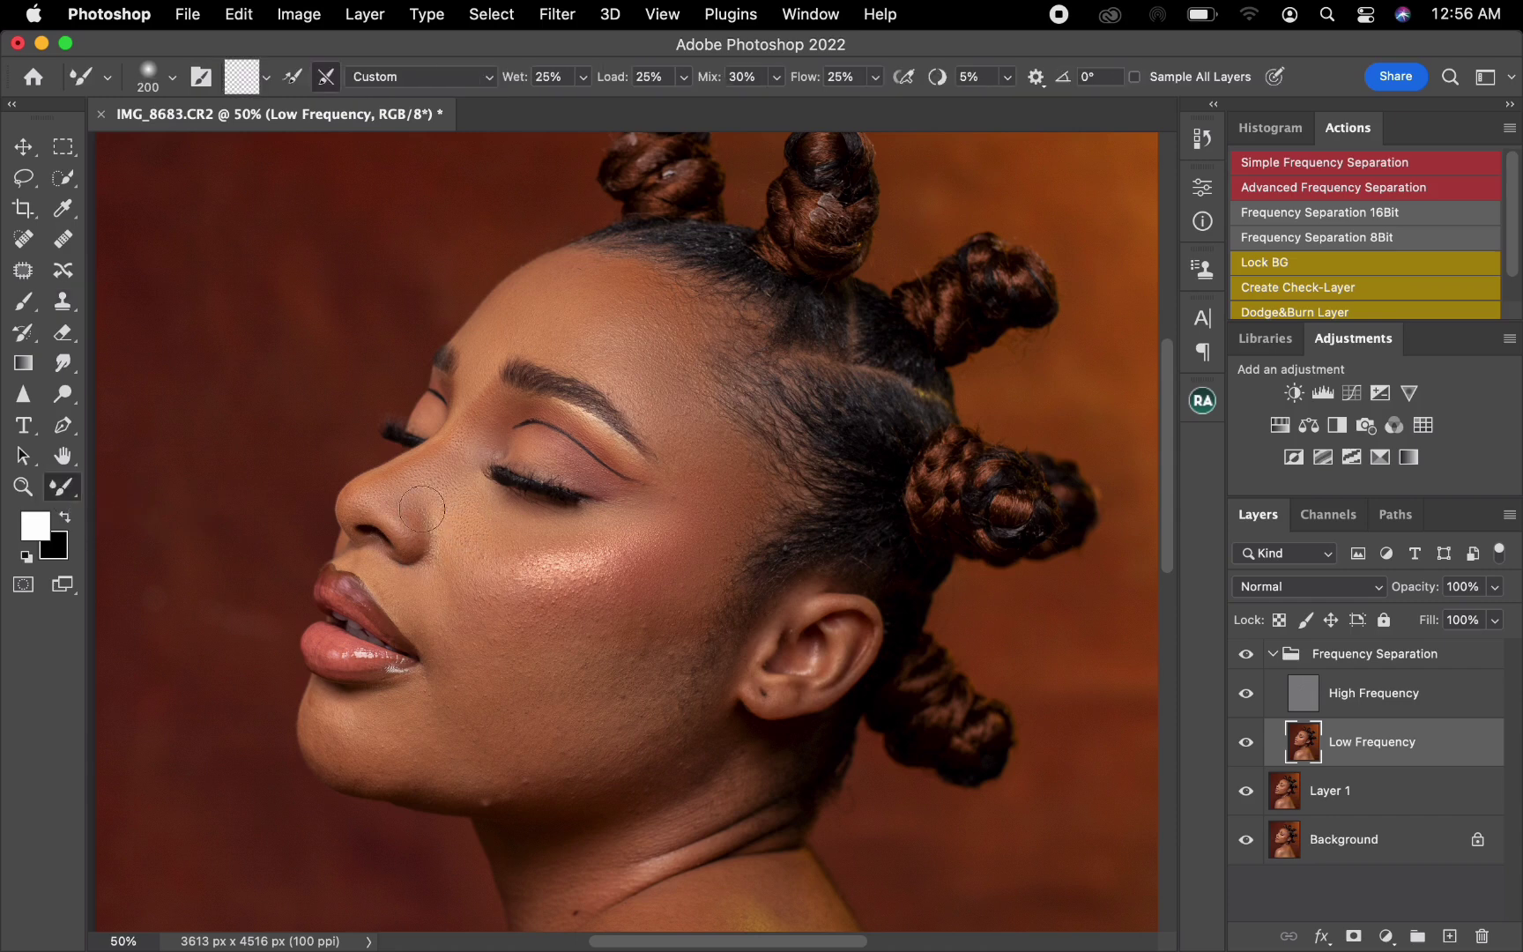
key(bracketright)
key(bracketright)
key(bracketright)
key(bracketright)
key(bracketright)
mouse_move(595, 557)
mouse_down()
mouse_move(650, 551)
mouse_move(618, 621)
mouse_move(663, 617)
mouse_move(711, 575)
mouse_move(655, 681)
mouse_move(654, 717)
mouse_move(680, 718)
mouse_move(648, 729)
mouse_move(632, 676)
mouse_move(602, 668)
mouse_move(602, 632)
mouse_move(546, 672)
mouse_move(566, 601)
mouse_move(606, 582)
mouse_up()
key(bracketright)
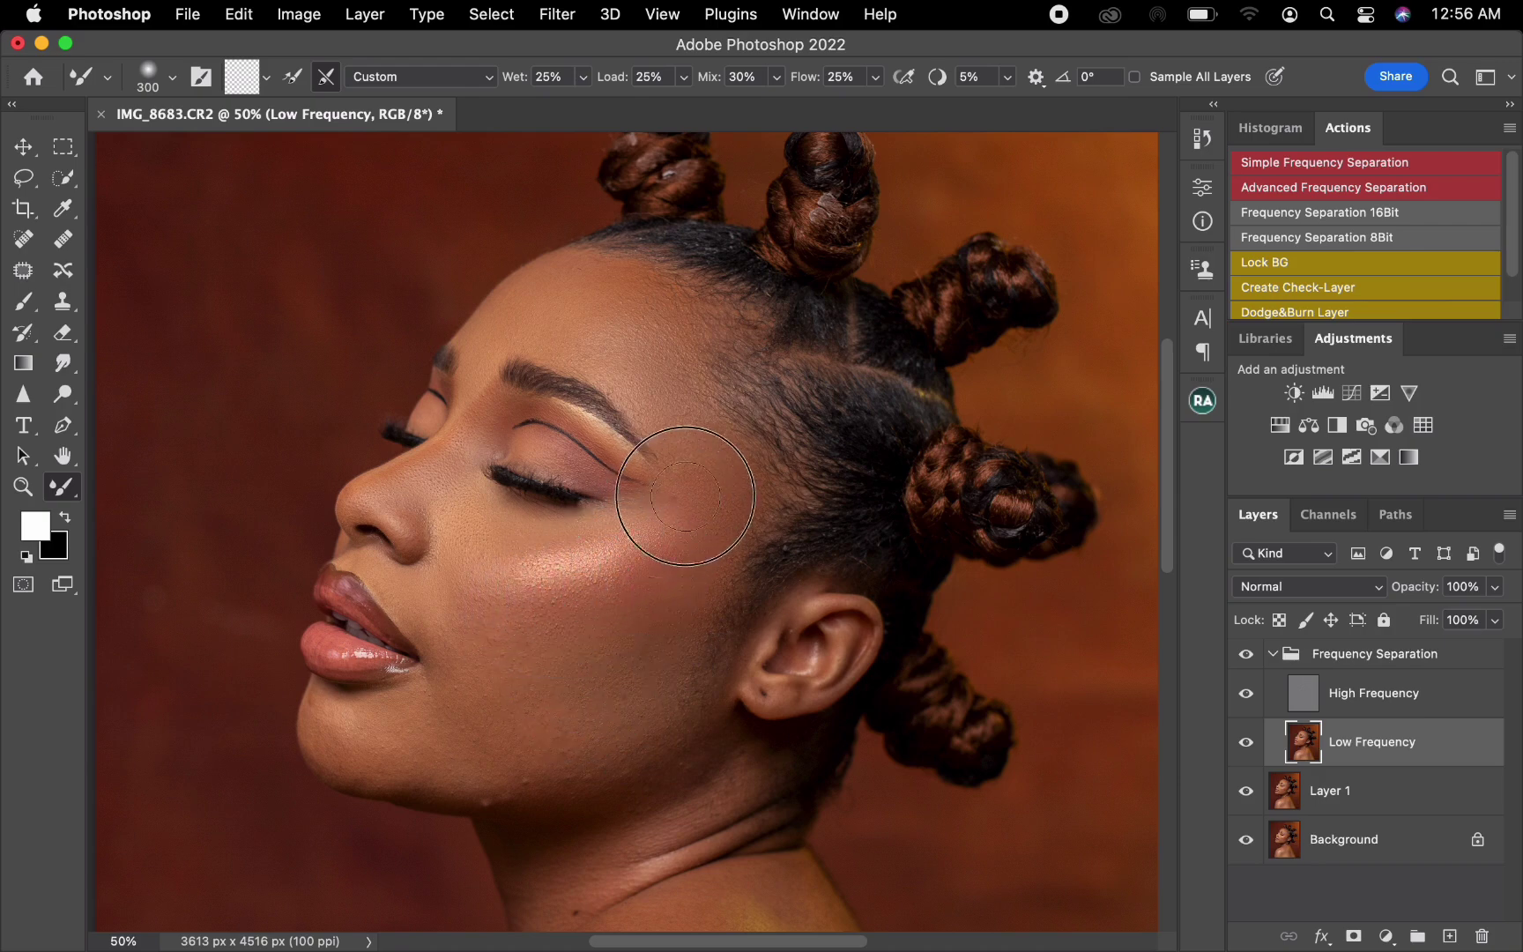
Blend the temple, the cheek beside the mouth and the chin's edge, reducing the Mixer Brush to 175 and 100 px
key(bracketleft)
key(bracketleft)
key(bracketleft)
key(bracketright)
key(bracketright)
key(bracketright)
key(bracketright)
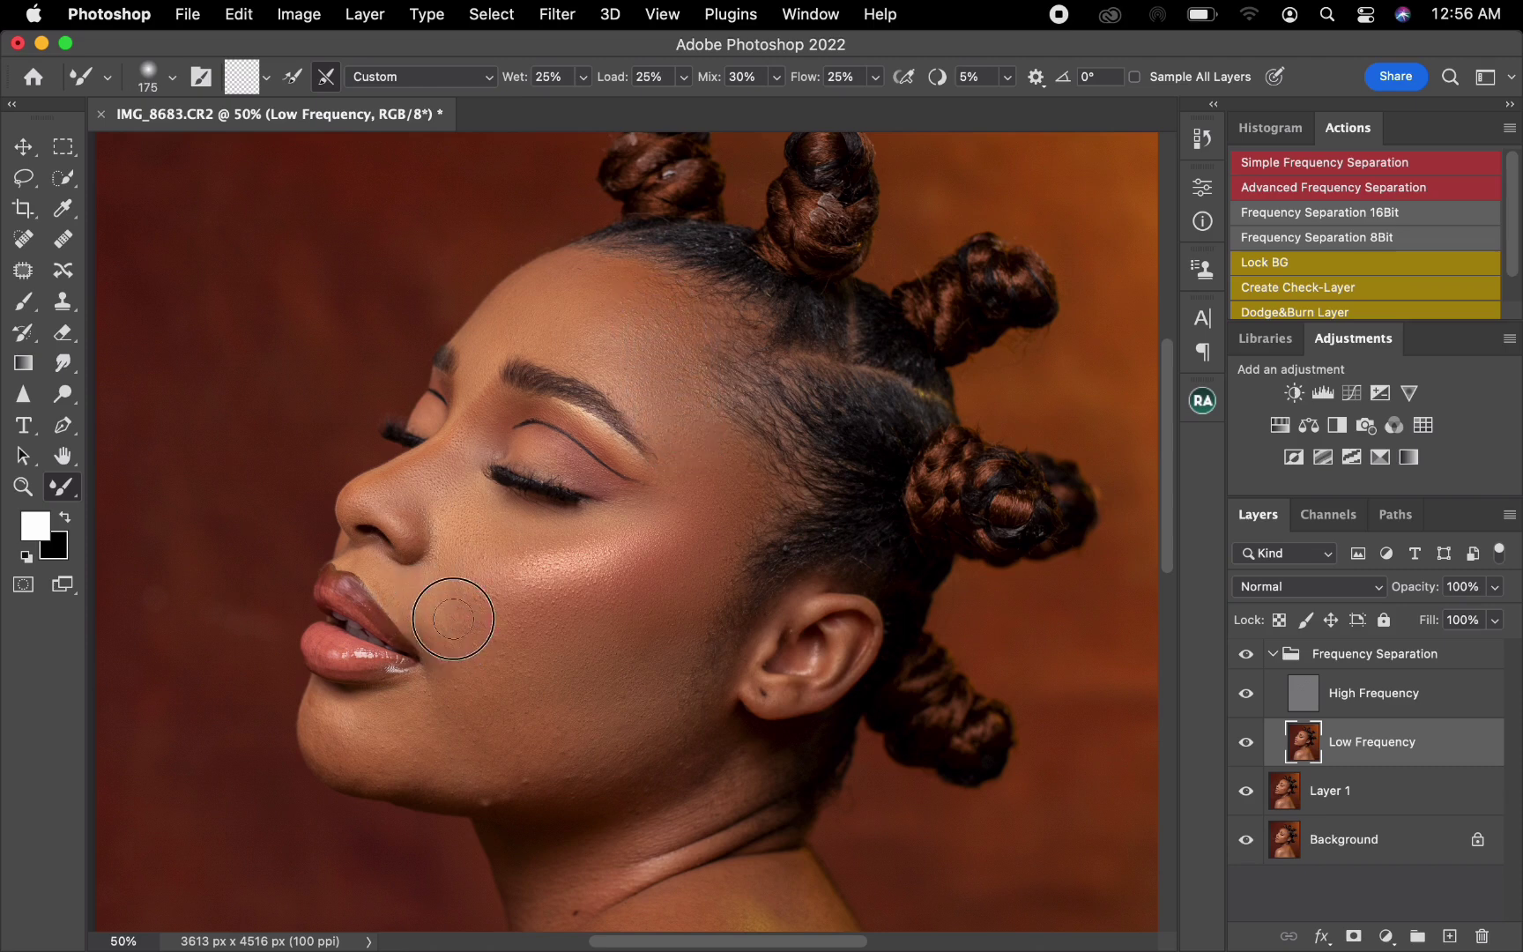
key(bracketleft)
key(bracketleft)
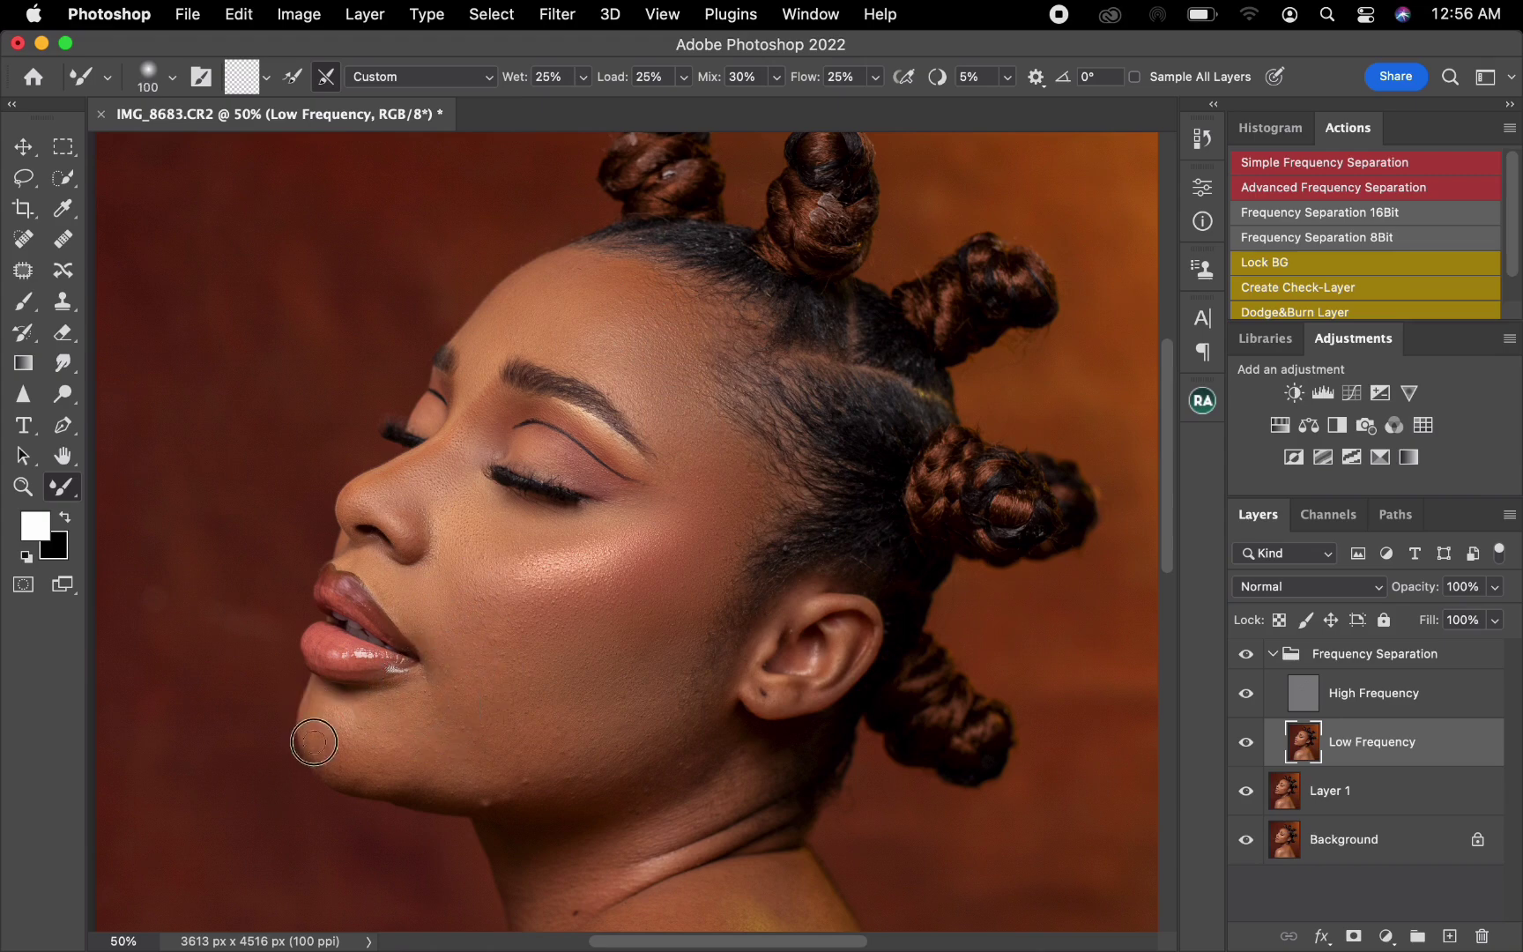
Smooth the chin and jawline tones with the Mixer Brush at 250 px
key(bracketright)
key(bracketright)
key(bracketright)
key(bracketright)
key(bracketright)
key(bracketright)
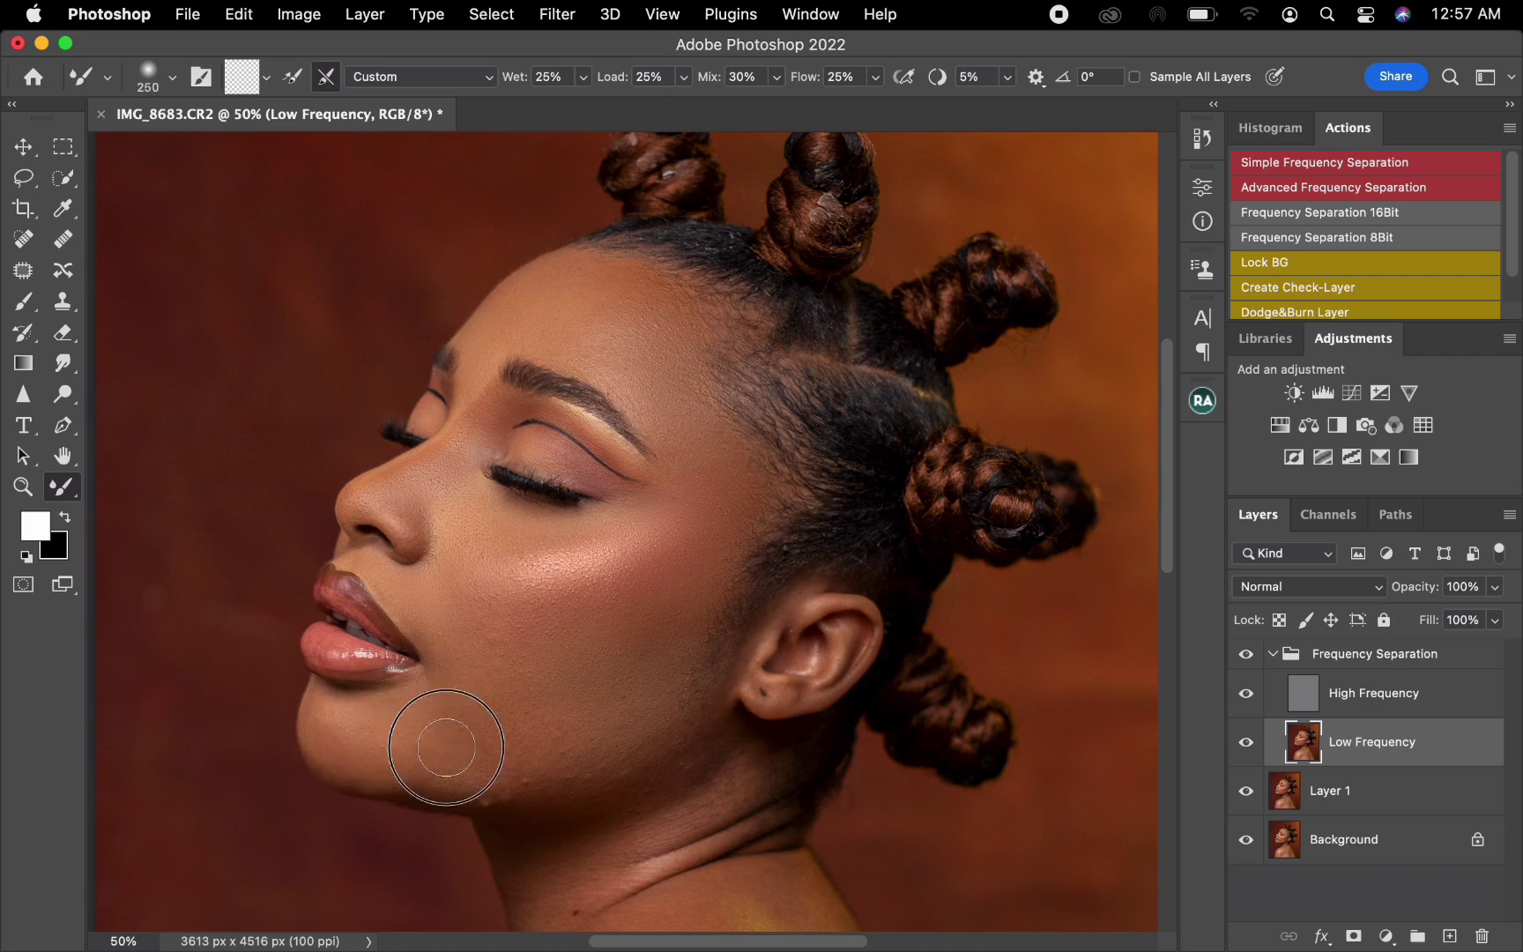
key(bracketleft)
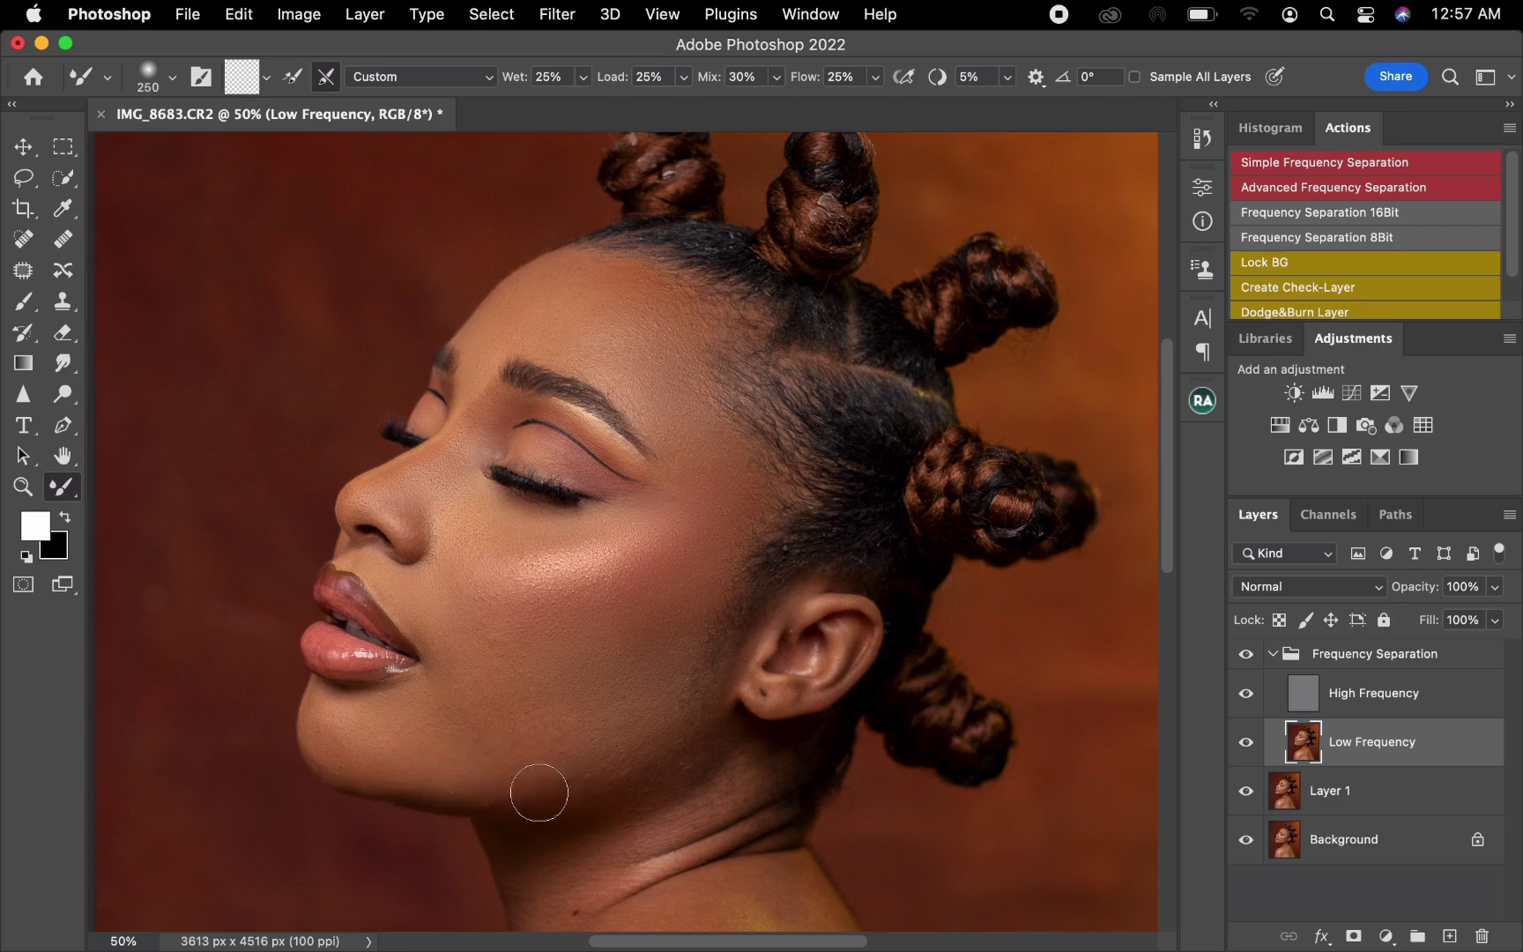
Even out the lower cheek and the area beside the mouth with the Mixer Brush at 250 to 300 px
key(bracketright)
key(bracketright)
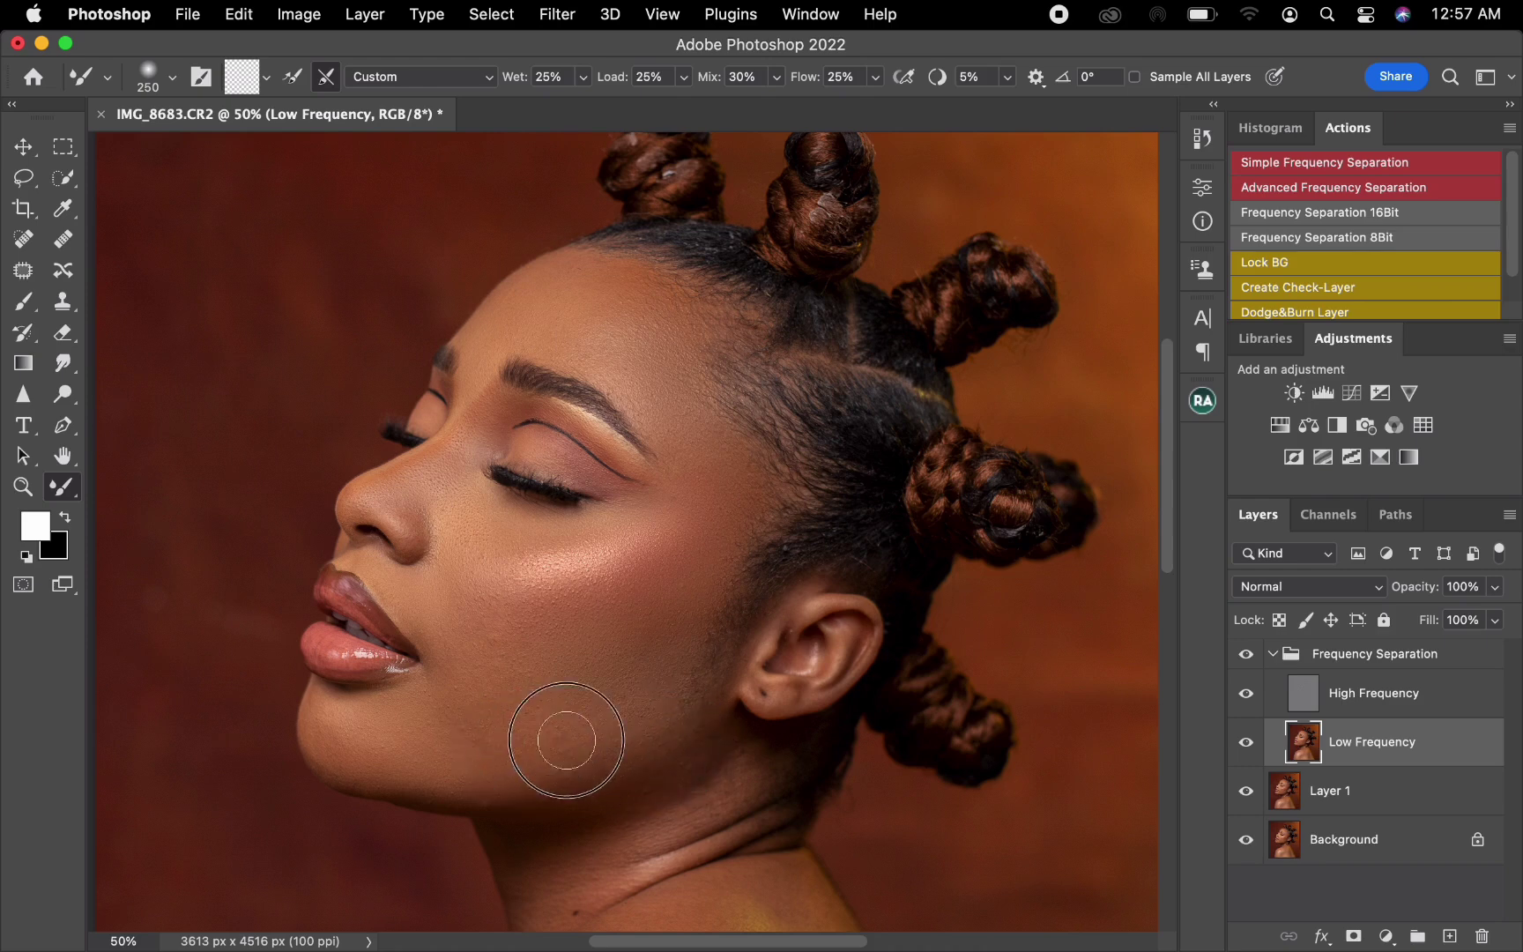
key(bracketright)
key(bracketleft)
key(bracketleft)
key(bracketleft)
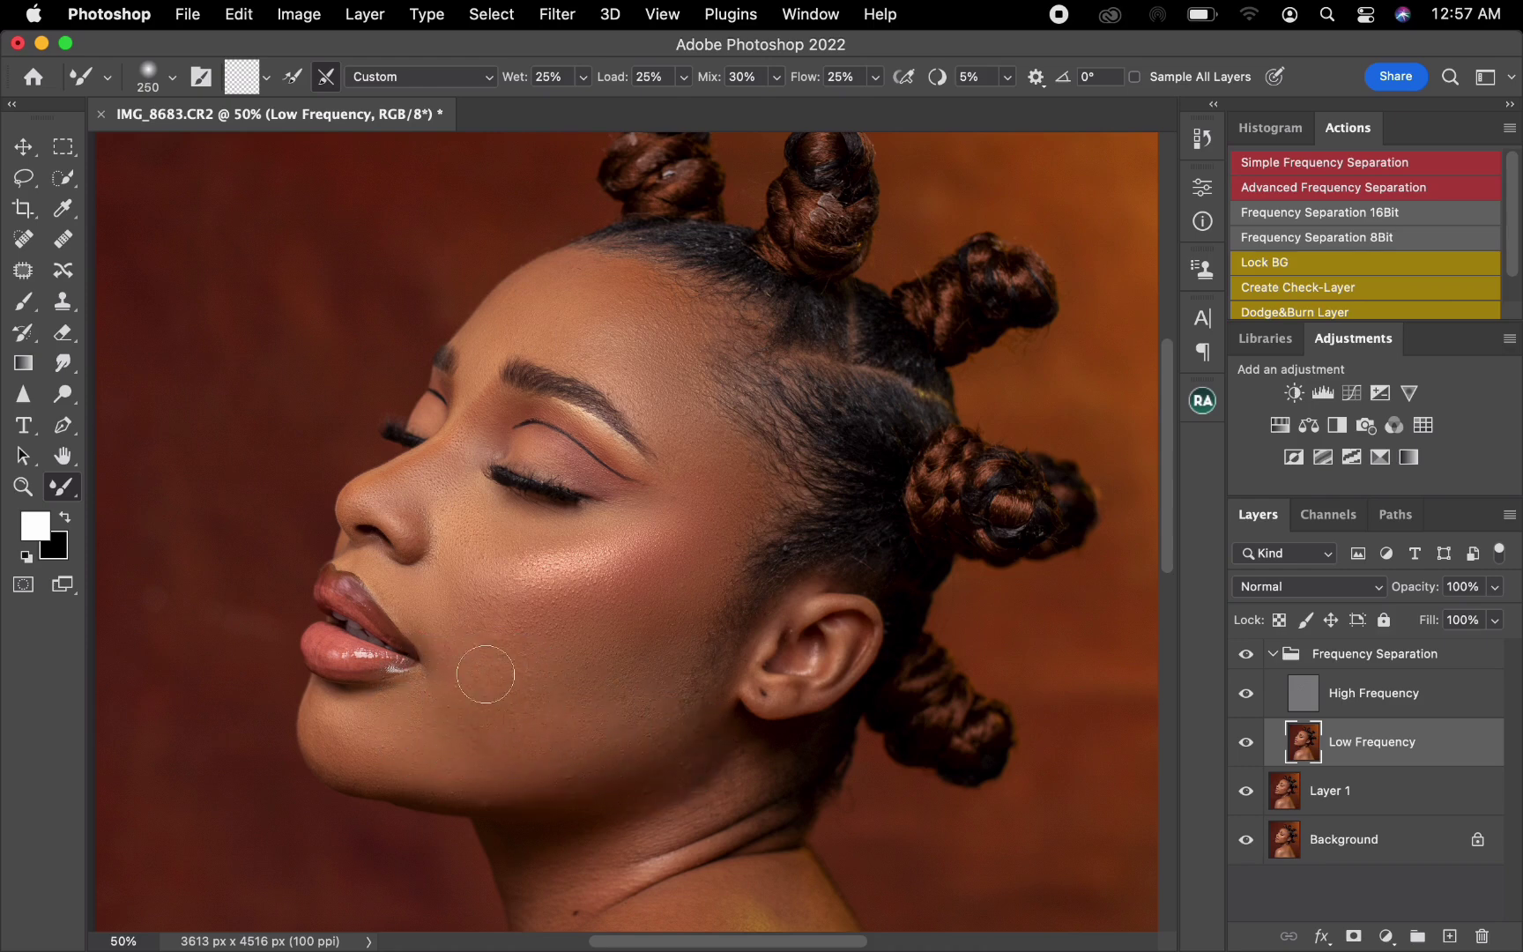
key(bracketright)
key(bracketright)
key(bracketright)
key(bracketleft)
key(bracketright)
key(bracketright)
key(bracketright)
key(bracketright)
key(bracketright)
key(bracketright)
key(bracketright)
key(bracketright)
Compare the portrait with and without the Frequency Separation group
click(1249, 654)
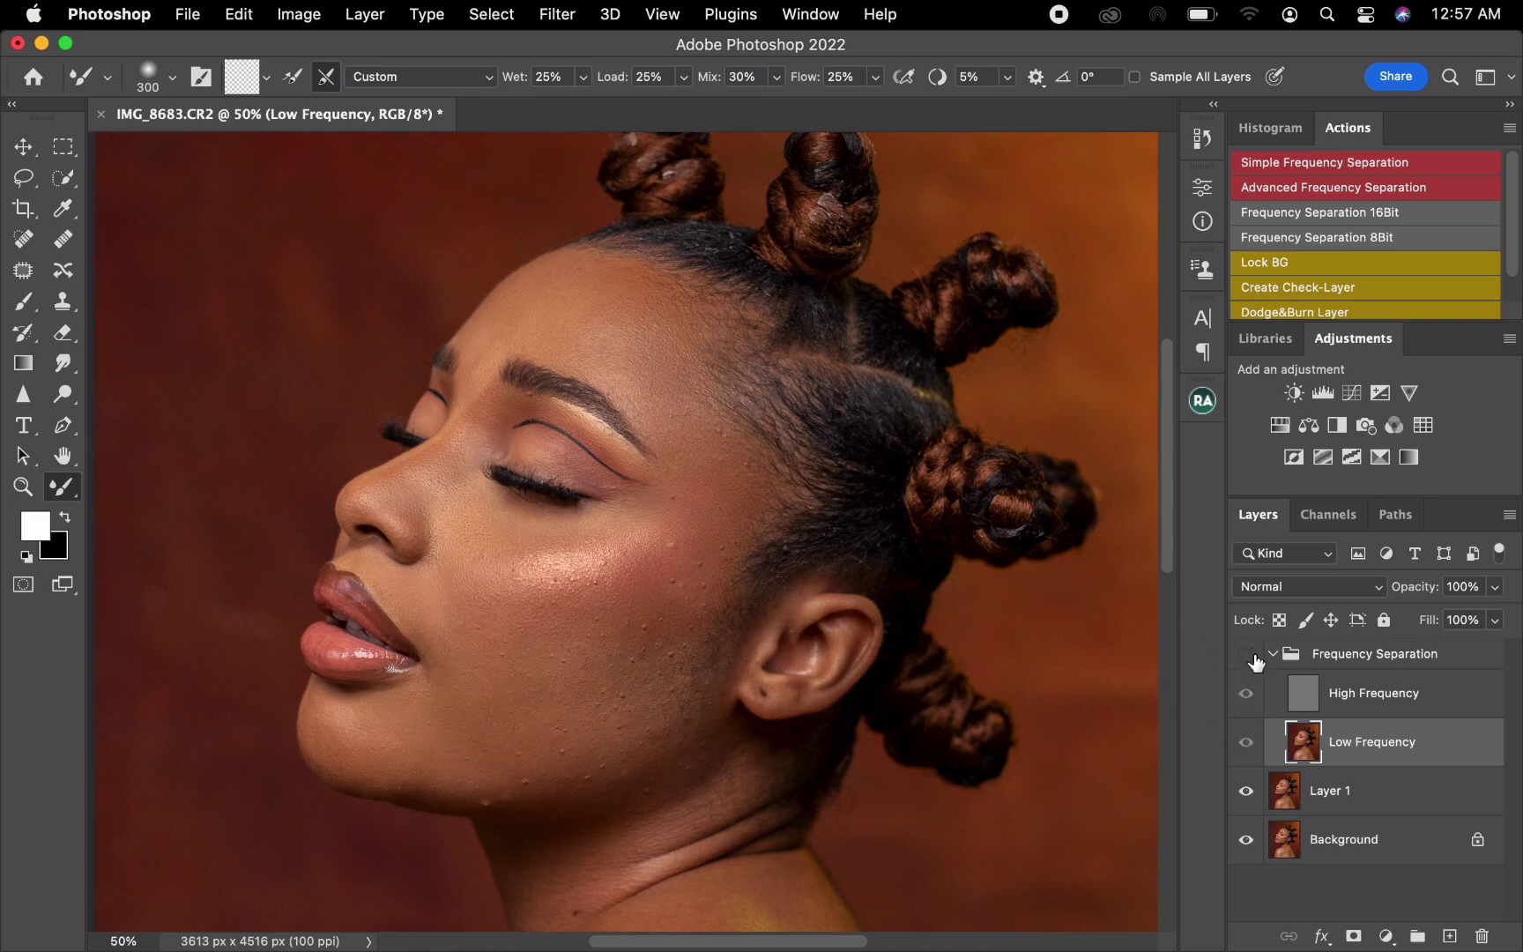
click(1248, 656)
click(1249, 655)
click(1248, 655)
Blend the skin tones beside the nose and across the forehead with the Mixer Brush at 100 to 200 px
key(bracketleft)
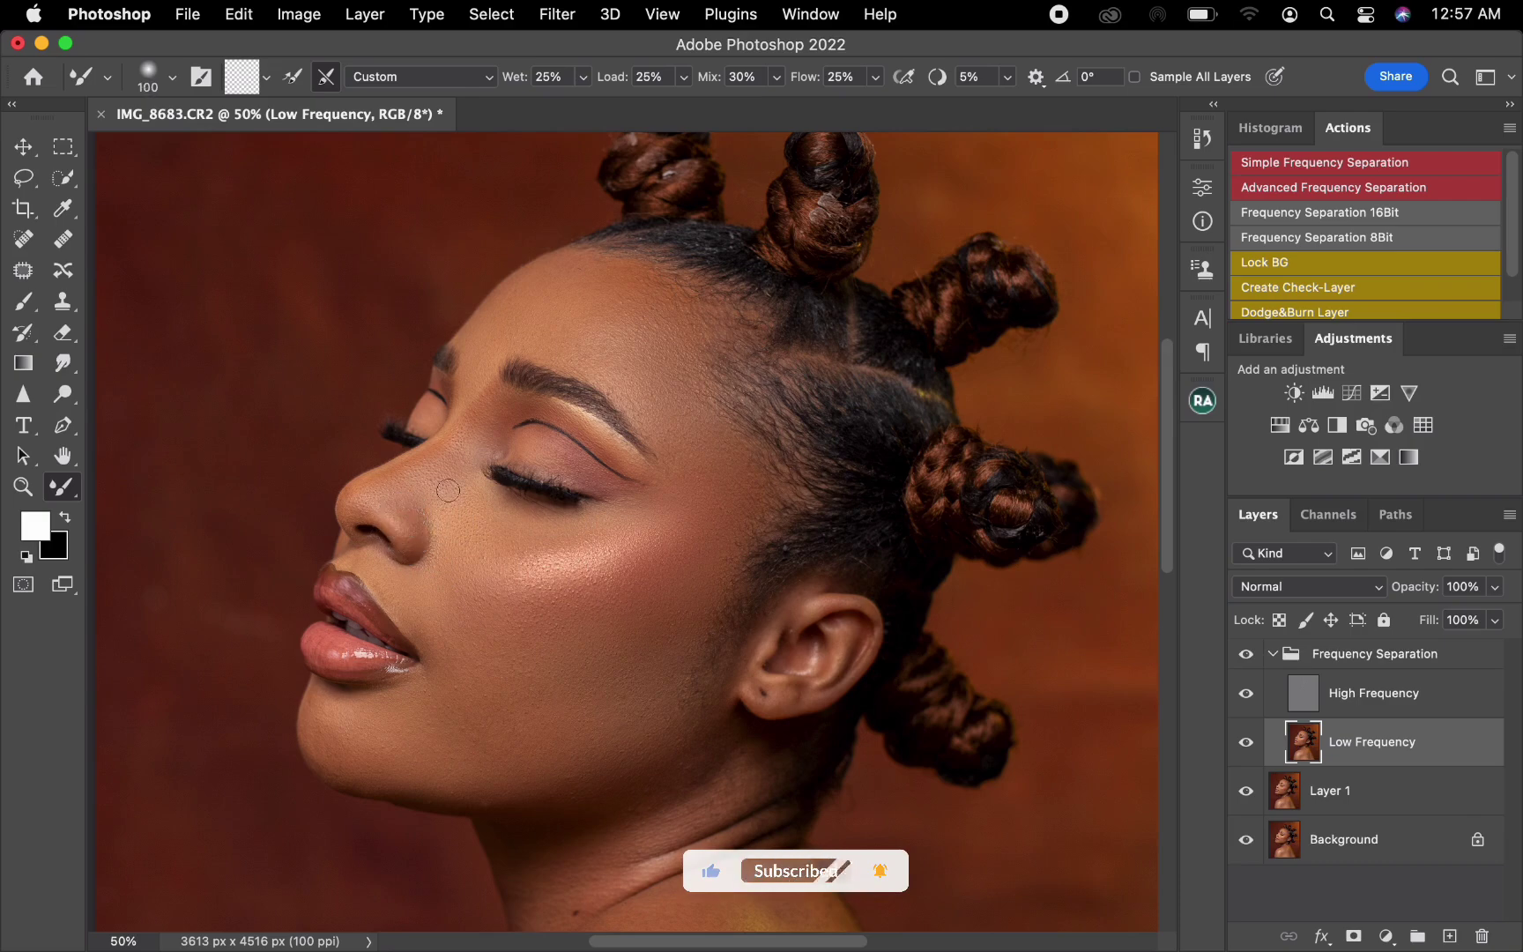
key(bracketright)
key(bracketright)
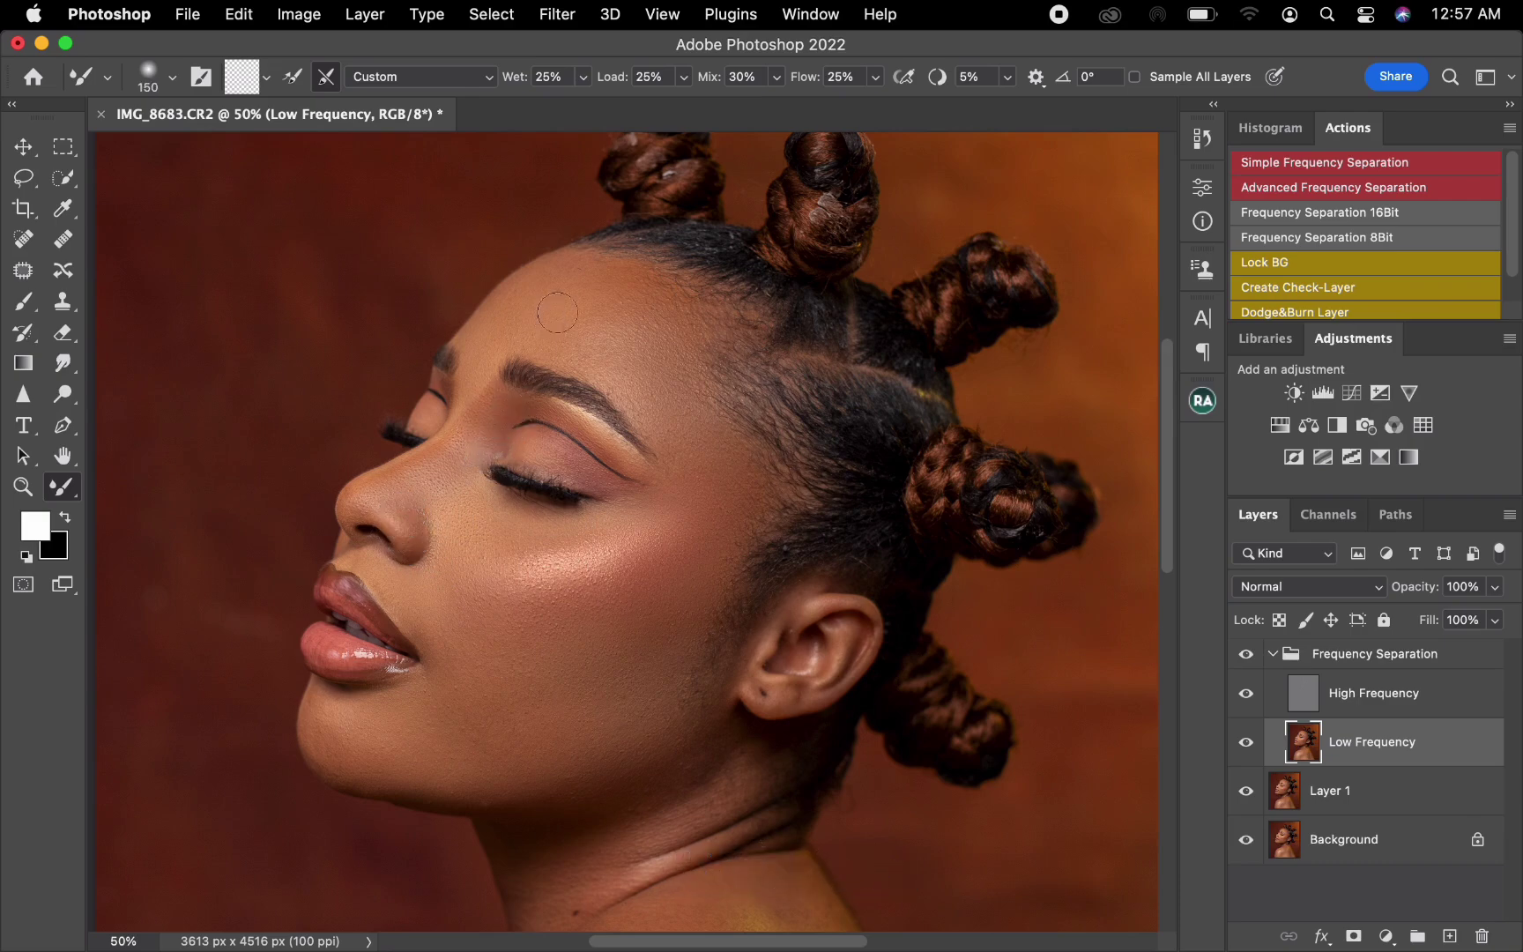
key(bracketright)
key(bracketright)
Smooth the chin, jaw and neck tones with the Mixer Brush at 200 to 300 px
key(super+minus)
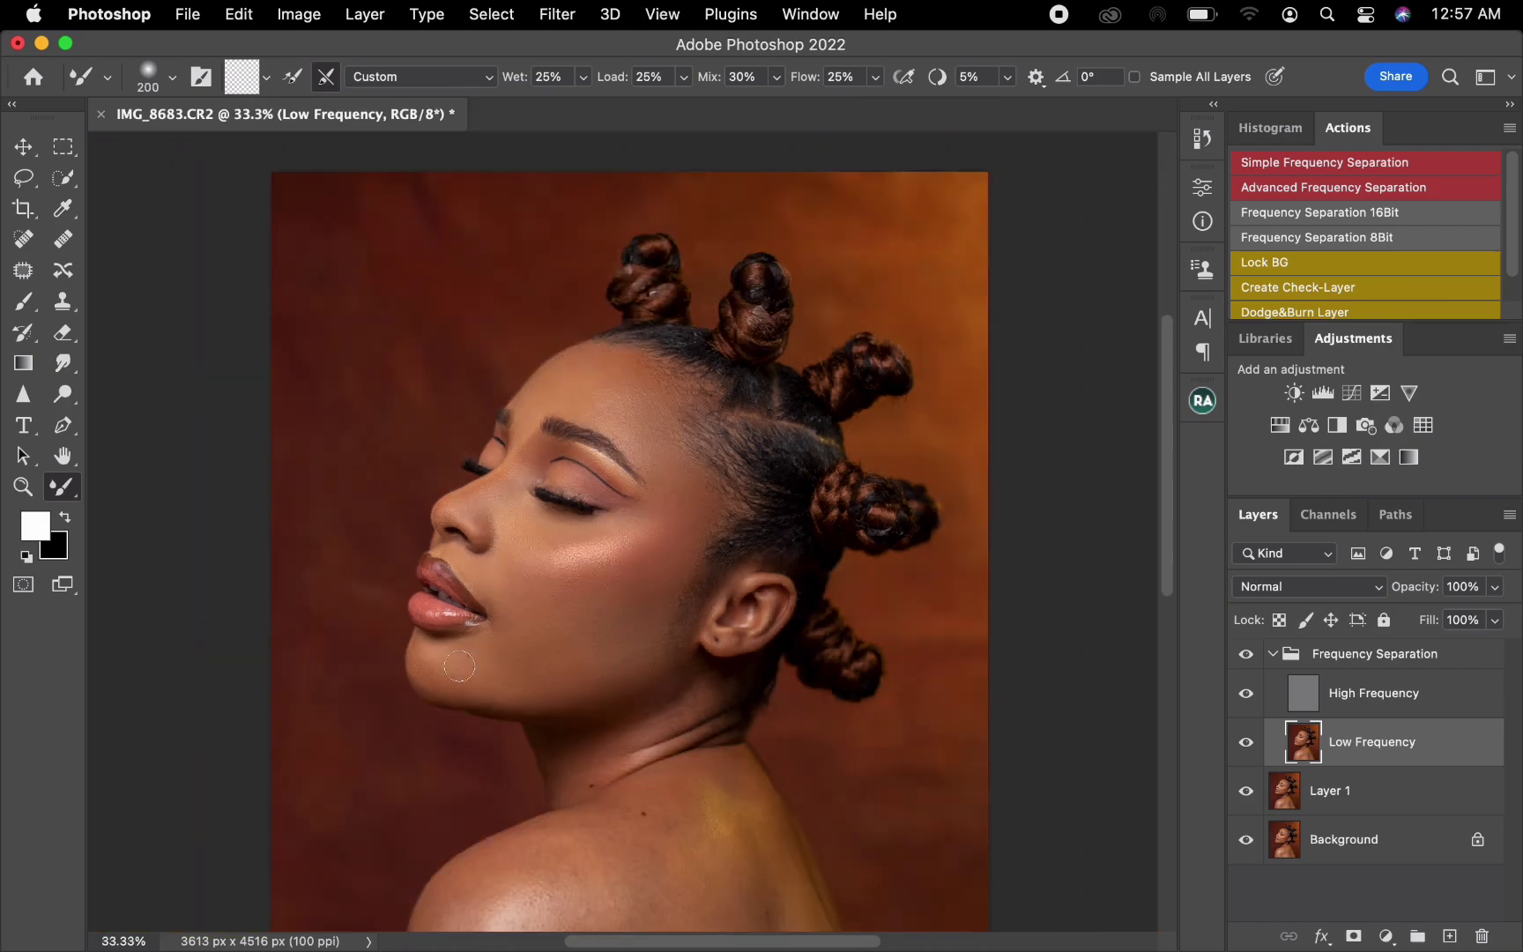
mouse_move(429, 662)
mouse_down()
mouse_move(425, 650)
mouse_move(447, 680)
mouse_up()
key(bracketright)
key(bracketright)
key(bracketright)
key(bracketleft)
key(bracketright)
key(bracketright)
key(bracketright)
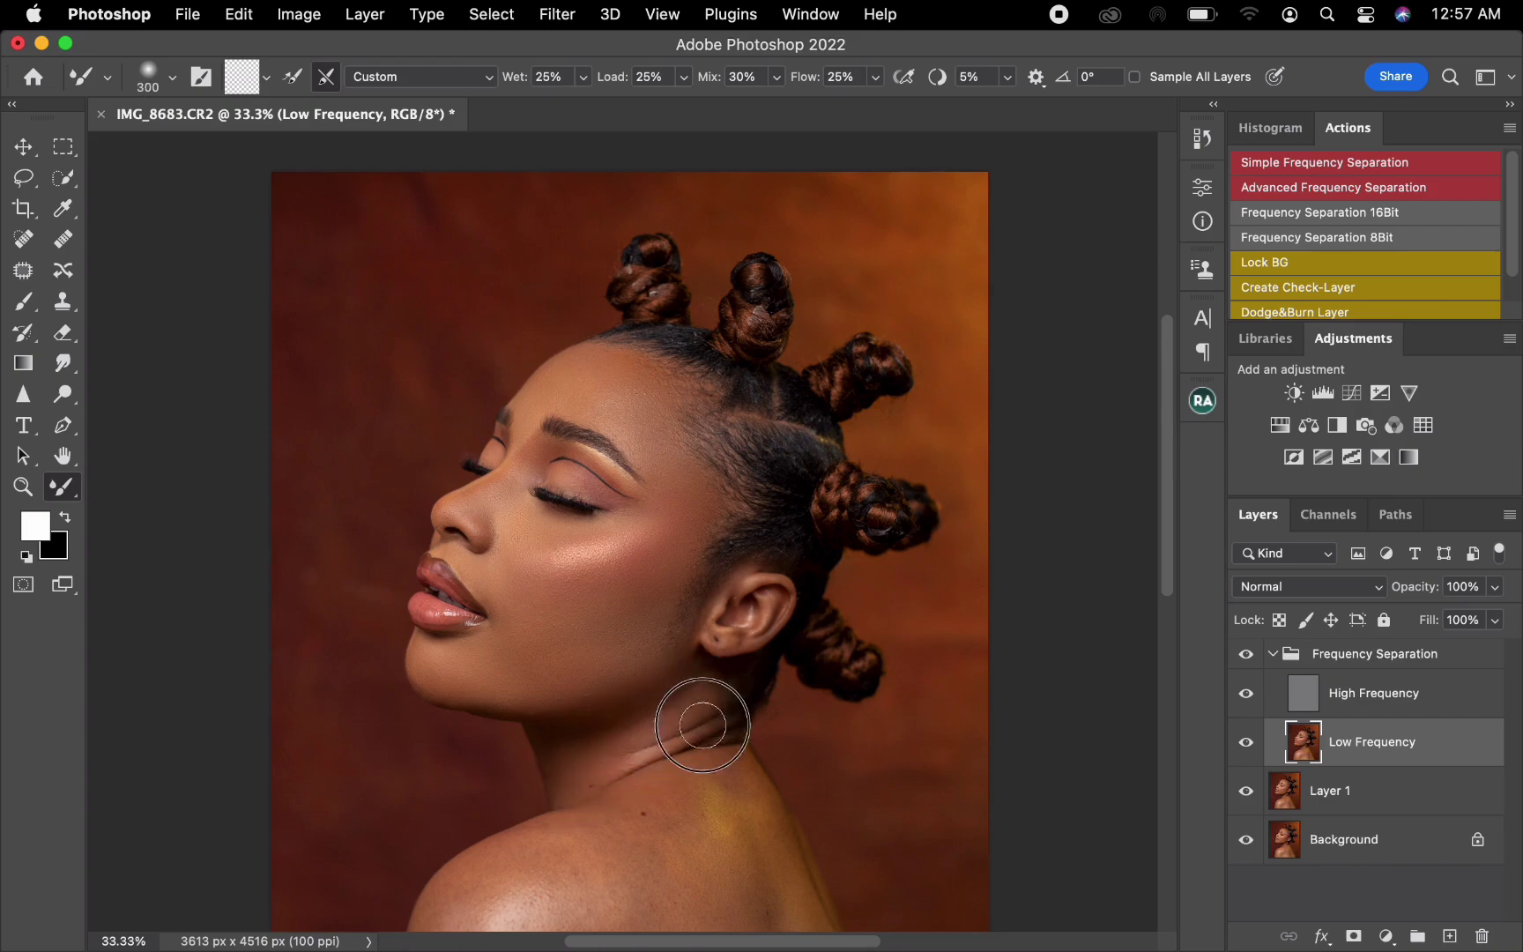
key(bracketleft)
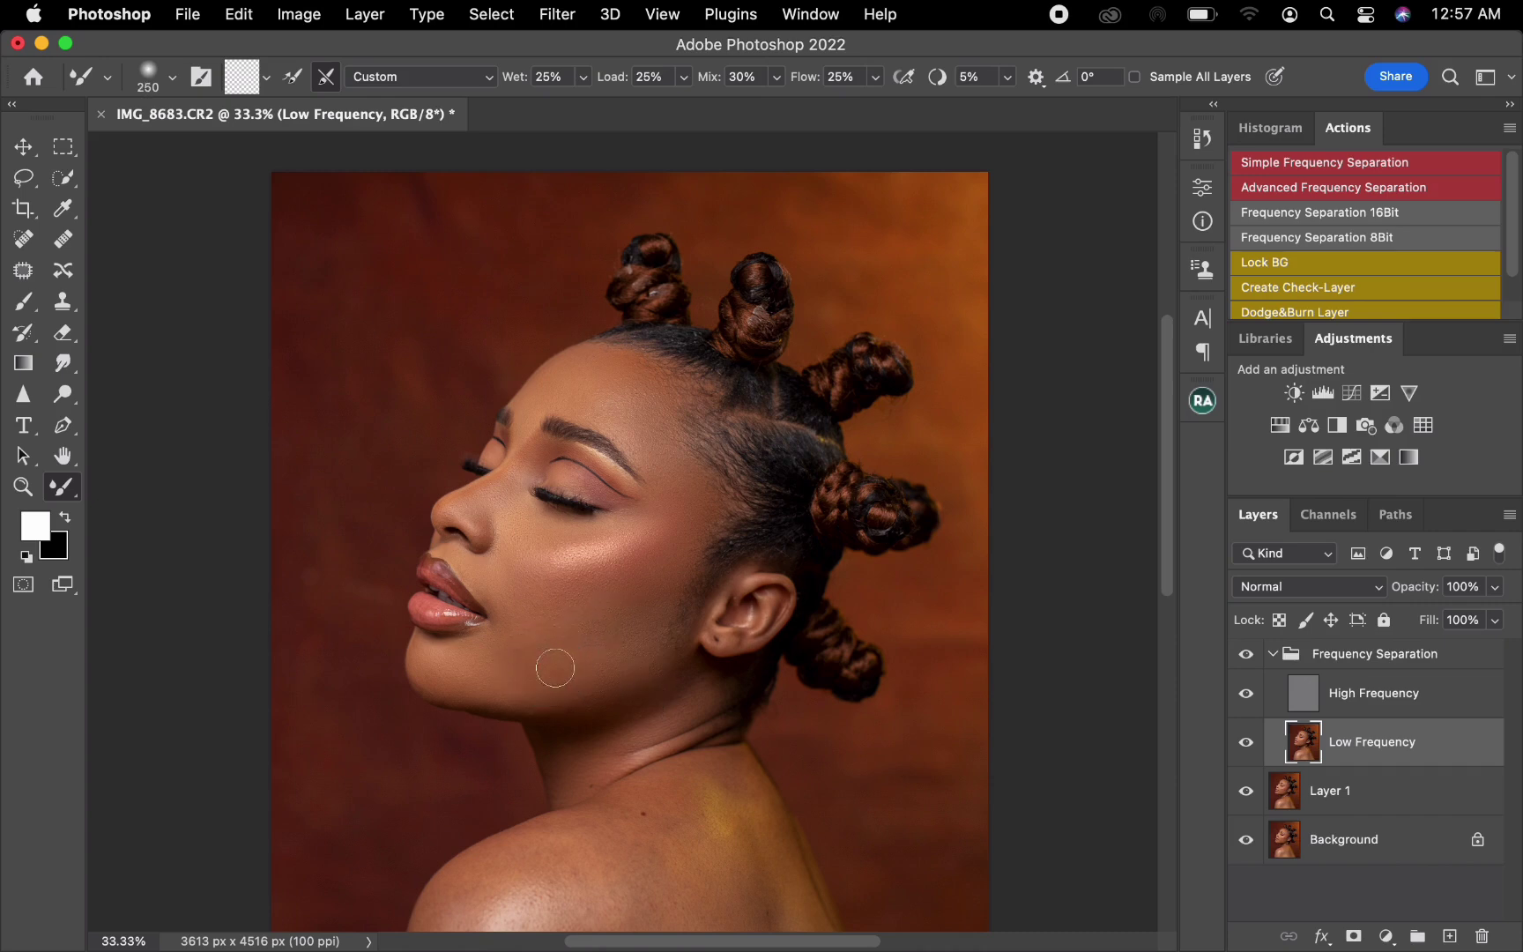
Soften the tones and highlight on the shoulder with the Mixer Brush at 300 to 500 px
drag(583, 767, 560, 551)
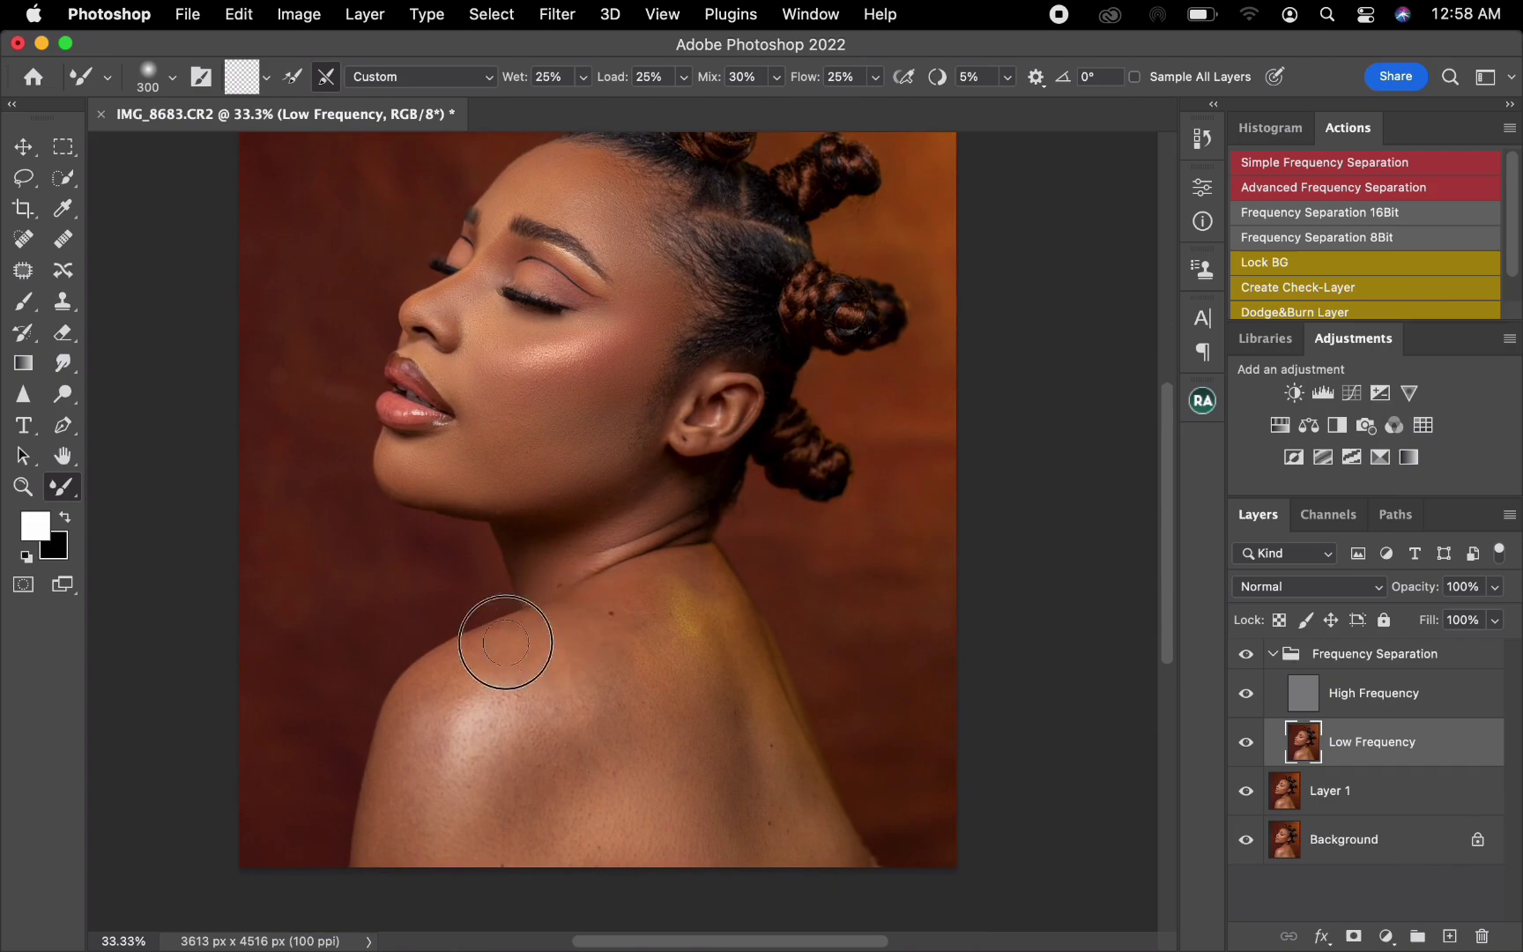
key(bracketright)
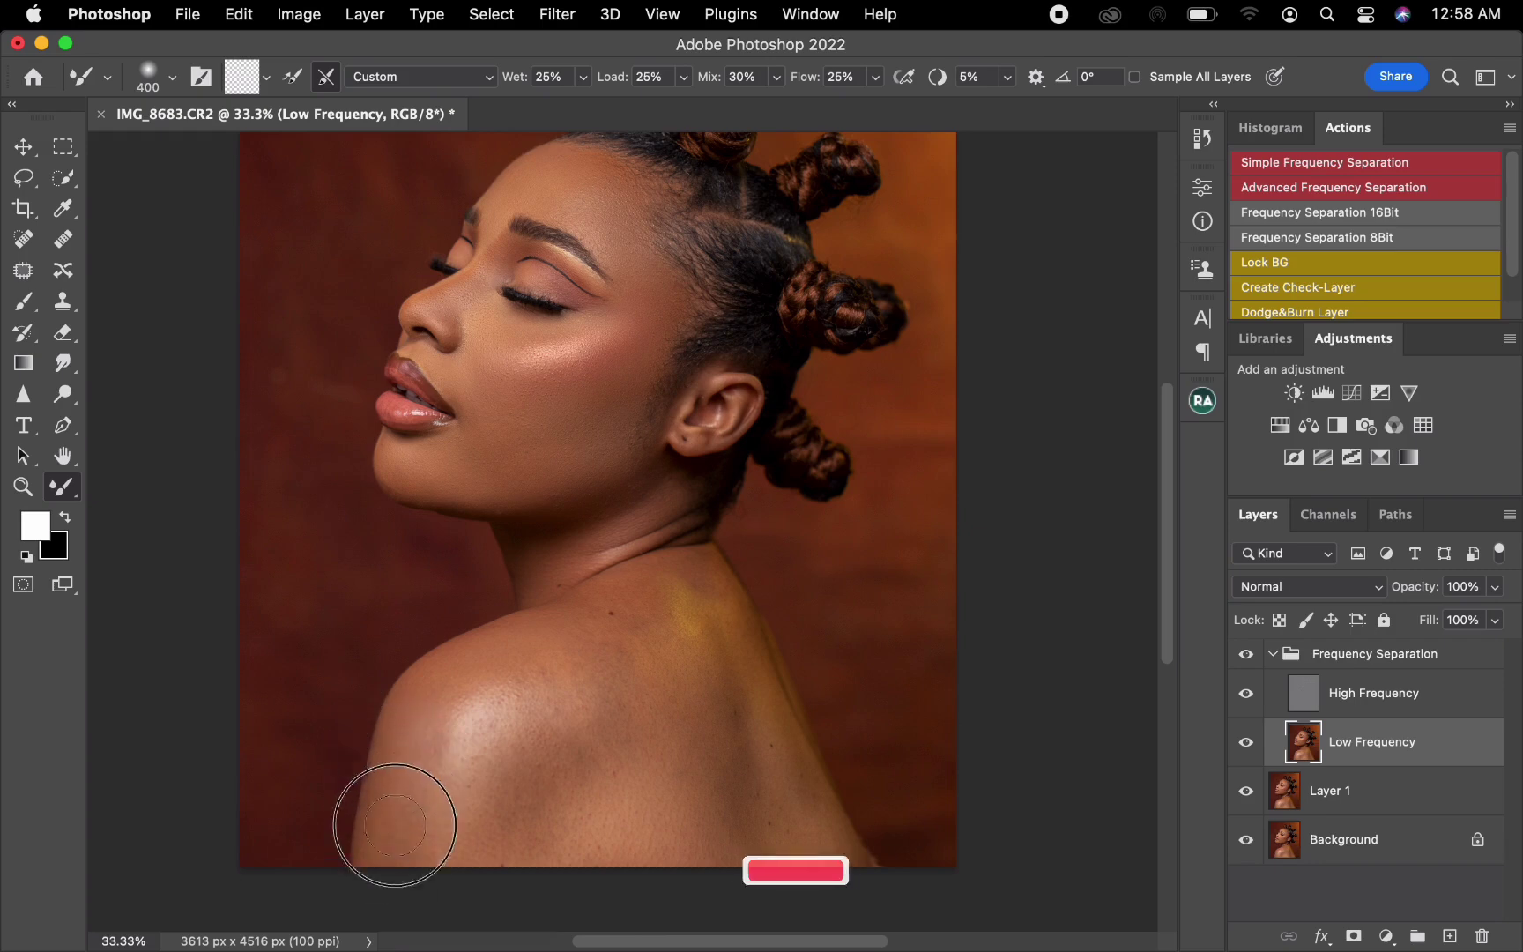
key(bracketright)
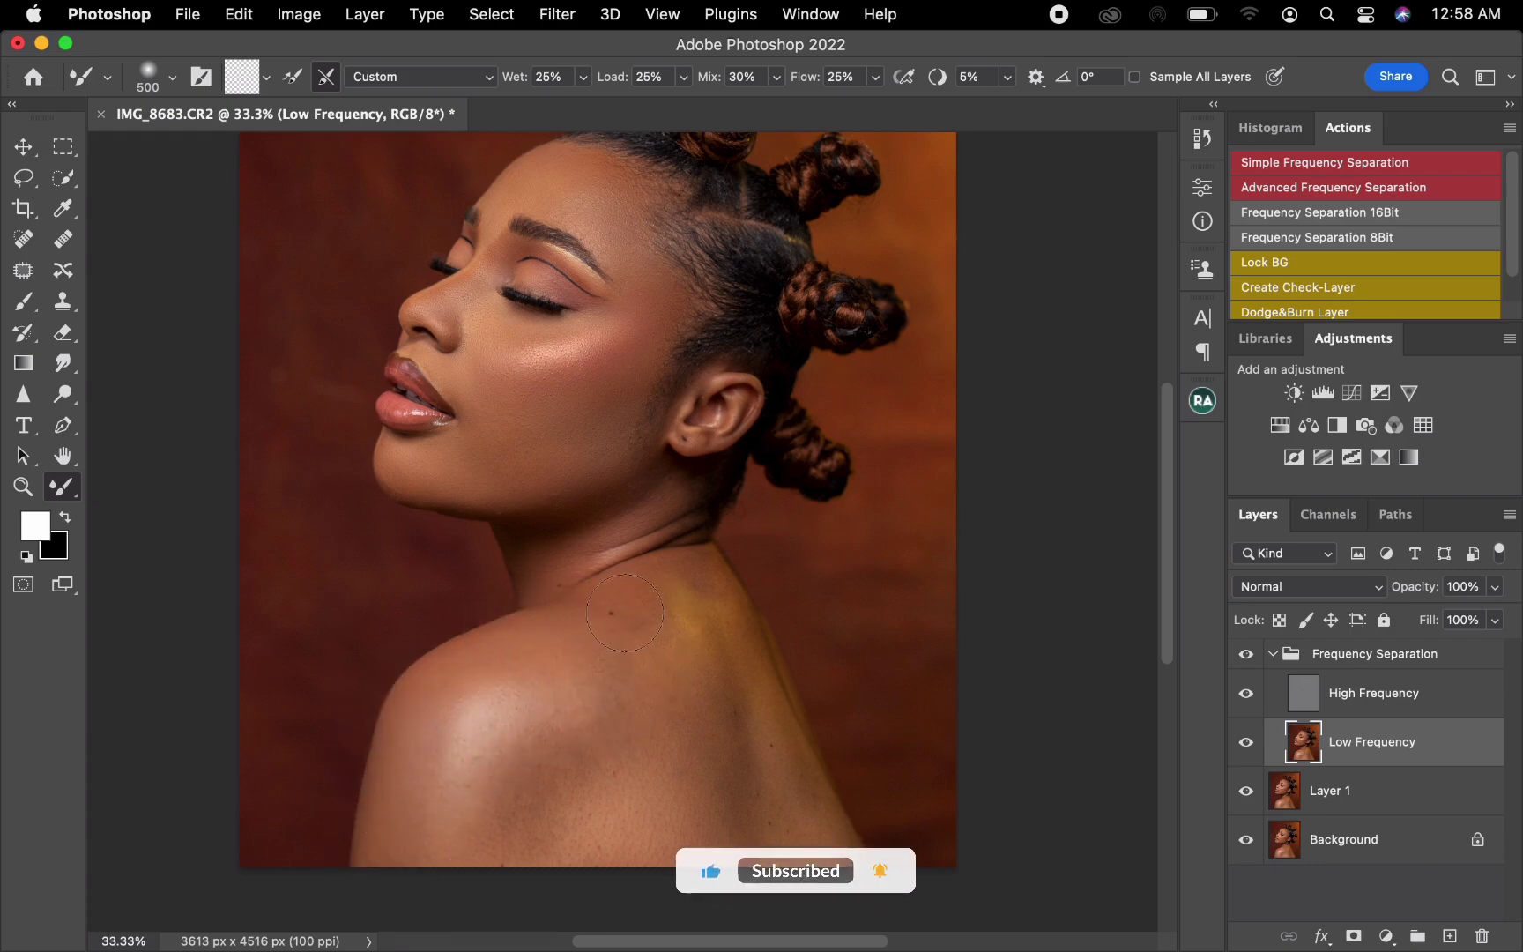
Blend the yellow patch and the dark tones along the upper back with the Mixer Brush at 300 to 400 px
key(bracketleft)
key(bracketleft)
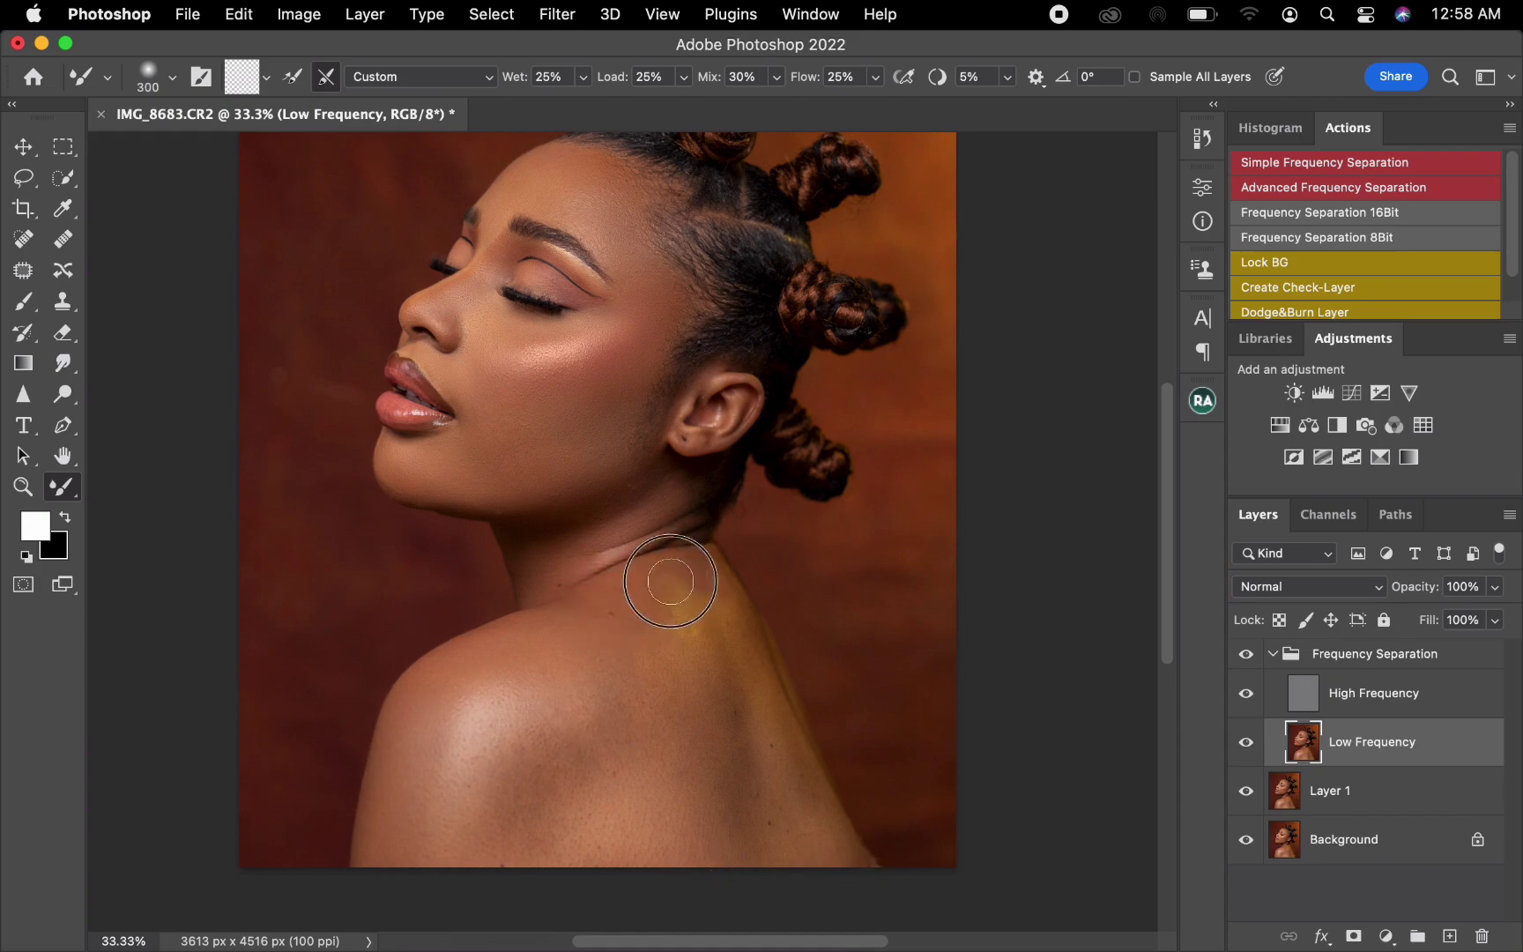
key(bracketright)
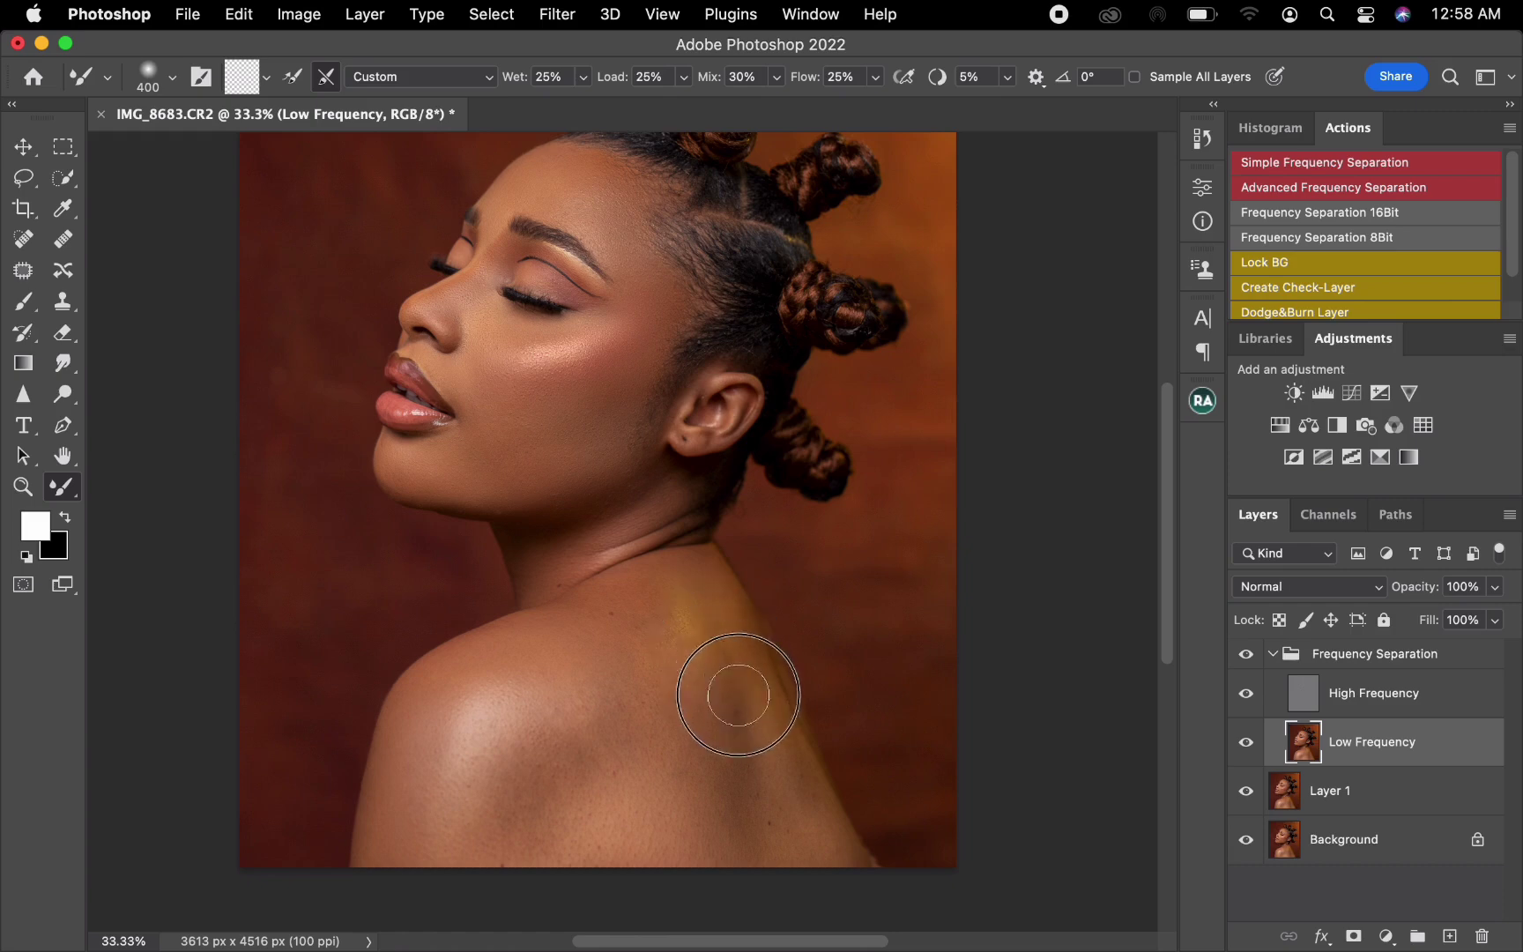
mouse_move(663, 629)
mouse_down()
mouse_move(639, 599)
mouse_move(618, 644)
mouse_move(662, 668)
mouse_move(682, 638)
mouse_move(682, 707)
mouse_move(695, 700)
mouse_move(740, 760)
mouse_move(743, 737)
mouse_move(817, 850)
mouse_up()
key(bracketright)
key(bracketleft)
key(bracketright)
Even out the lower back with the Mixer Brush at up to 600 px and blend the base of the neck at 250 px
mouse_move(578, 750)
mouse_down()
mouse_move(535, 732)
mouse_move(487, 784)
mouse_move(559, 844)
mouse_move(608, 820)
mouse_move(606, 741)
mouse_move(583, 735)
mouse_move(588, 670)
mouse_move(553, 658)
mouse_move(556, 629)
mouse_move(574, 627)
mouse_move(544, 627)
mouse_move(513, 645)
mouse_move(604, 688)
mouse_move(623, 717)
mouse_move(632, 704)
mouse_move(673, 782)
mouse_move(710, 758)
mouse_move(722, 839)
mouse_move(605, 824)
mouse_up()
key(bracketright)
key(bracketright)
key(bracketleft)
key(bracketleft)
key(bracketleft)
key(bracketleft)
key(bracketright)
key(bracketright)
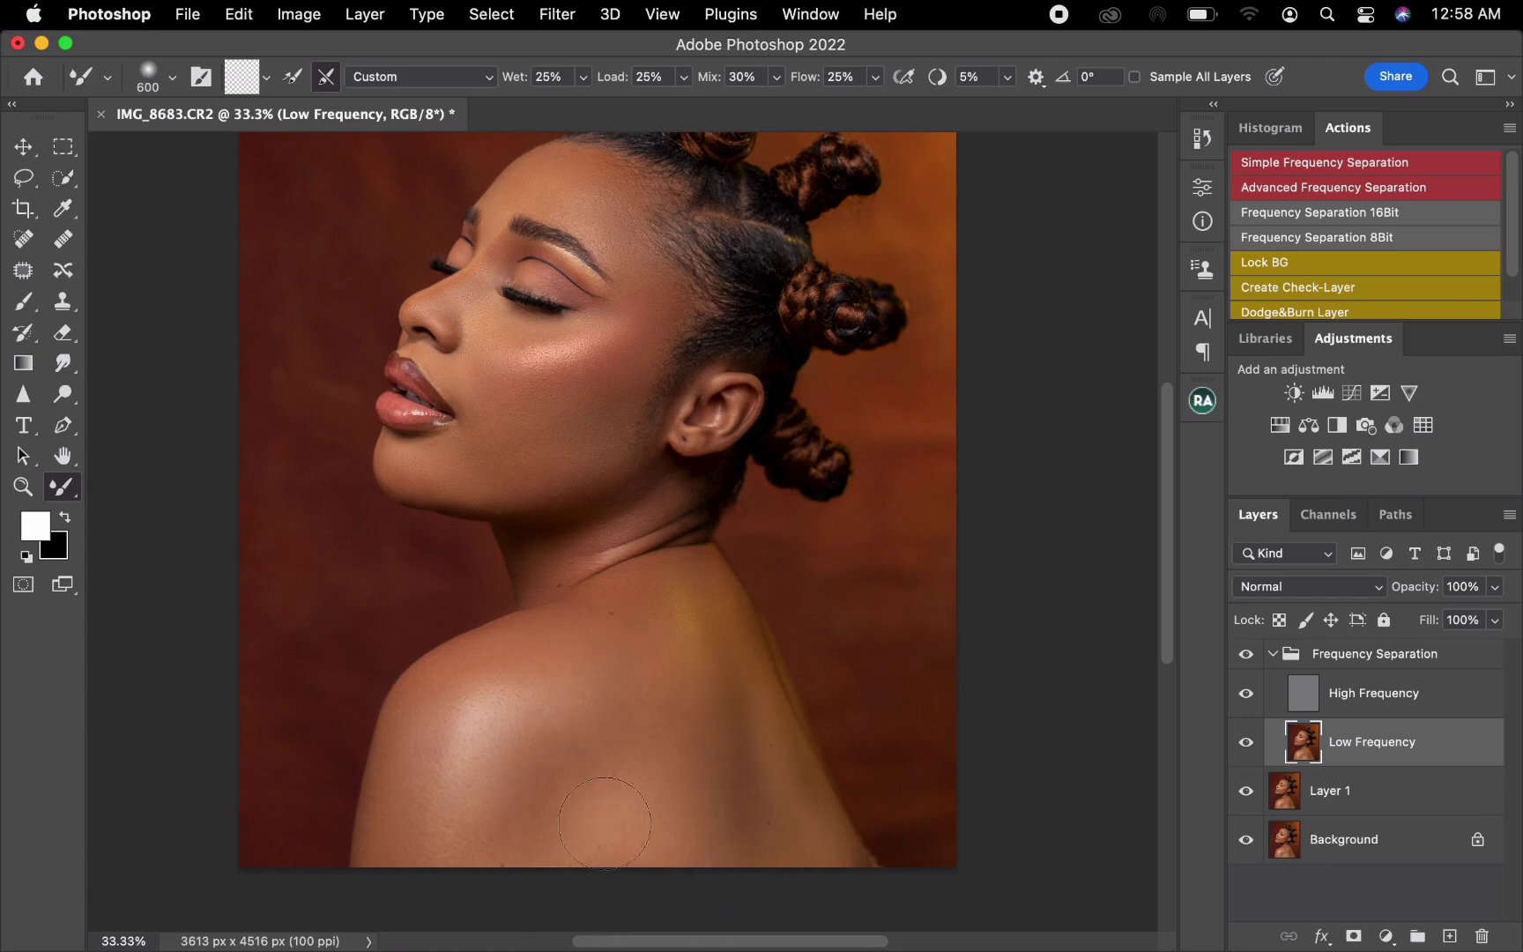
key(bracketleft)
drag(608, 584, 577, 565)
On the High Frequency layer, remove spots along the jawline, neck and upper back with a 50 px Clone Stamp
key(super+equal)
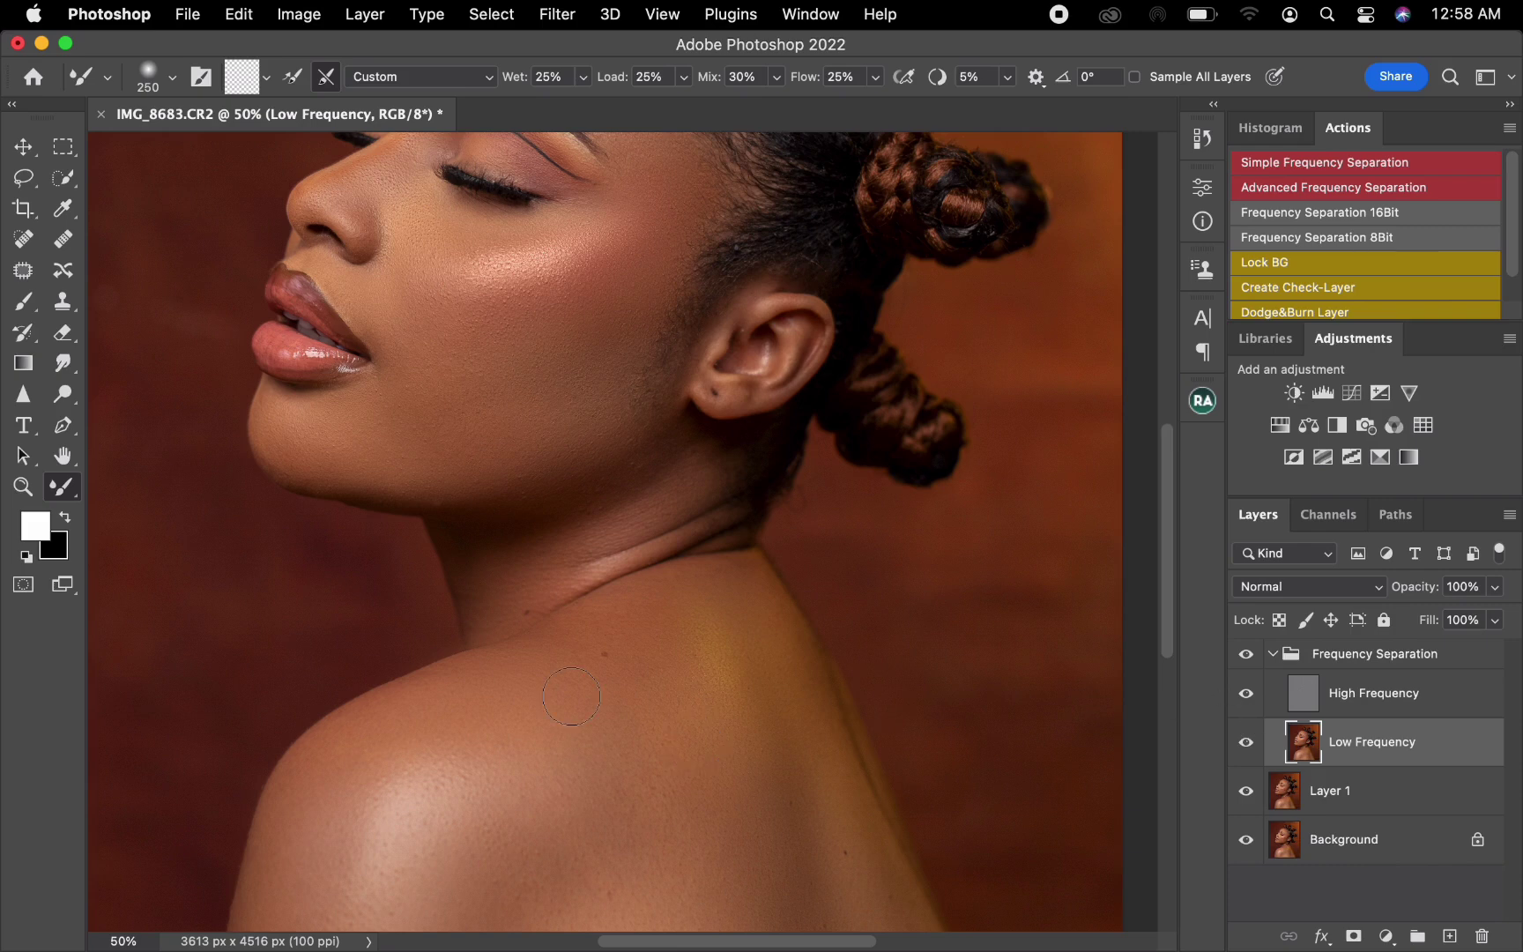
click(1325, 701)
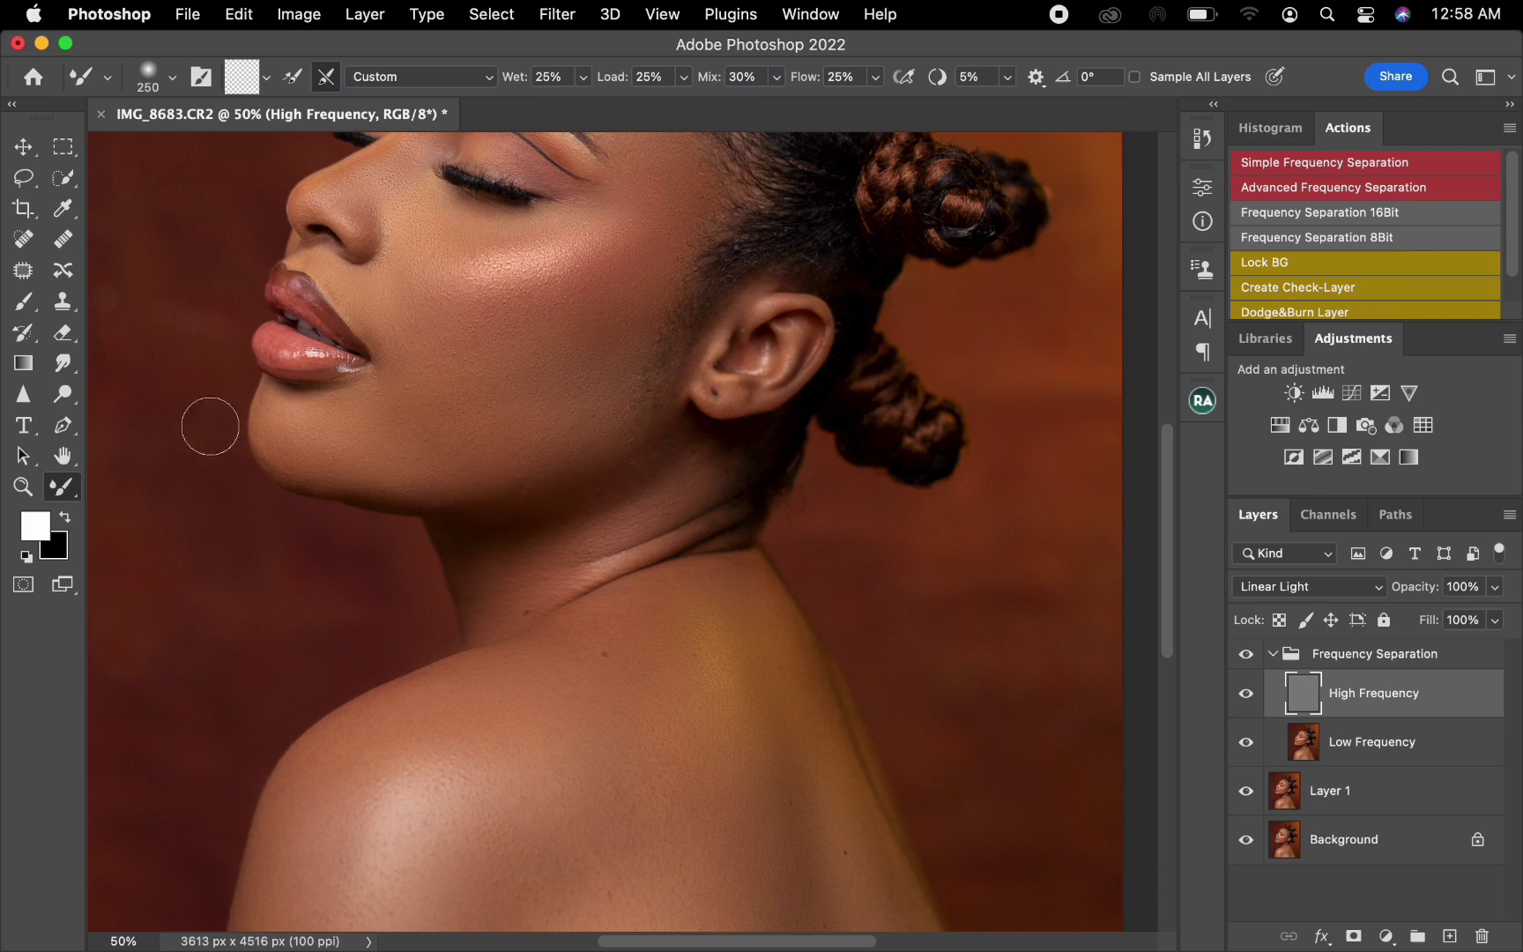
click(62, 301)
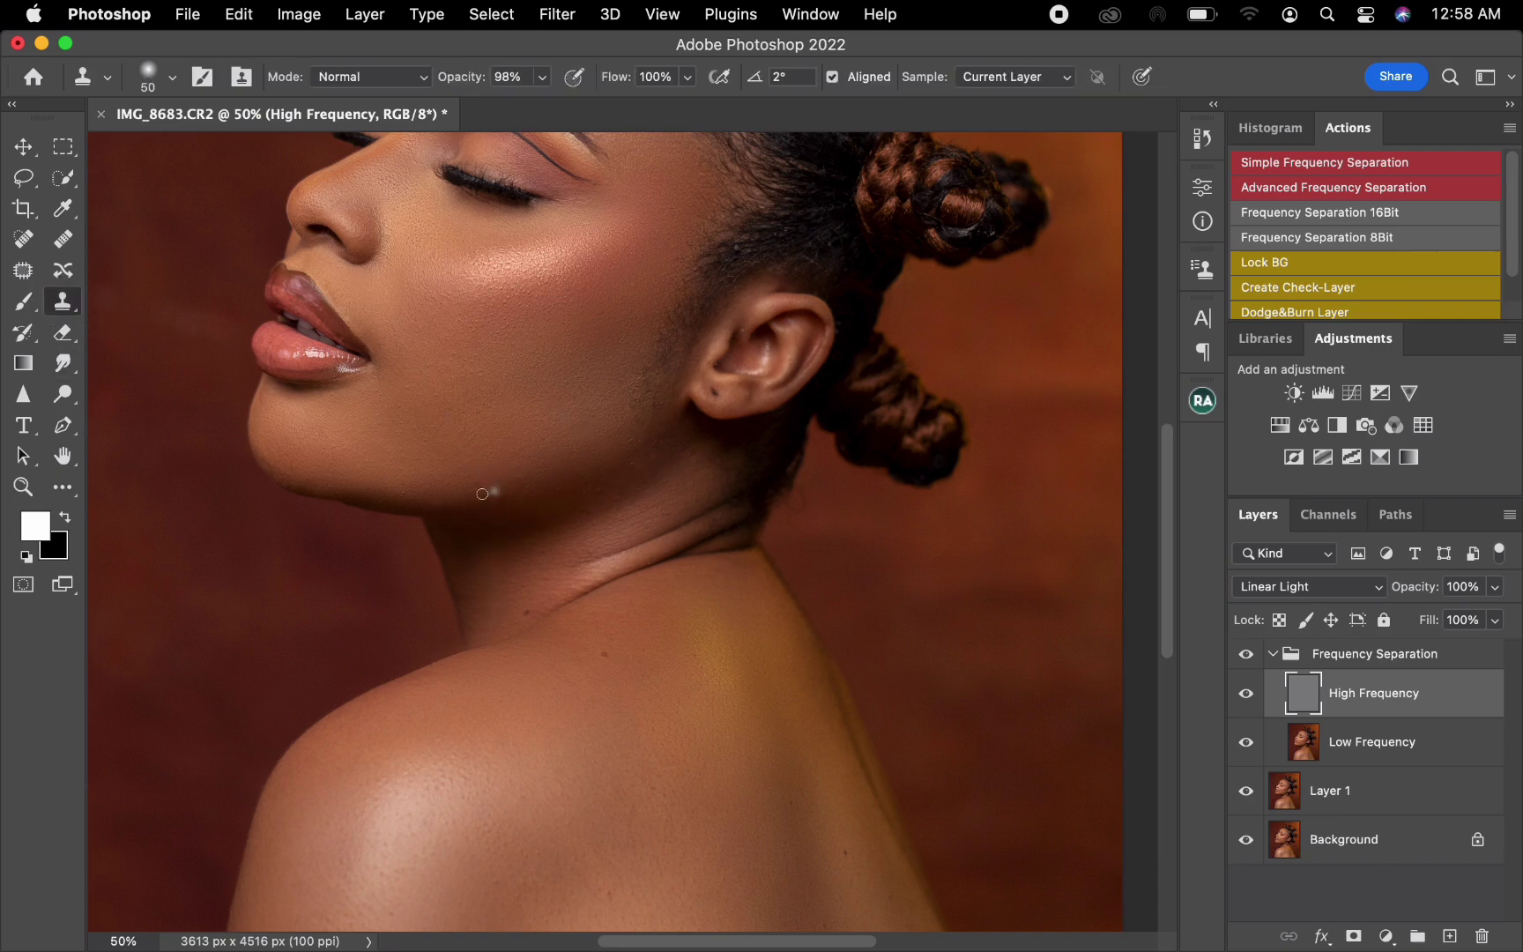
alt+click(457, 513)
mouse_move(483, 496)
mouse_down()
mouse_move(527, 486)
mouse_move(557, 507)
mouse_move(602, 486)
mouse_move(569, 535)
mouse_up()
drag(626, 470, 635, 460)
alt+click(691, 451)
alt+click(574, 669)
click(611, 654)
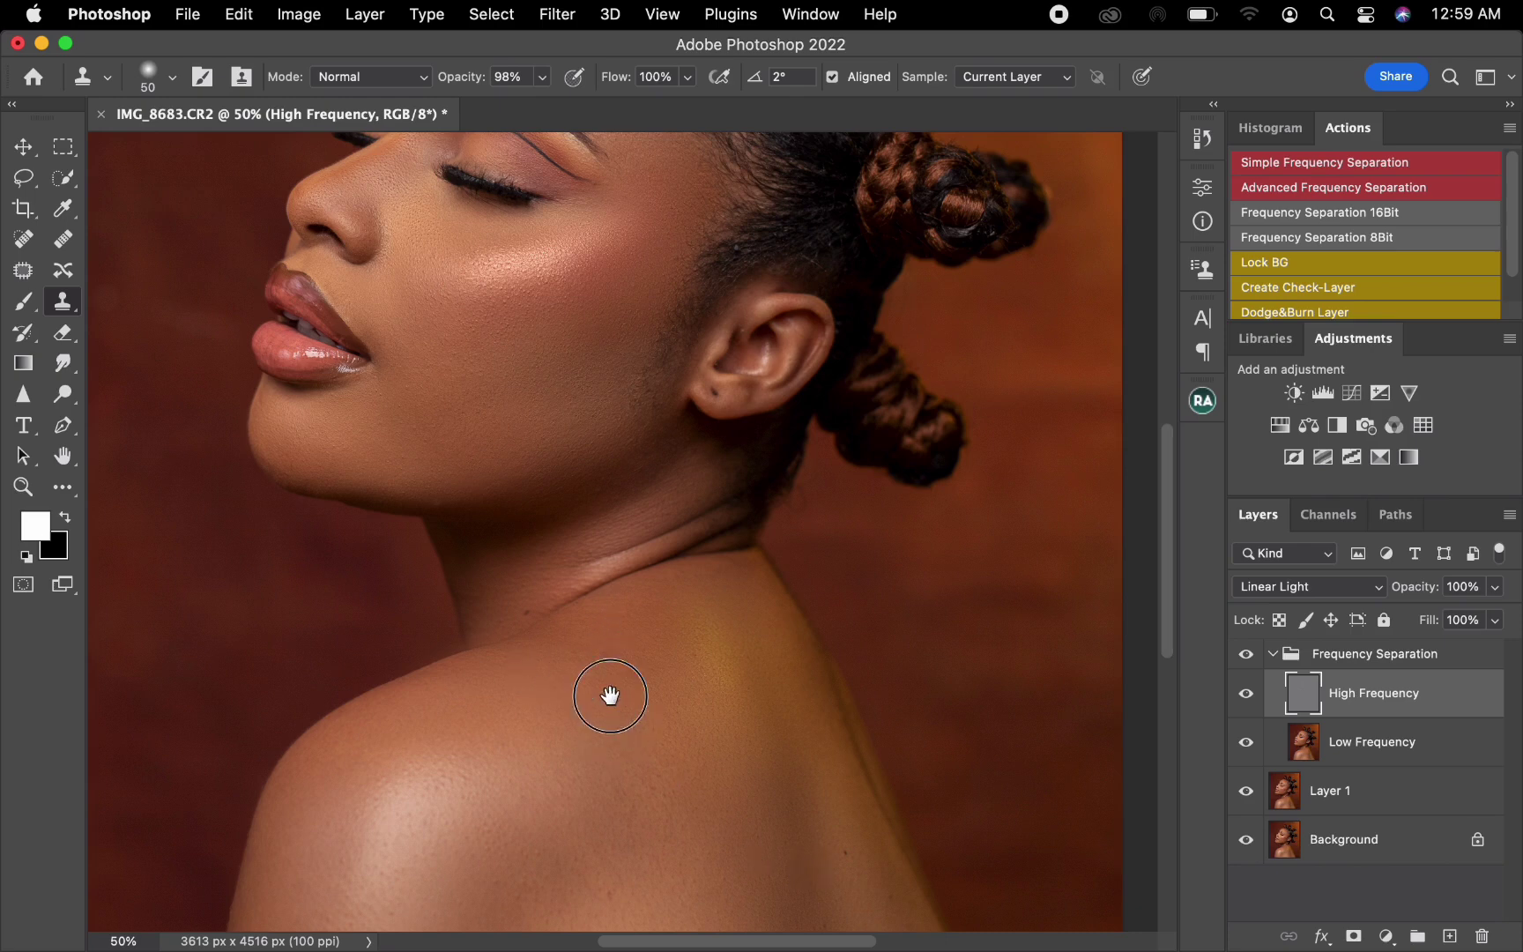
Clone away the moles and texture spots across the middle and lower back and the shoulder
drag(606, 697, 561, 452)
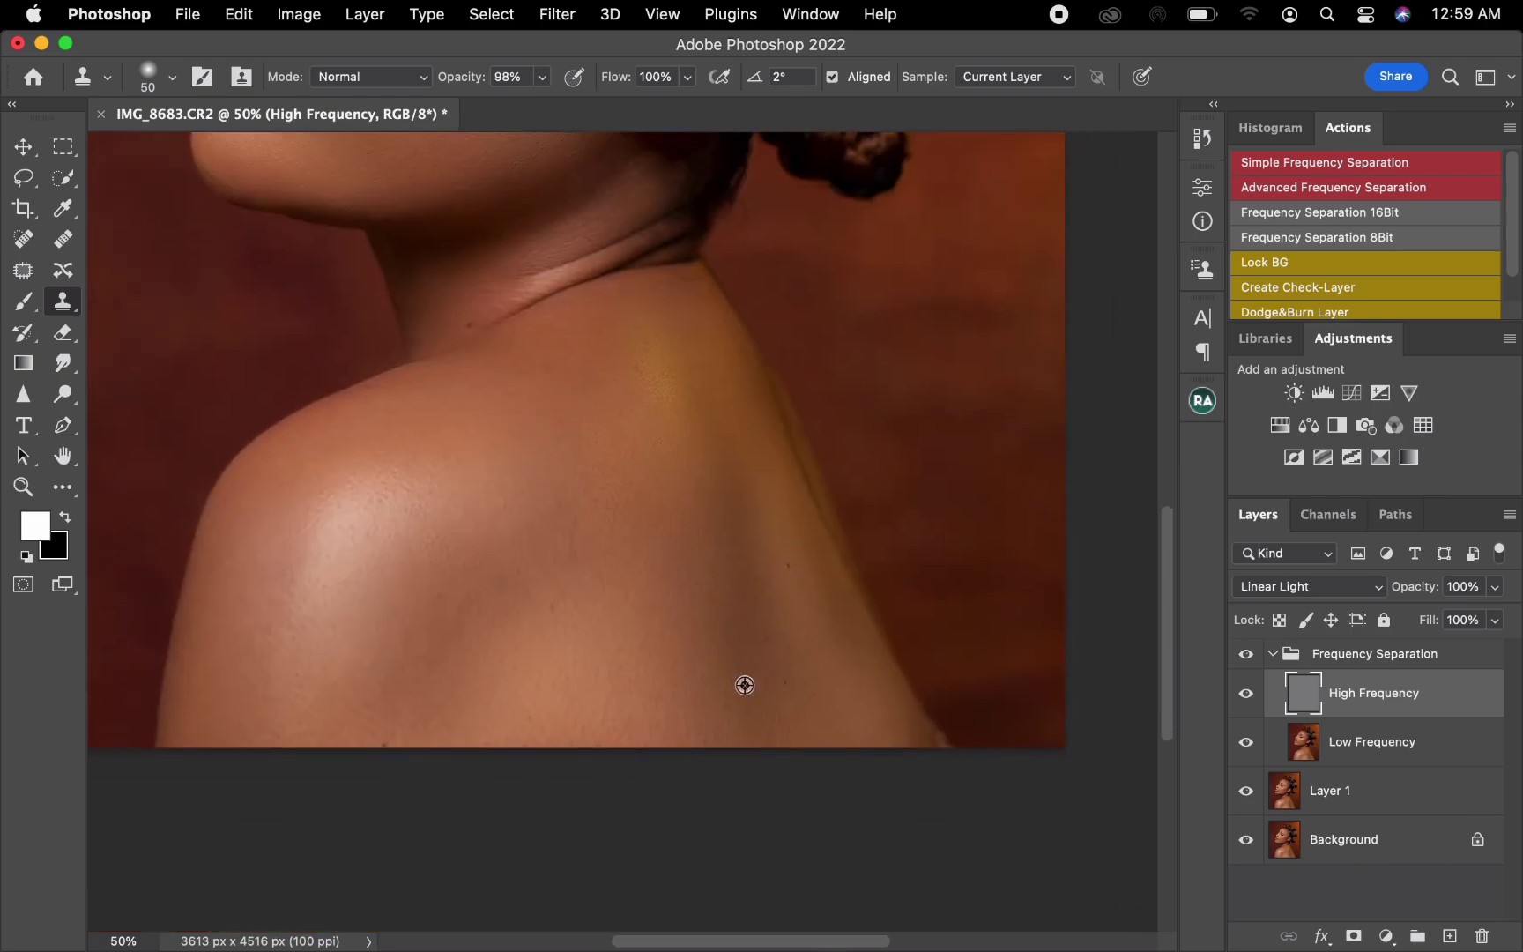
click(787, 564)
alt+click(818, 613)
click(834, 608)
alt+click(408, 560)
click(374, 551)
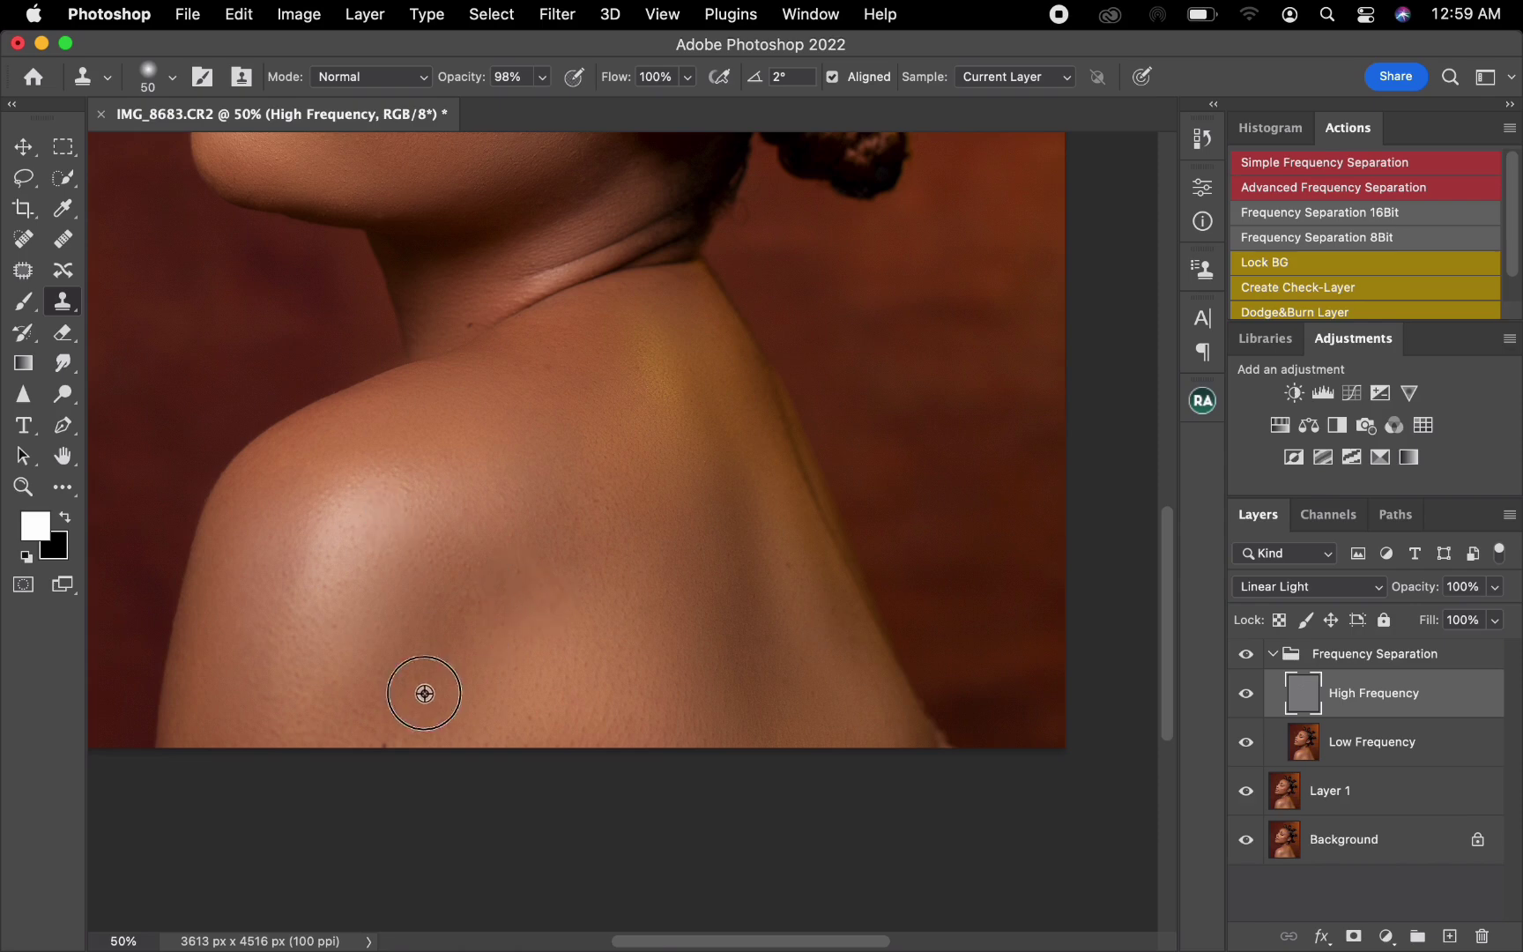
alt+click(394, 650)
click(350, 700)
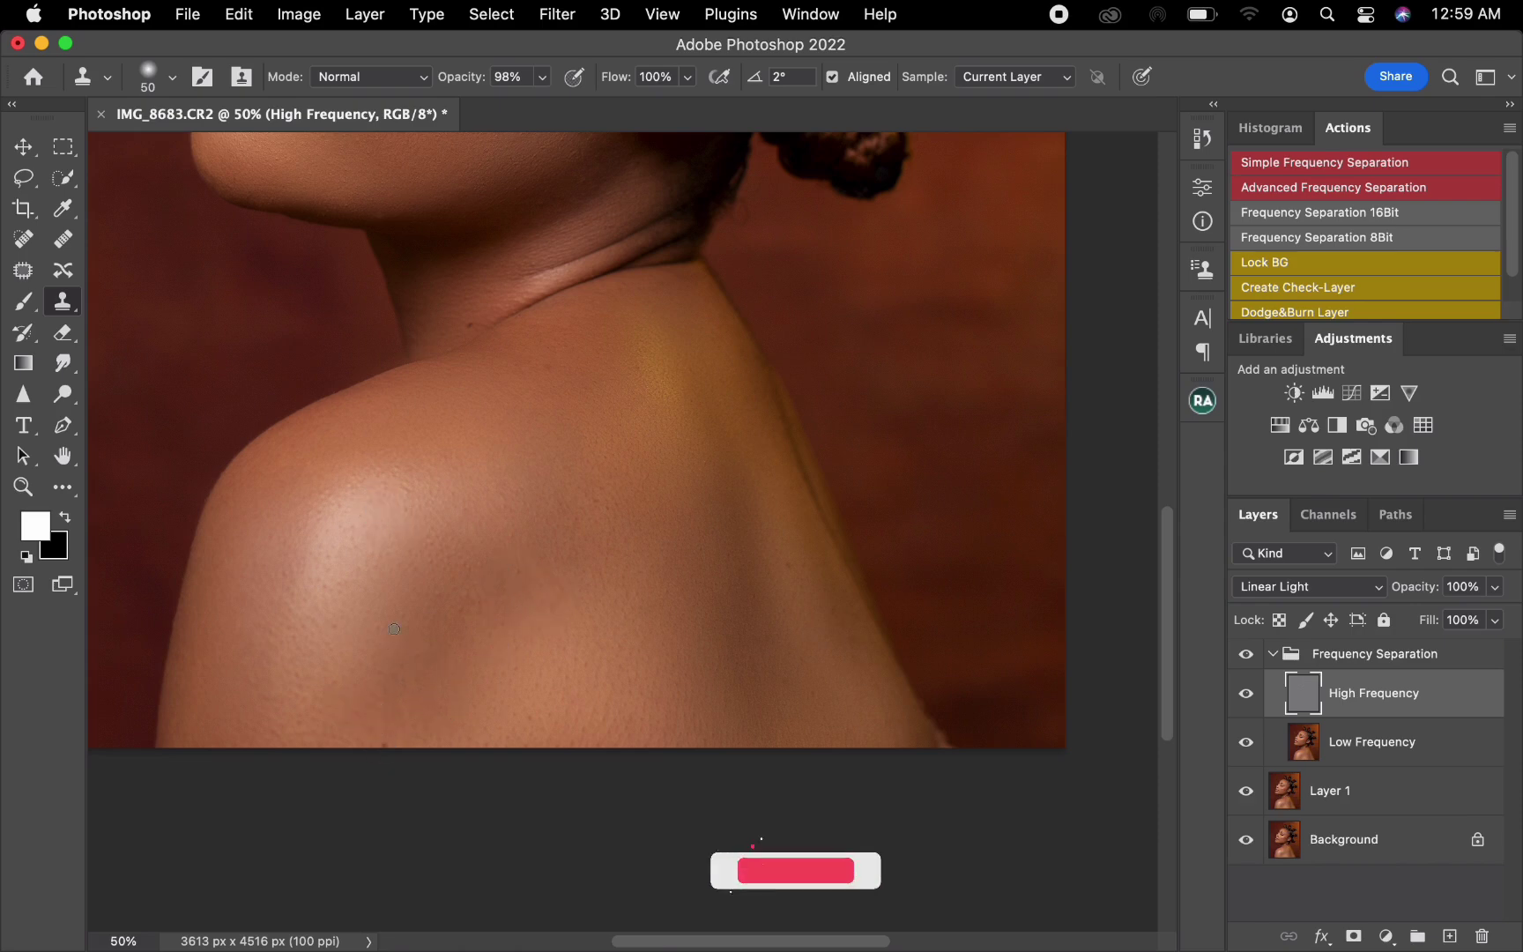
Return to the Low Frequency layer and smooth the shoulder and back with the Mixer Brush at 300 to 500 px
key(super+minus)
drag(686, 527, 660, 705)
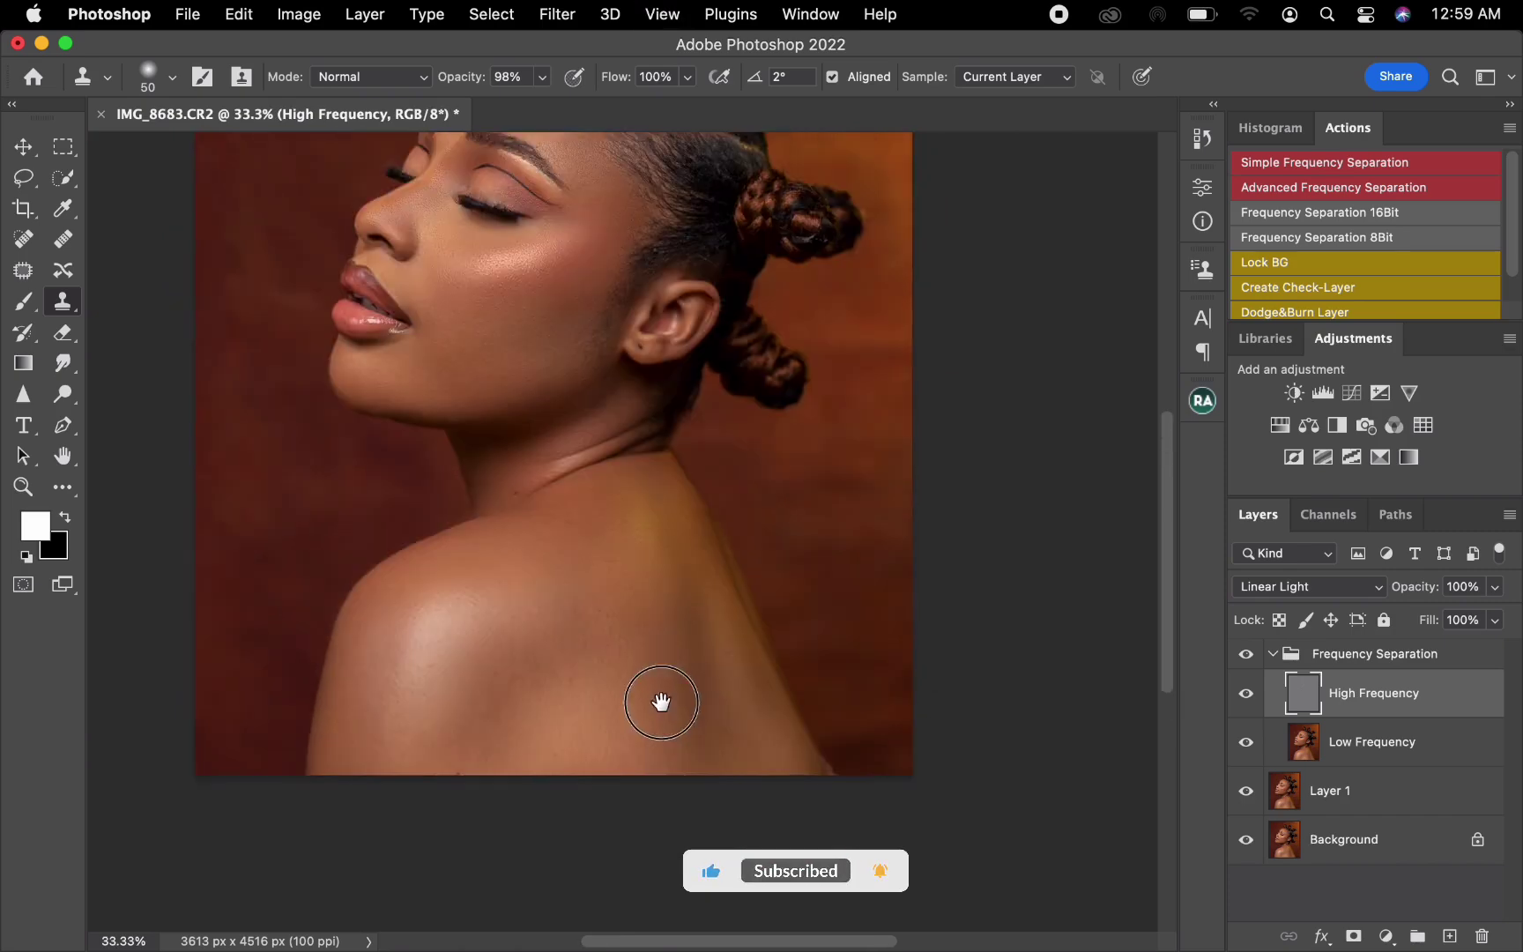
click(1323, 771)
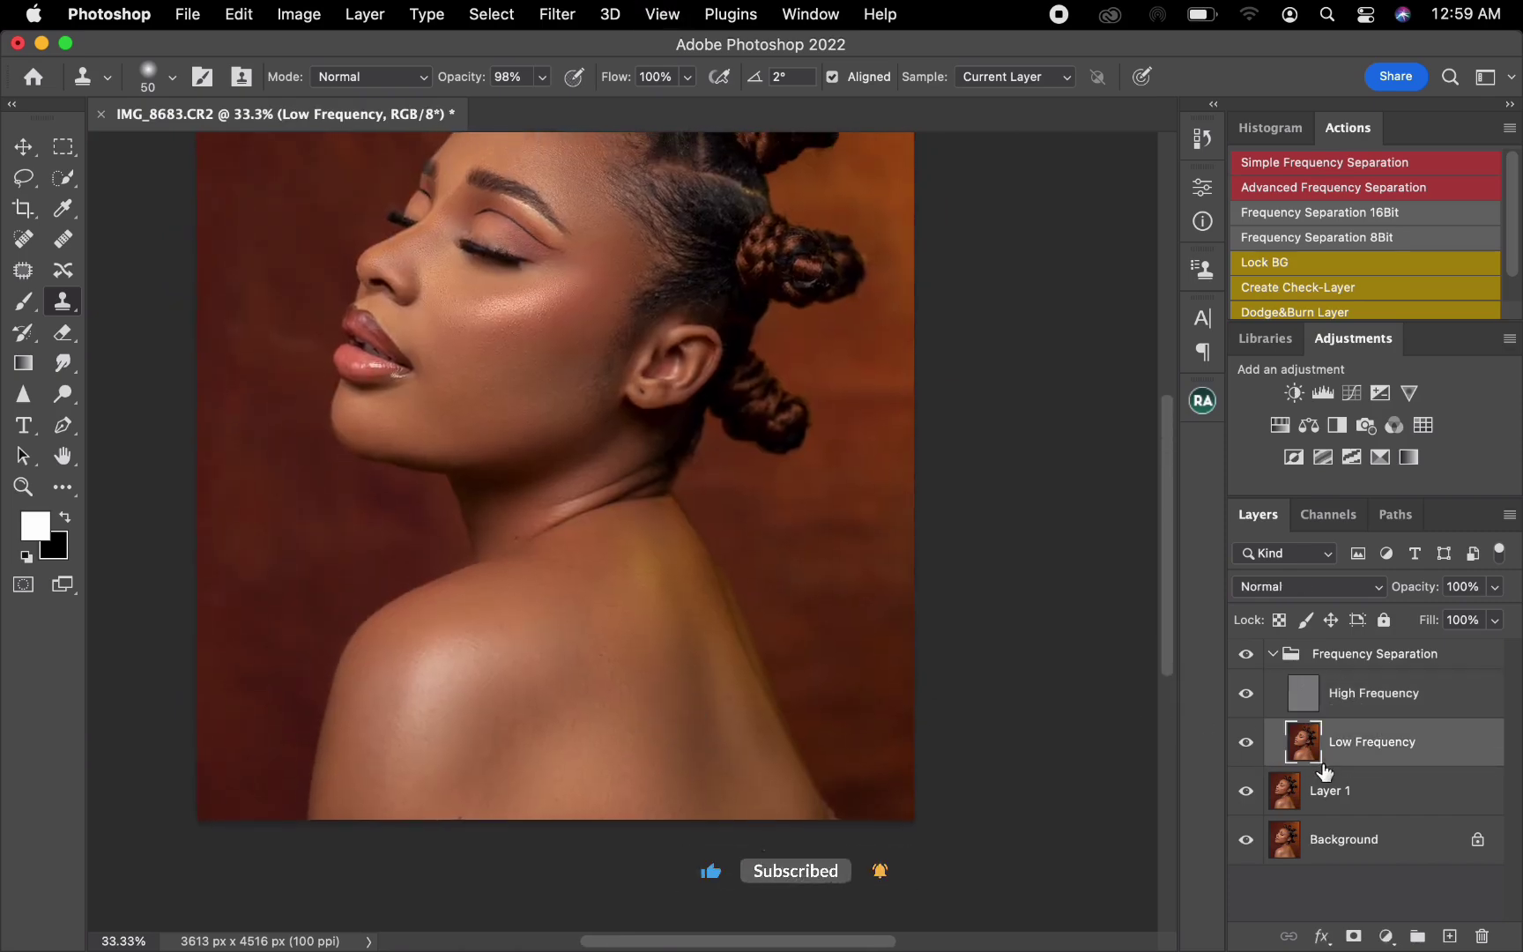
click(61, 487)
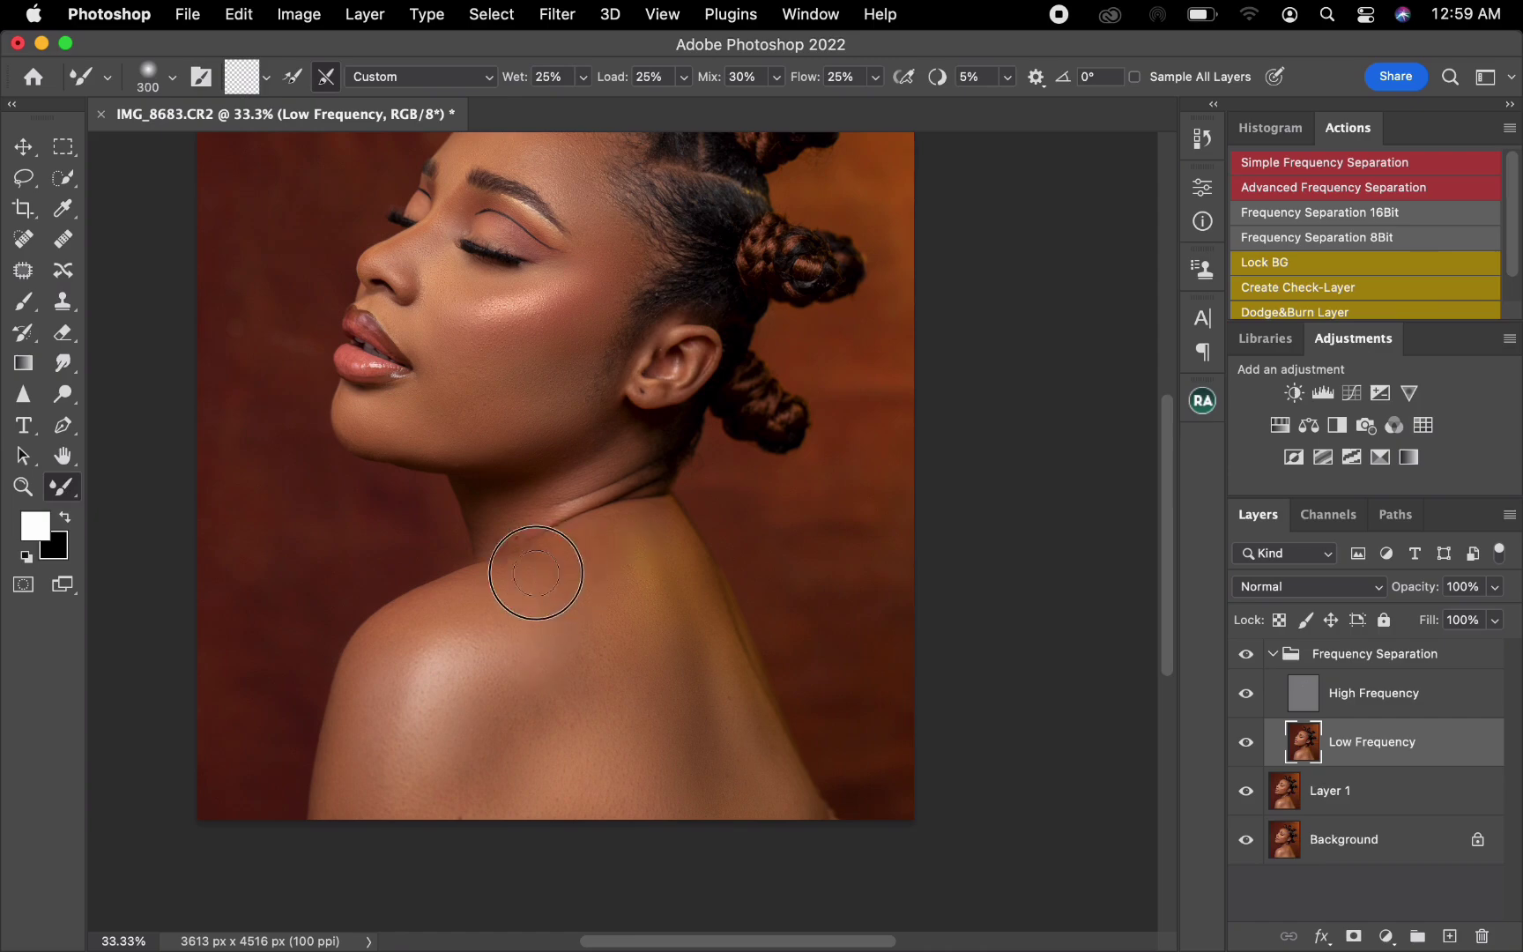
key(bracketright)
key(bracketright)
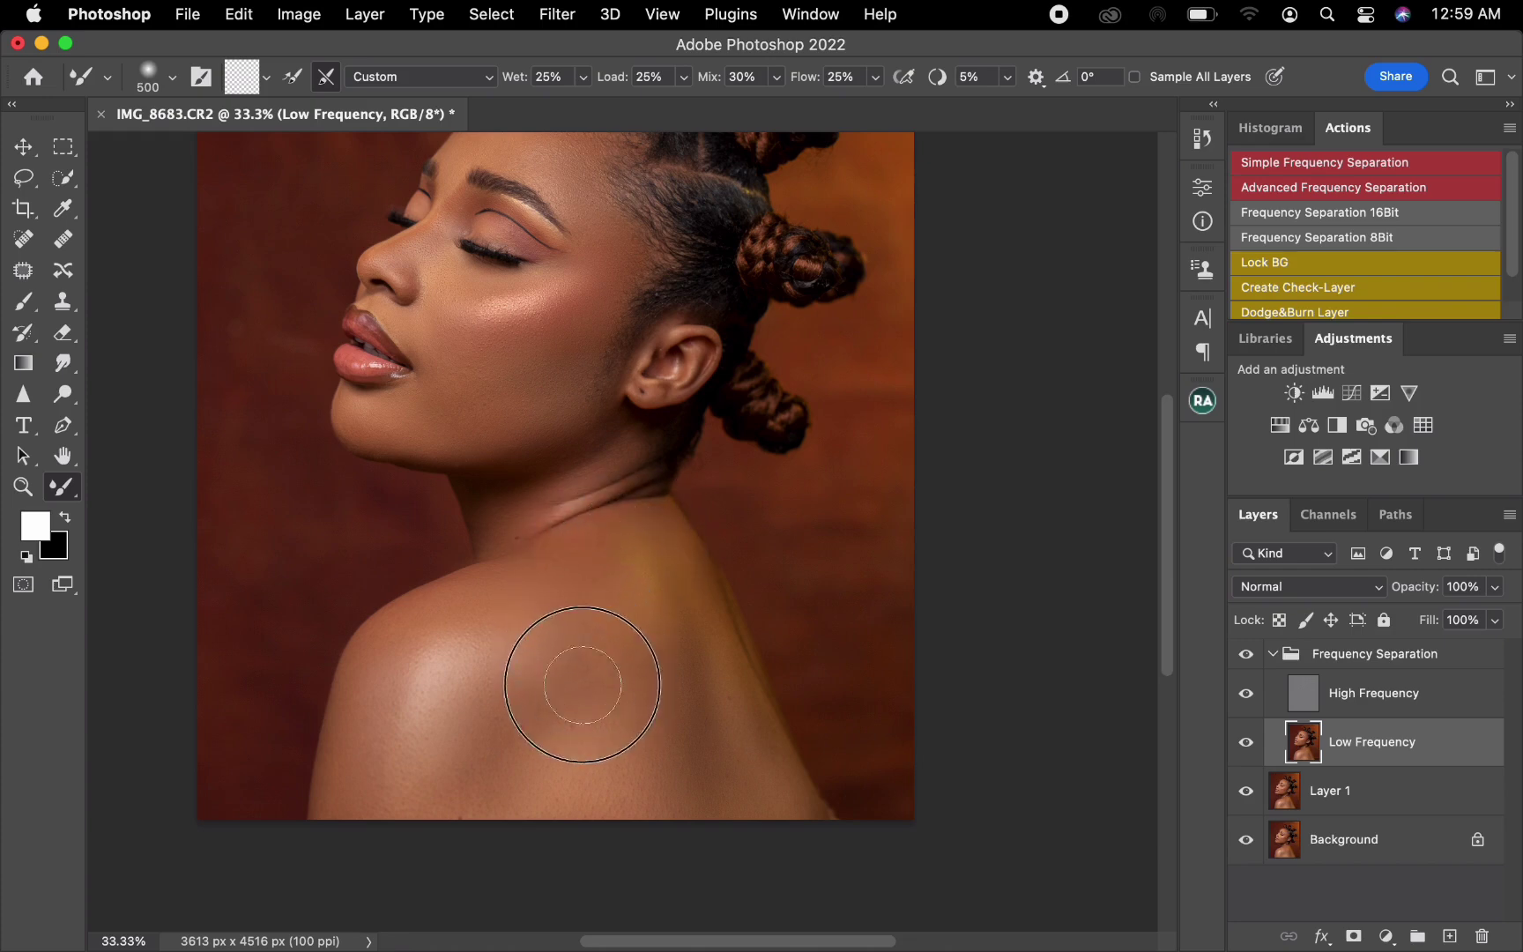
mouse_move(531, 721)
mouse_down()
mouse_move(441, 784)
mouse_move(383, 758)
mouse_move(380, 721)
mouse_move(432, 646)
mouse_move(483, 618)
mouse_move(529, 630)
mouse_up()
Reduce the Mixer Brush to 250 px and blend the tones along the outer edge of the lower back
key(bracketleft)
key(bracketleft)
key(bracketleft)
key(bracketleft)
key(bracketleft)
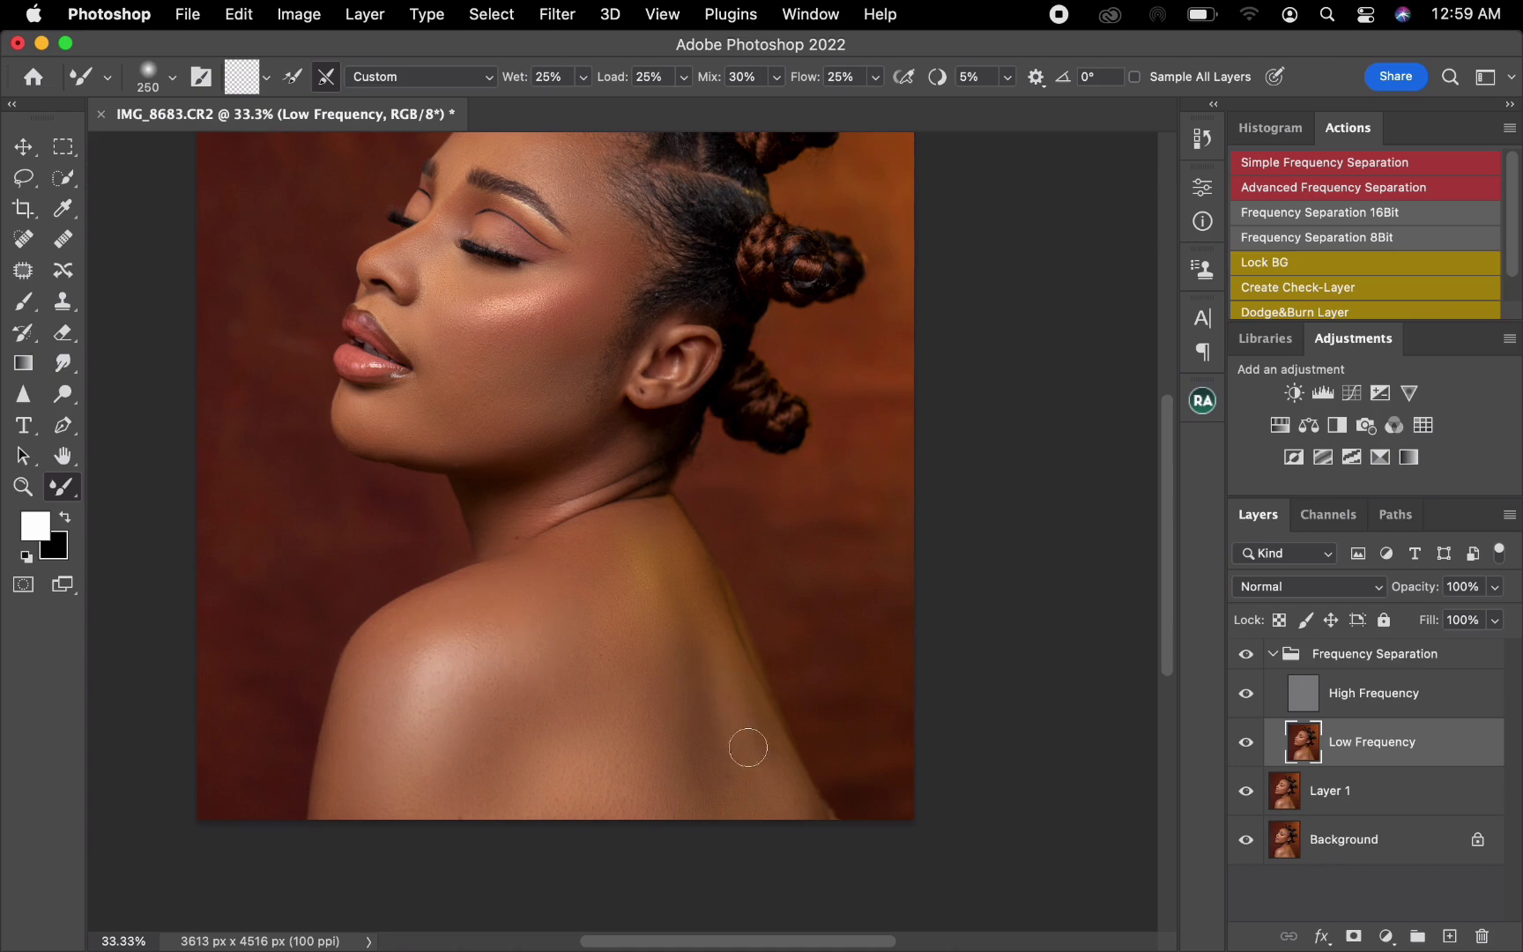
mouse_move(745, 741)
mouse_down()
mouse_move(737, 678)
mouse_move(815, 824)
mouse_up()
Blend the forehead and cheek tones with broad Mixer Brush strokes at 250 to 400 px
key(super+minus)
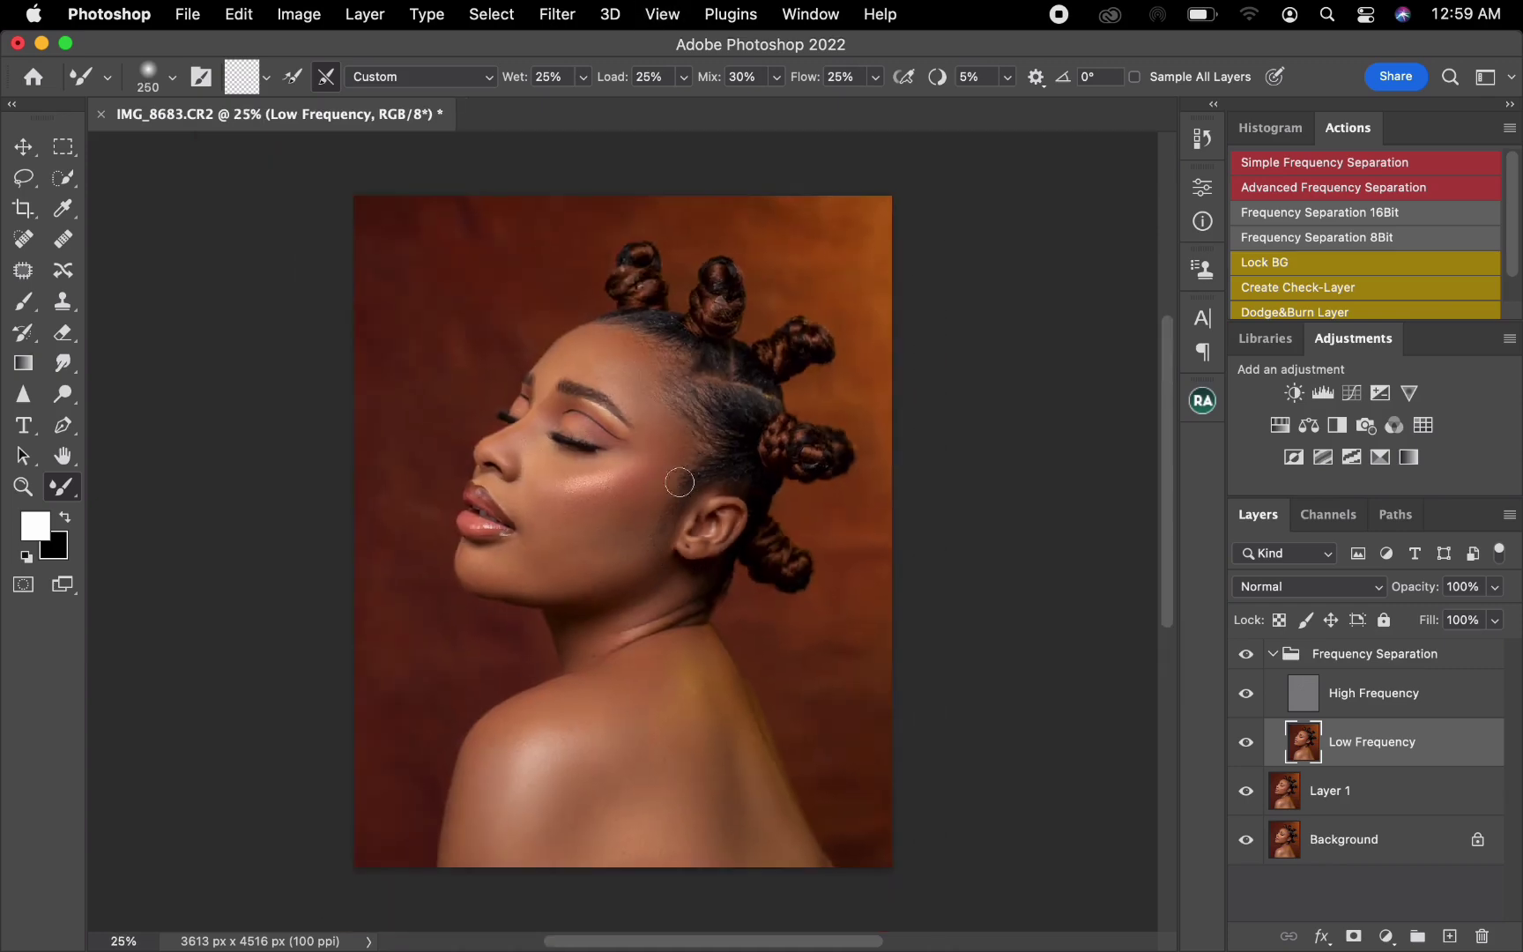
mouse_move(619, 365)
mouse_down()
mouse_move(589, 345)
mouse_move(625, 389)
mouse_up()
key(bracketright)
mouse_move(568, 490)
mouse_down()
mouse_move(619, 499)
mouse_move(601, 495)
mouse_move(607, 542)
mouse_move(563, 549)
mouse_move(561, 576)
mouse_move(608, 557)
mouse_move(517, 566)
mouse_move(584, 551)
mouse_move(633, 514)
mouse_move(608, 562)
mouse_up()
Compare the whole portrait before and after the Frequency Separation retouching
click(1247, 657)
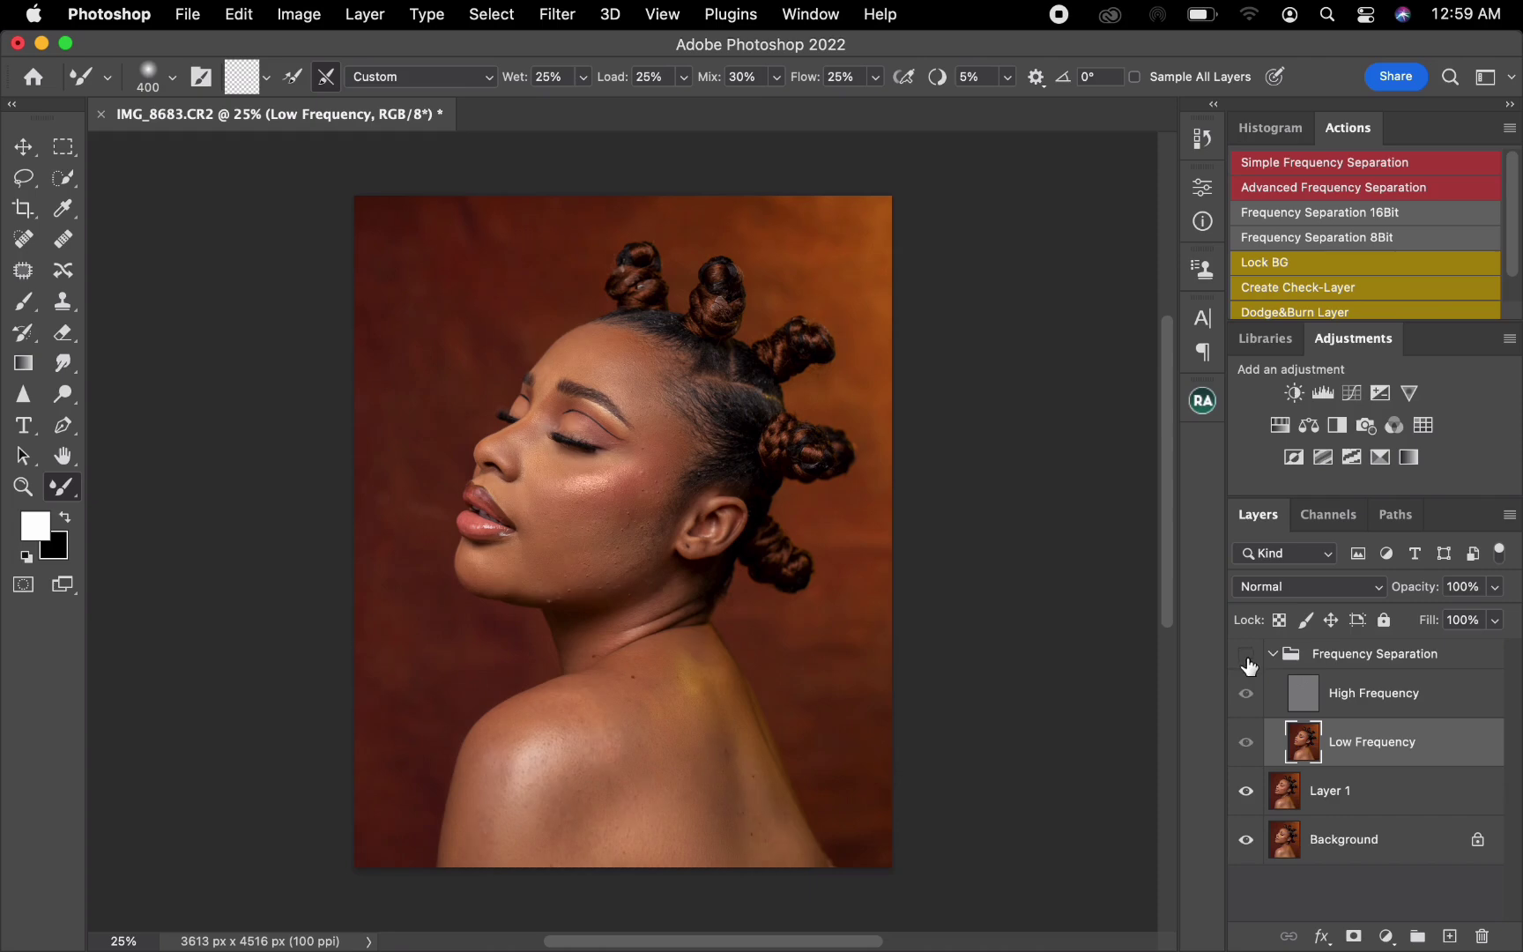
click(1248, 658)
click(1248, 656)
click(1248, 656)
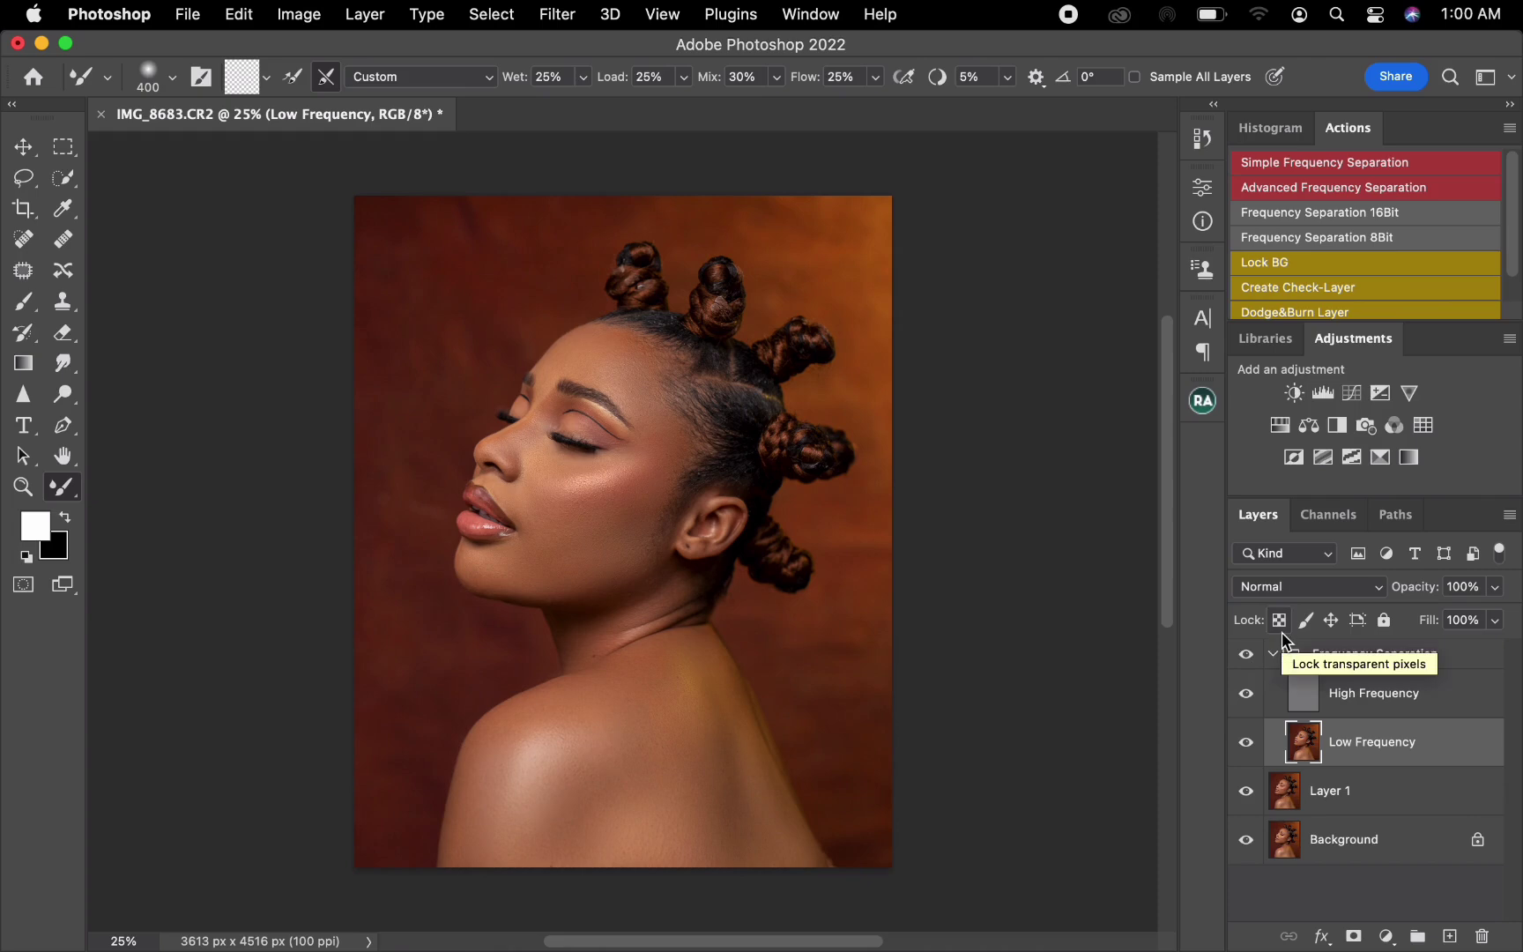
key(super+plus)
key(super+minus)
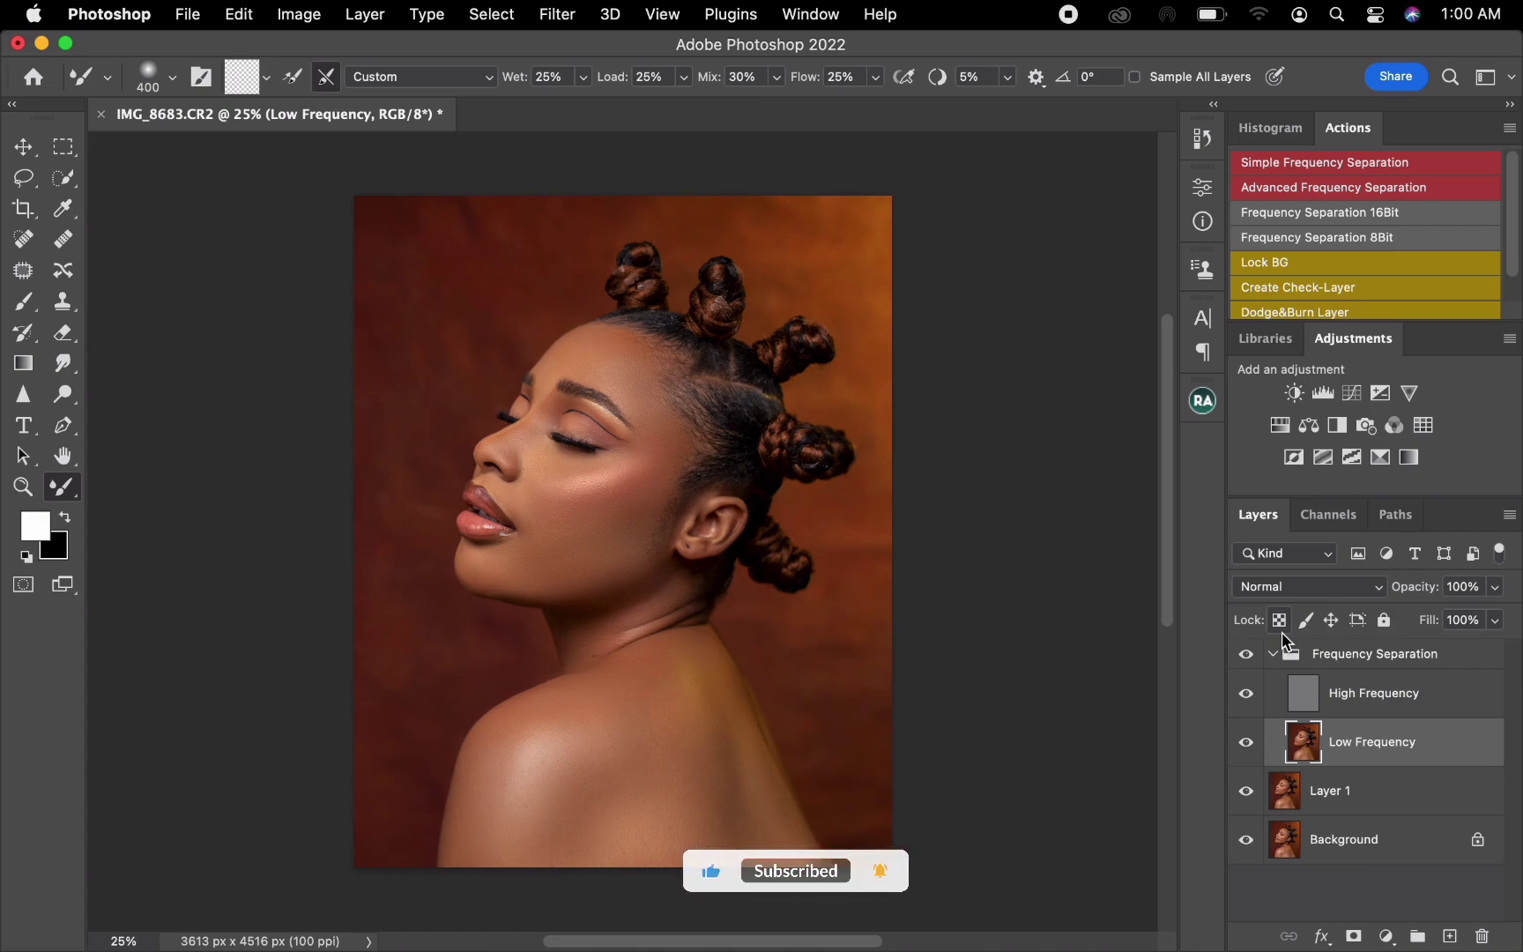
Open the Beauty Retouch v3.3 plug-in, then select and collapse the Frequency Separation group
click(1201, 407)
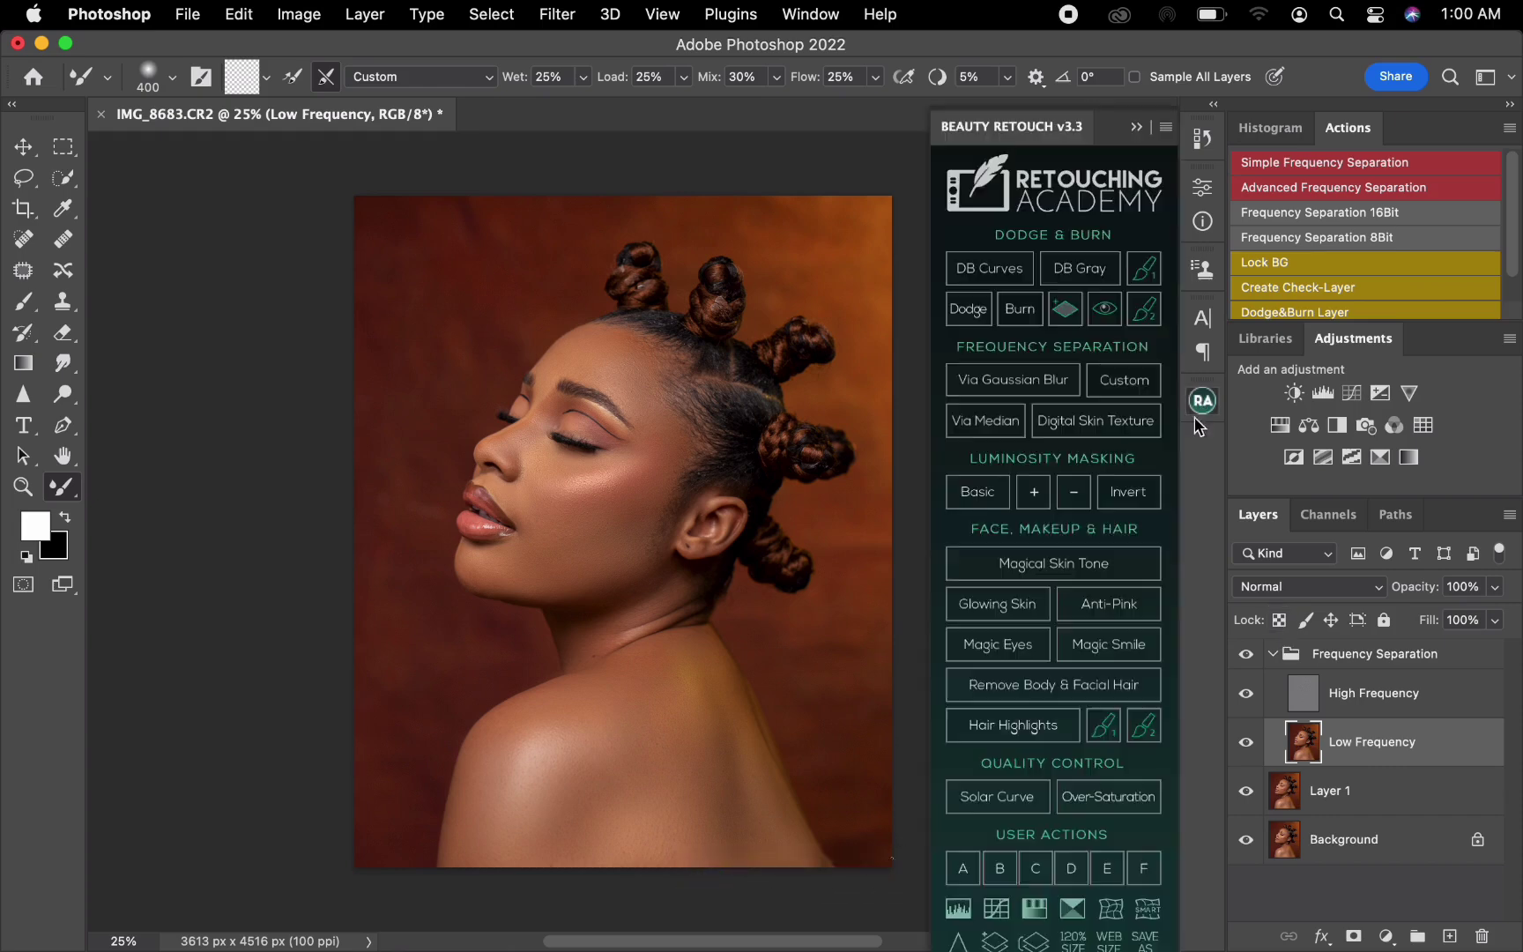
click(23, 147)
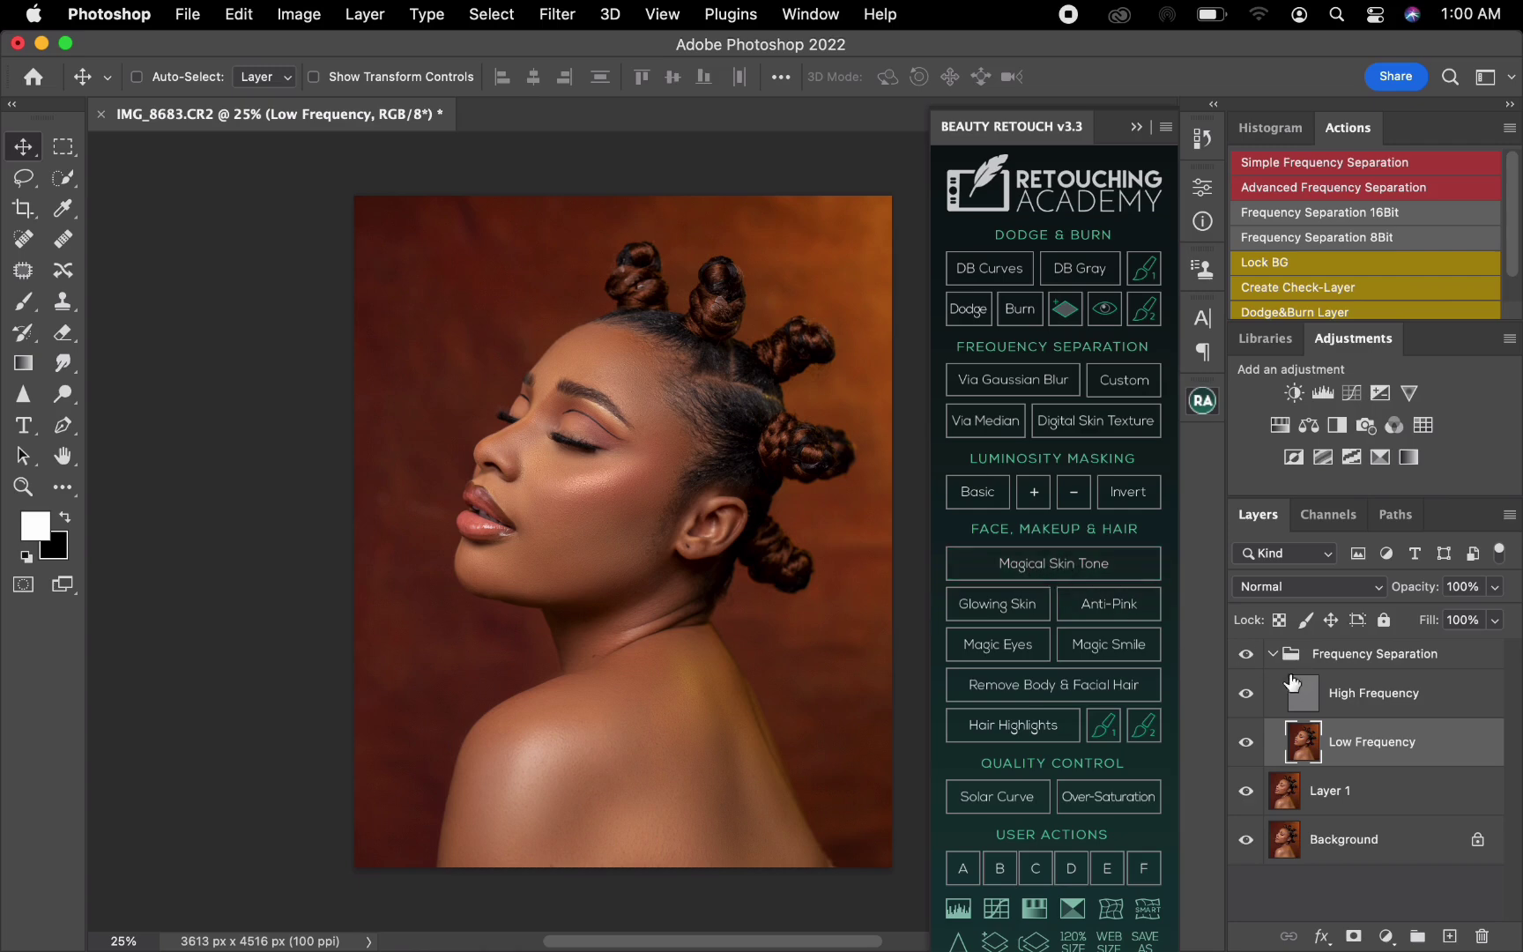
click(1346, 663)
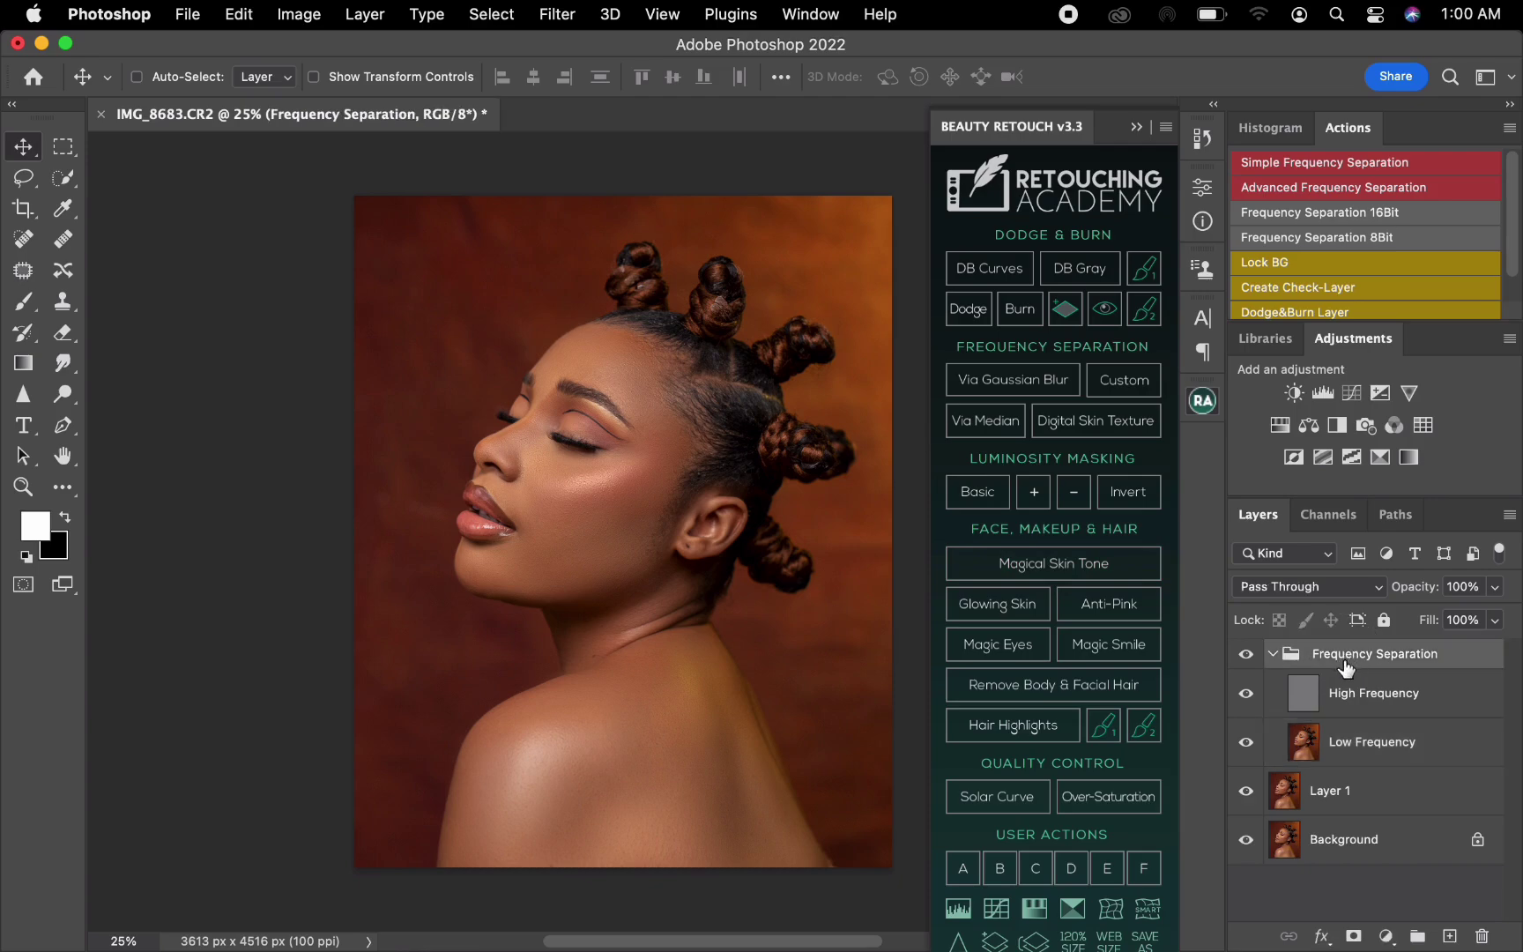
click(1273, 654)
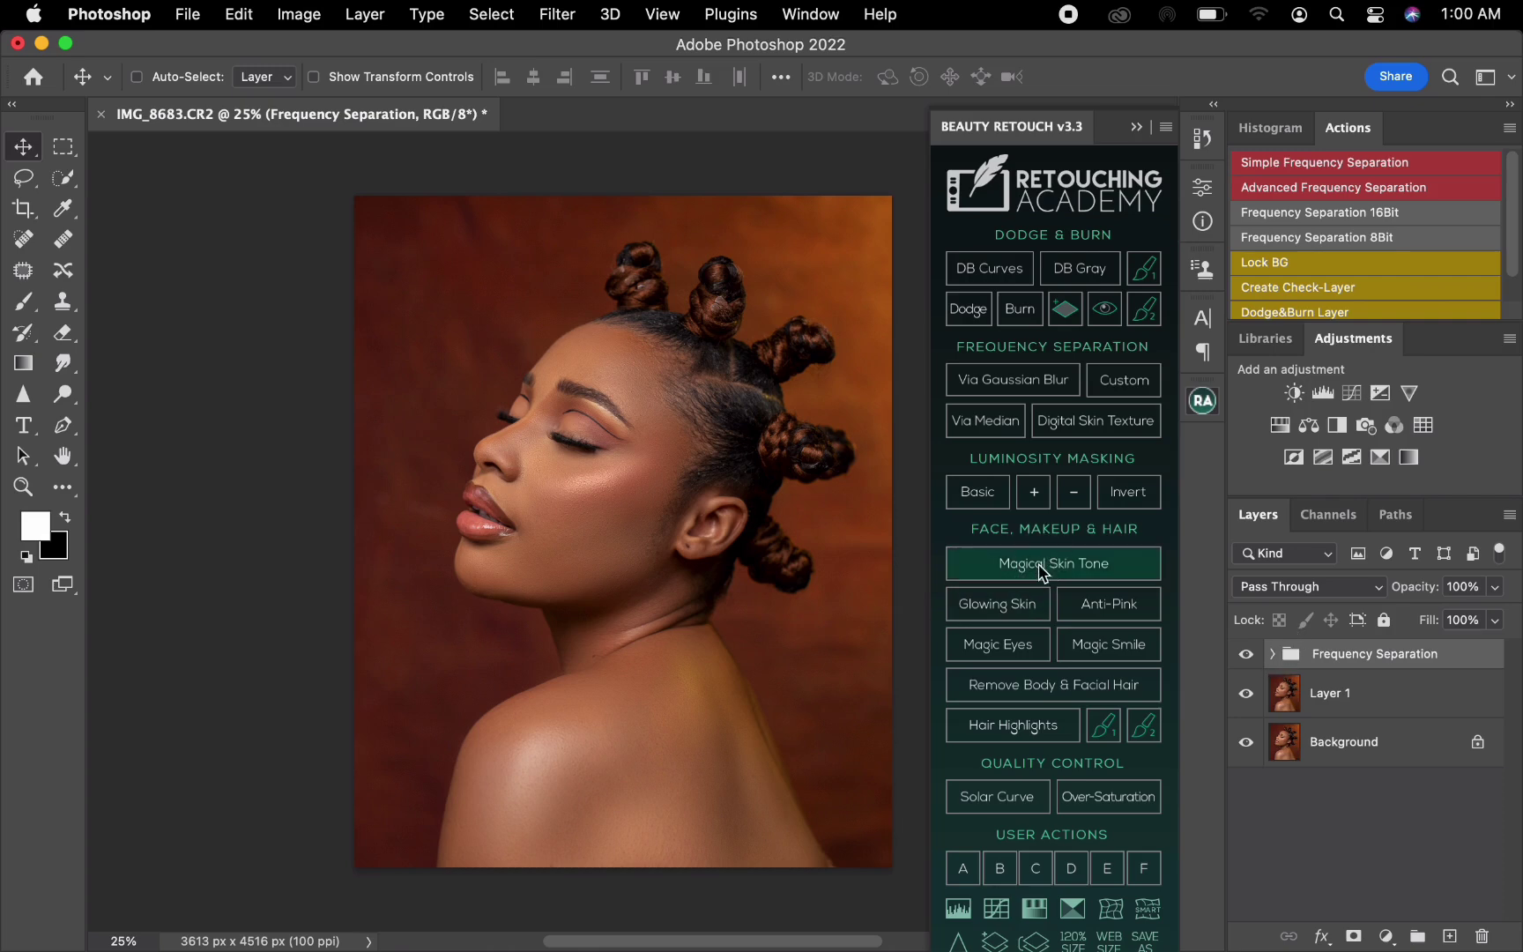
Add the Magical Skin Tone correction above the Frequency Separation group and look through the layers it contains
click(1042, 568)
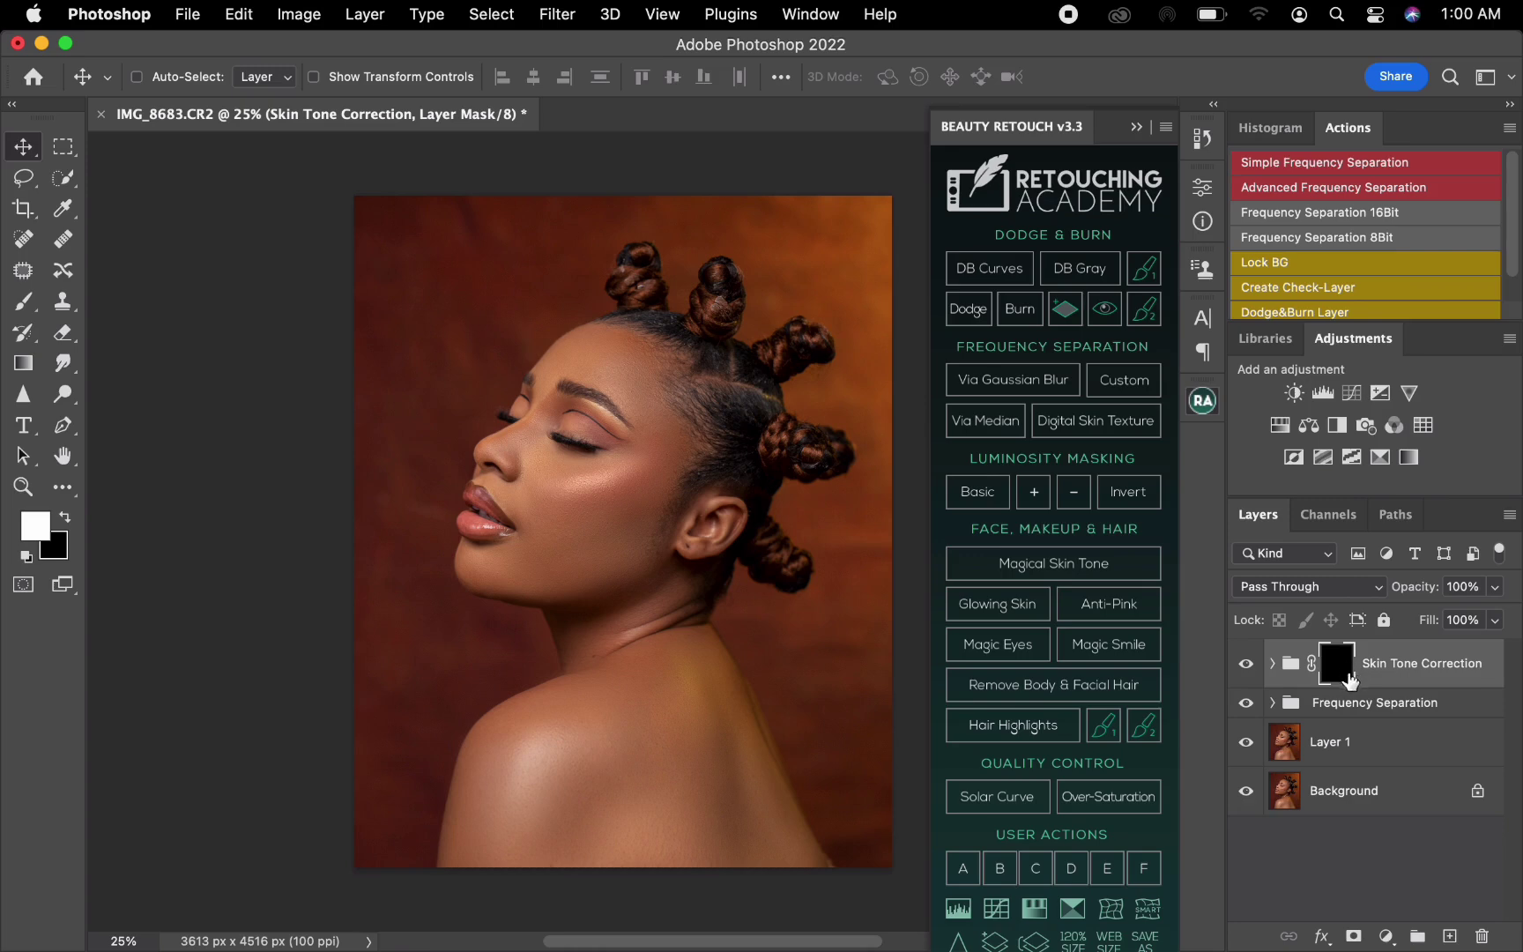
click(1272, 664)
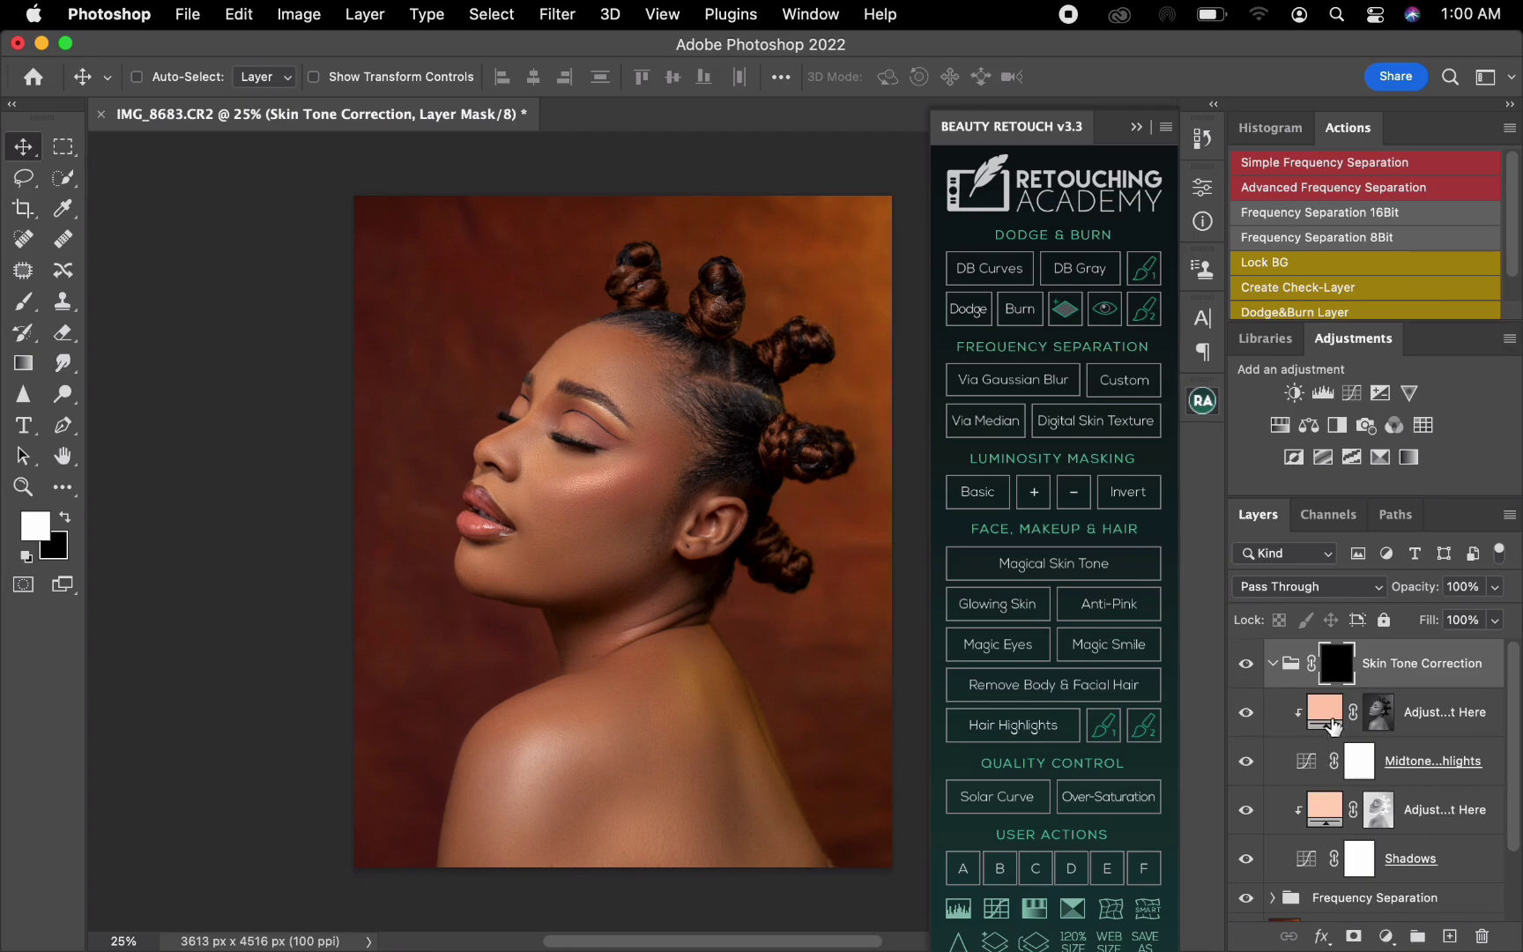
click(1272, 663)
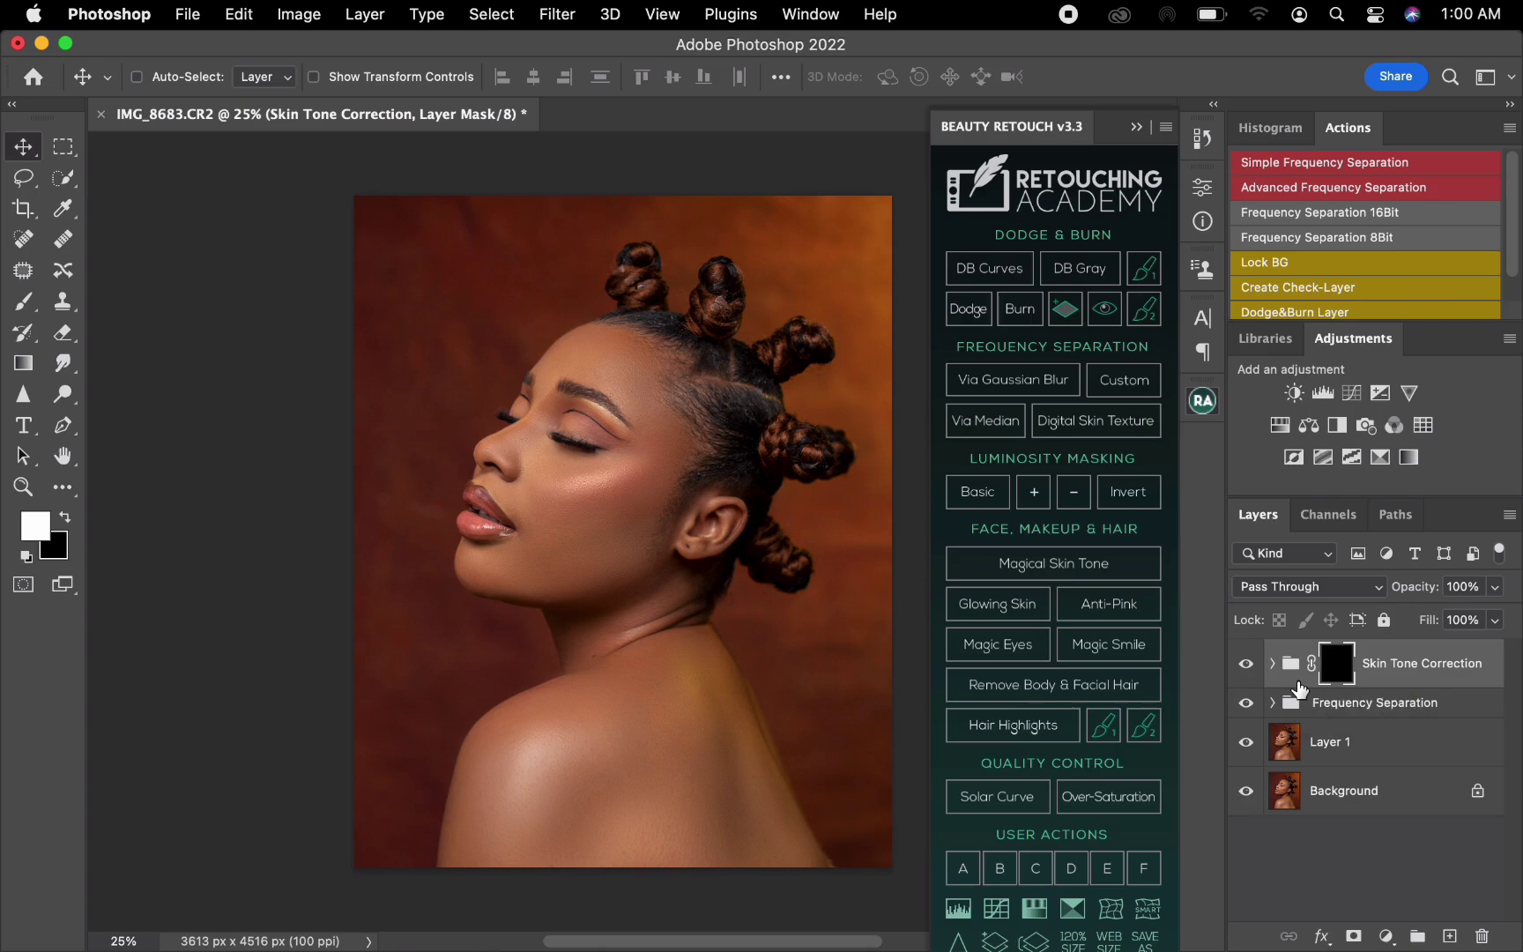
Set up the Brush tool with the Soft Round brush at 50% hardness
click(27, 305)
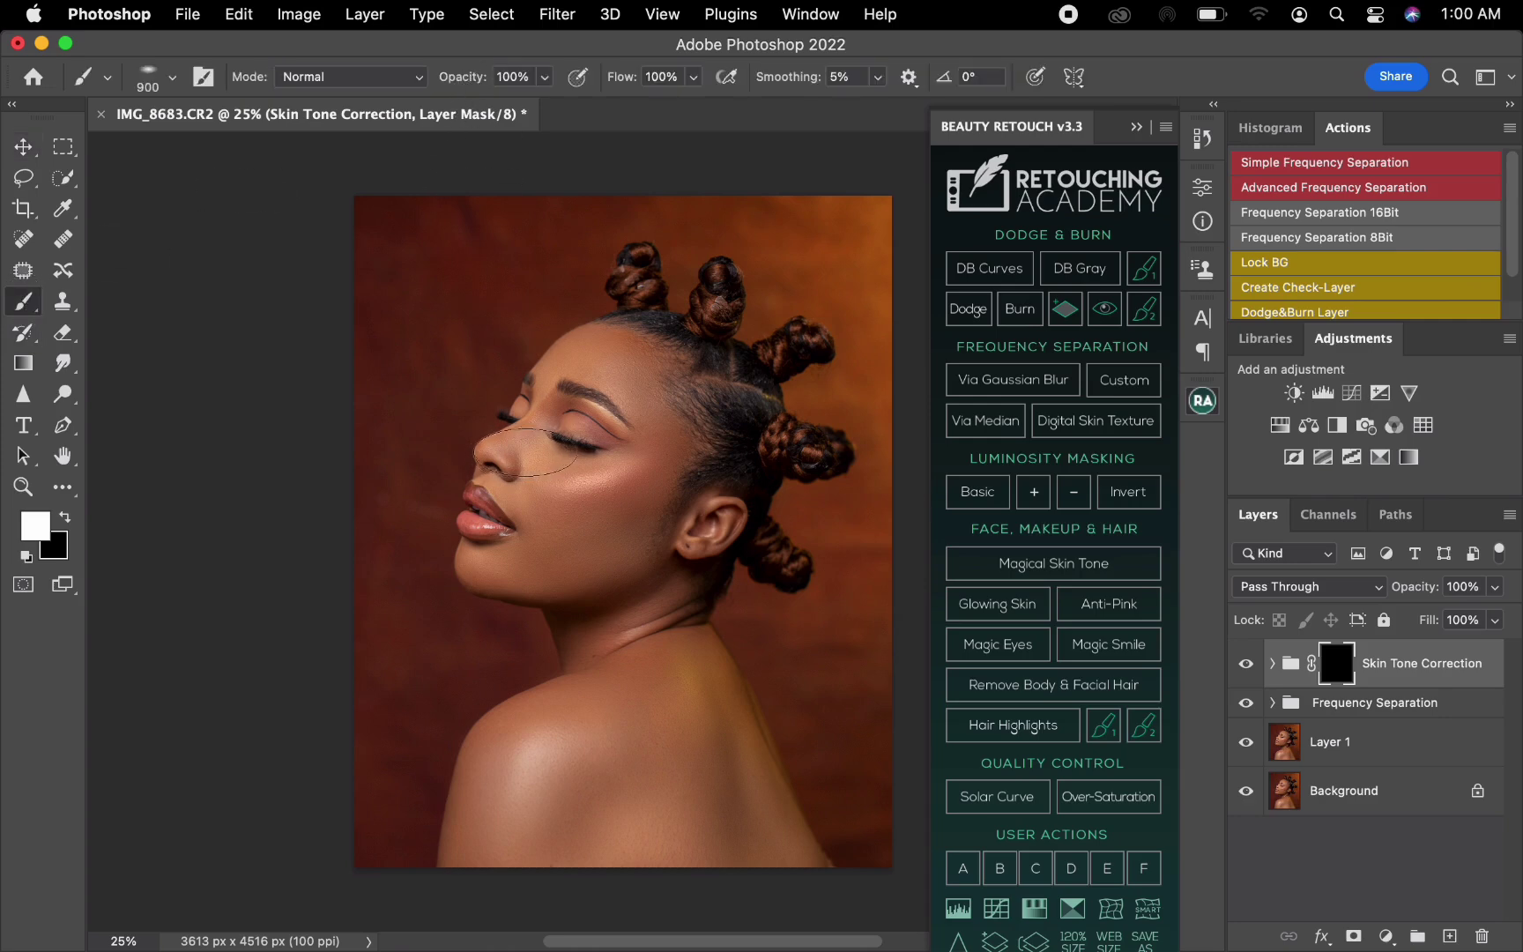
right_click(543, 452)
click(670, 759)
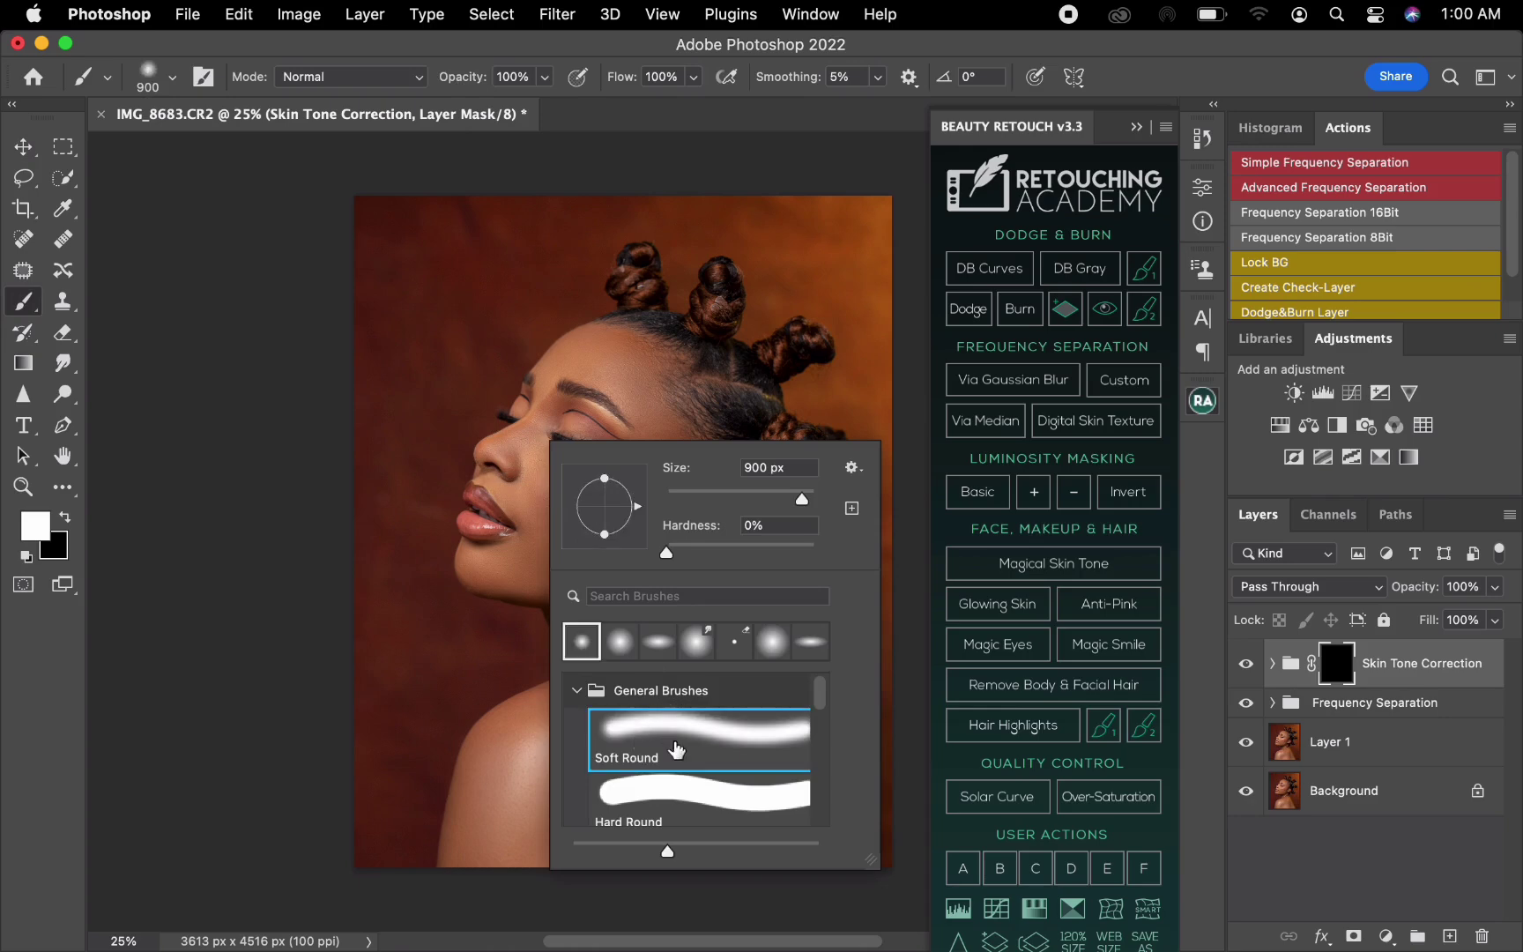
drag(667, 552, 745, 550)
click(742, 550)
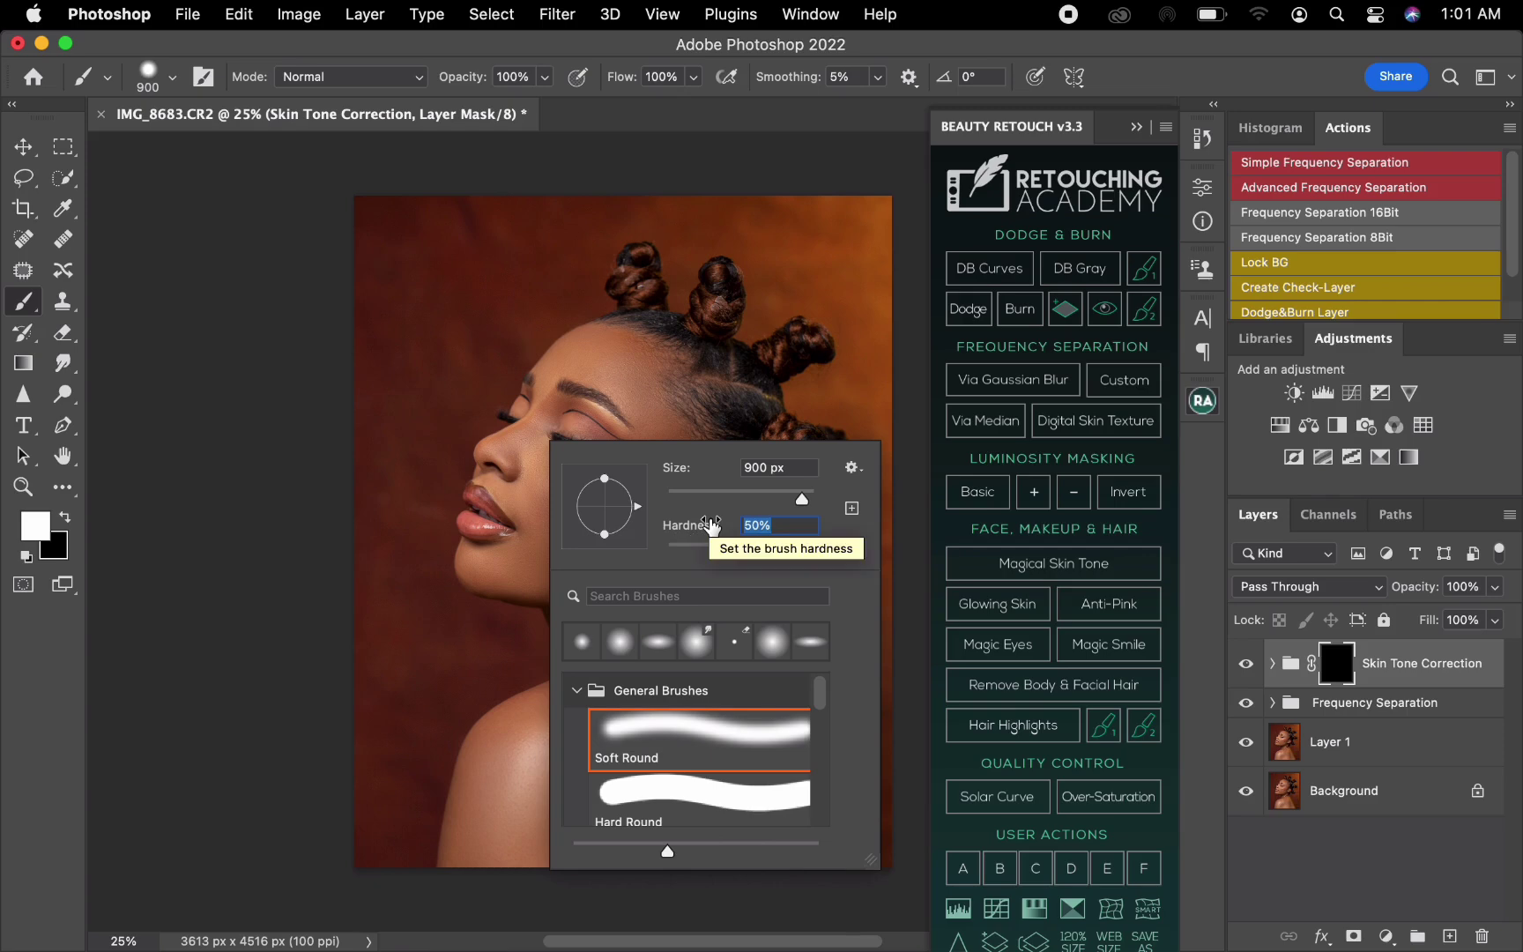
key(Return)
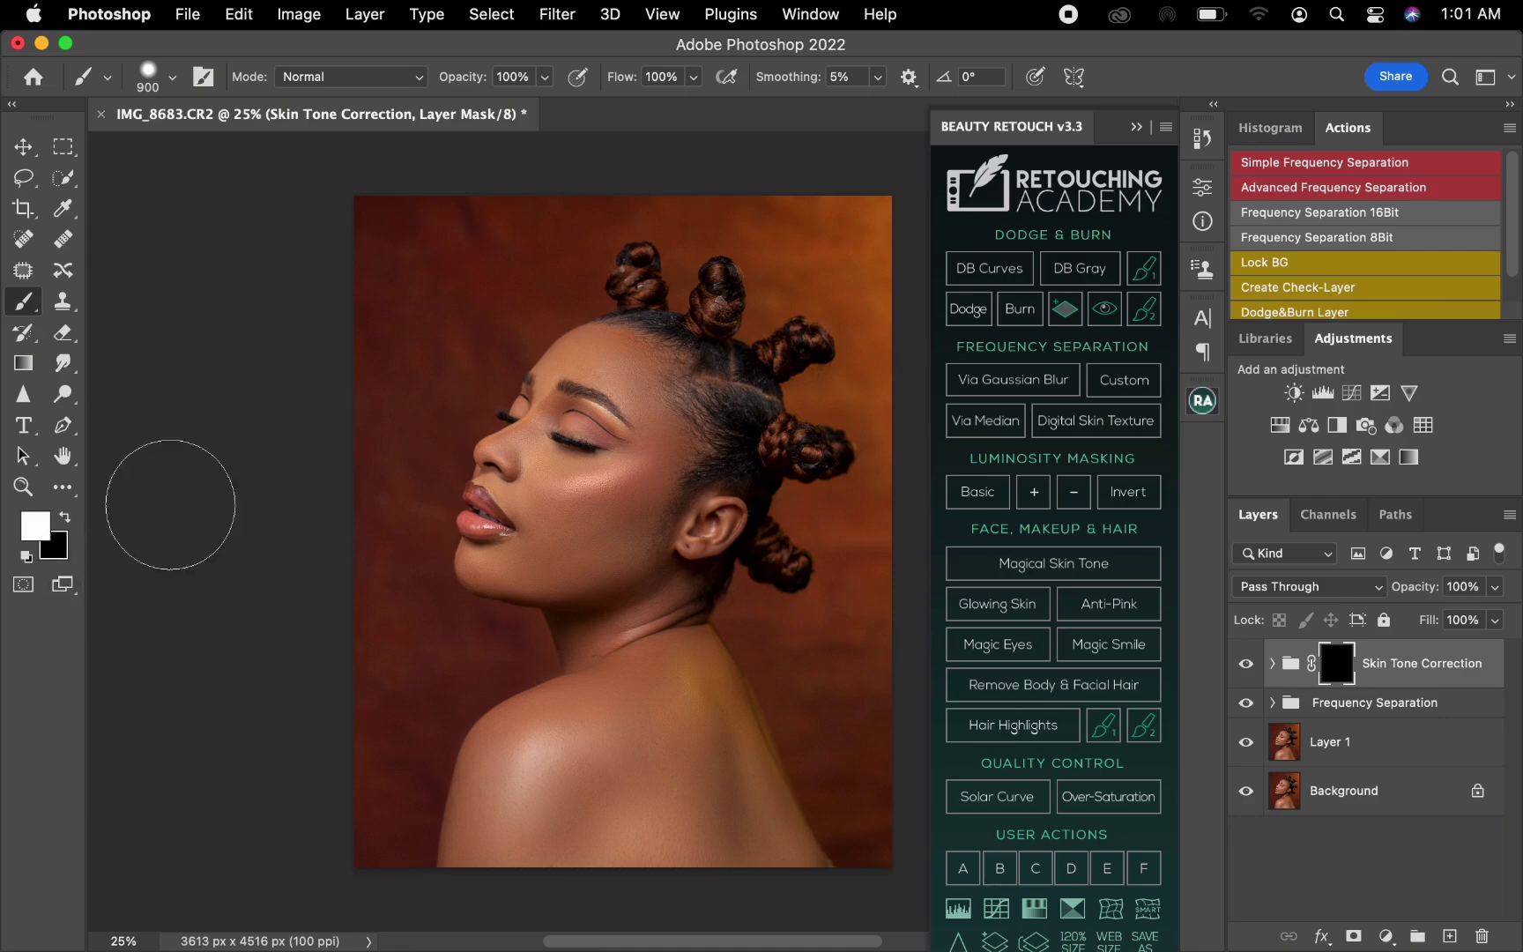
Paint white over the forehead on the Skin Tone Correction mask with a 200 to 300 px brush
key(bracketleft)
key(bracketleft)
key(bracketleft)
key(bracketleft)
key(bracketleft)
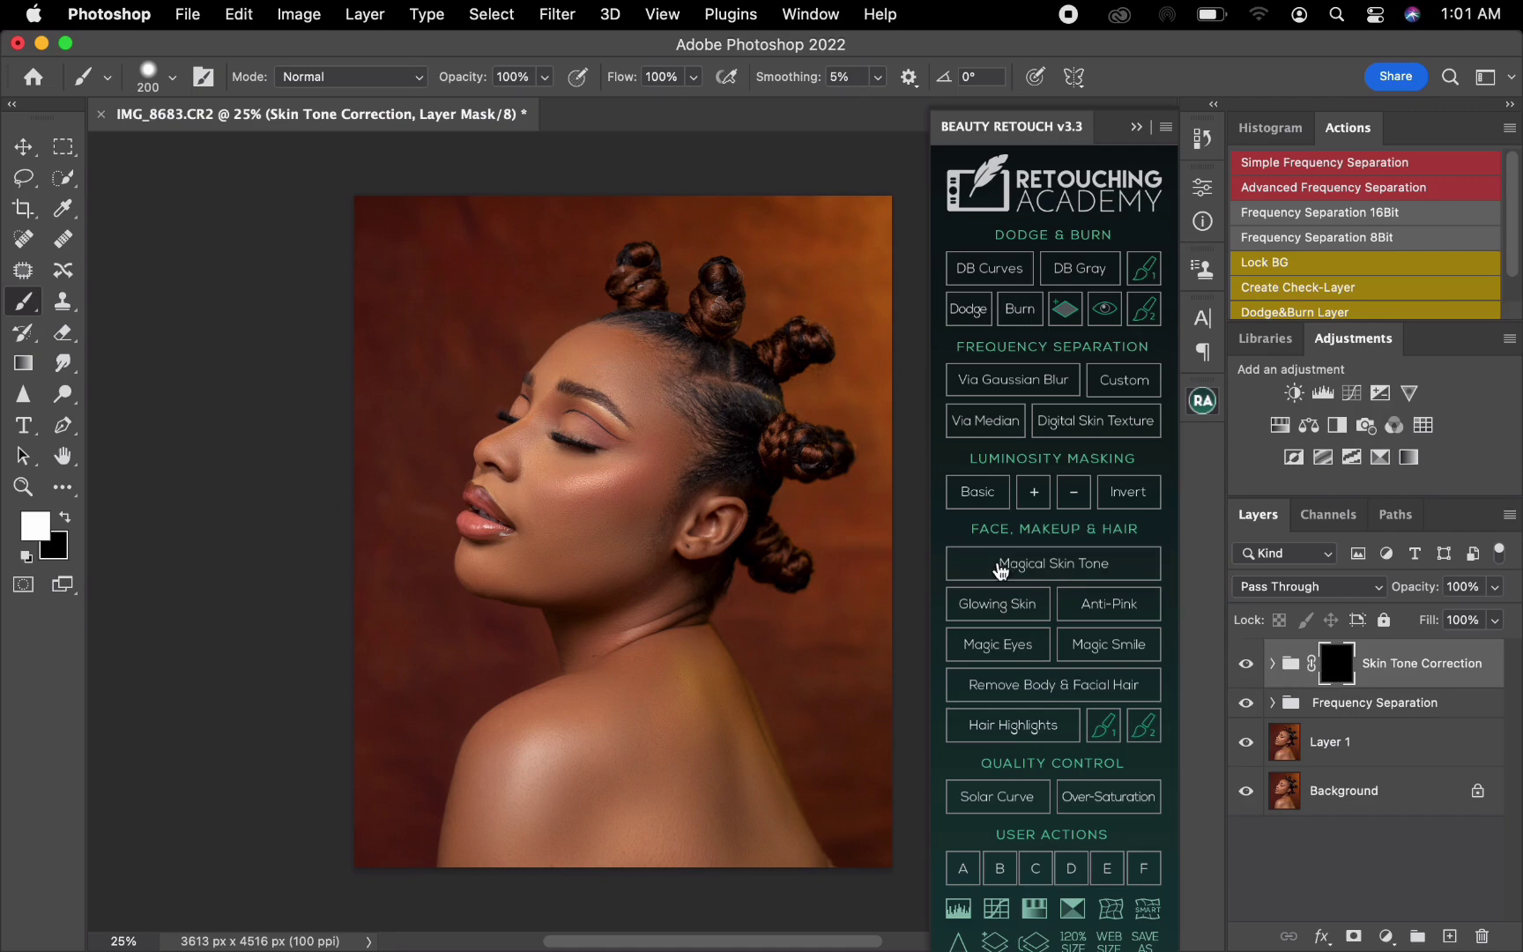
mouse_move(589, 360)
mouse_down()
mouse_move(564, 357)
mouse_move(577, 361)
mouse_up()
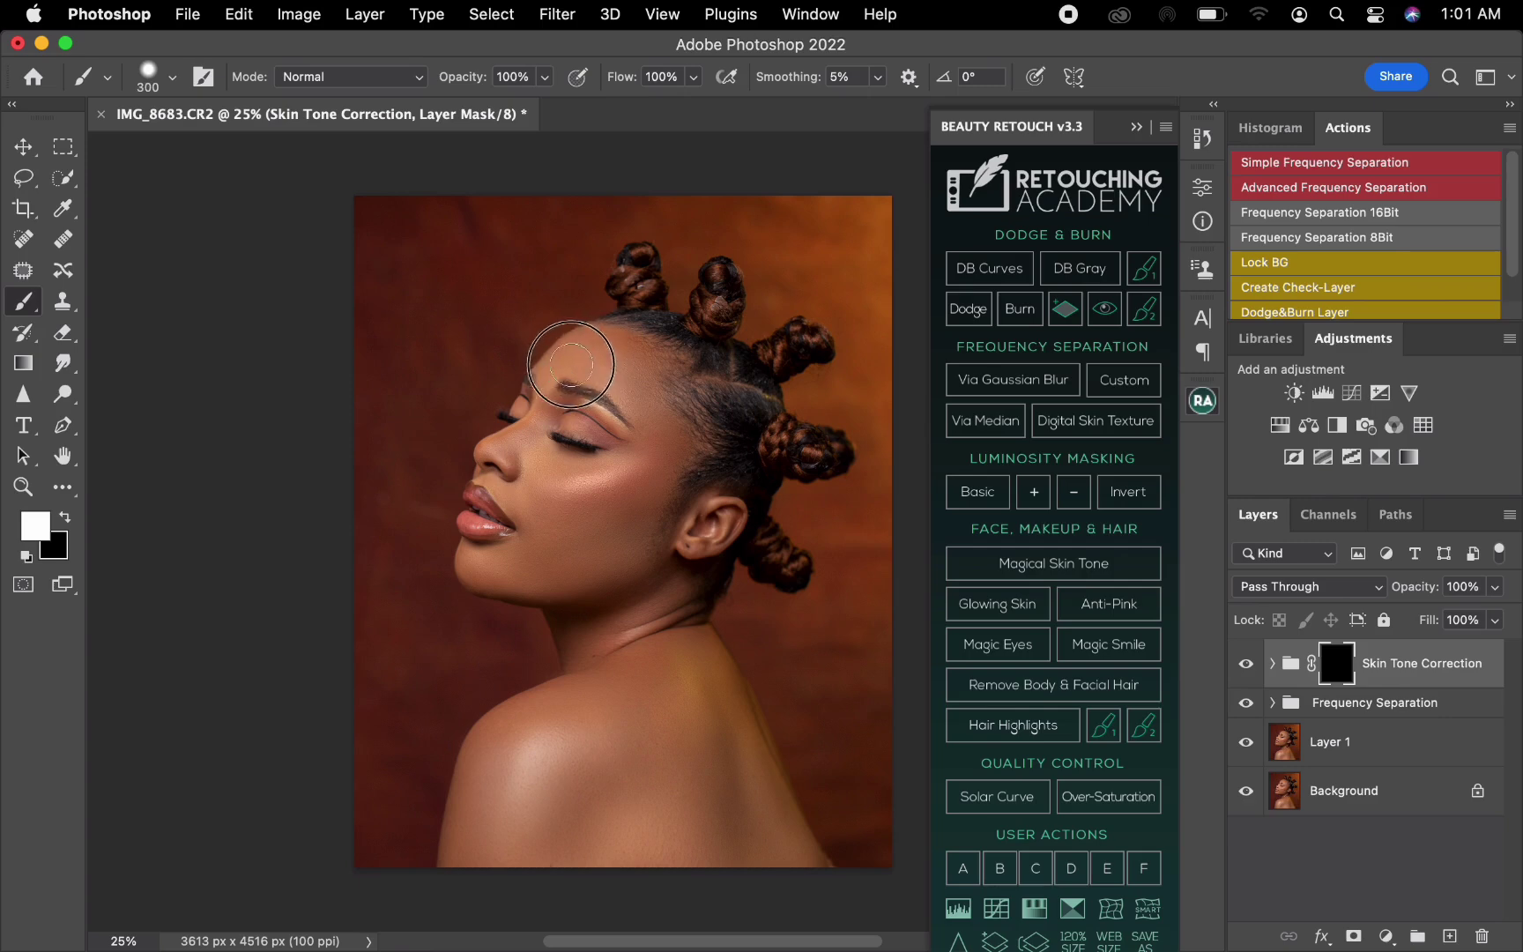
key(bracketright)
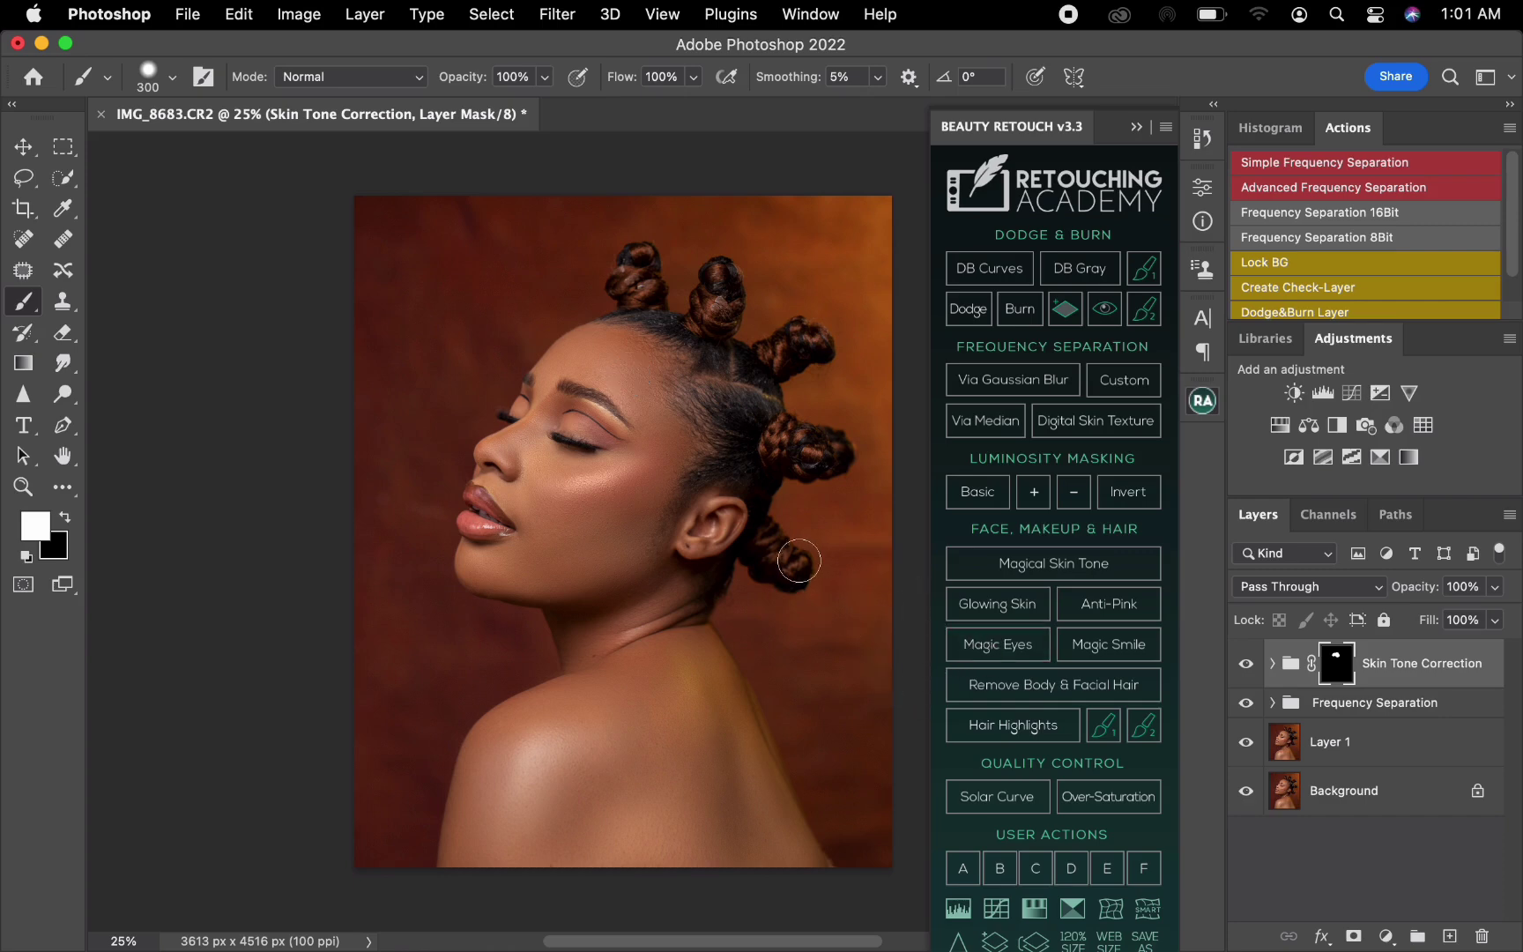
Show the mask overlay and paint white over the ear, jaw, temple and upper eye area, reducing the brush to 150 px
key(backslash)
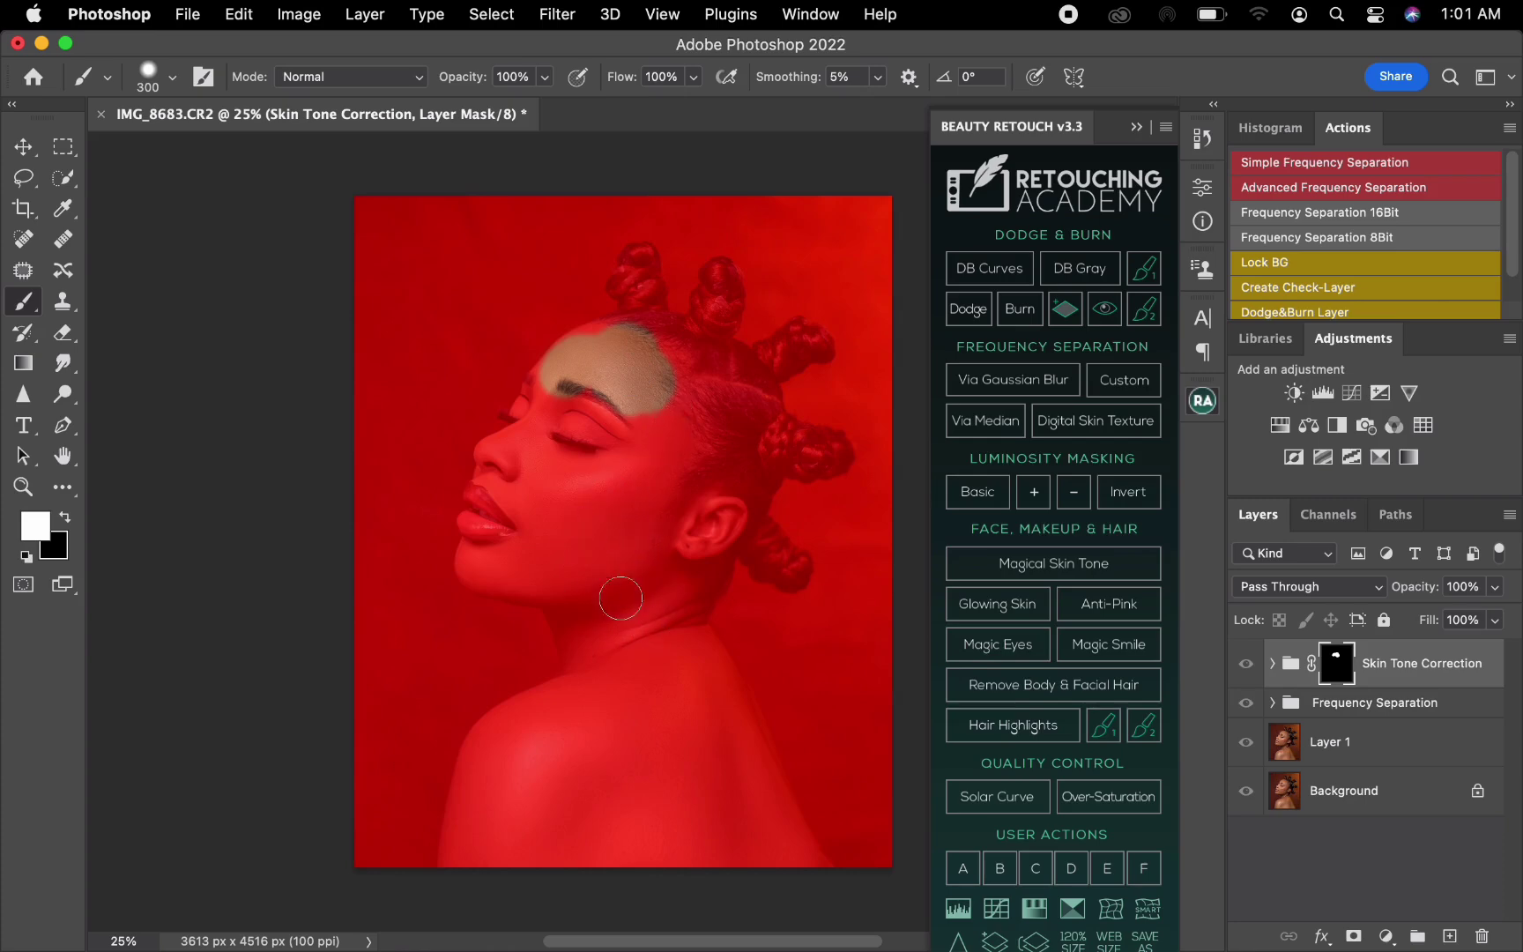
mouse_move(627, 552)
mouse_down()
mouse_move(625, 506)
mouse_move(598, 551)
mouse_move(664, 469)
mouse_move(667, 394)
mouse_move(675, 441)
mouse_move(692, 448)
mouse_move(663, 527)
mouse_move(714, 515)
mouse_move(702, 496)
mouse_move(734, 521)
mouse_move(688, 627)
mouse_move(692, 561)
mouse_move(670, 604)
mouse_move(643, 558)
mouse_up()
key(bracketleft)
key(bracketleft)
key(bracketleft)
mouse_move(648, 436)
mouse_down()
mouse_move(636, 462)
mouse_move(599, 471)
mouse_move(550, 457)
mouse_move(608, 465)
mouse_move(563, 454)
mouse_move(582, 424)
mouse_move(613, 432)
mouse_move(617, 419)
mouse_move(573, 402)
mouse_move(546, 416)
mouse_up()
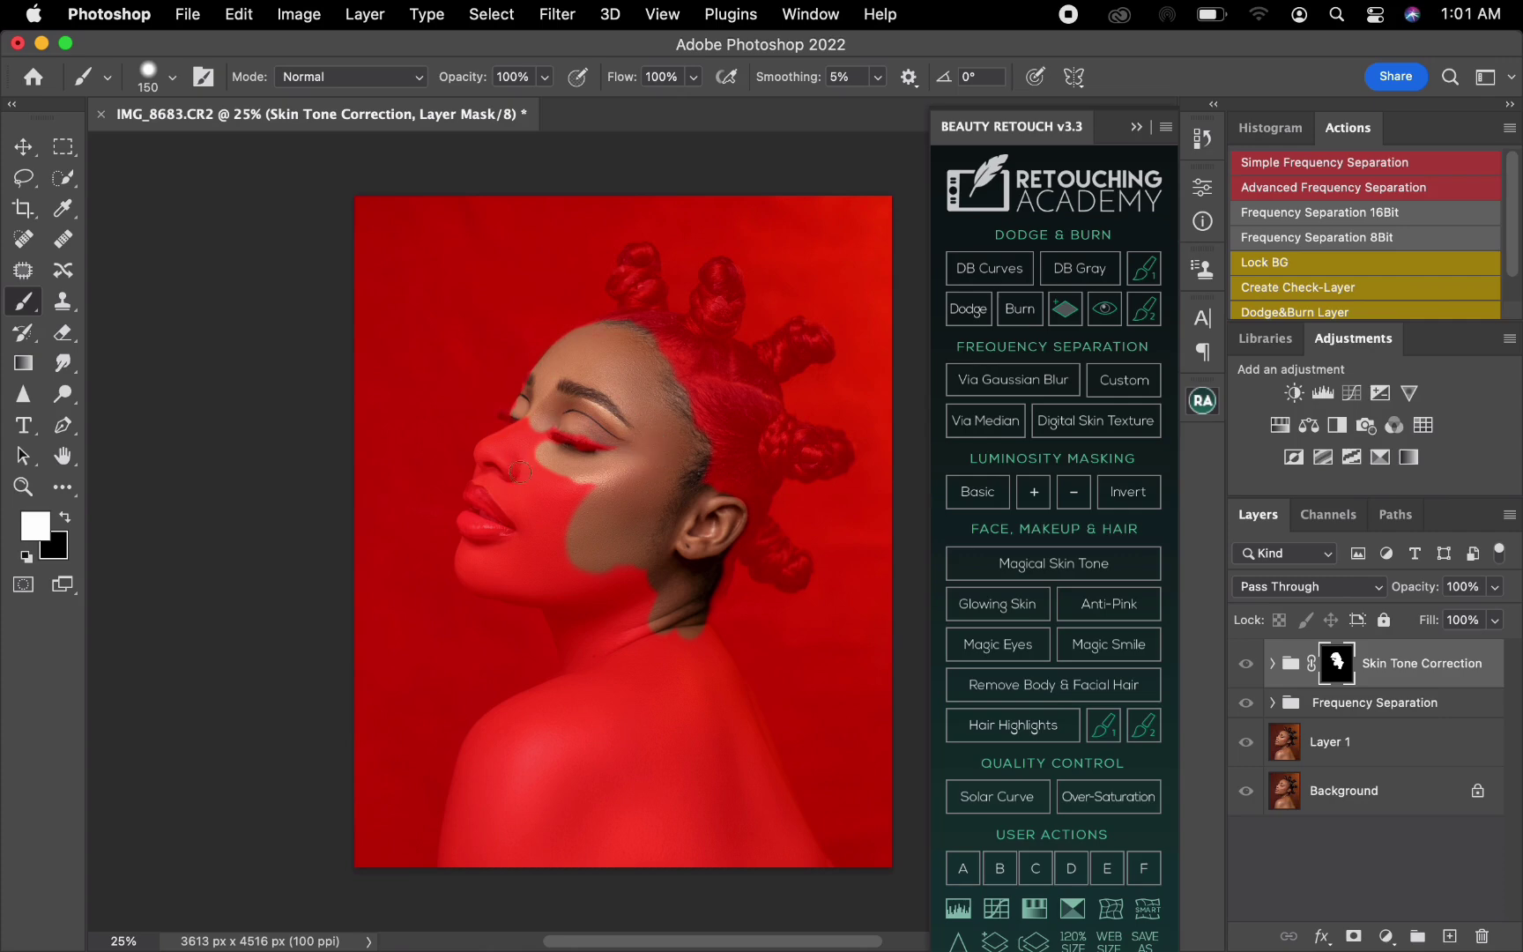
Paint the nose, the skin above the lips and the cheek into the mask with a 125 to 175 px brush
mouse_move(518, 434)
mouse_down()
mouse_move(484, 483)
mouse_move(537, 541)
mouse_move(503, 459)
mouse_up()
key(bracketright)
key(bracketright)
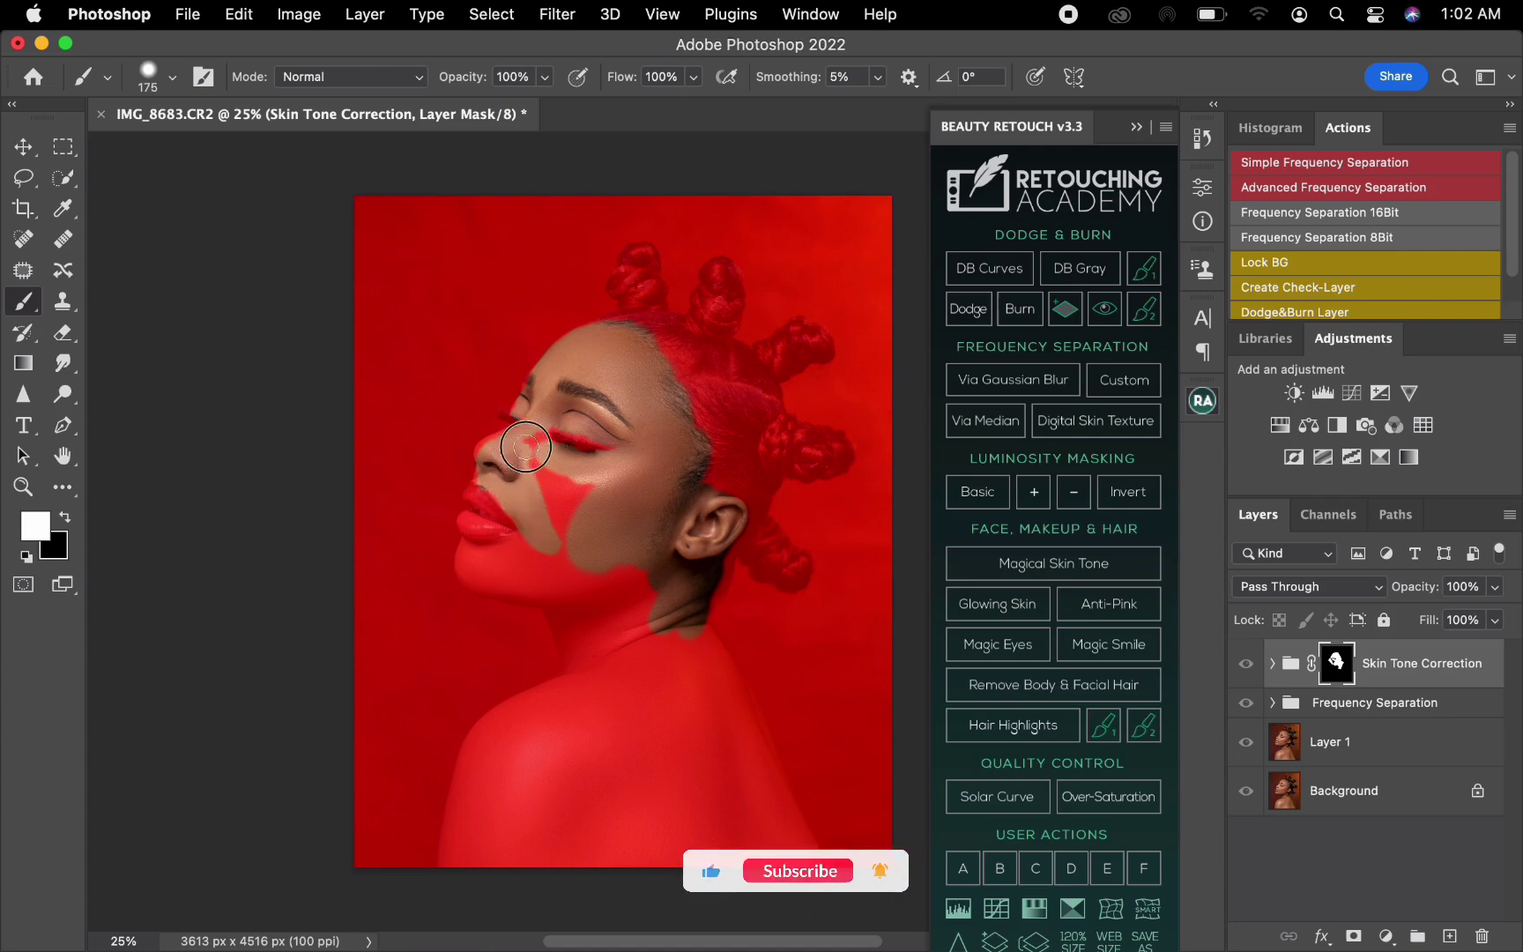
key(bracketleft)
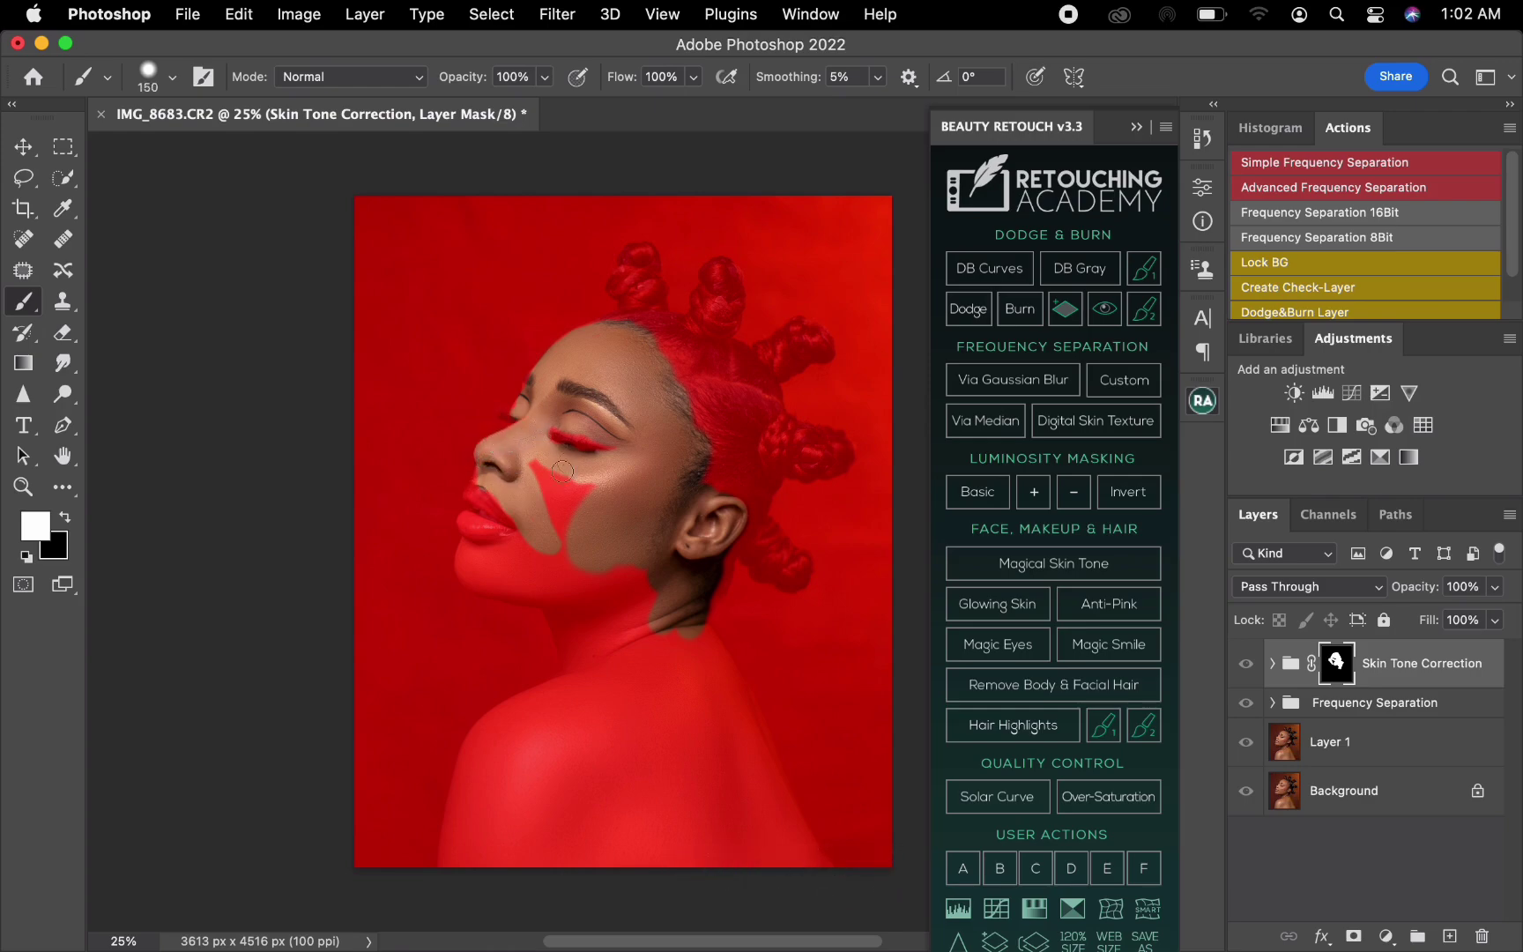
key(bracketright)
mouse_move(562, 471)
mouse_down()
mouse_move(551, 466)
mouse_move(580, 481)
mouse_up()
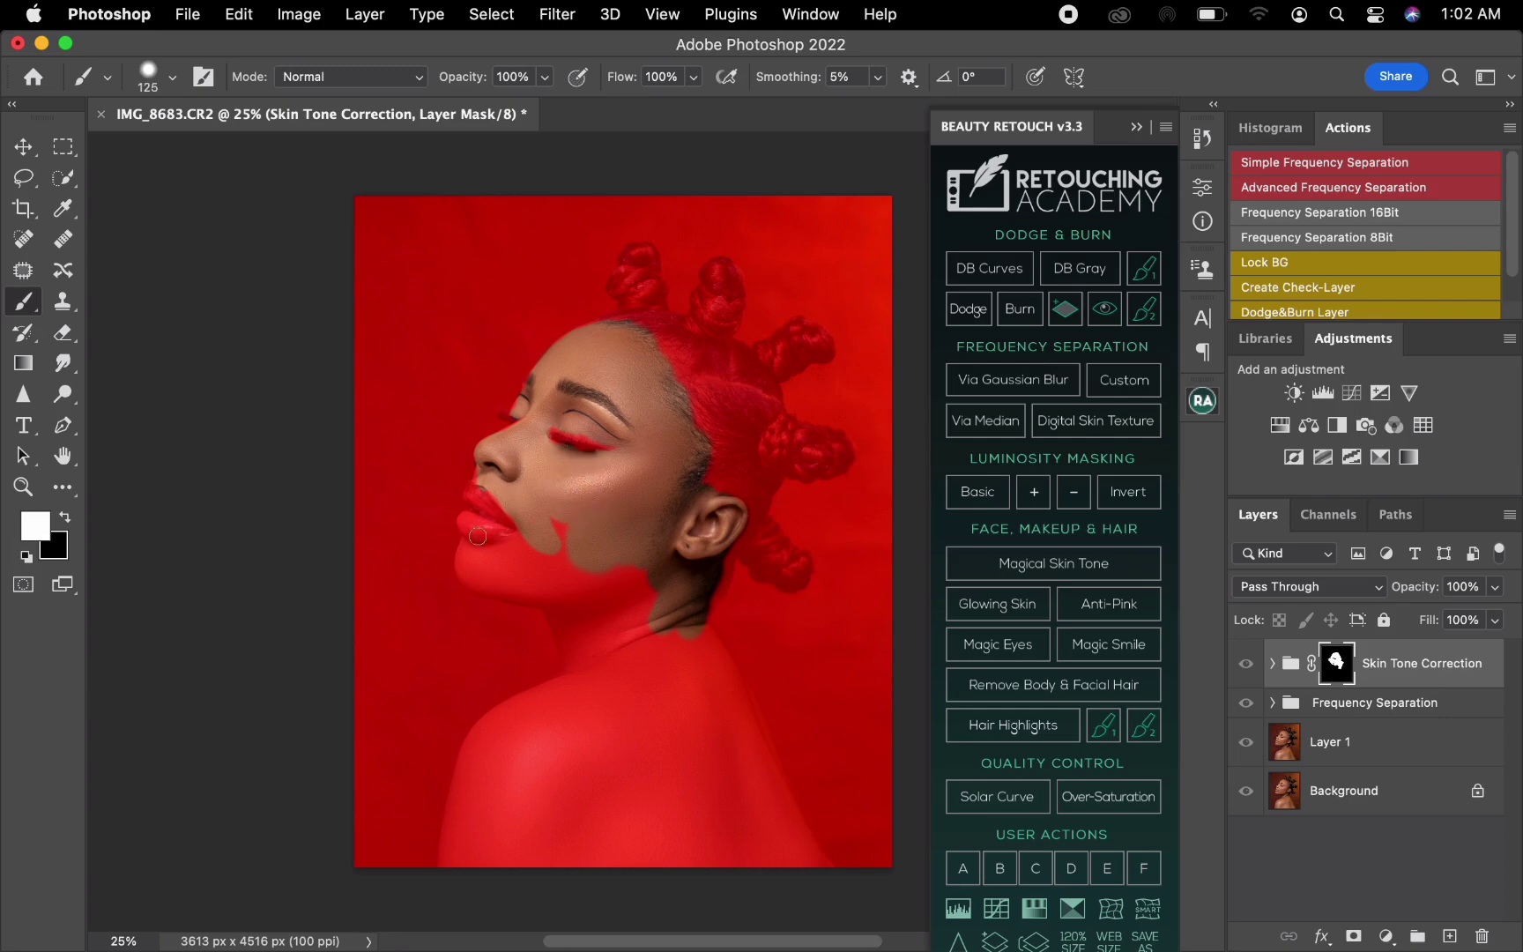
Paint the lips out of the mask in black, then paint the chin and jawline in with white
click(67, 518)
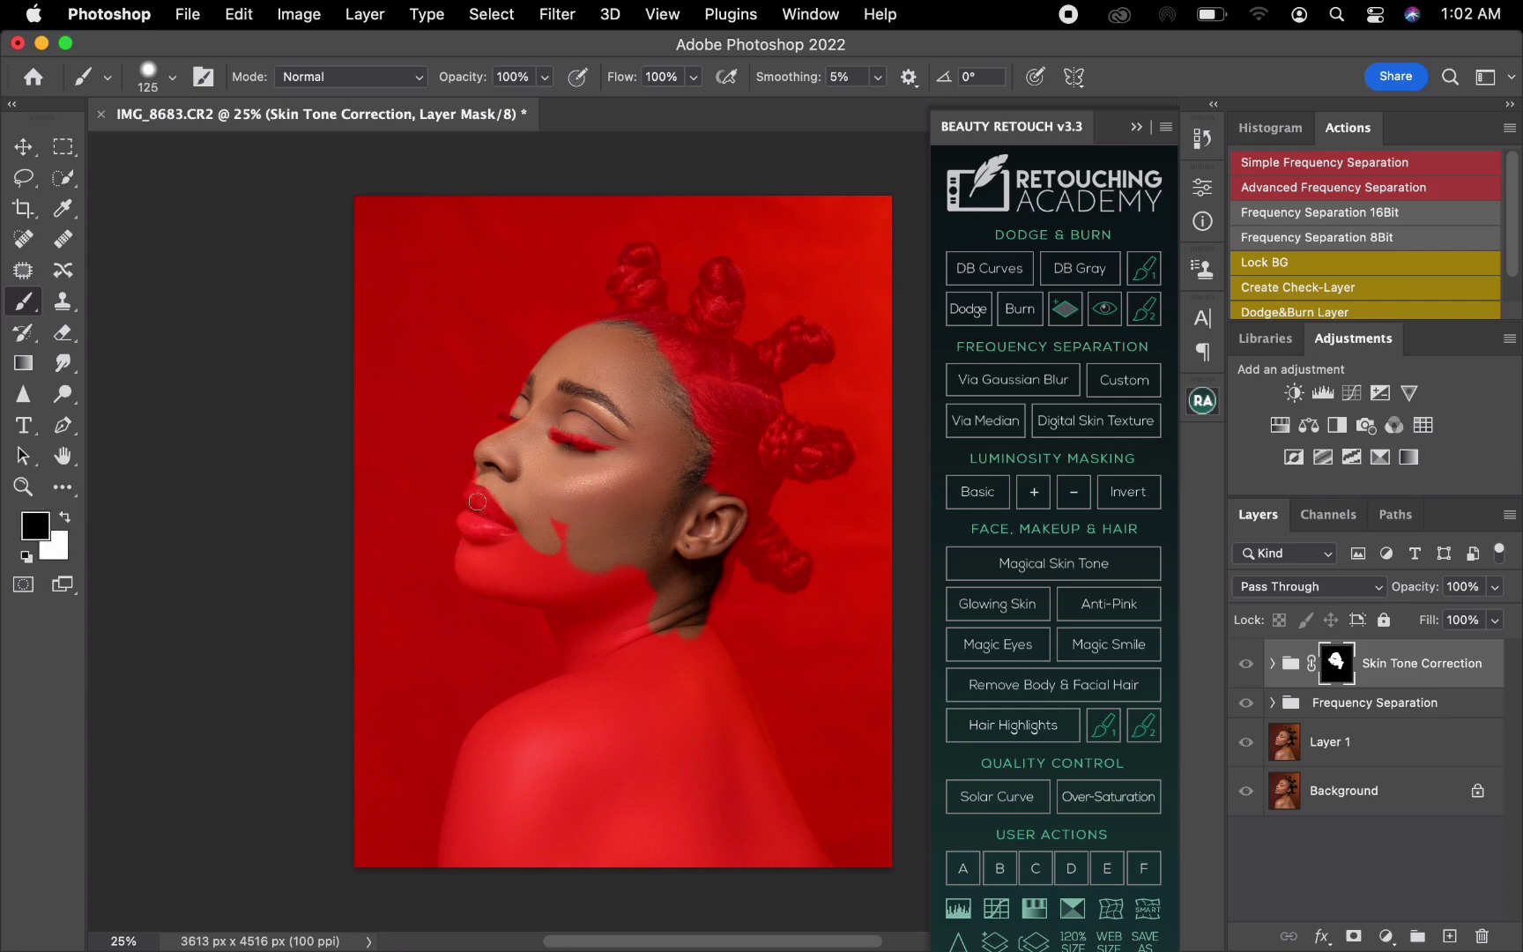
click(66, 520)
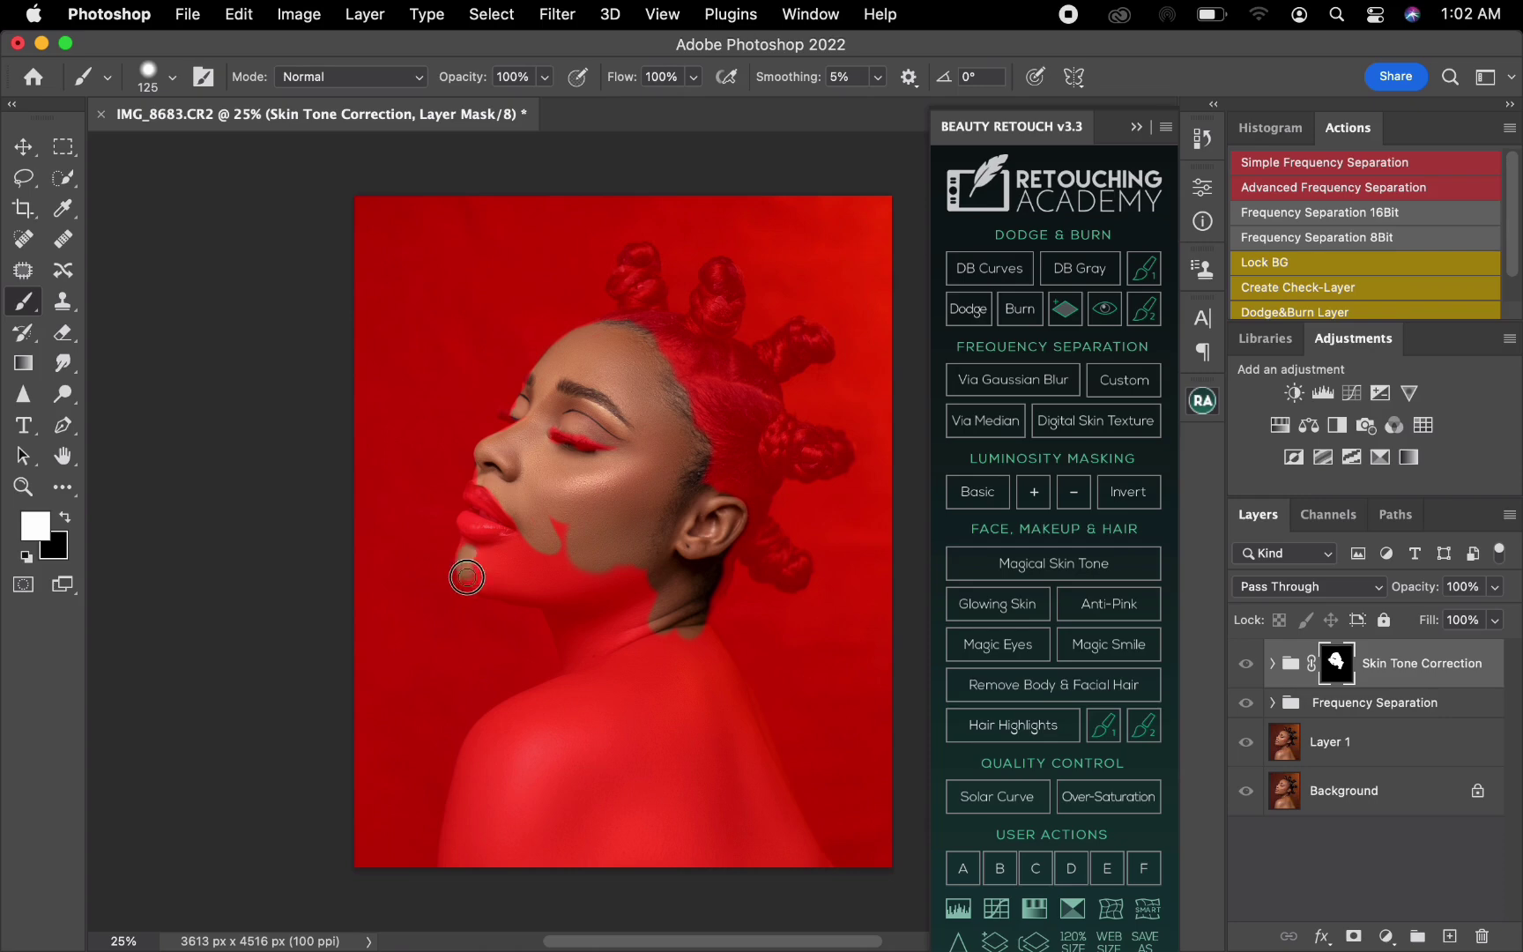
mouse_move(496, 587)
mouse_down()
mouse_move(471, 552)
mouse_move(508, 552)
mouse_move(494, 551)
mouse_move(523, 531)
mouse_move(484, 565)
mouse_move(540, 564)
mouse_move(520, 569)
mouse_move(543, 583)
mouse_move(499, 589)
mouse_move(547, 596)
mouse_move(574, 580)
mouse_move(561, 531)
mouse_move(584, 539)
mouse_move(623, 581)
mouse_move(606, 593)
mouse_move(637, 613)
mouse_move(624, 648)
mouse_move(580, 599)
mouse_move(589, 660)
mouse_move(566, 604)
mouse_move(583, 667)
mouse_move(564, 599)
mouse_up()
Paint the neck, shoulder and back into the mask with a larger brush, then refine the hairline down to 90 px
key(bracketright)
key(bracketright)
key(bracketright)
key(bracketright)
key(bracketright)
mouse_move(597, 662)
mouse_down()
mouse_move(488, 743)
mouse_move(459, 868)
mouse_move(474, 790)
mouse_move(505, 855)
mouse_move(500, 781)
mouse_move(499, 808)
mouse_move(558, 734)
mouse_move(572, 765)
mouse_move(602, 715)
mouse_move(615, 640)
mouse_move(636, 656)
mouse_move(579, 711)
mouse_move(612, 728)
mouse_move(645, 719)
mouse_move(656, 649)
mouse_move(678, 693)
mouse_move(736, 706)
mouse_move(690, 683)
mouse_move(696, 644)
mouse_move(807, 881)
mouse_move(690, 758)
mouse_move(624, 839)
mouse_move(569, 850)
mouse_move(634, 854)
mouse_move(616, 816)
mouse_up()
key(])
key(bracketleft)
key(bracketleft)
key(bracketleft)
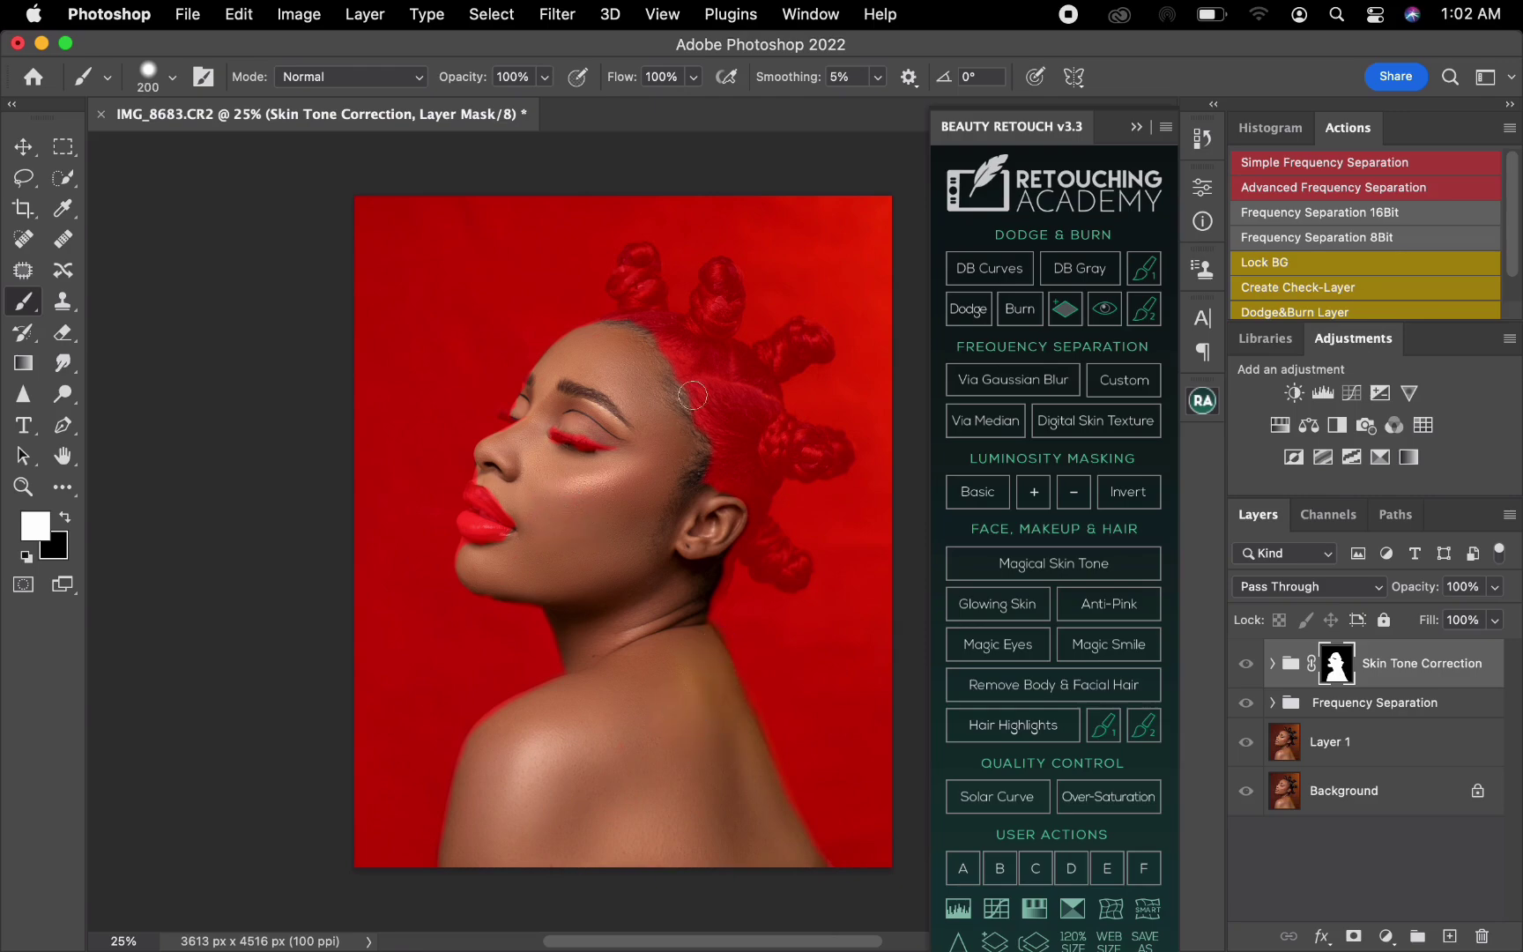
key(bracketleft)
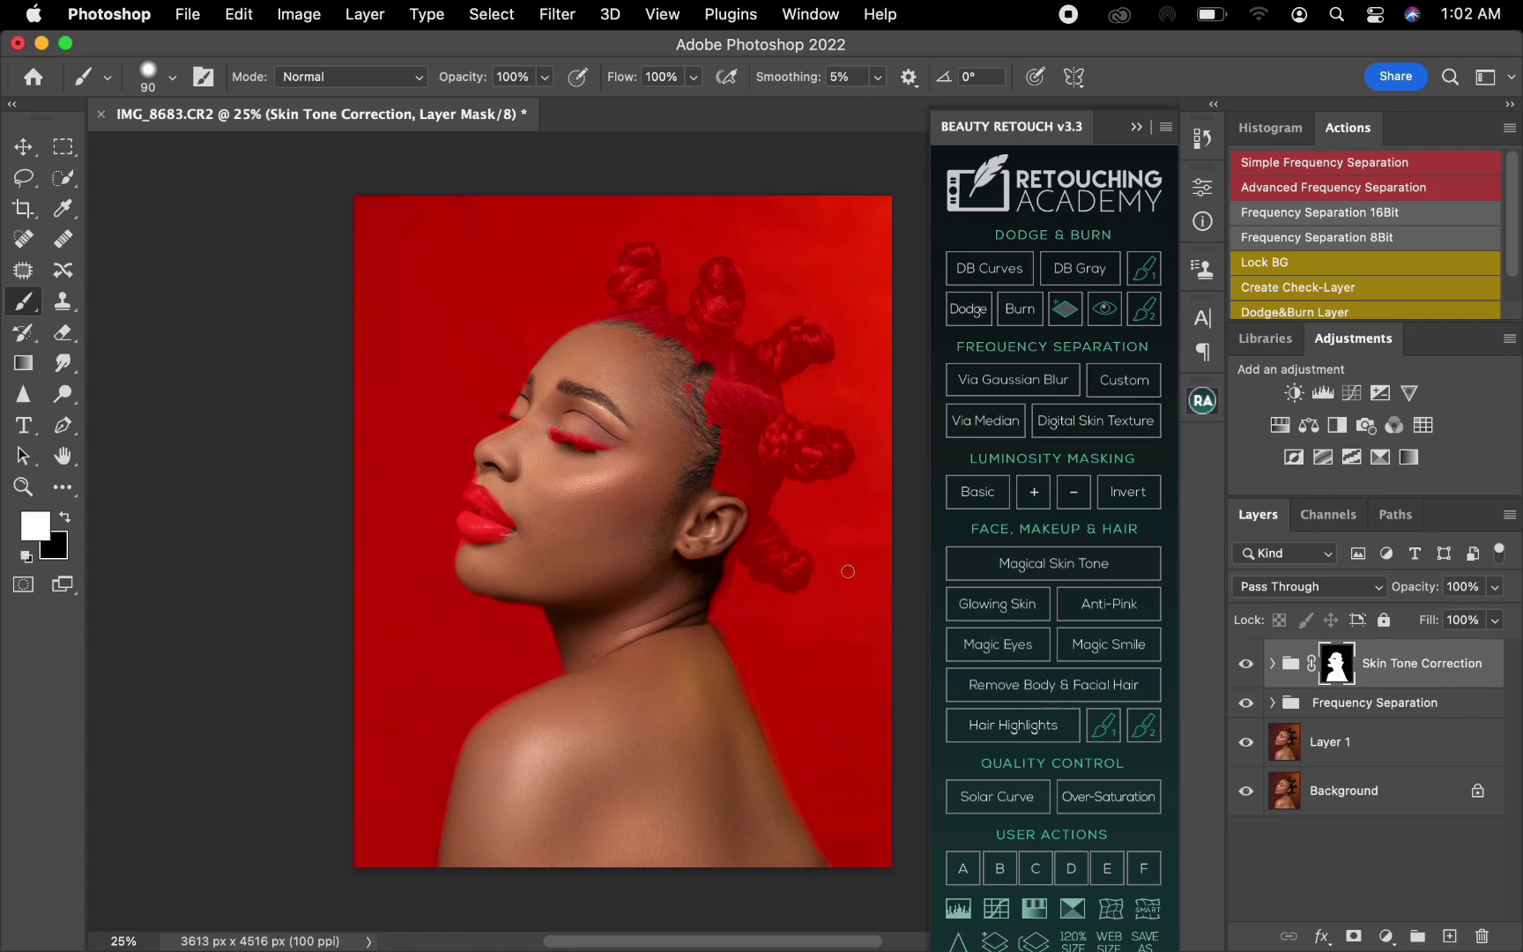
Hide the mask overlay and compare the portrait with and without the Skin Tone Correction group
key(backslash)
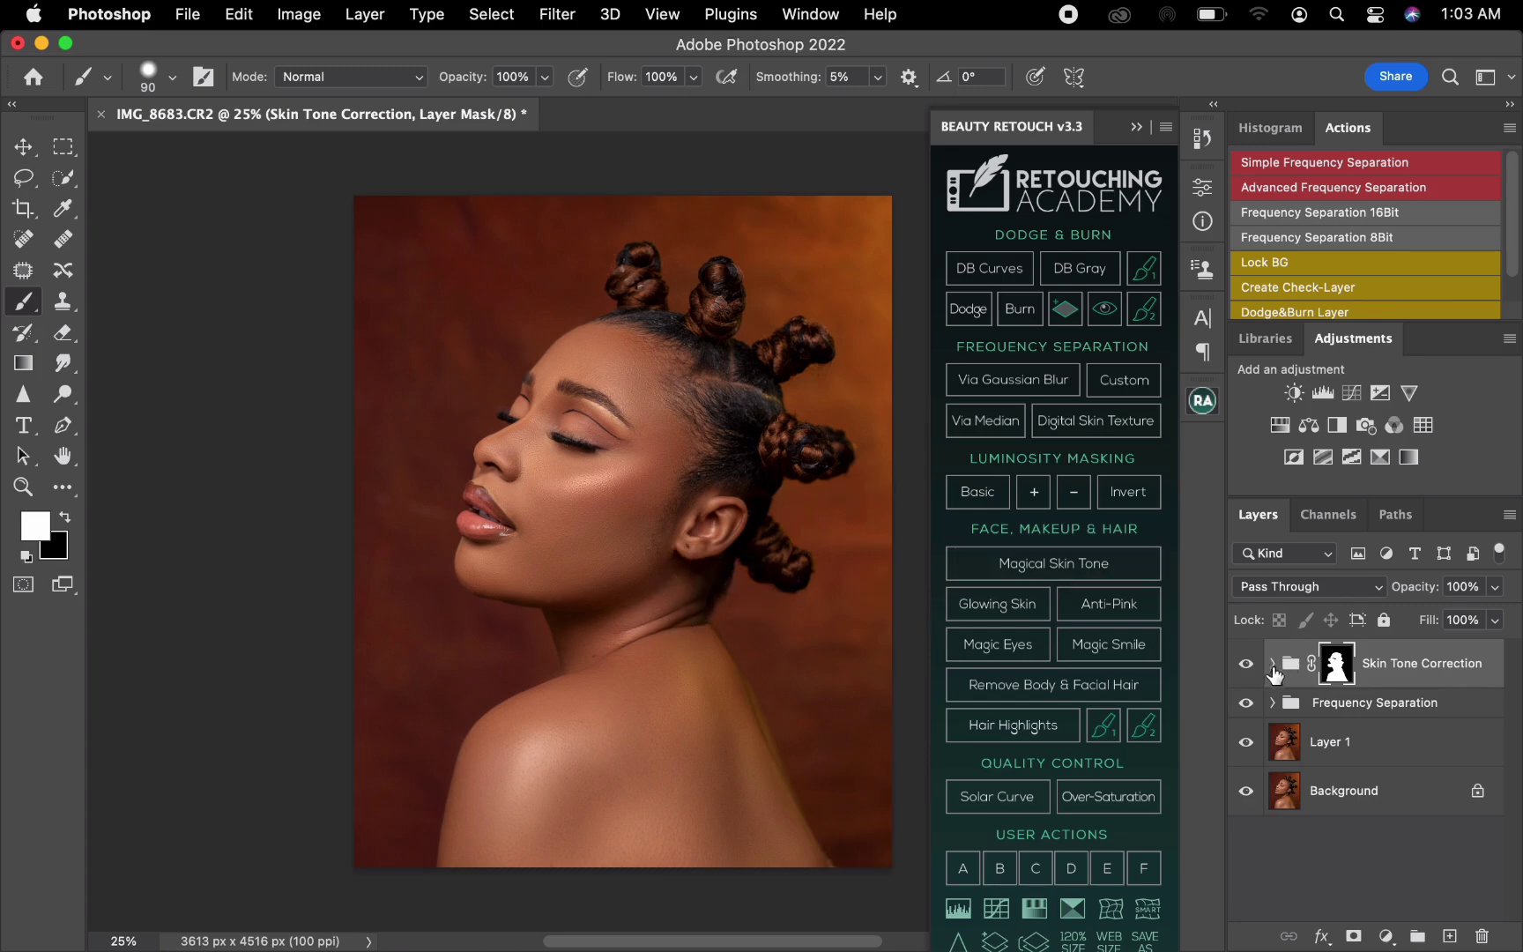
click(1246, 664)
click(1248, 667)
Lasso the nose, eye and cheek area of the face, and add the shoulder and upper back to the selection
click(24, 179)
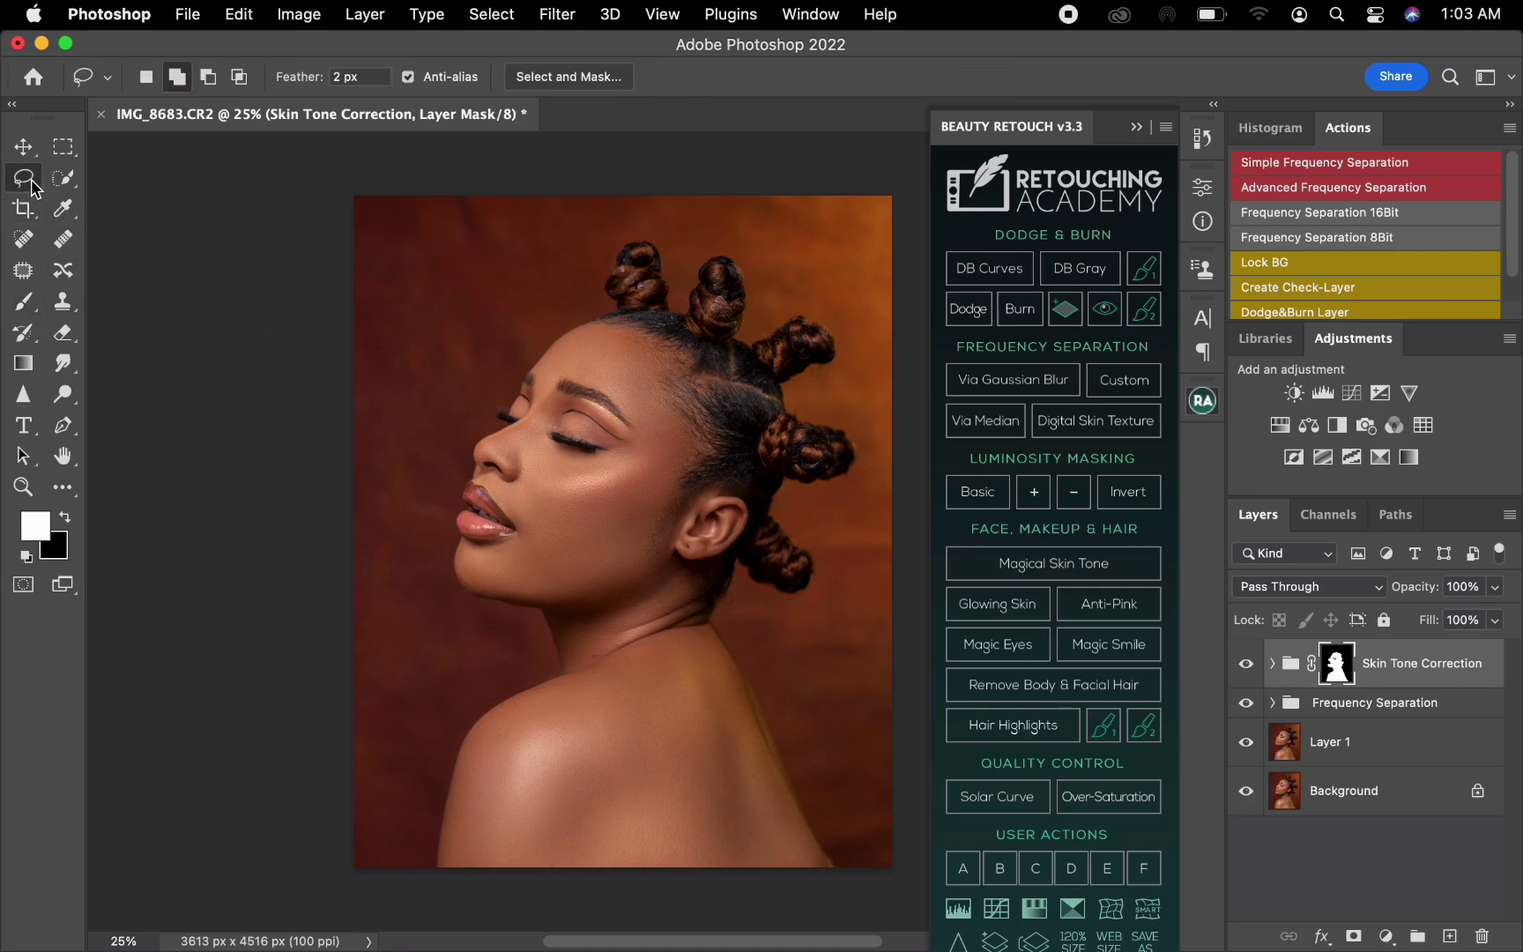
click(29, 184)
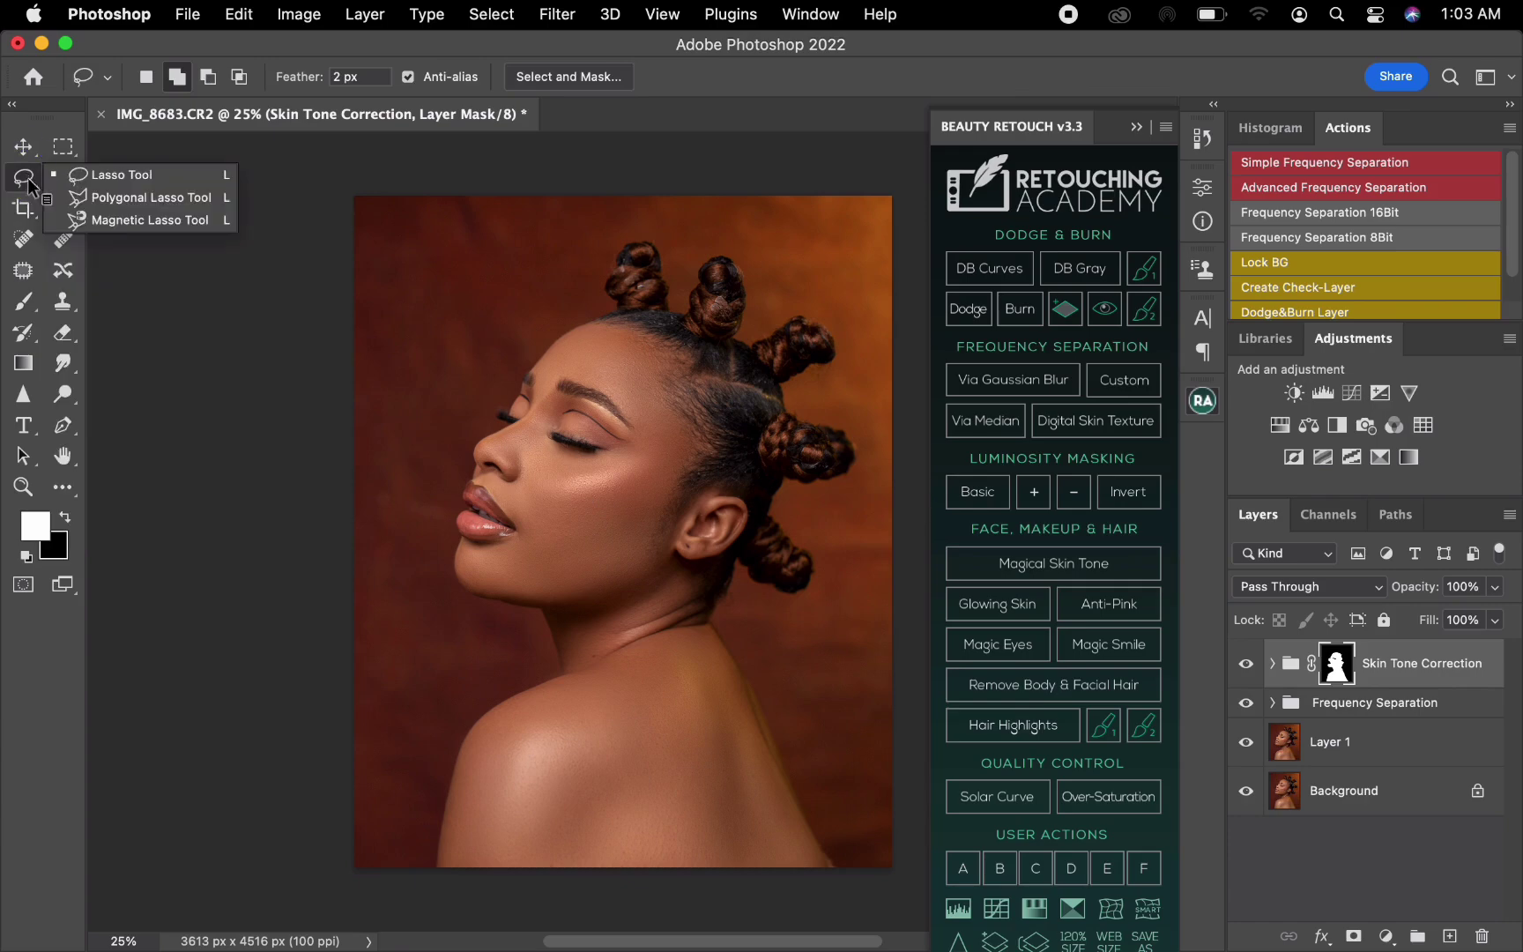
click(125, 178)
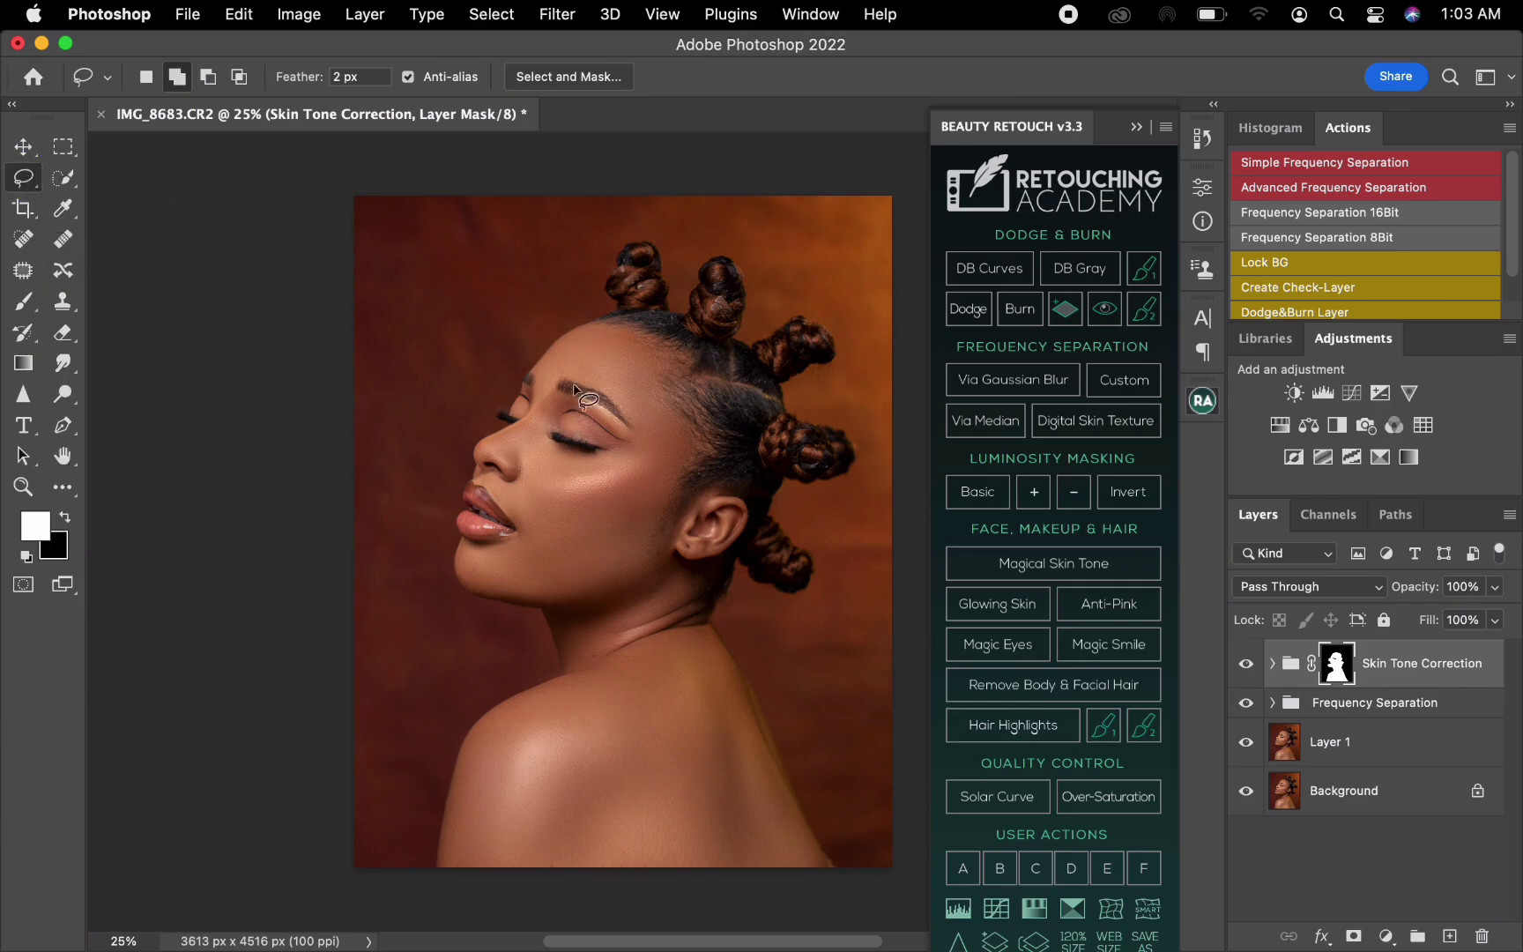
mouse_move(573, 388)
mouse_down()
mouse_move(556, 388)
mouse_move(603, 331)
mouse_move(537, 364)
mouse_move(477, 449)
mouse_move(480, 487)
mouse_move(520, 523)
mouse_move(639, 481)
mouse_move(626, 451)
mouse_move(587, 451)
mouse_move(566, 414)
mouse_move(645, 411)
mouse_move(608, 335)
mouse_move(617, 357)
mouse_move(668, 365)
mouse_move(653, 423)
mouse_move(564, 388)
mouse_move(578, 351)
mouse_move(661, 295)
mouse_move(642, 388)
mouse_up()
key(shift)
click(525, 734)
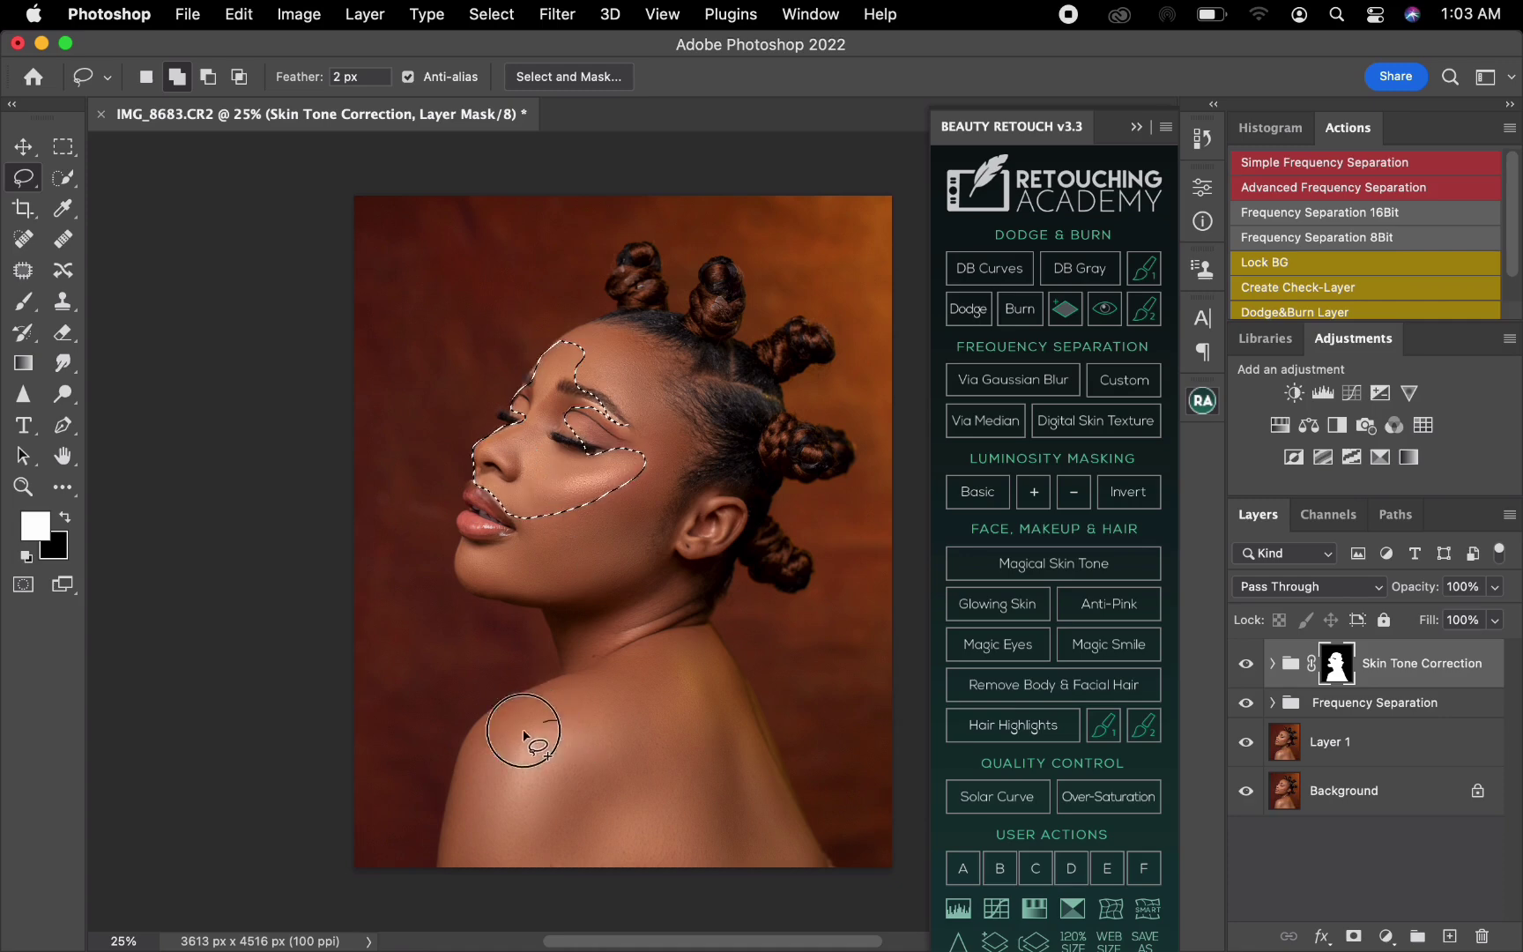
mouse_move(524, 734)
mouse_down()
mouse_move(490, 778)
mouse_move(483, 827)
mouse_move(544, 877)
mouse_move(649, 893)
mouse_move(716, 877)
mouse_move(685, 797)
mouse_move(588, 704)
mouse_move(540, 707)
mouse_move(489, 744)
mouse_move(550, 808)
mouse_move(596, 691)
mouse_move(550, 696)
mouse_move(490, 740)
mouse_move(462, 797)
mouse_move(476, 864)
mouse_up()
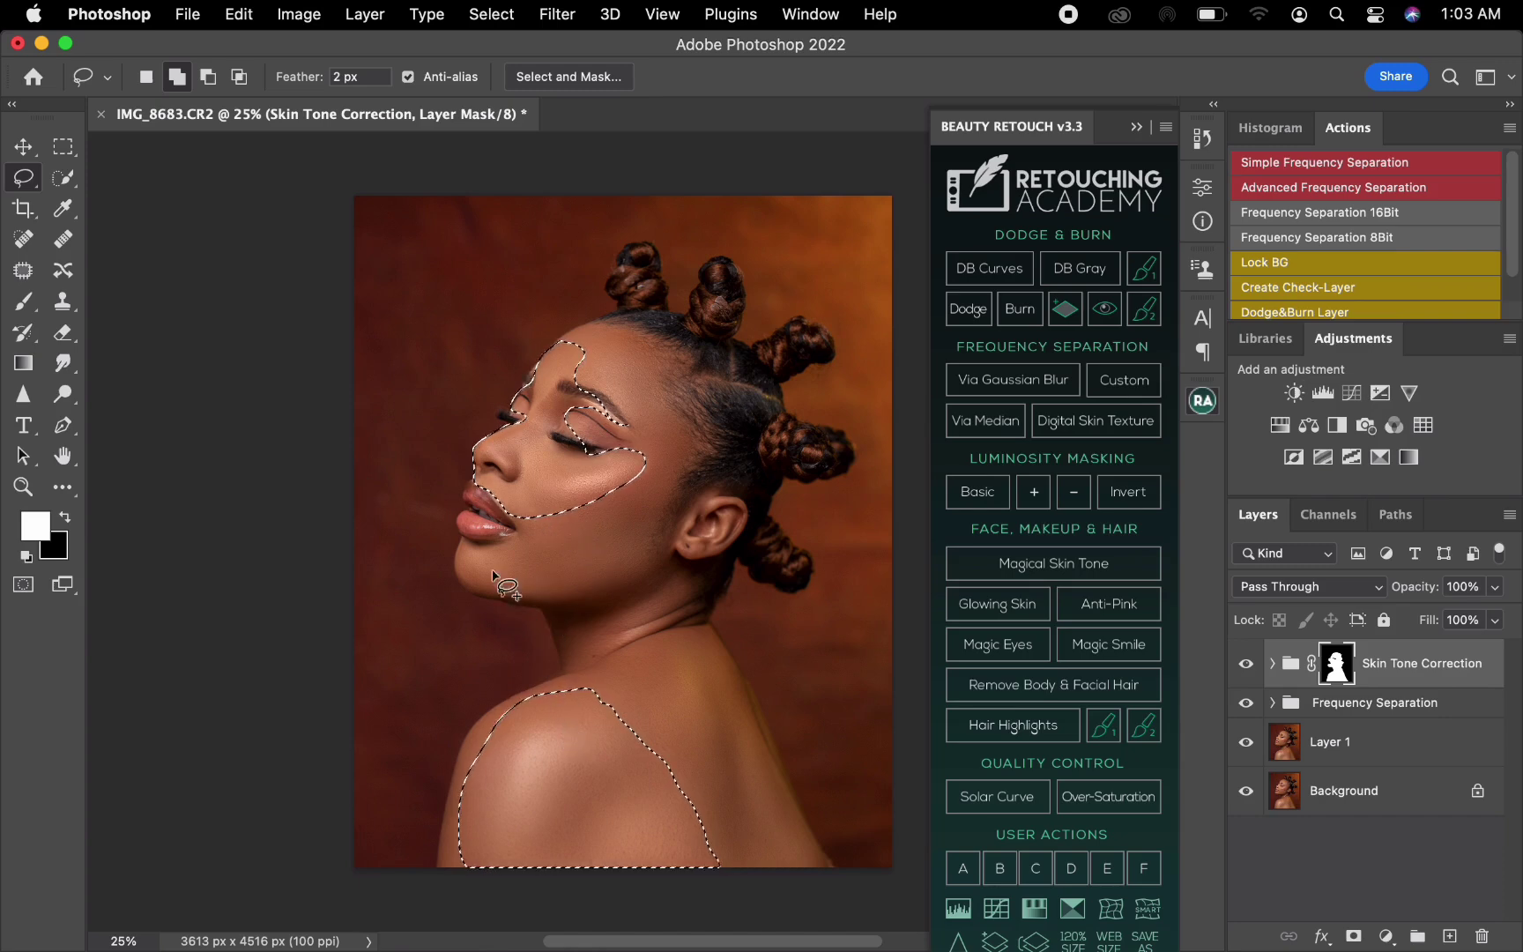
Feather the face and shoulder selection by 66 pixels
right_click(592, 609)
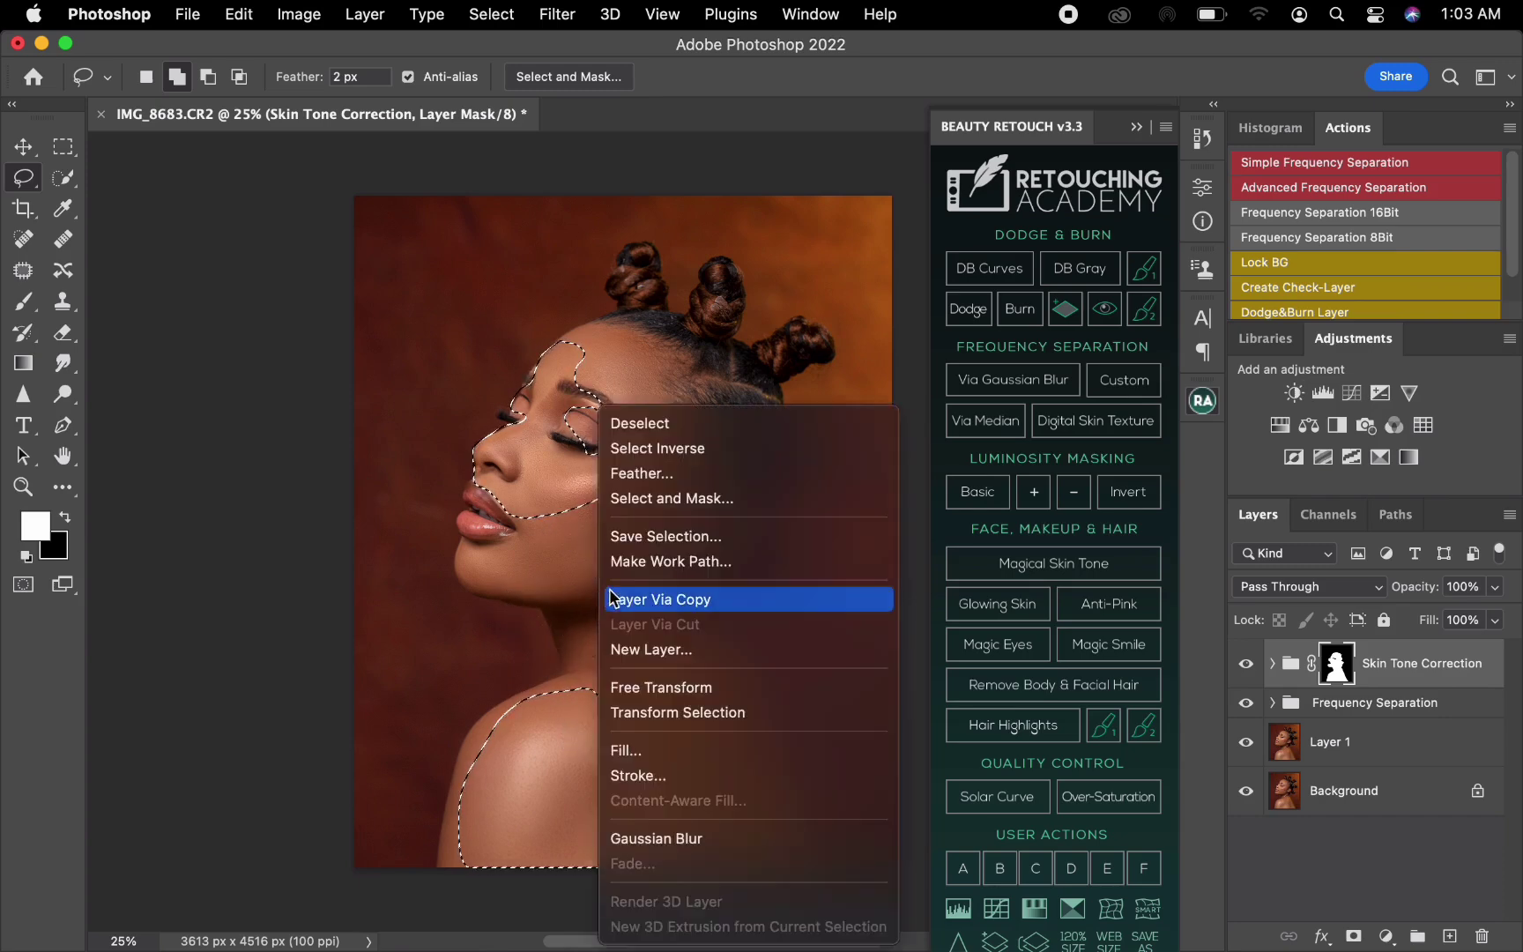
click(640, 476)
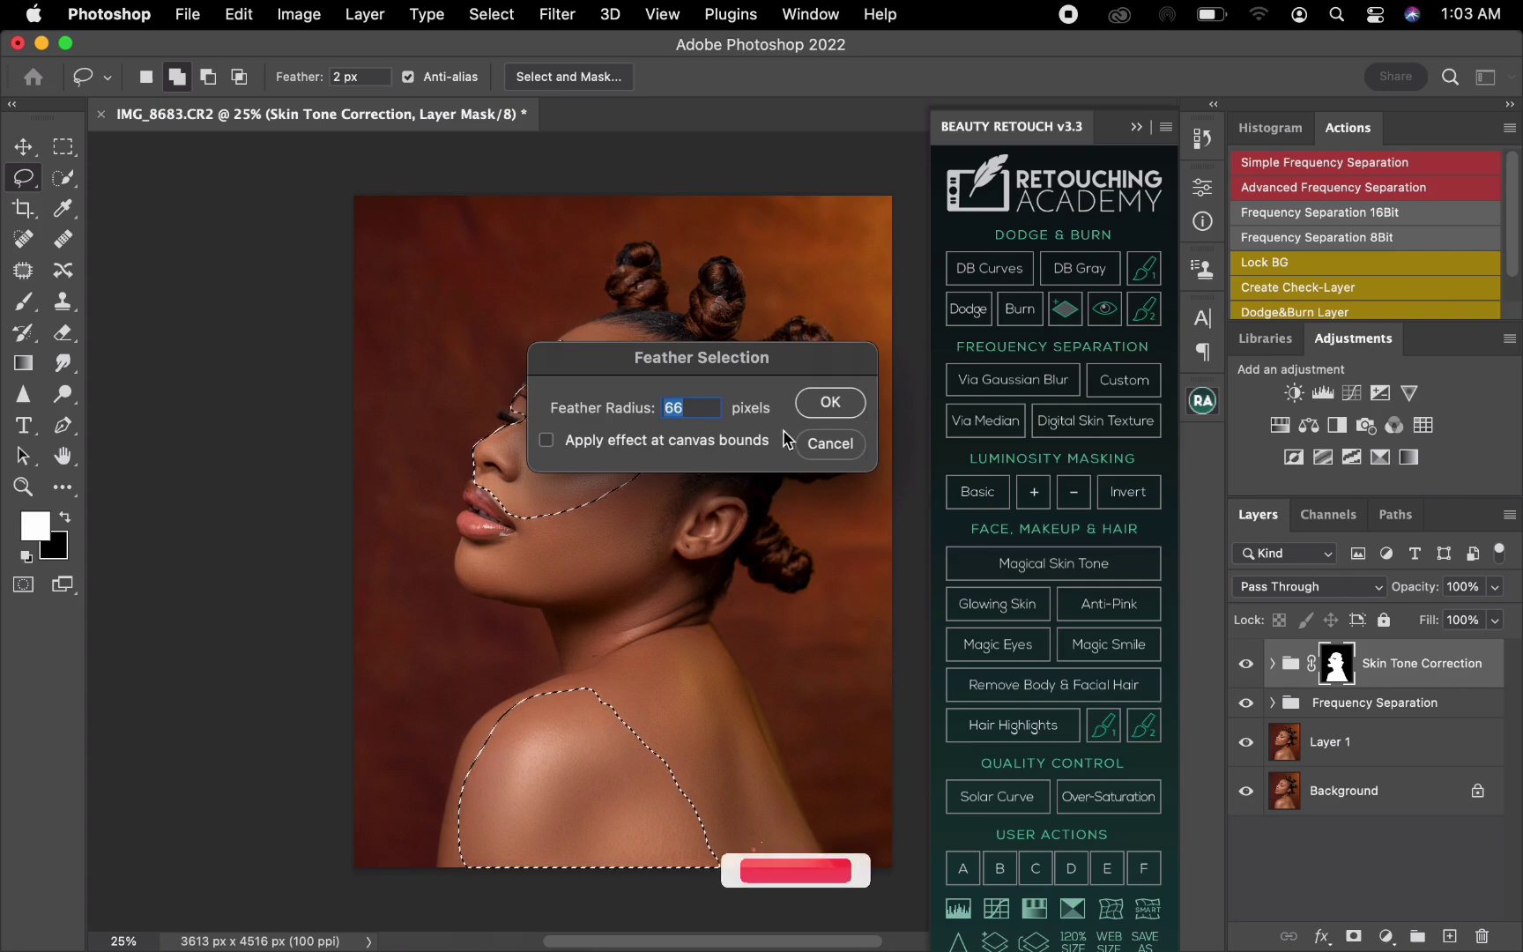
click(836, 407)
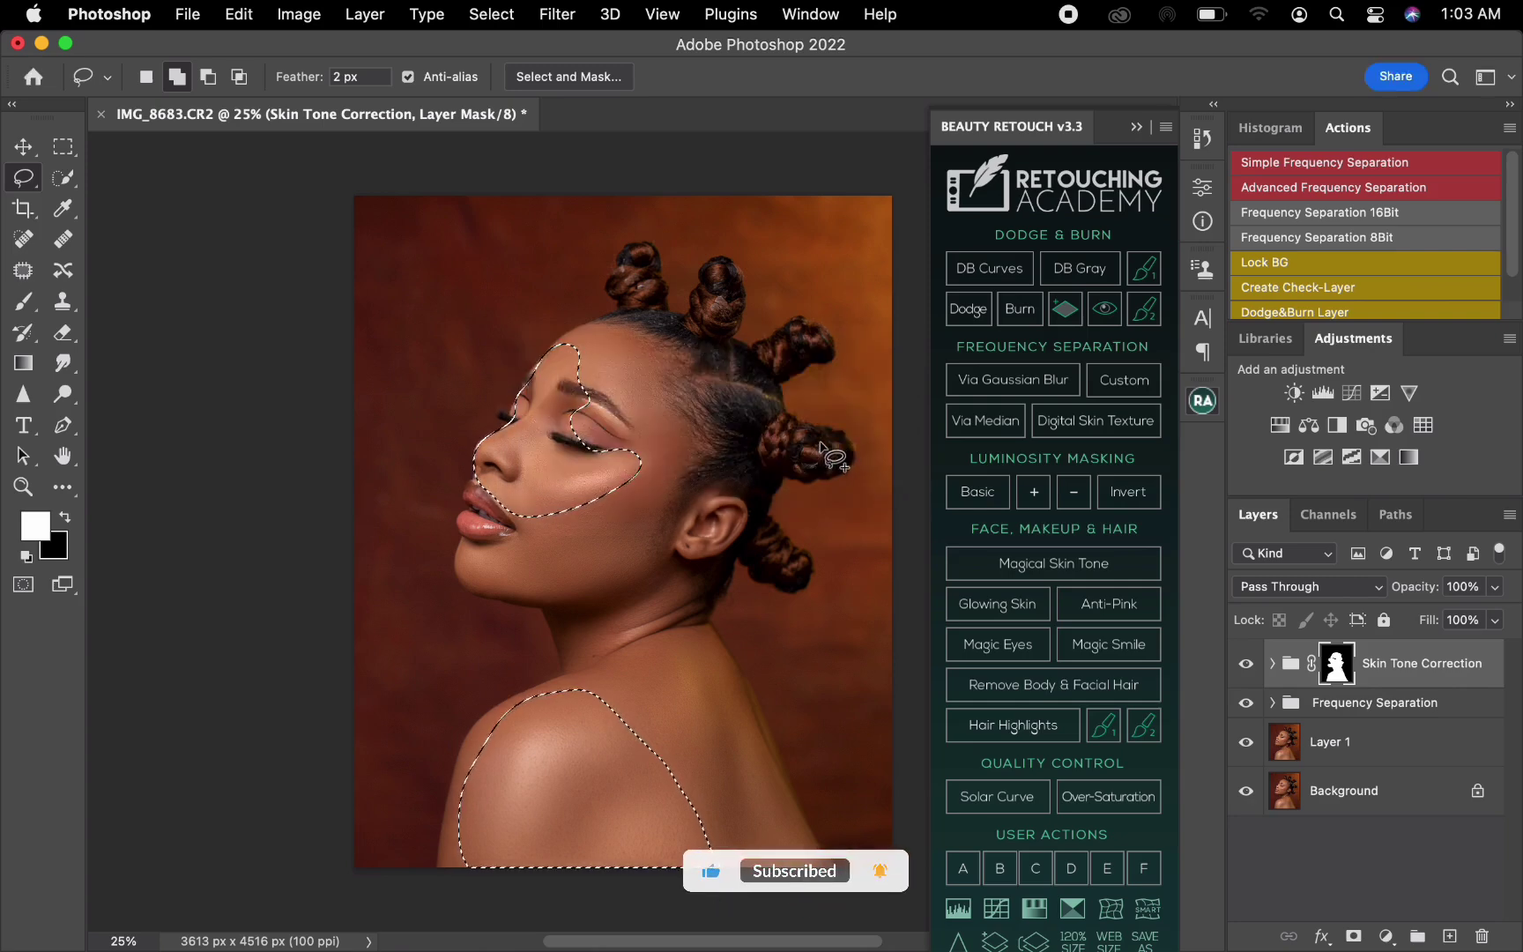
Add a Curves adjustment above the Frequency Separation group with a midtone point at input 133, output 126, and check its effect
click(1347, 705)
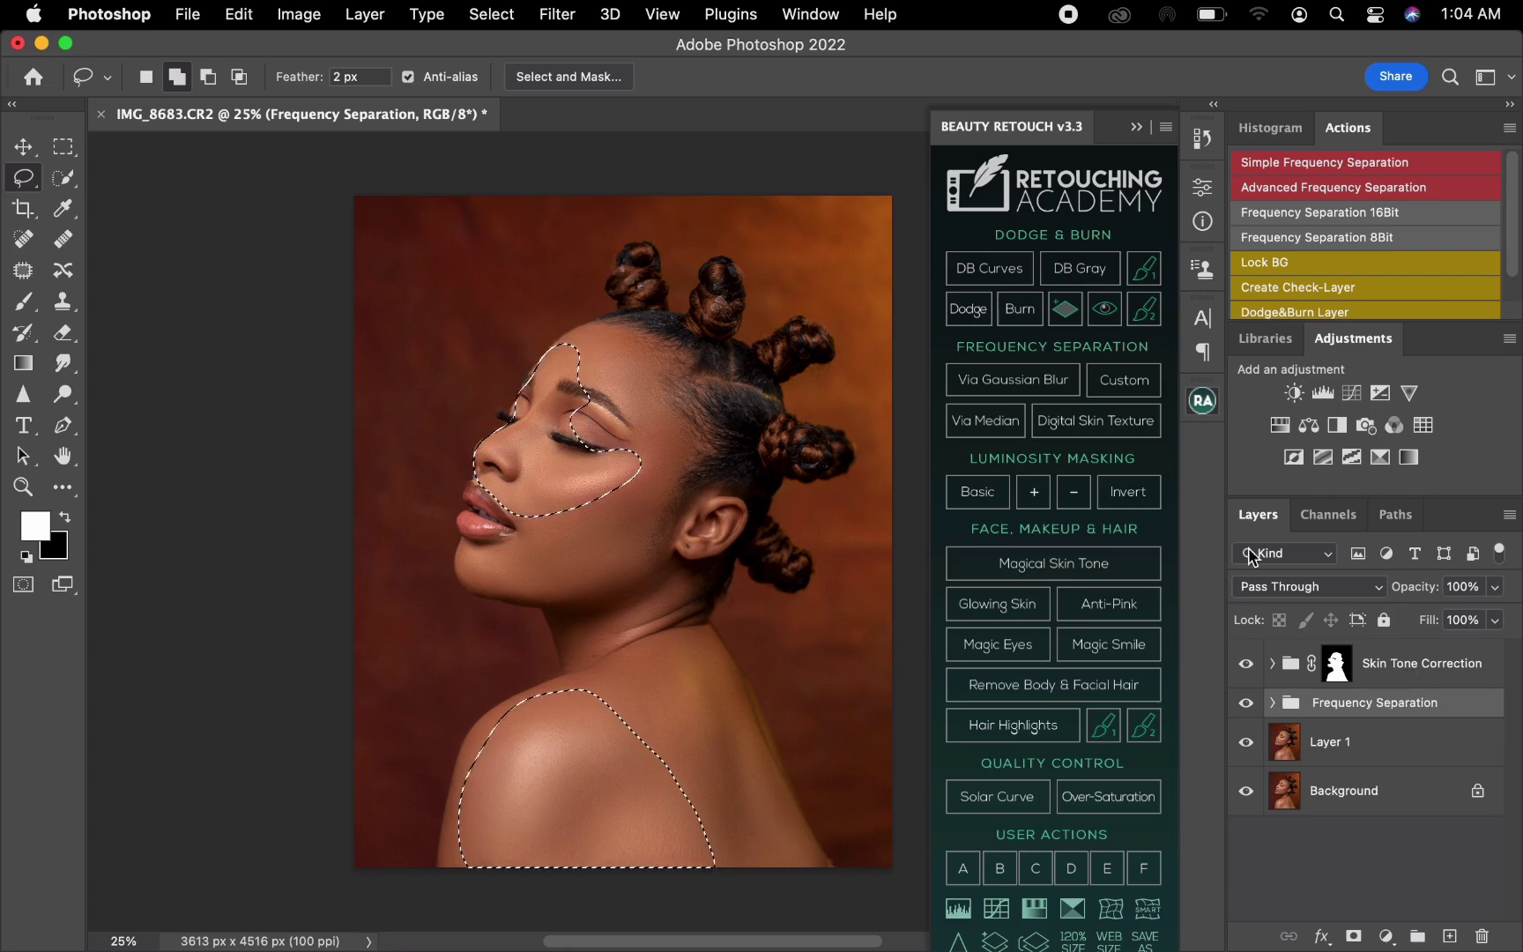
click(1351, 393)
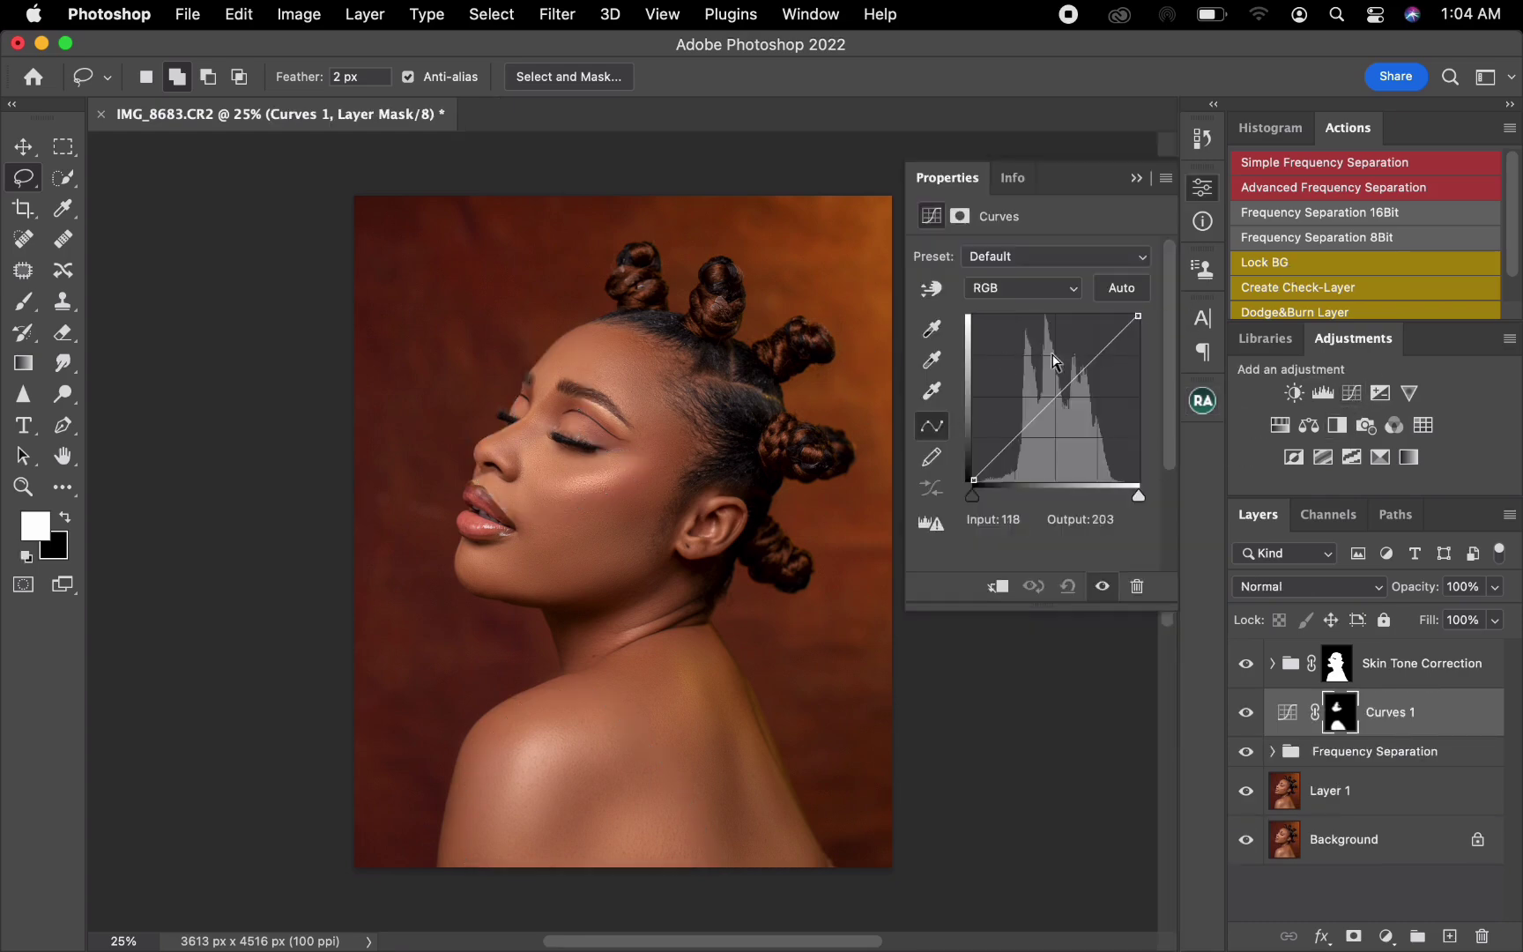
click(1061, 398)
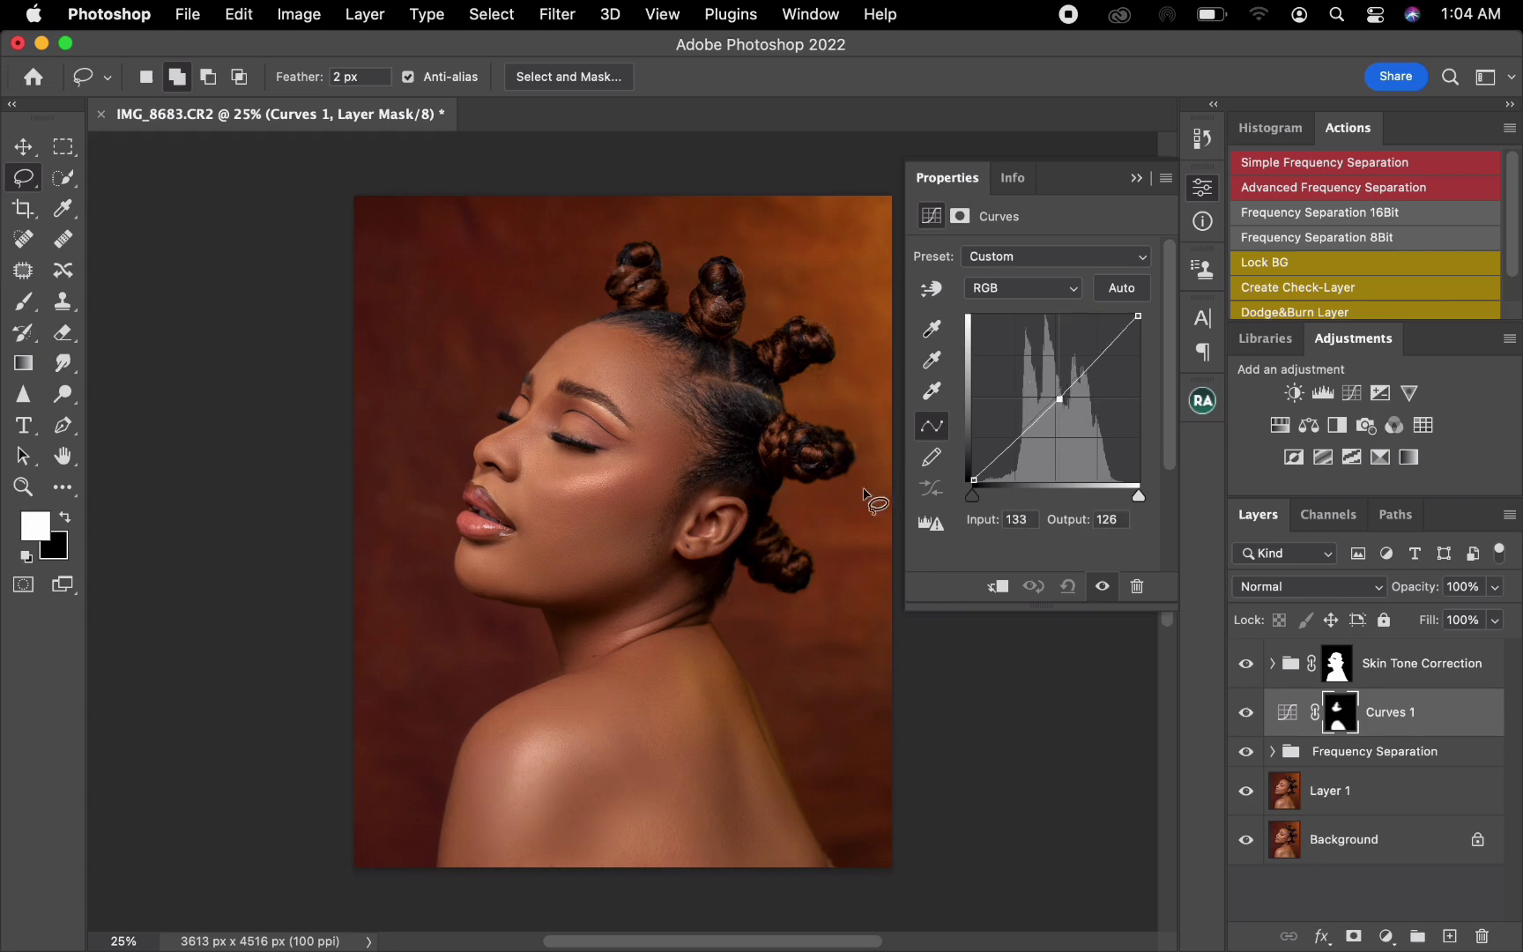
click(1247, 713)
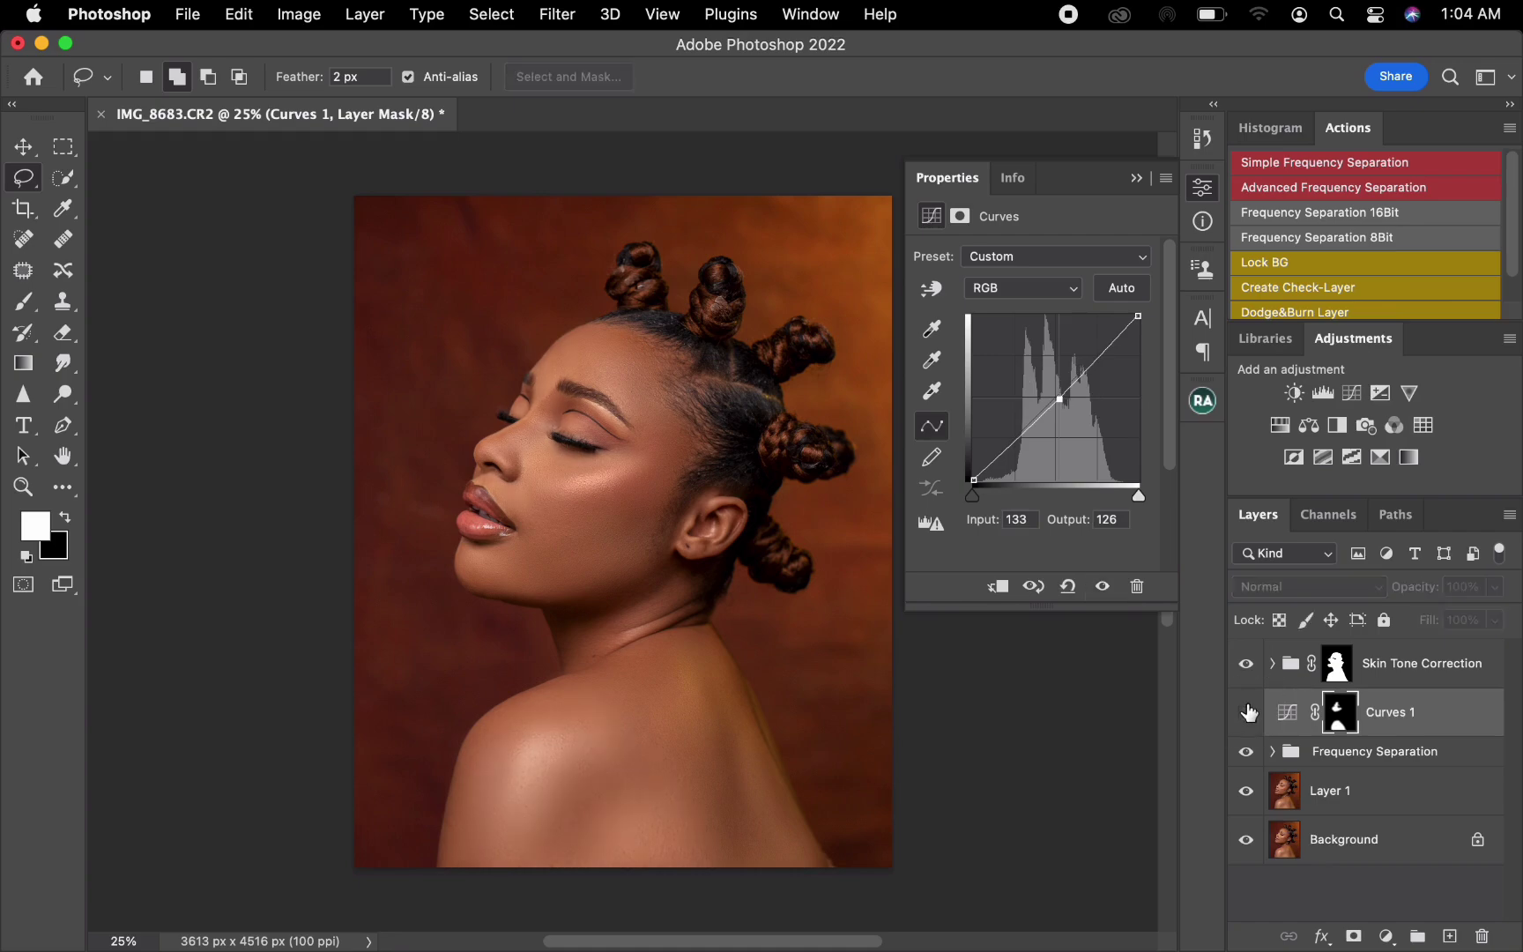
click(1251, 712)
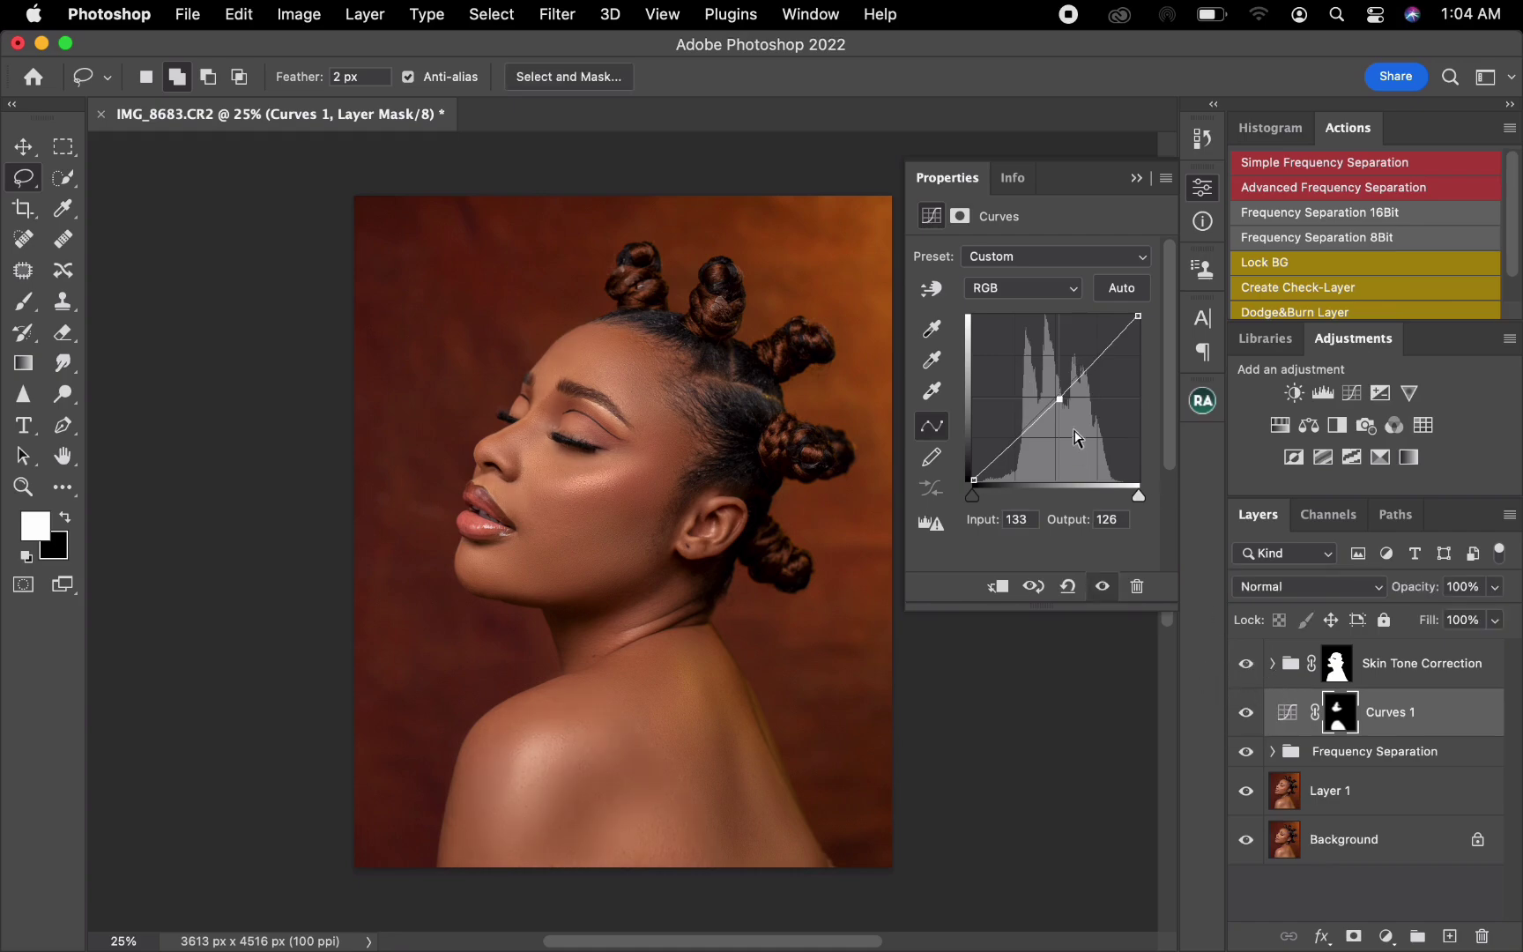
click(1136, 180)
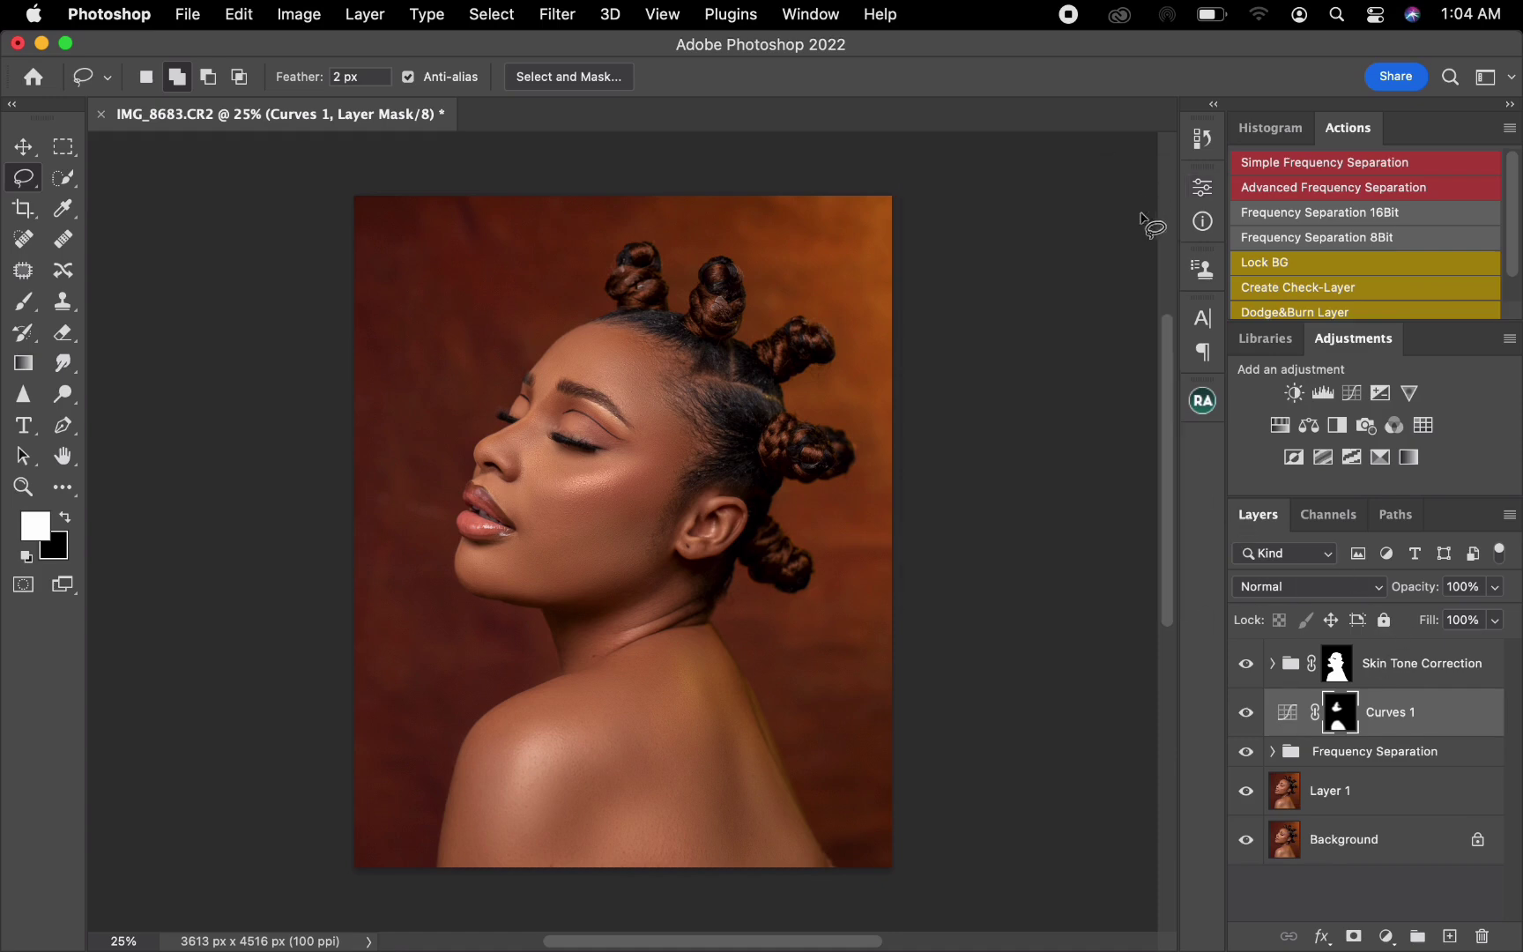
Lower the Curves adjustment's opacity to 85% and compare the portrait with and without it
click(1246, 712)
click(1245, 712)
drag(1421, 589, 1401, 599)
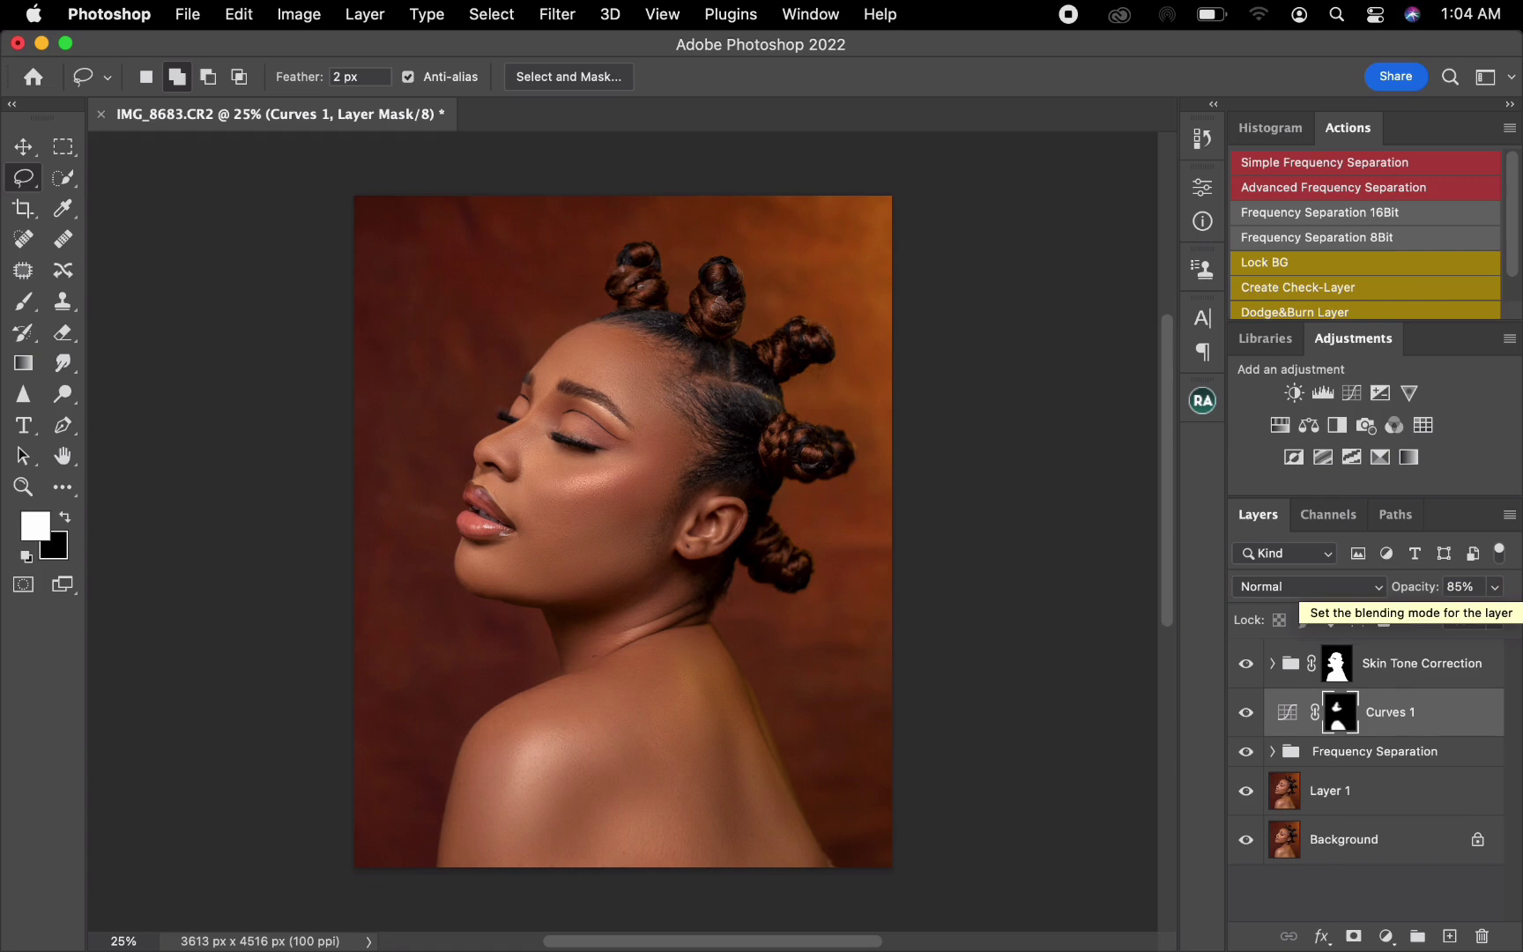
click(1247, 716)
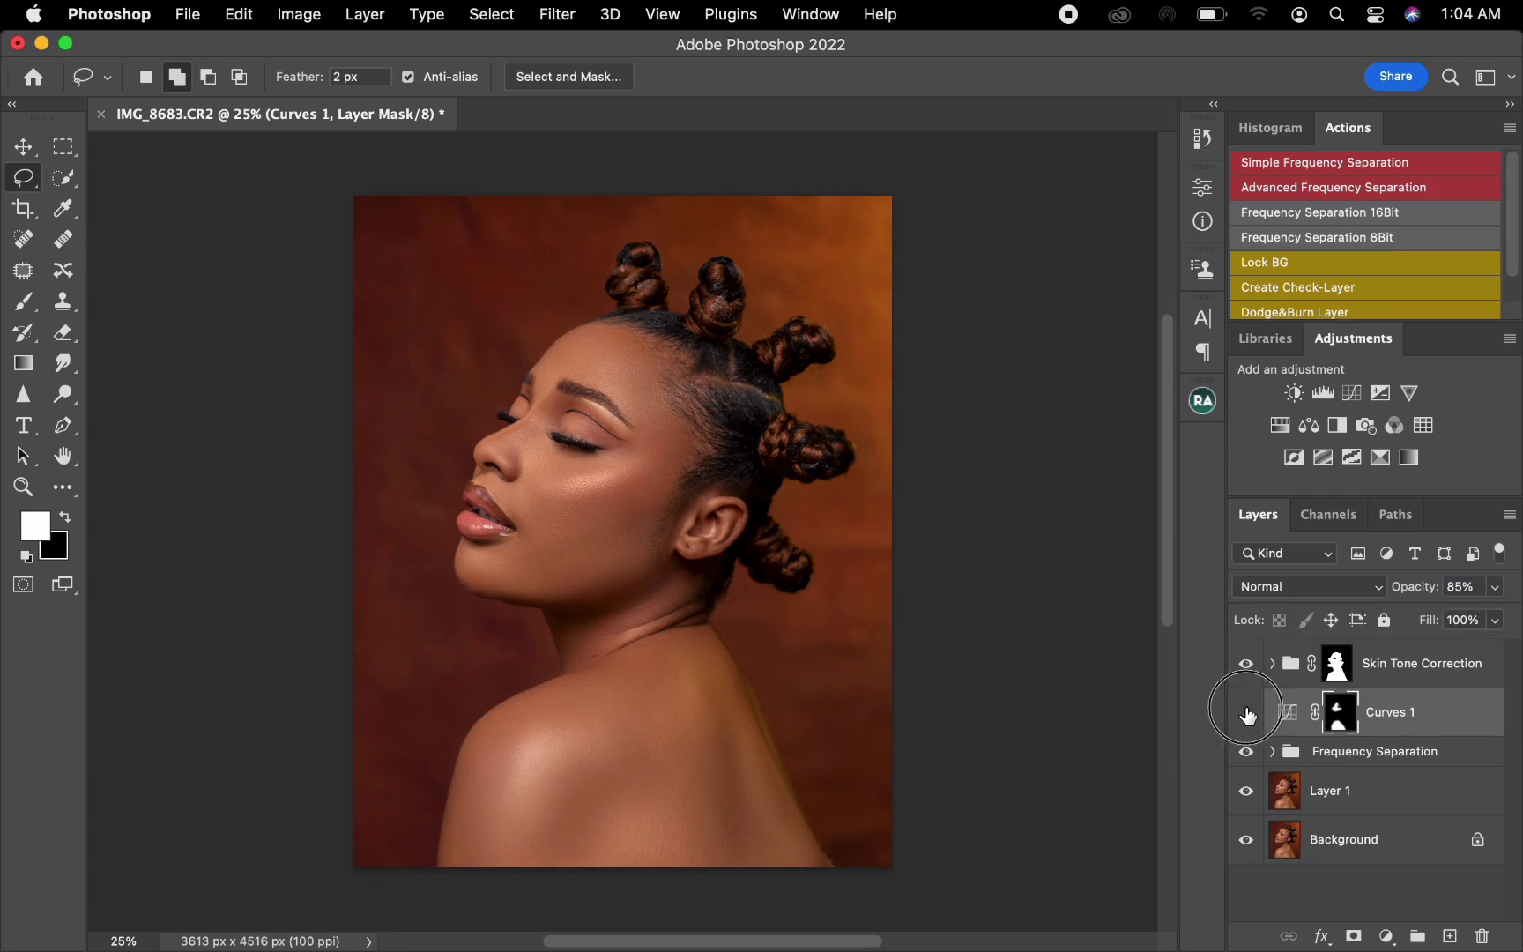
click(1247, 716)
click(1250, 716)
click(1248, 714)
Add a Selective Color adjustment above the Skin Tone Correction group, with Reds at Cyan -5, Magenta +2, Yellow +2 and Black +4
click(1388, 674)
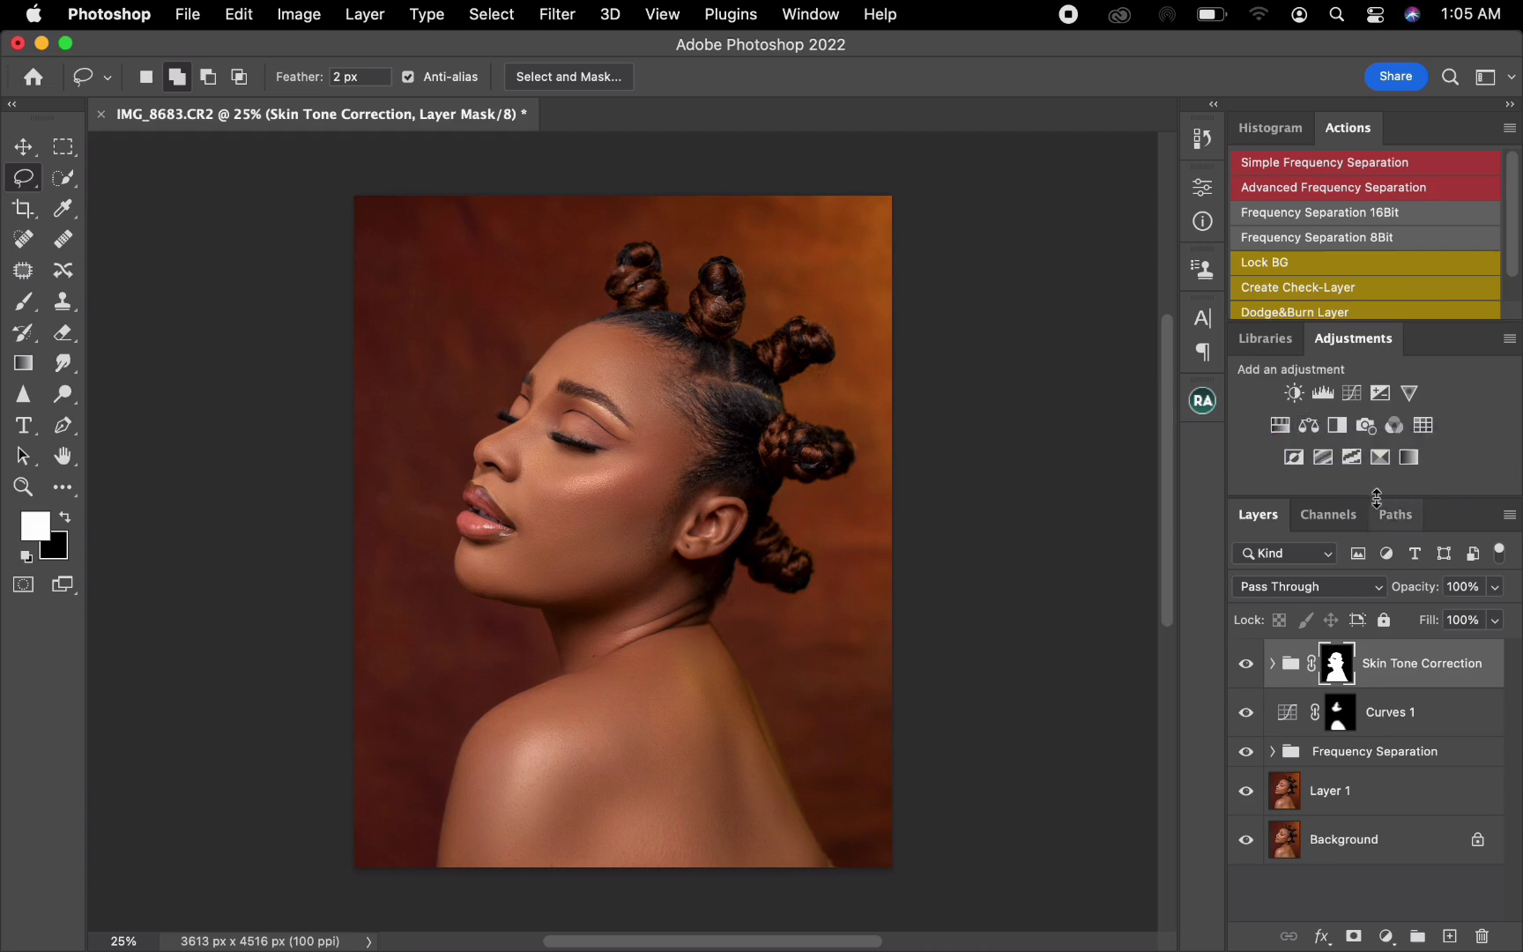
click(1381, 456)
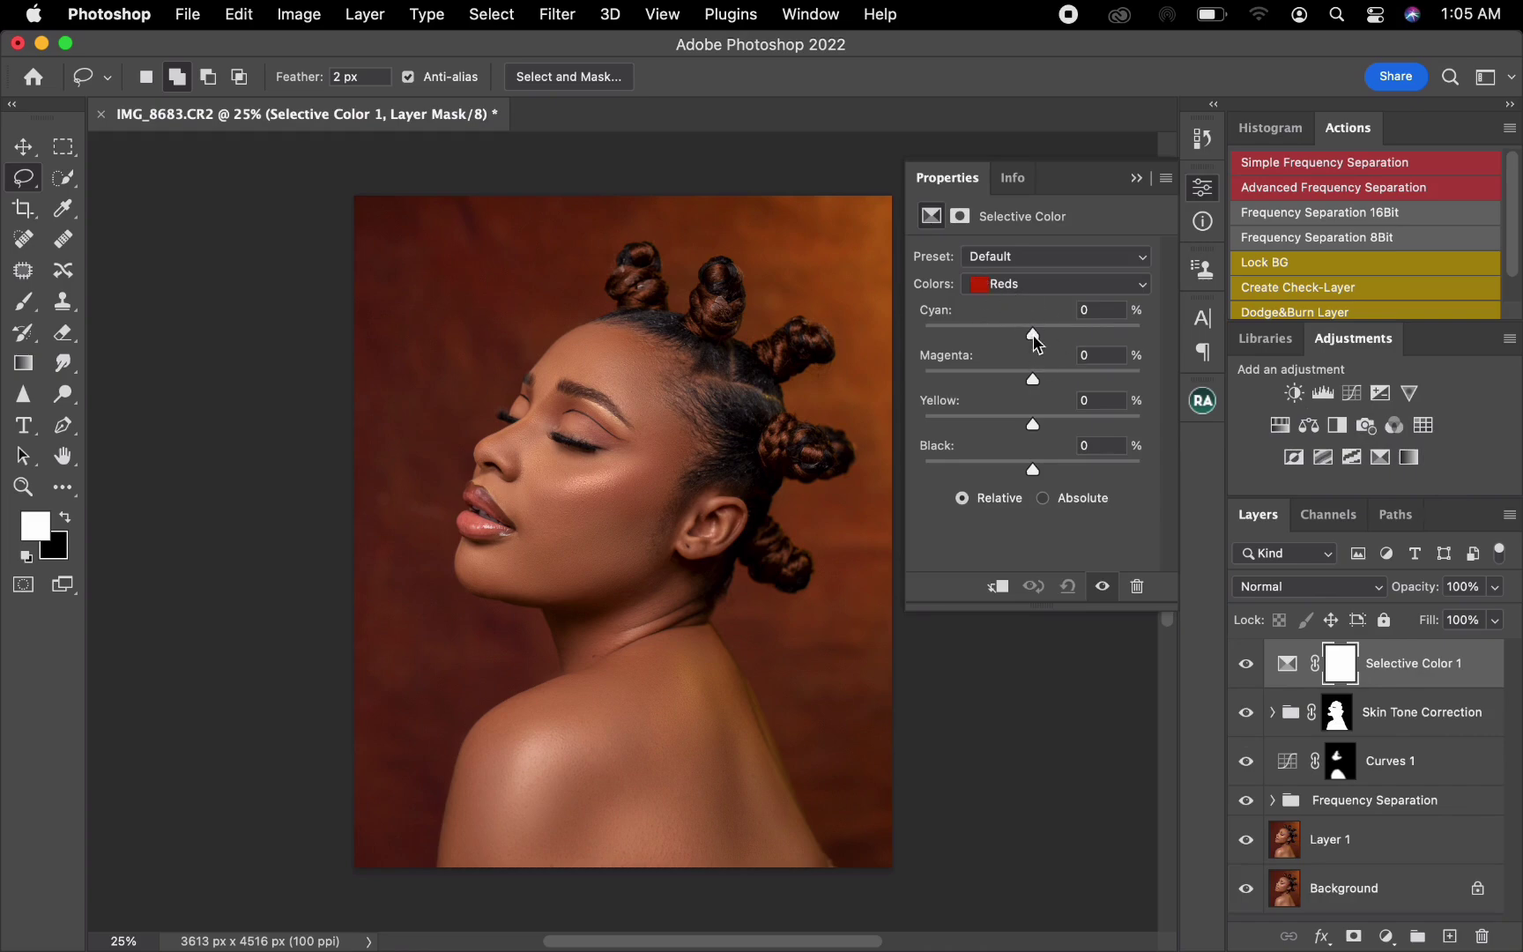
mouse_move(1032, 335)
mouse_down()
mouse_move(986, 340)
mouse_move(1082, 343)
mouse_move(1020, 341)
mouse_move(1037, 382)
mouse_move(1131, 381)
mouse_move(1023, 385)
mouse_move(1038, 386)
mouse_move(1027, 333)
mouse_up()
click(1031, 429)
drag(1035, 430, 1041, 484)
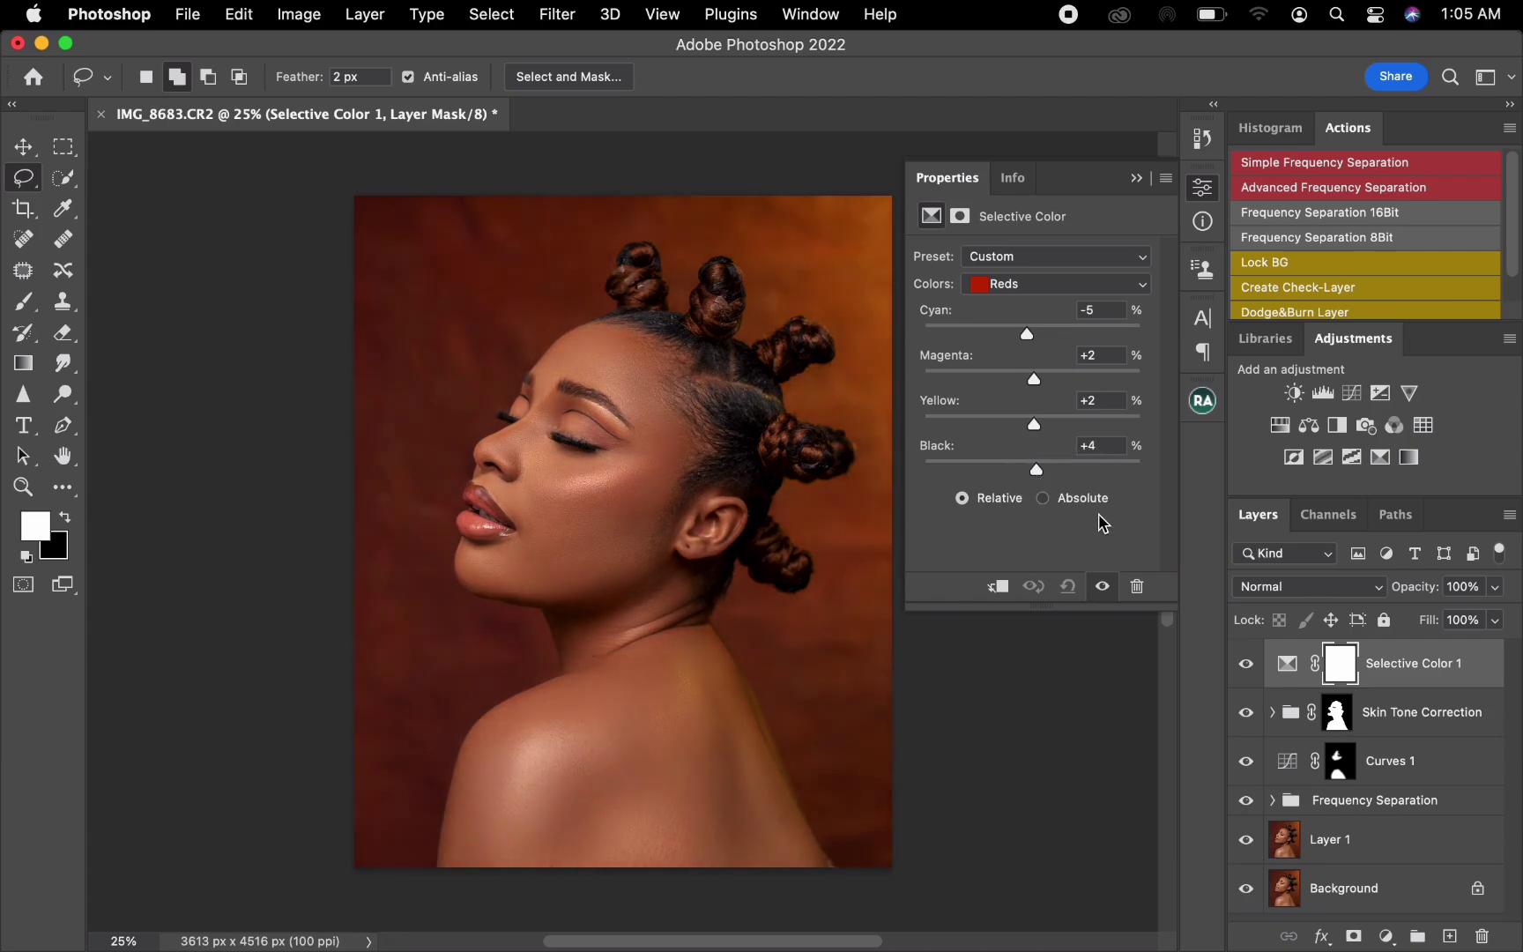
Set the Yellows in the Selective Color adjustment to Cyan +7, Magenta +1, Yellow +2 and Black +4
click(1023, 284)
click(1033, 300)
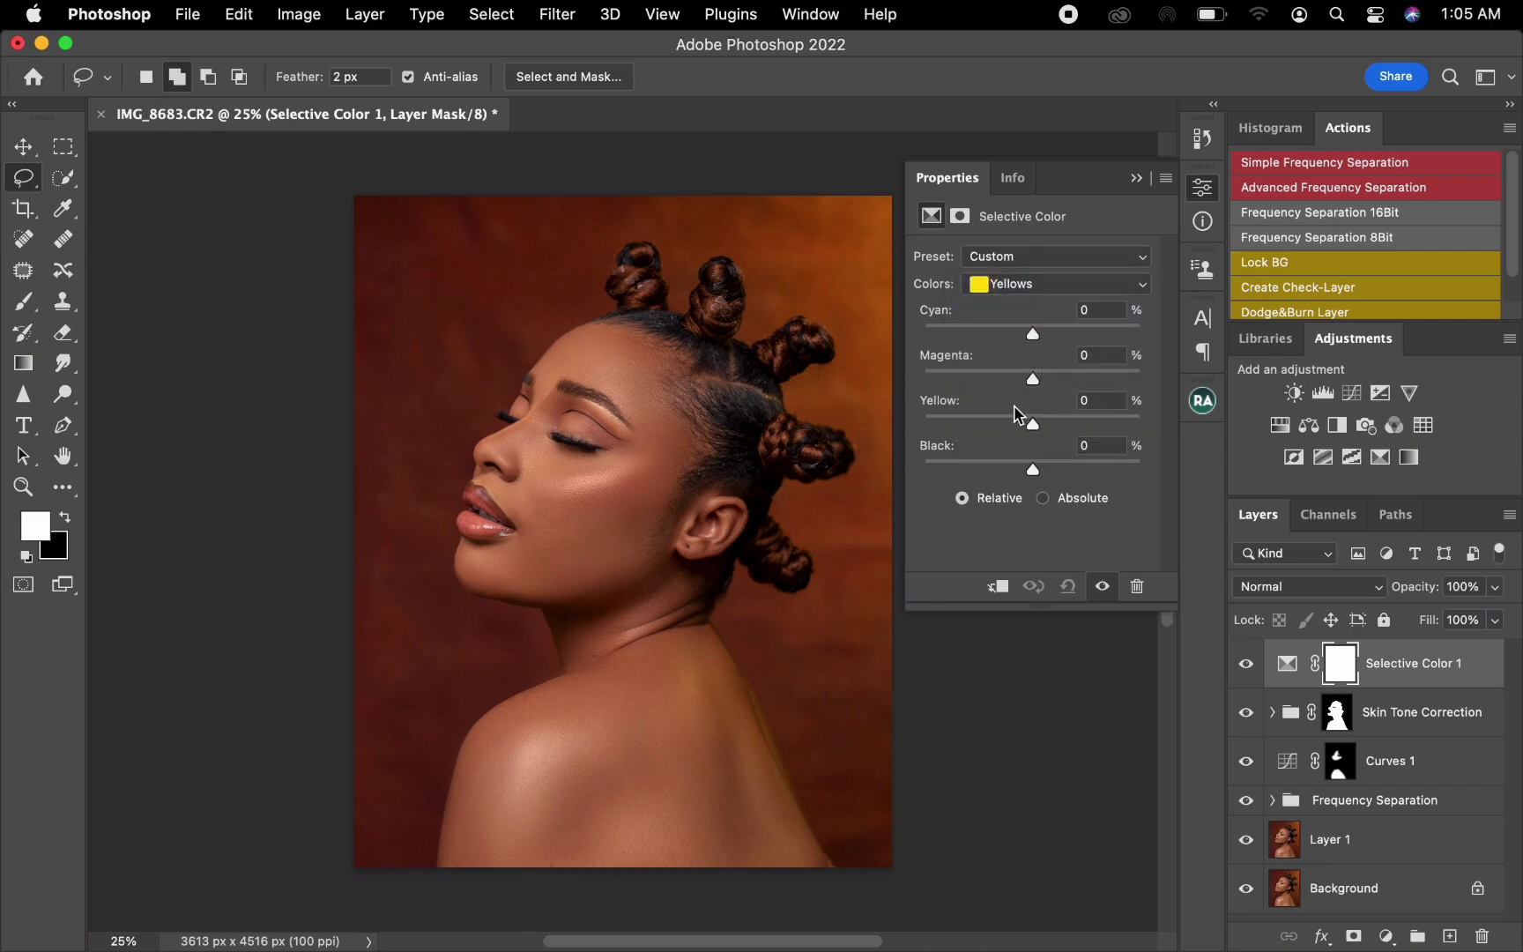
mouse_move(1036, 337)
mouse_down()
mouse_move(928, 346)
mouse_move(1091, 350)
mouse_move(1040, 351)
mouse_up()
click(1040, 335)
click(1036, 332)
drag(1040, 341, 1038, 386)
click(1087, 355)
text(1)
key(Return)
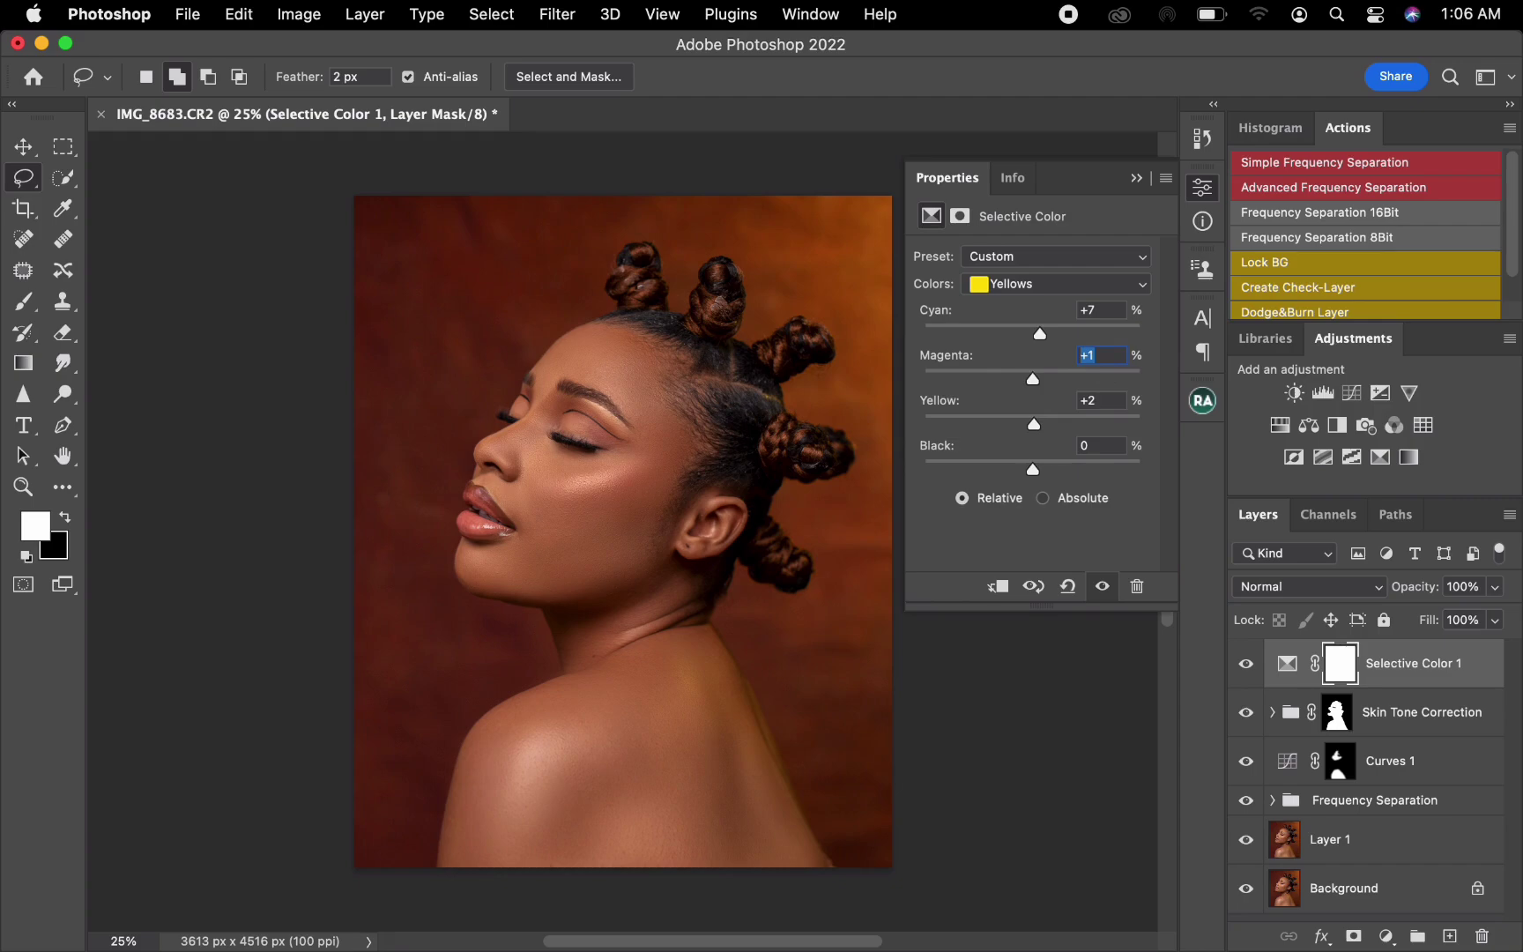
drag(1032, 470, 1035, 469)
Add a Levels adjustment with black input 3 and a slightly lower white input, and a Brightness/Contrast adjustment with brightness 6 and contrast 4
click(1322, 392)
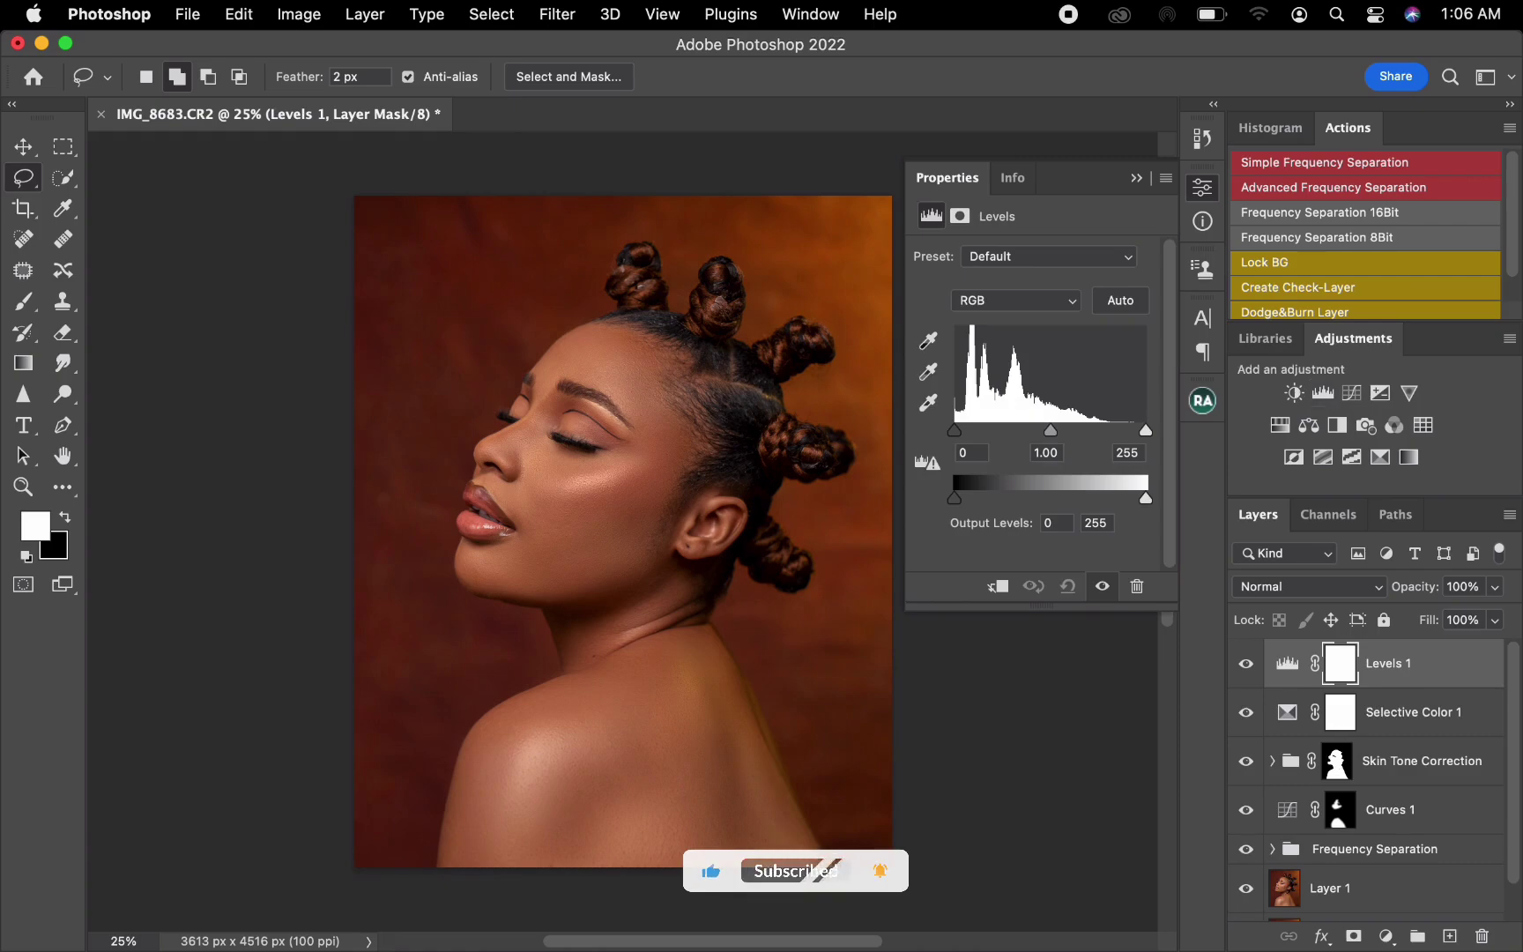
drag(954, 430, 959, 430)
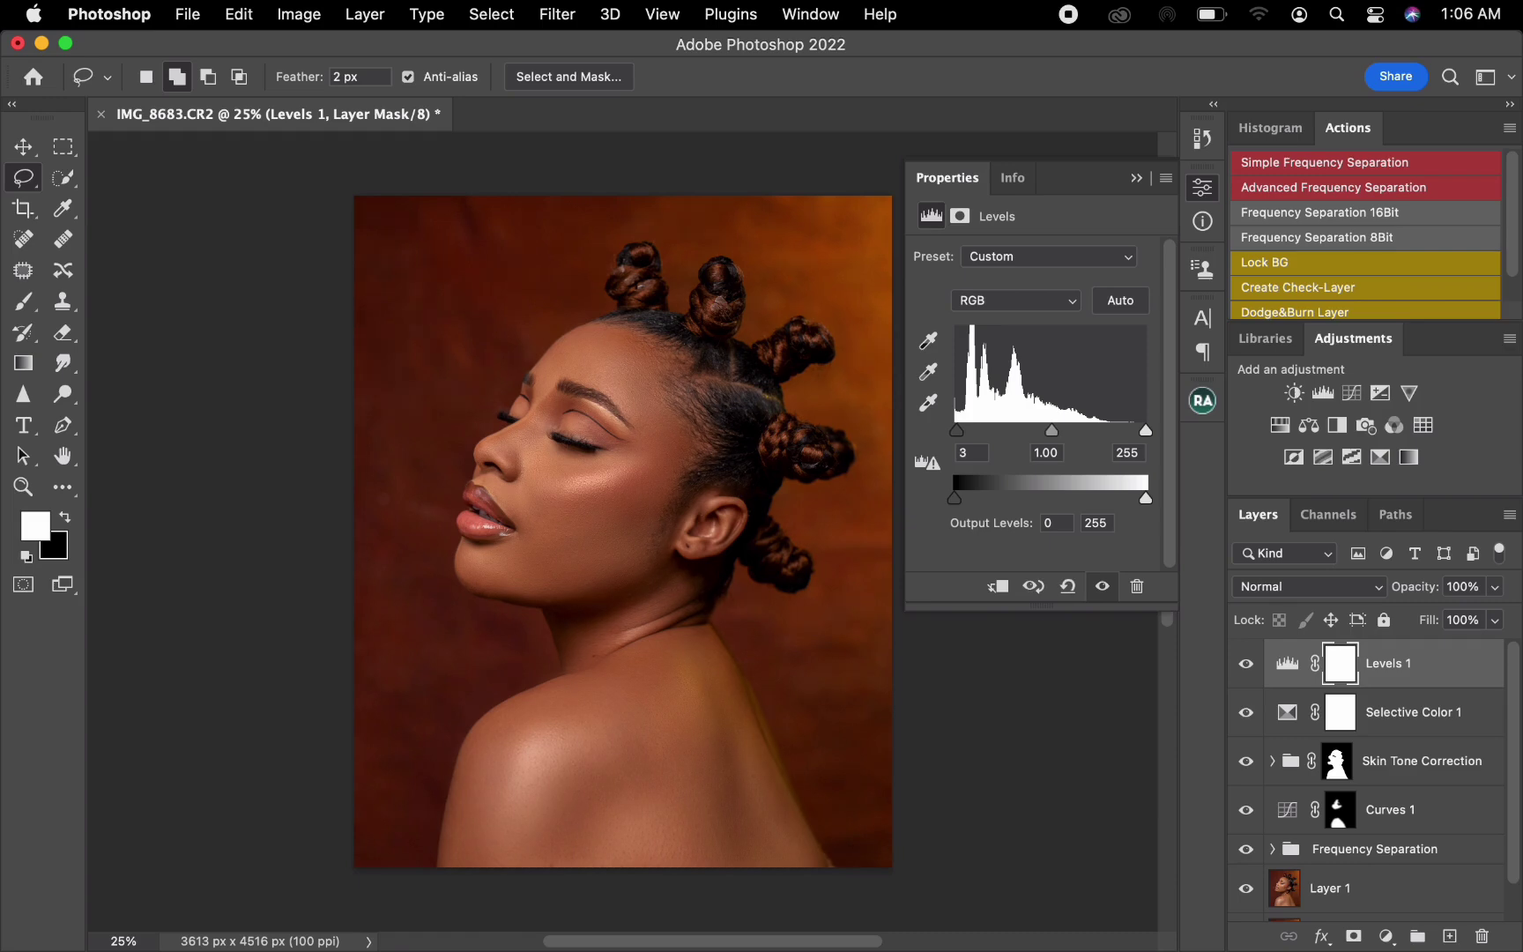
drag(1146, 430, 1137, 430)
click(1294, 392)
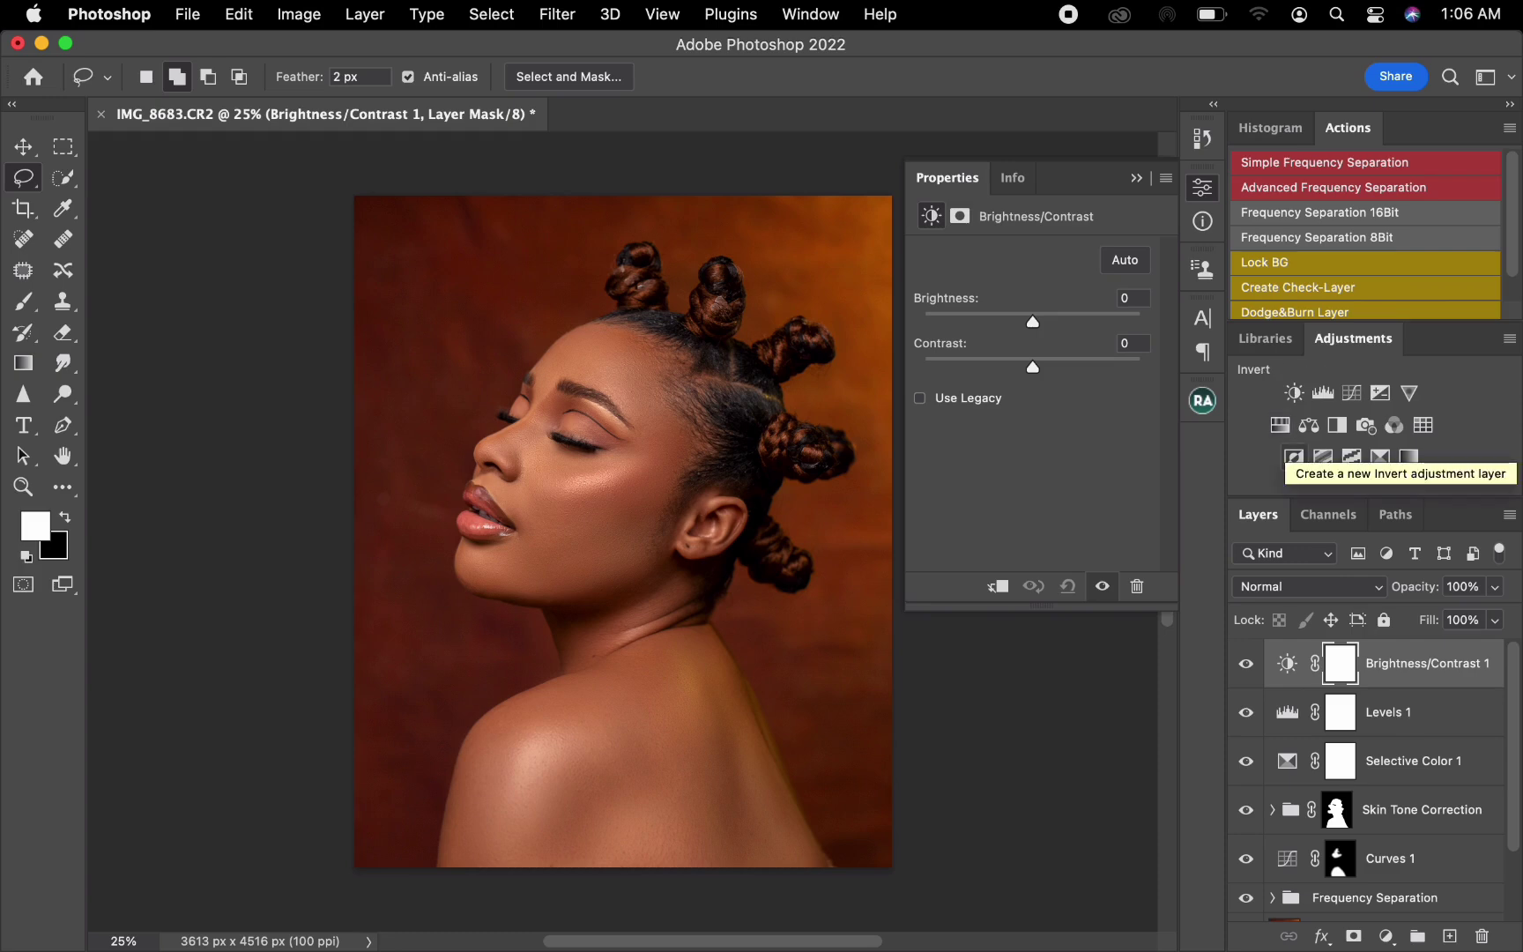
drag(1033, 322, 1036, 322)
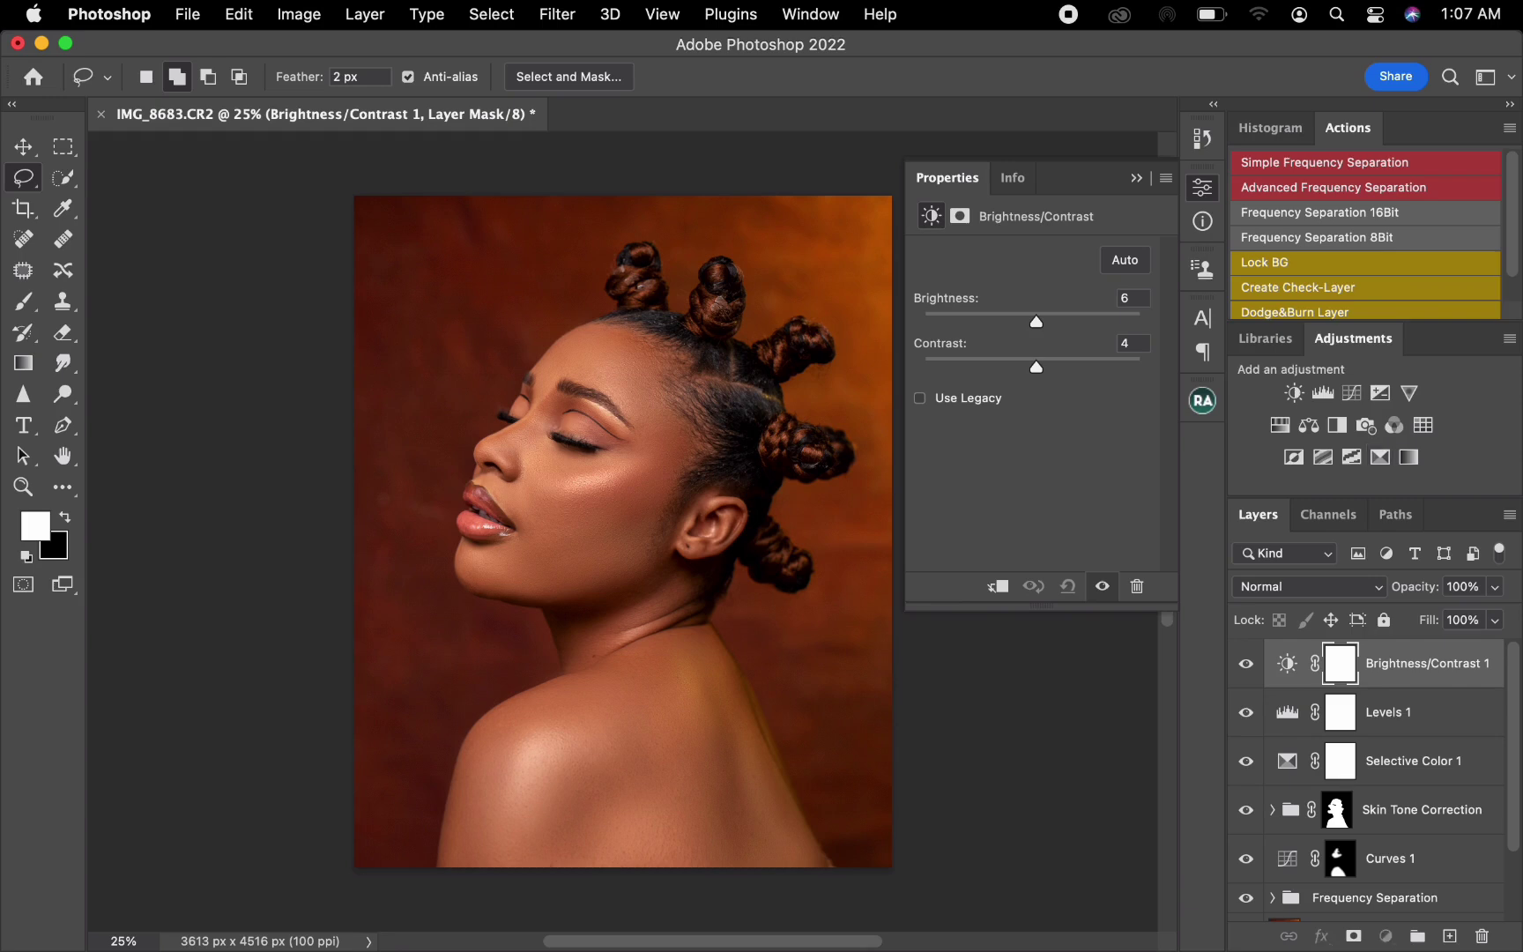
Set the Blacks in the Selective Color adjustment to Cyan +2 and Black +3
click(1411, 760)
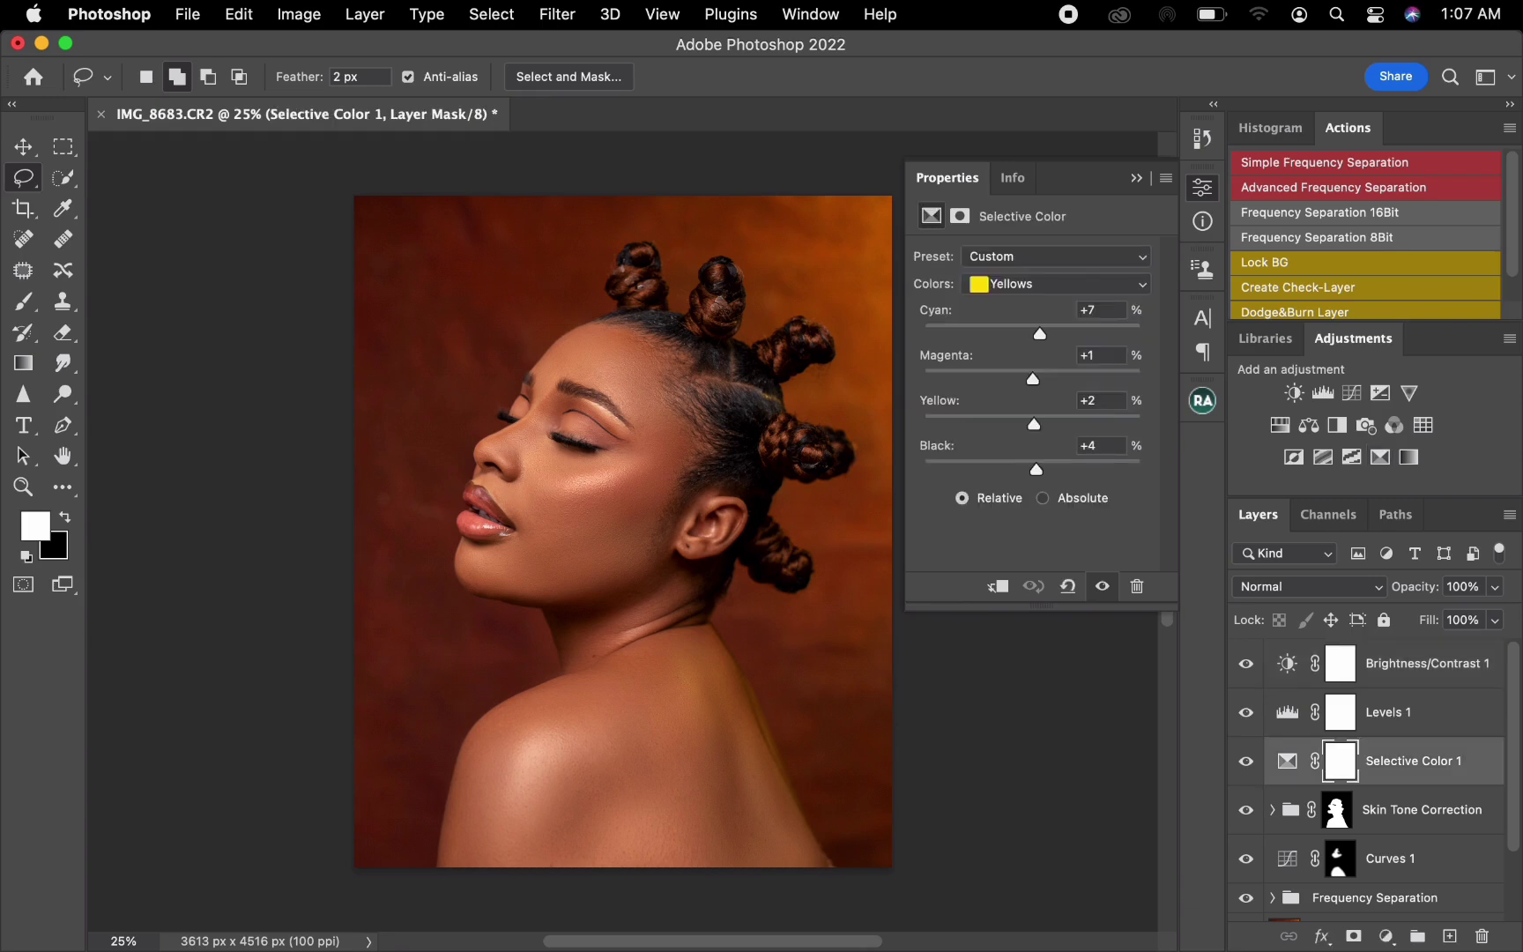
click(1057, 283)
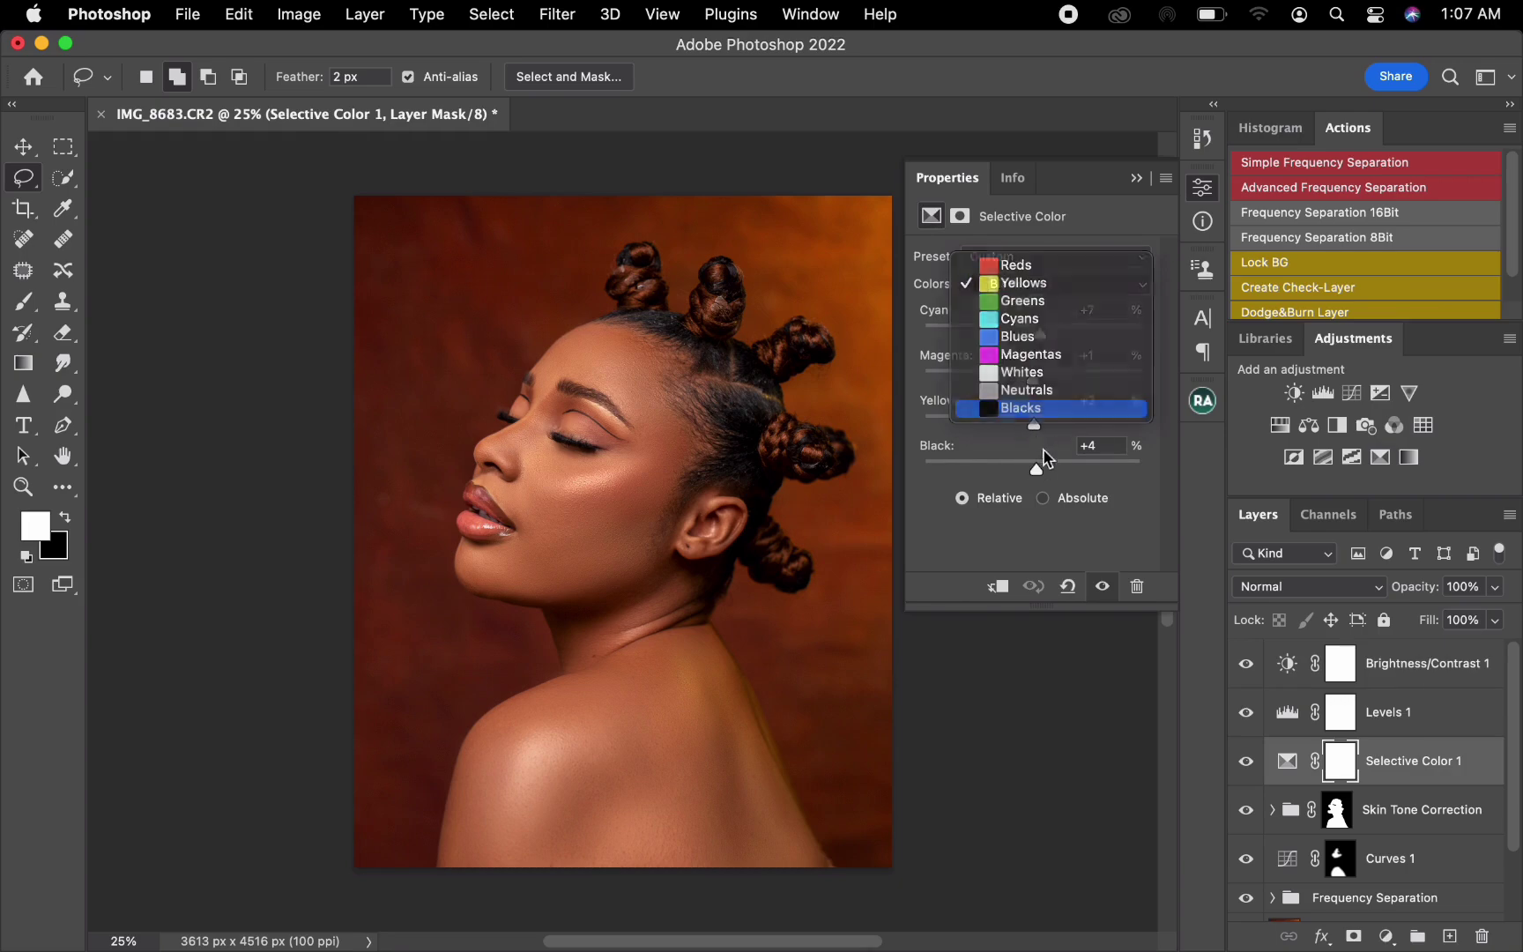
click(1031, 411)
drag(1037, 476, 1037, 475)
drag(1032, 335, 1037, 335)
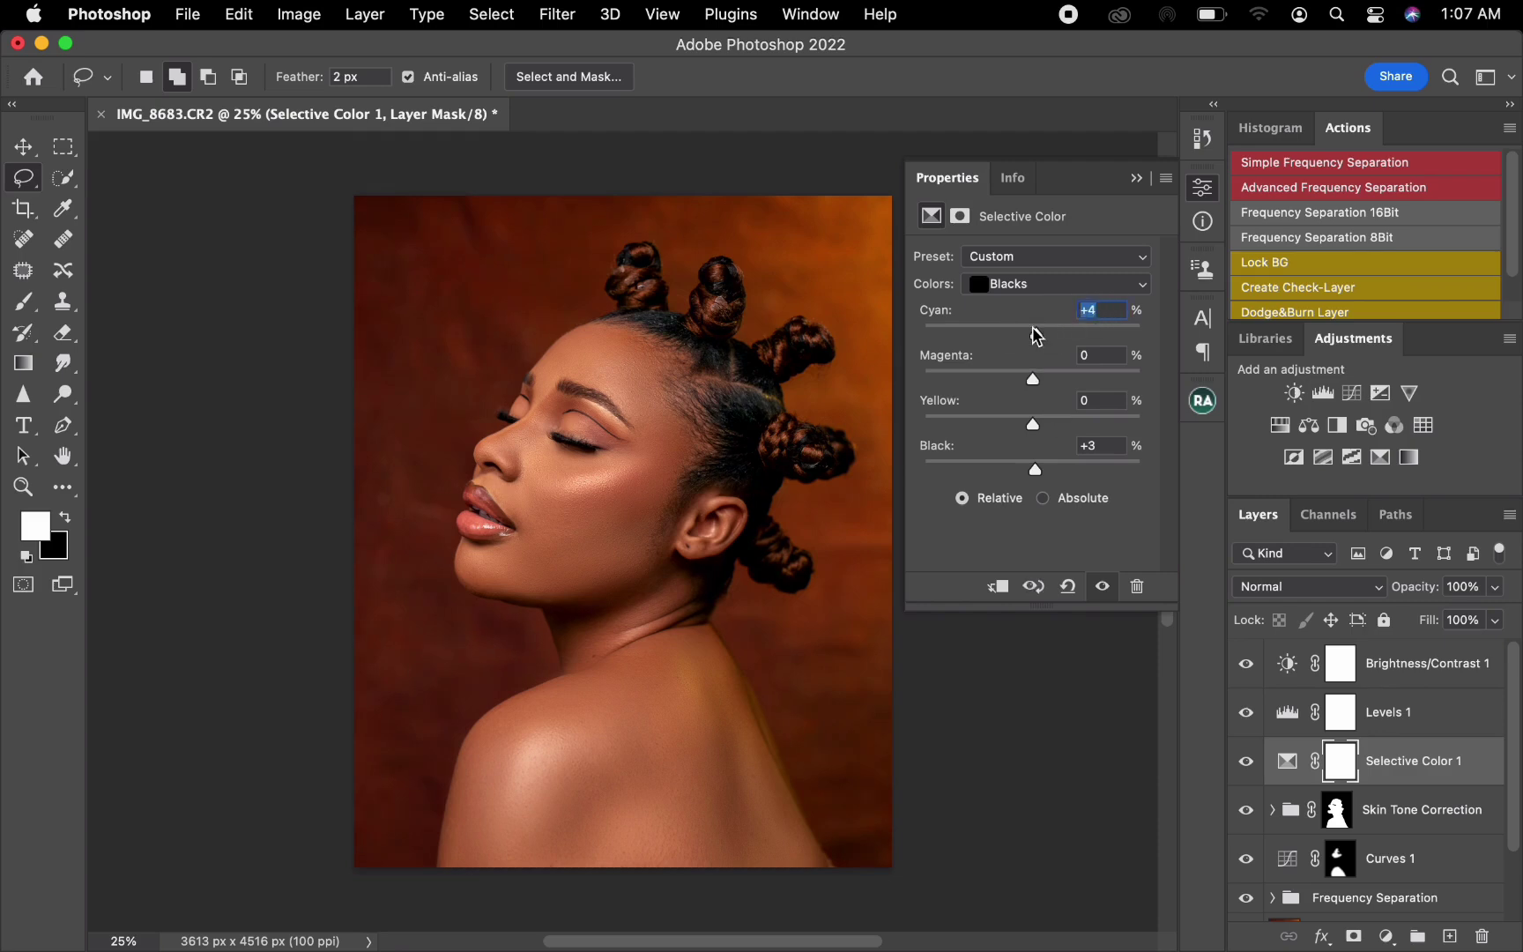
text(2)
key(Return)
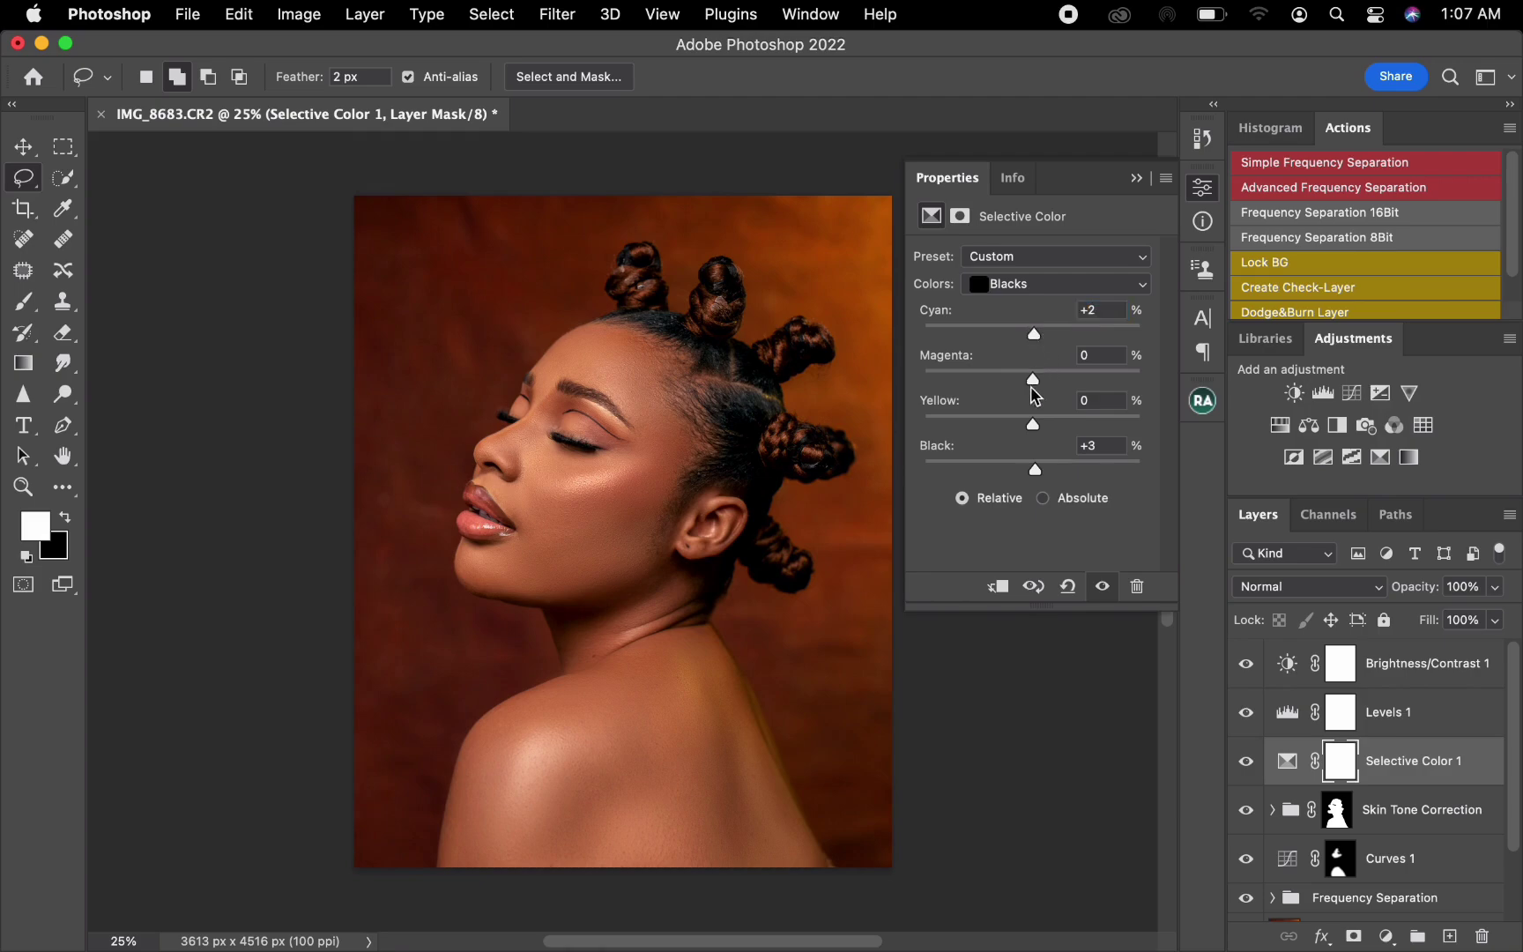
Add a Curves adjustment above Brightness/Contrast with a midtone point at 124/131 and the black point at 2/0, and check its effect
click(1382, 677)
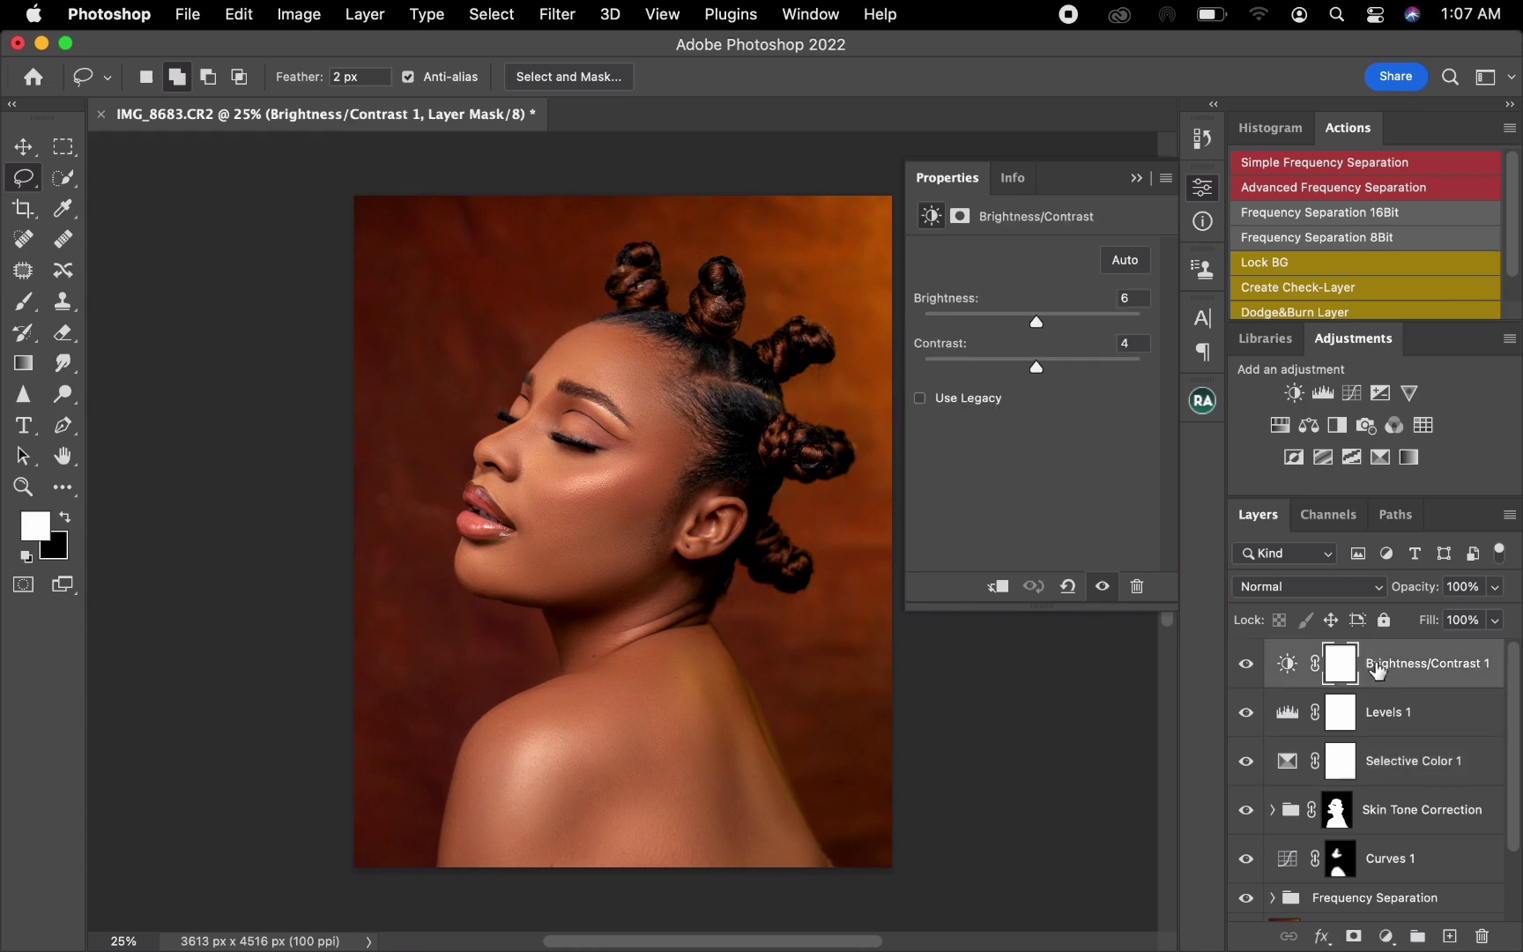
click(1352, 393)
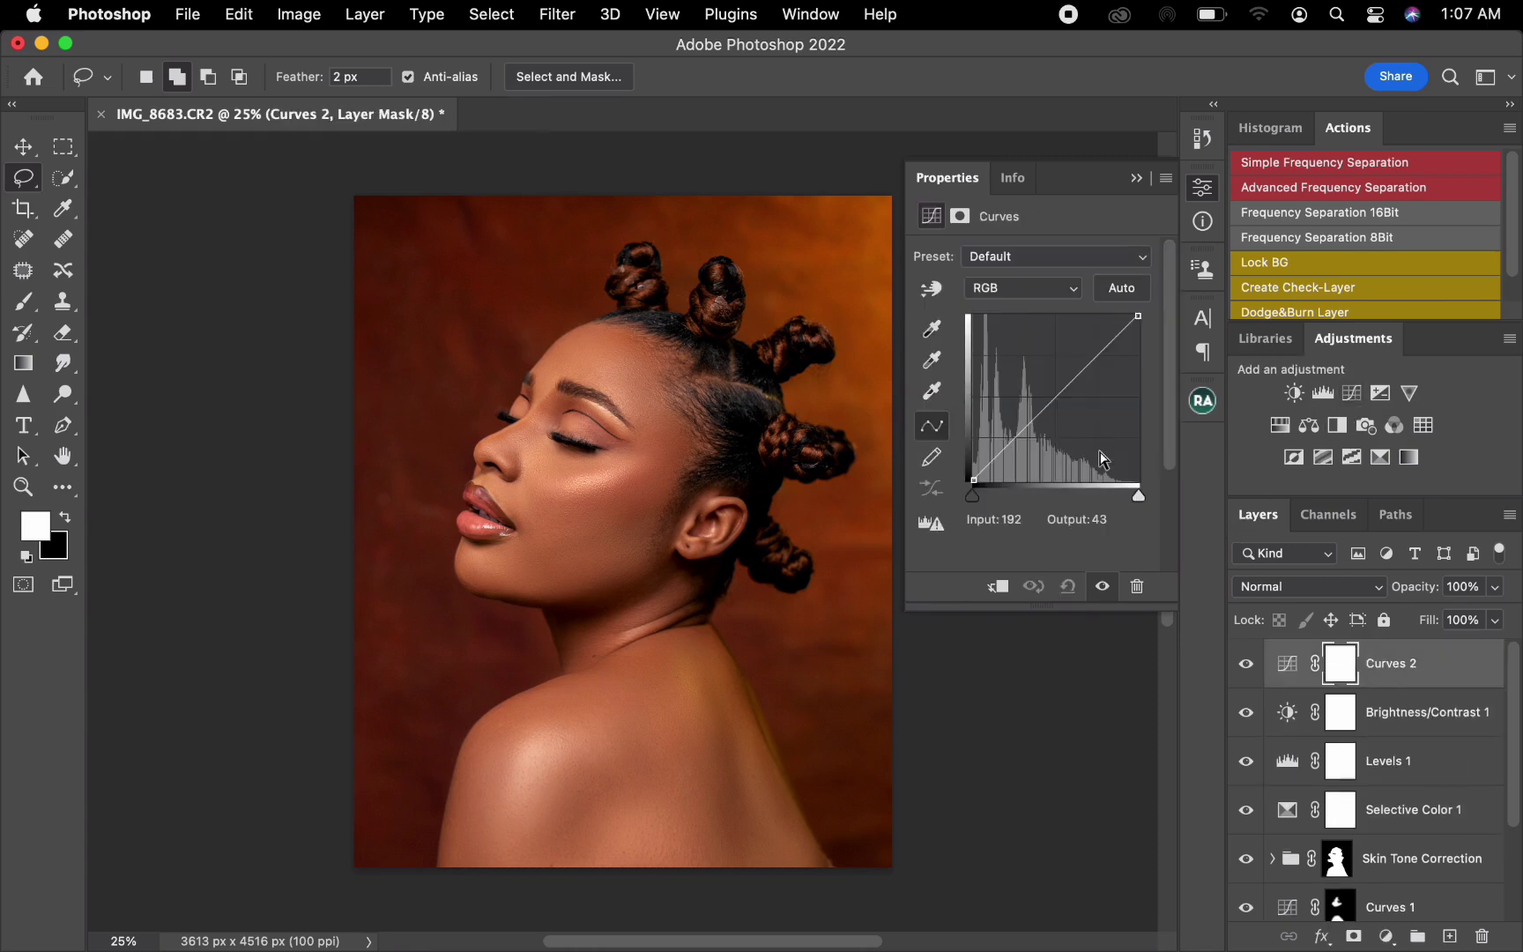
click(1054, 395)
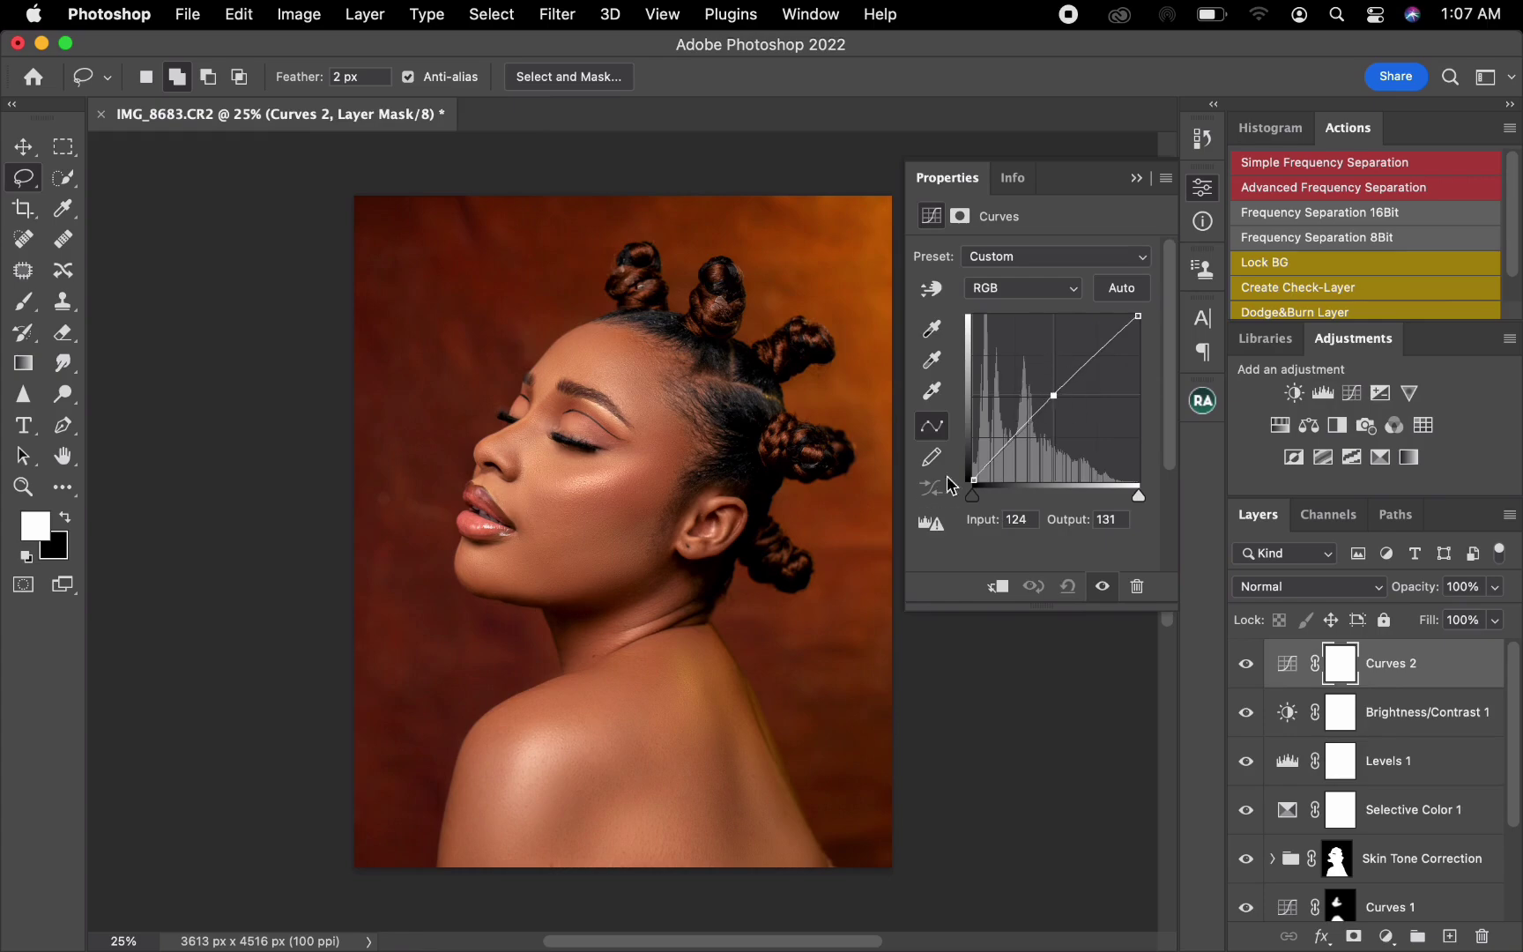
drag(973, 481, 975, 480)
click(1247, 667)
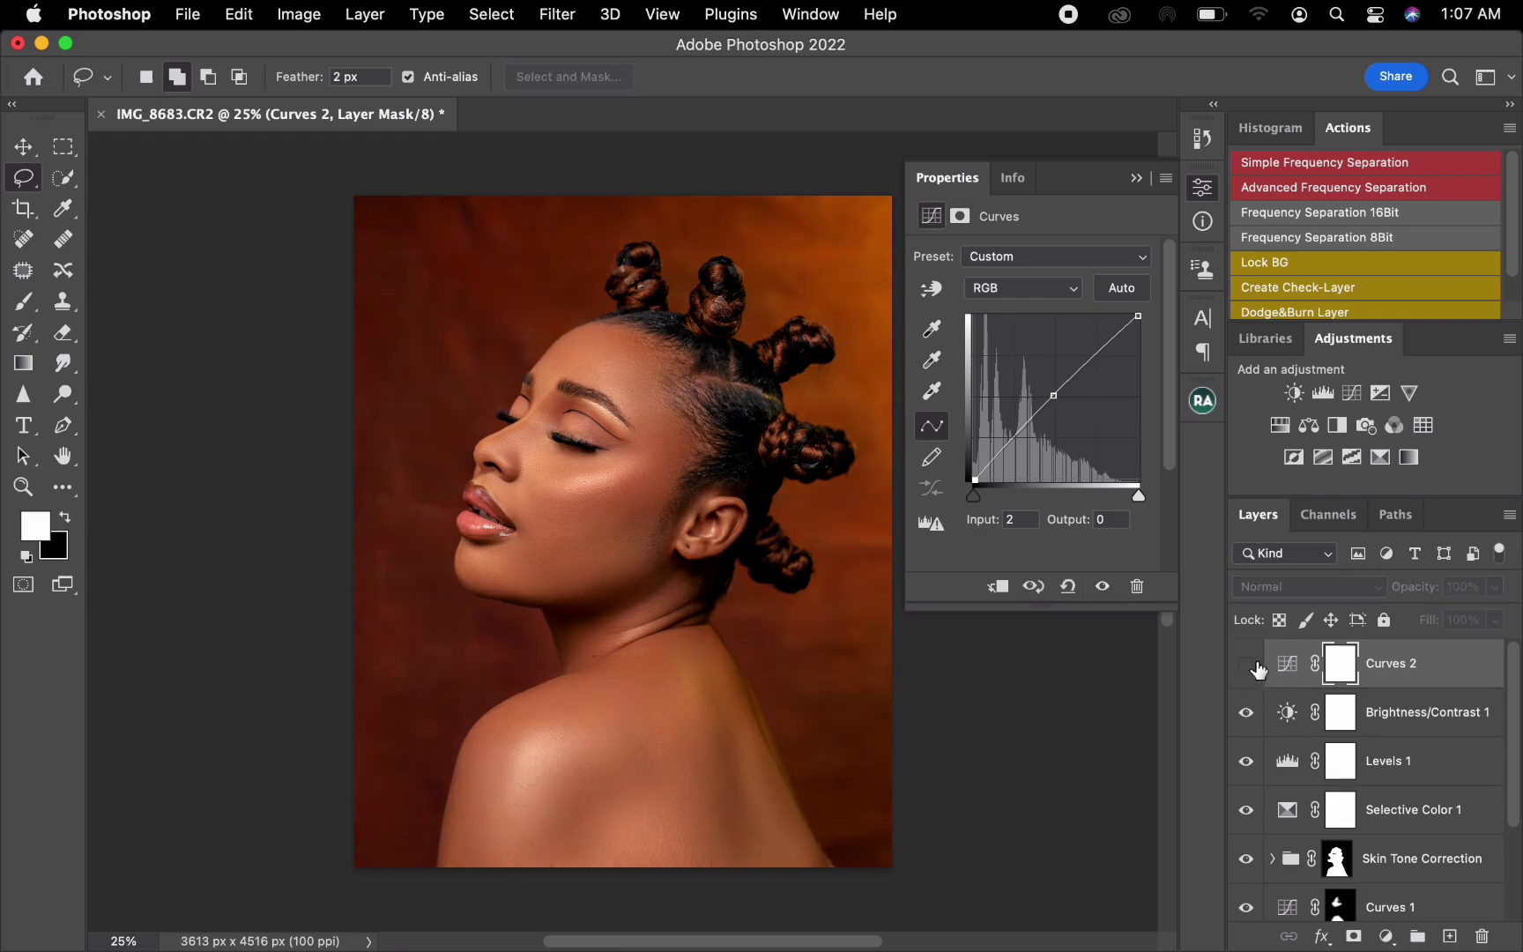
click(1247, 666)
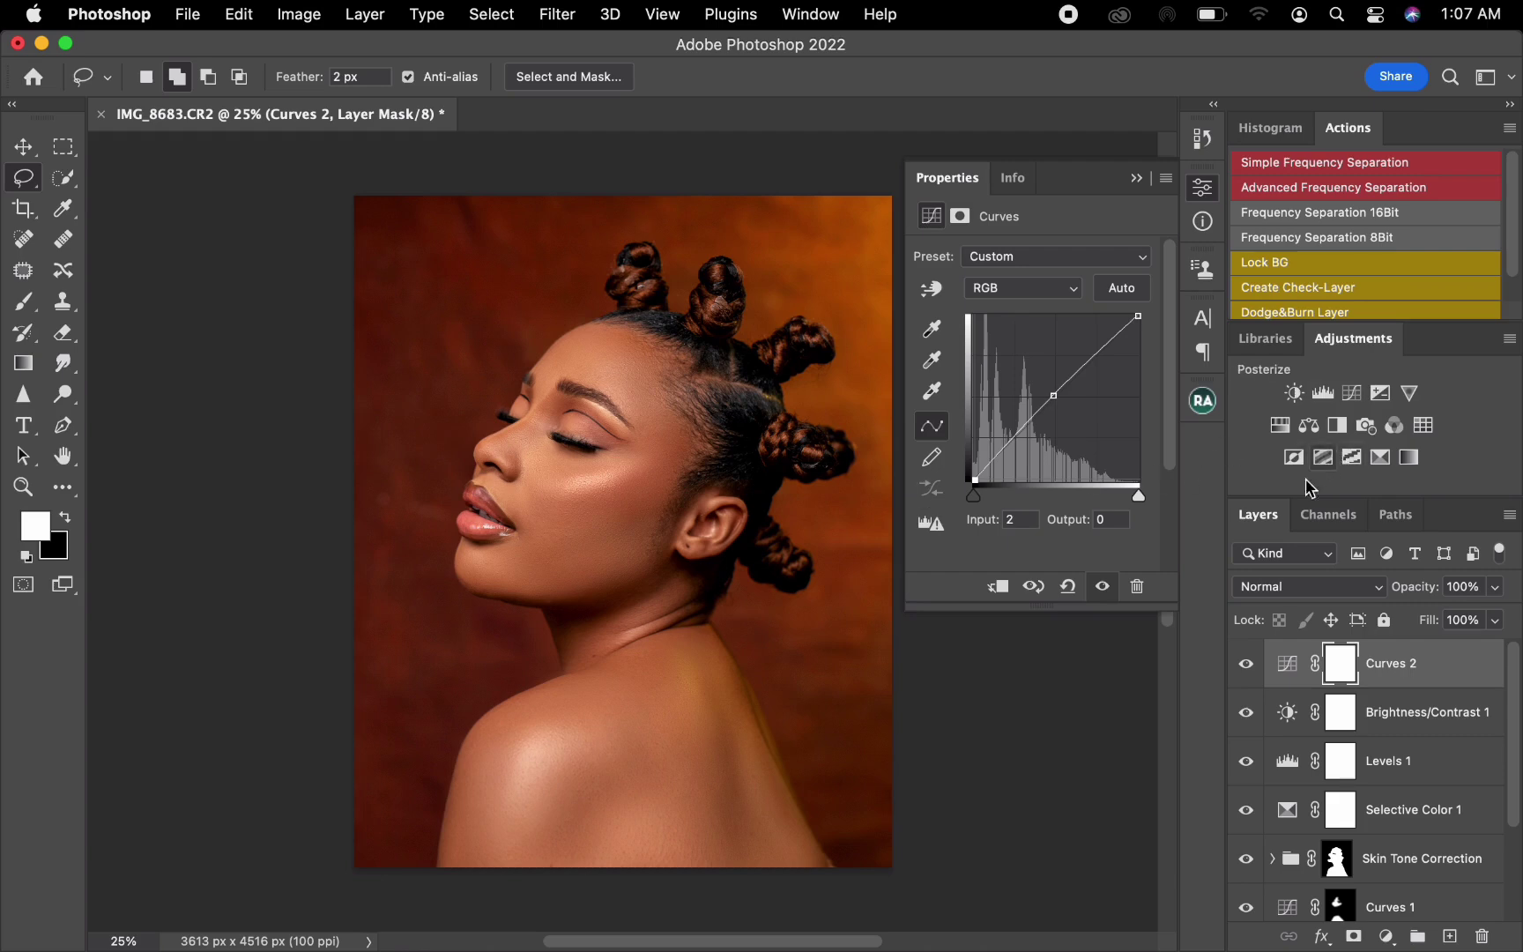
Add a Color Balance adjustment on top with midtones at Cyan–Red +2 and Yellow–Blue -2
click(1310, 427)
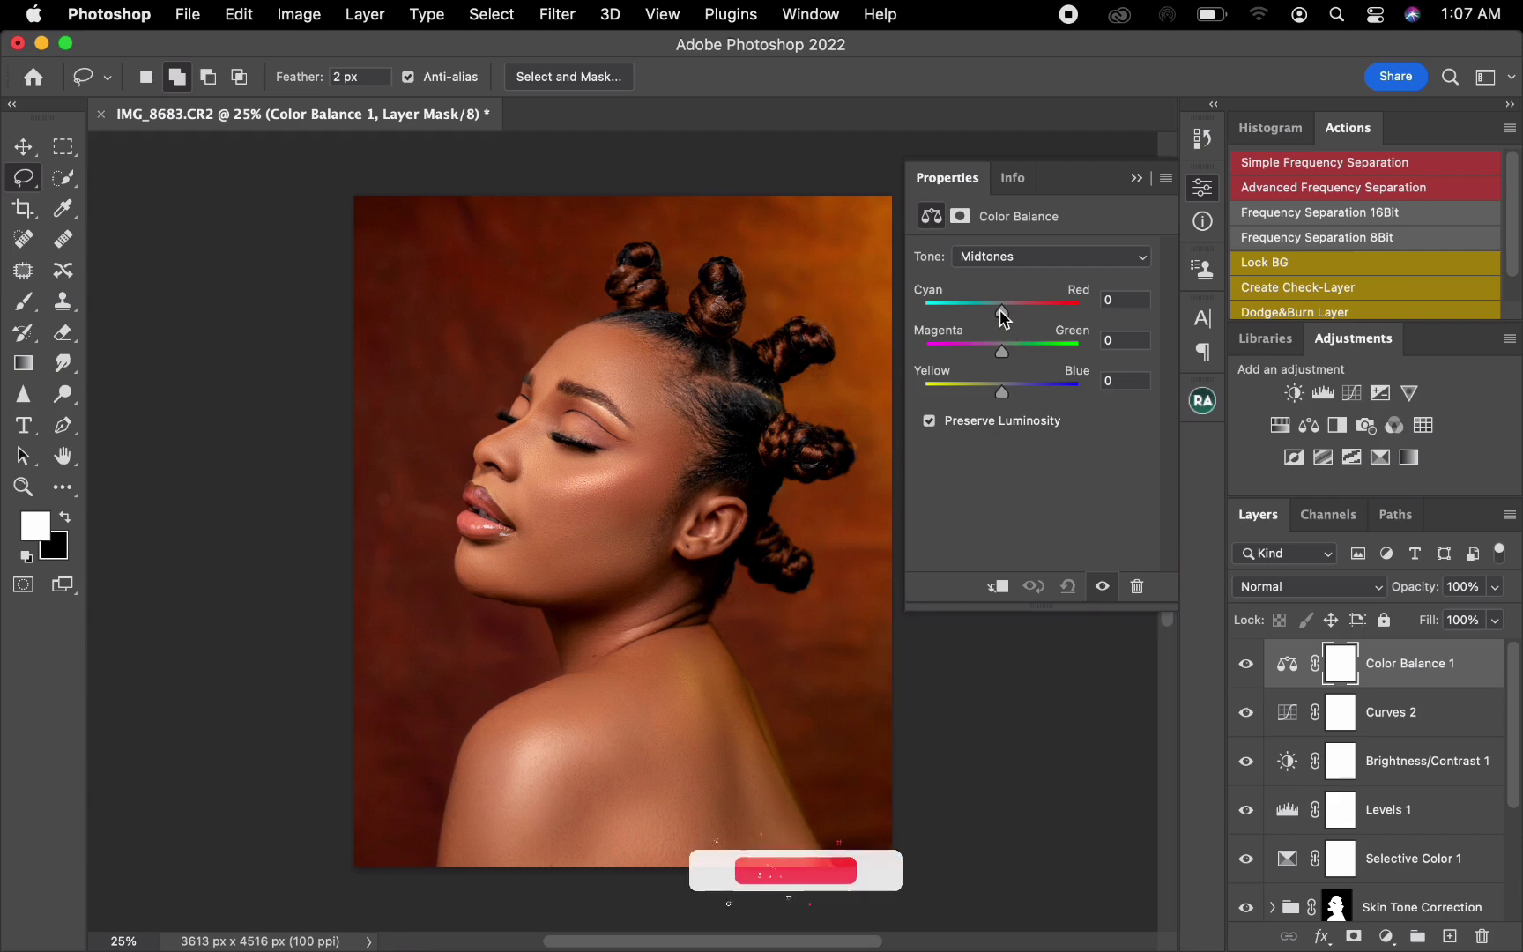
drag(1003, 312, 1008, 321)
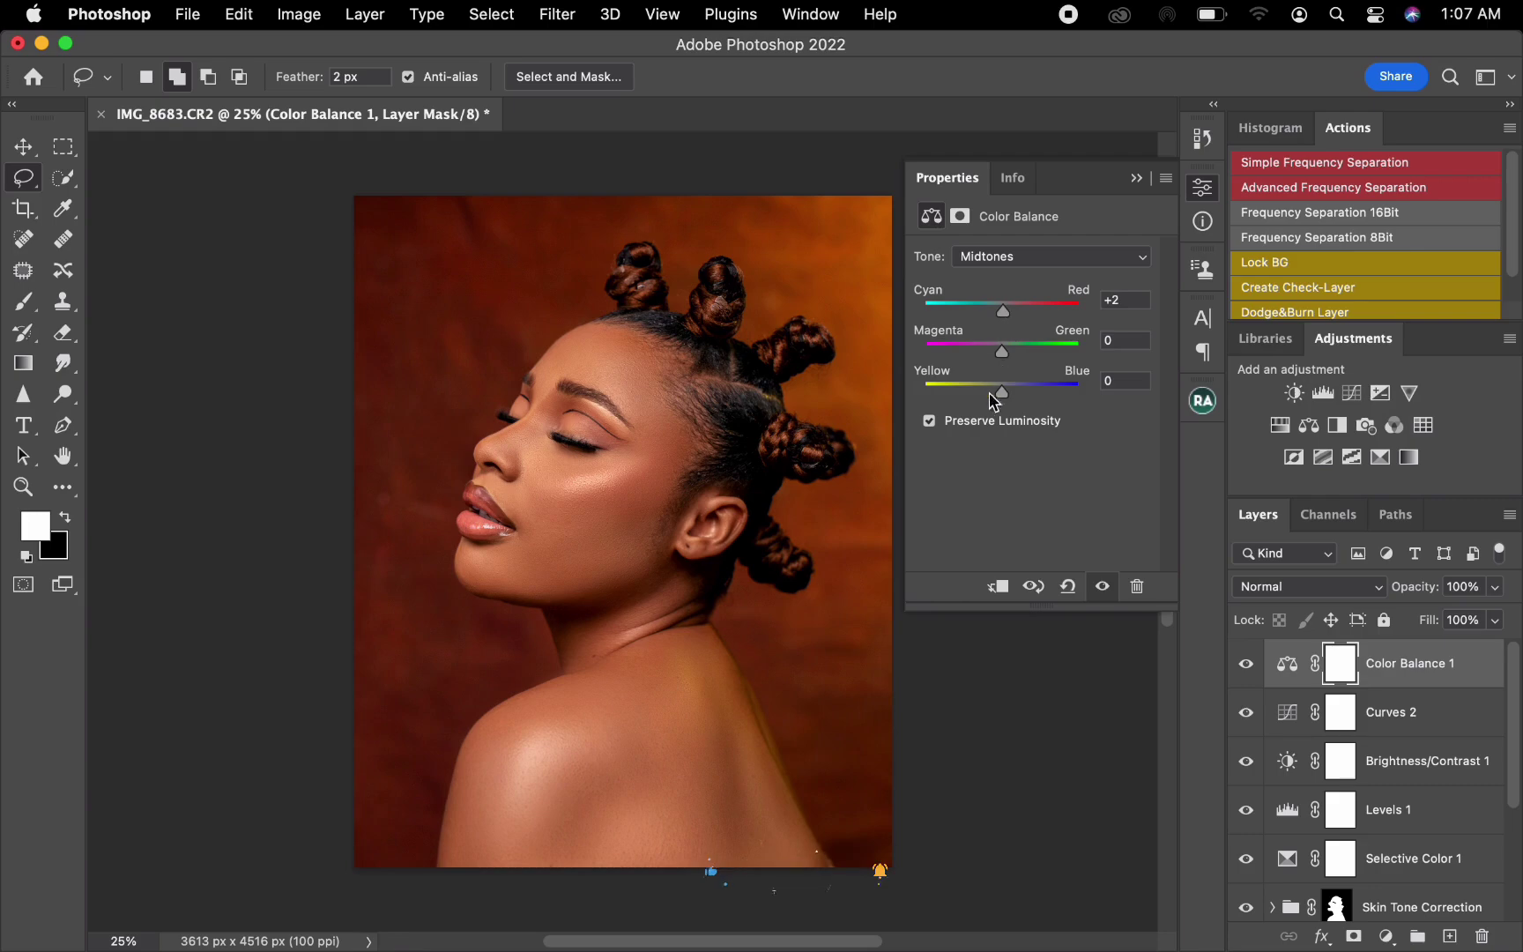
drag(1001, 391, 1004, 397)
Change the Yellows in the Selective Color adjustment to Cyan +2 and Black +6
click(1323, 864)
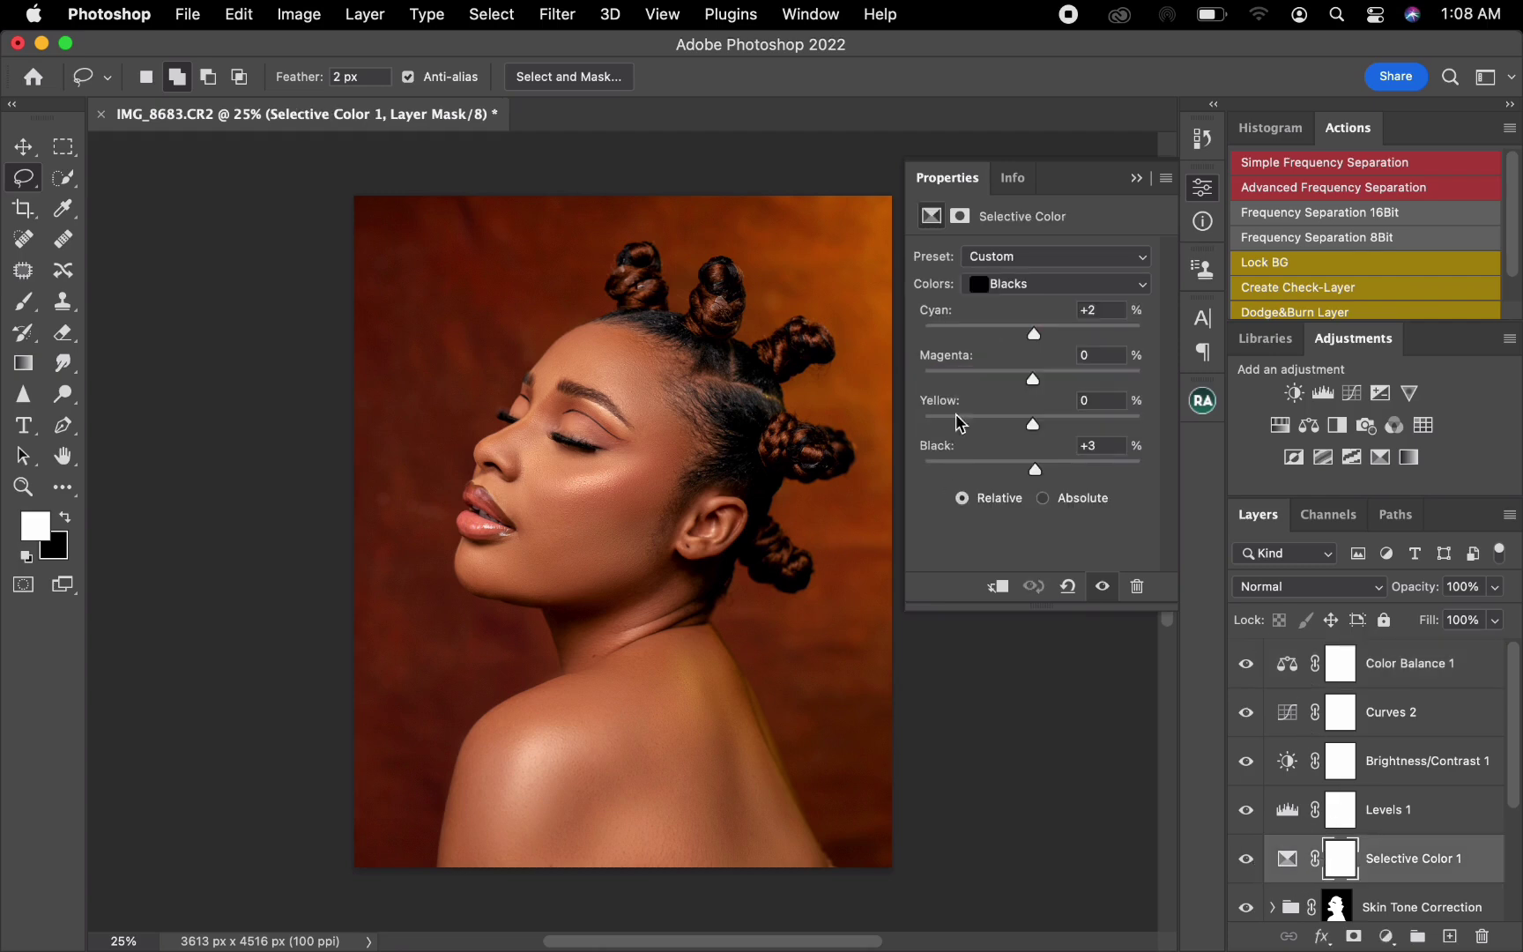
click(1006, 290)
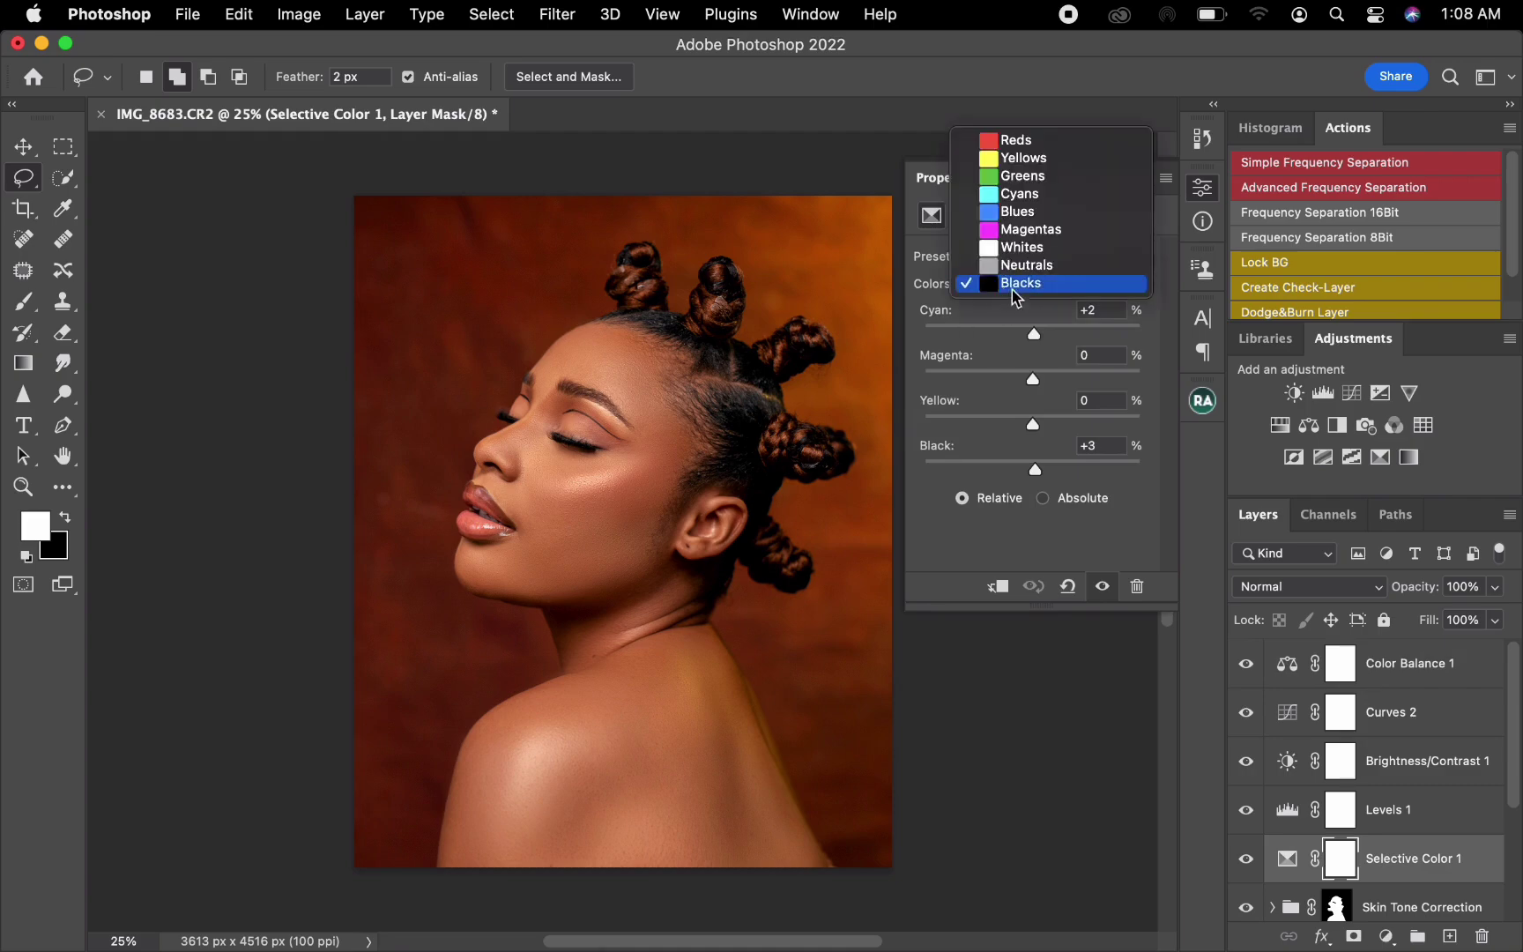
click(1018, 142)
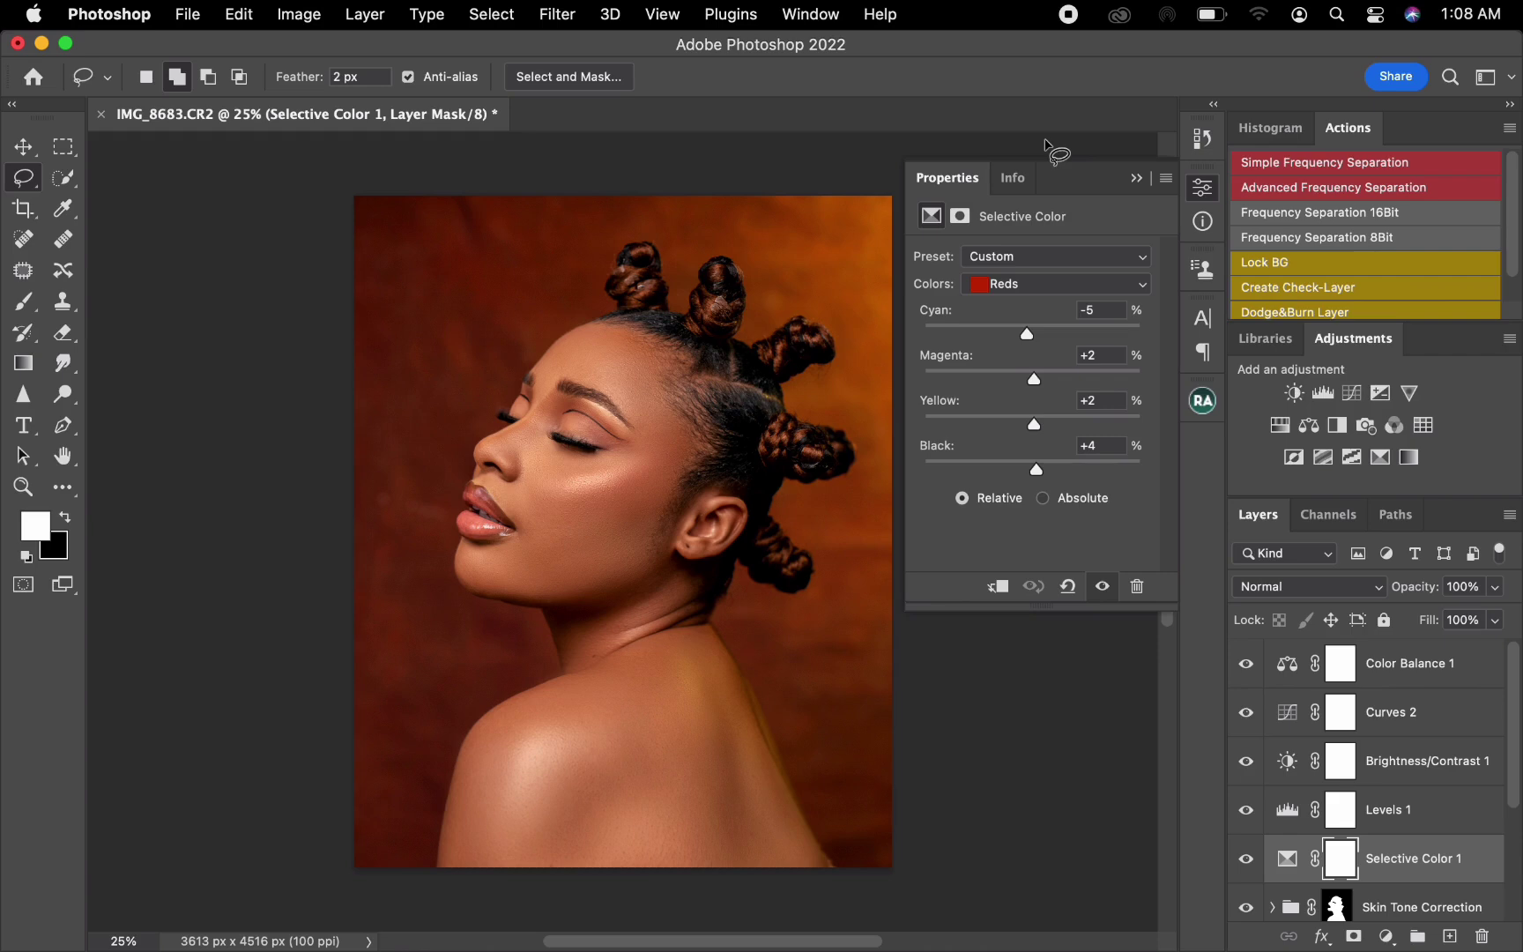
click(1043, 285)
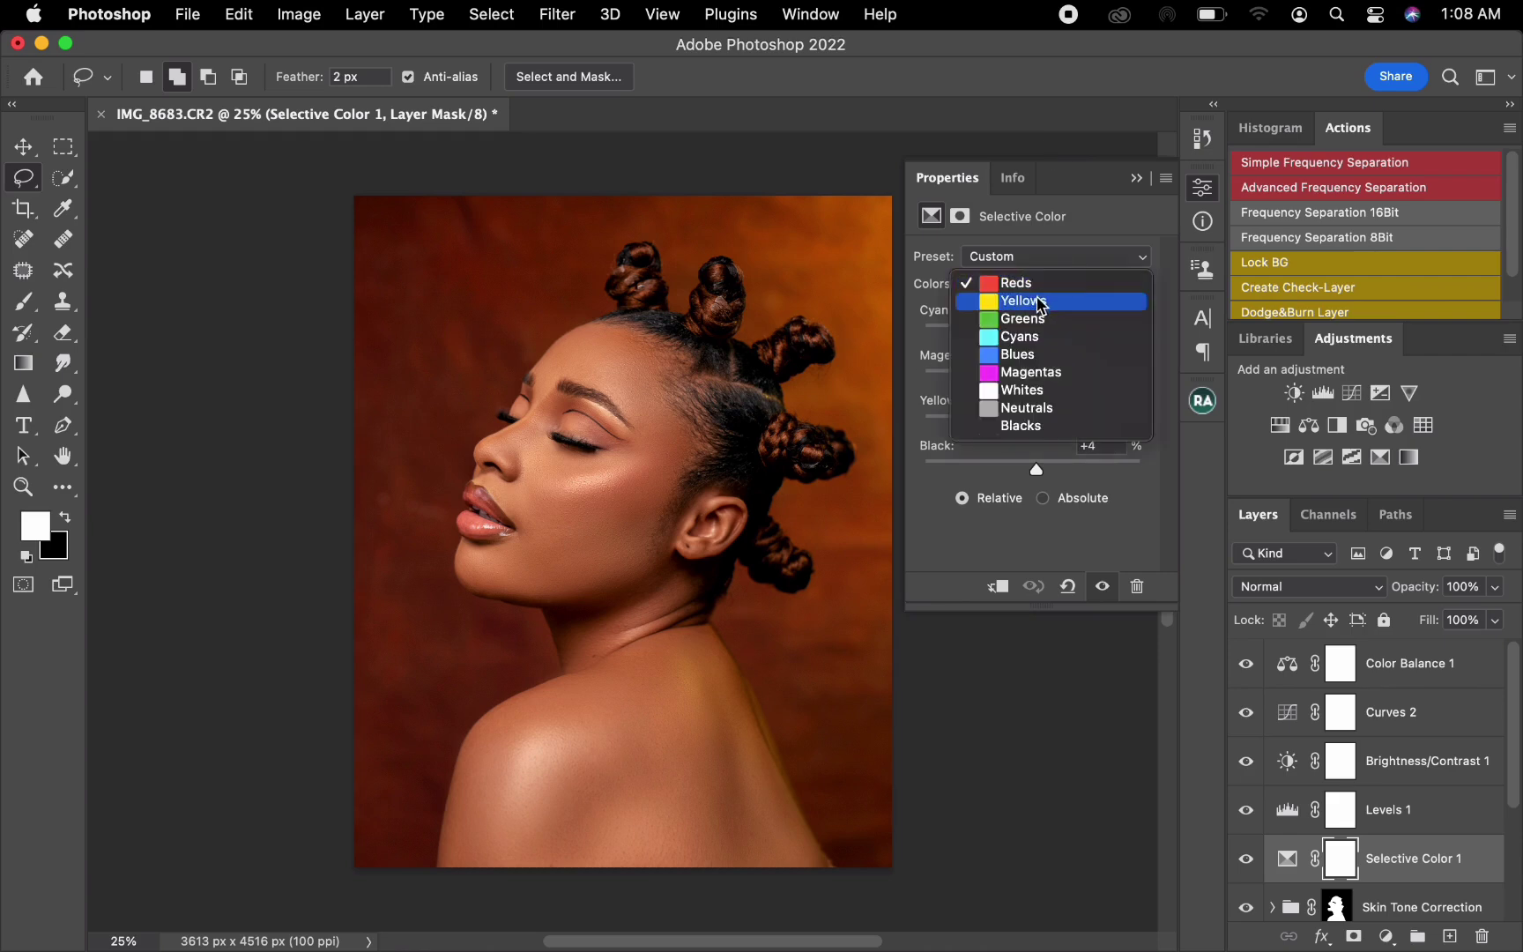
click(1037, 302)
mouse_move(1040, 335)
mouse_down()
mouse_move(1024, 332)
mouse_move(1036, 335)
mouse_up()
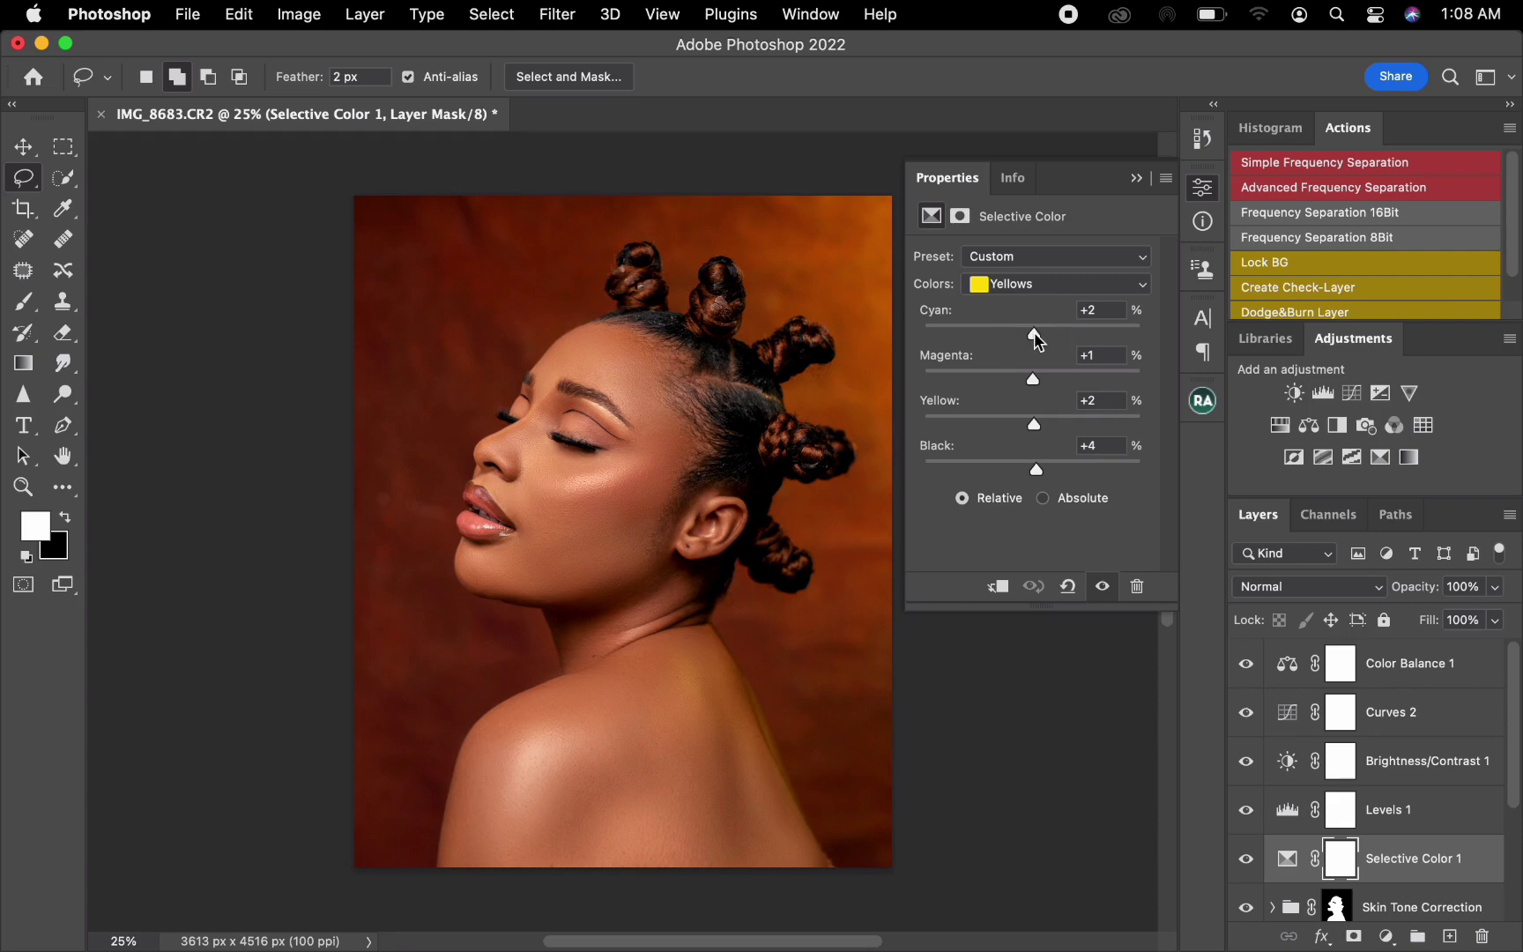
mouse_move(1035, 469)
mouse_down()
mouse_move(1058, 474)
mouse_move(1042, 476)
mouse_up()
Change the Reds in the Selective Color adjustment to Cyan -3 and Black +6, and compare the portrait with and without the adjustment
click(1044, 283)
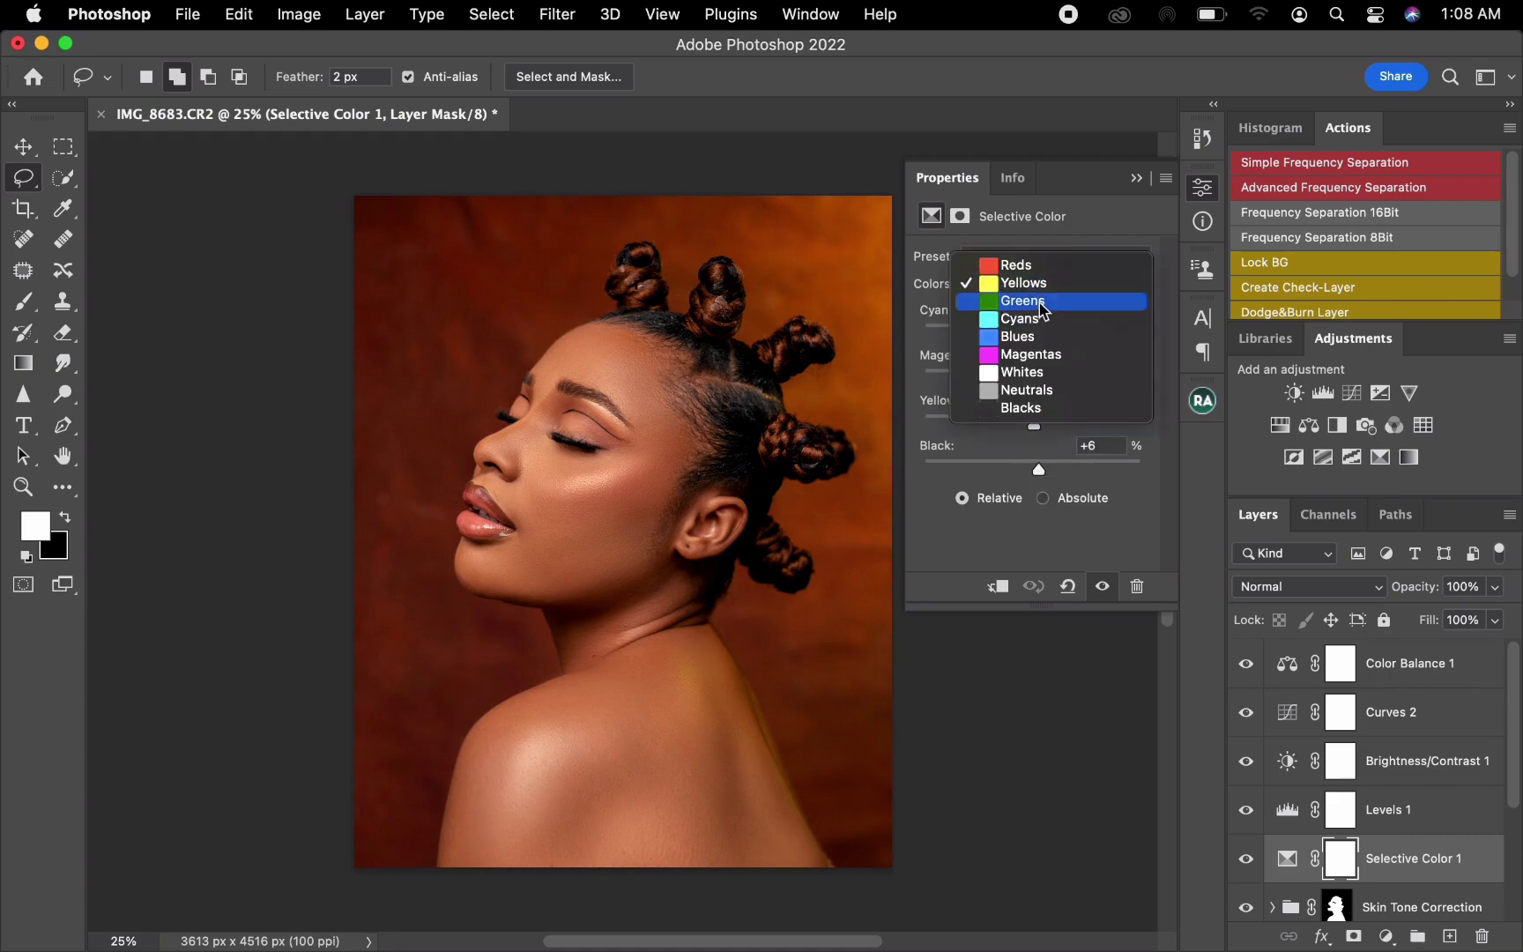
click(1046, 264)
drag(1028, 335, 1033, 337)
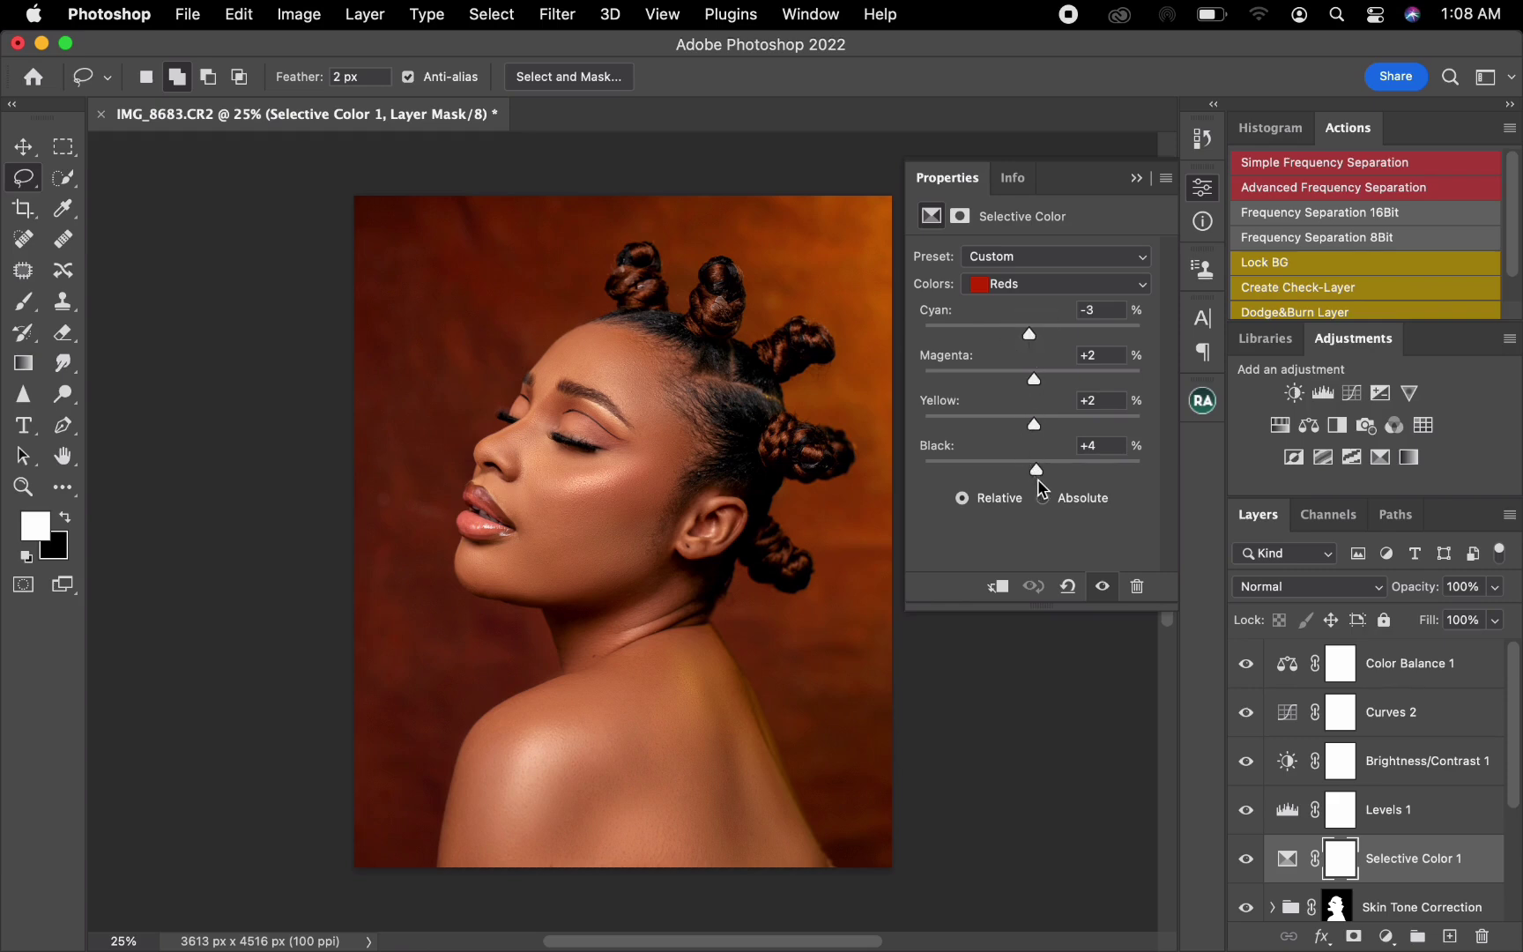
drag(1041, 474, 1044, 474)
click(1246, 859)
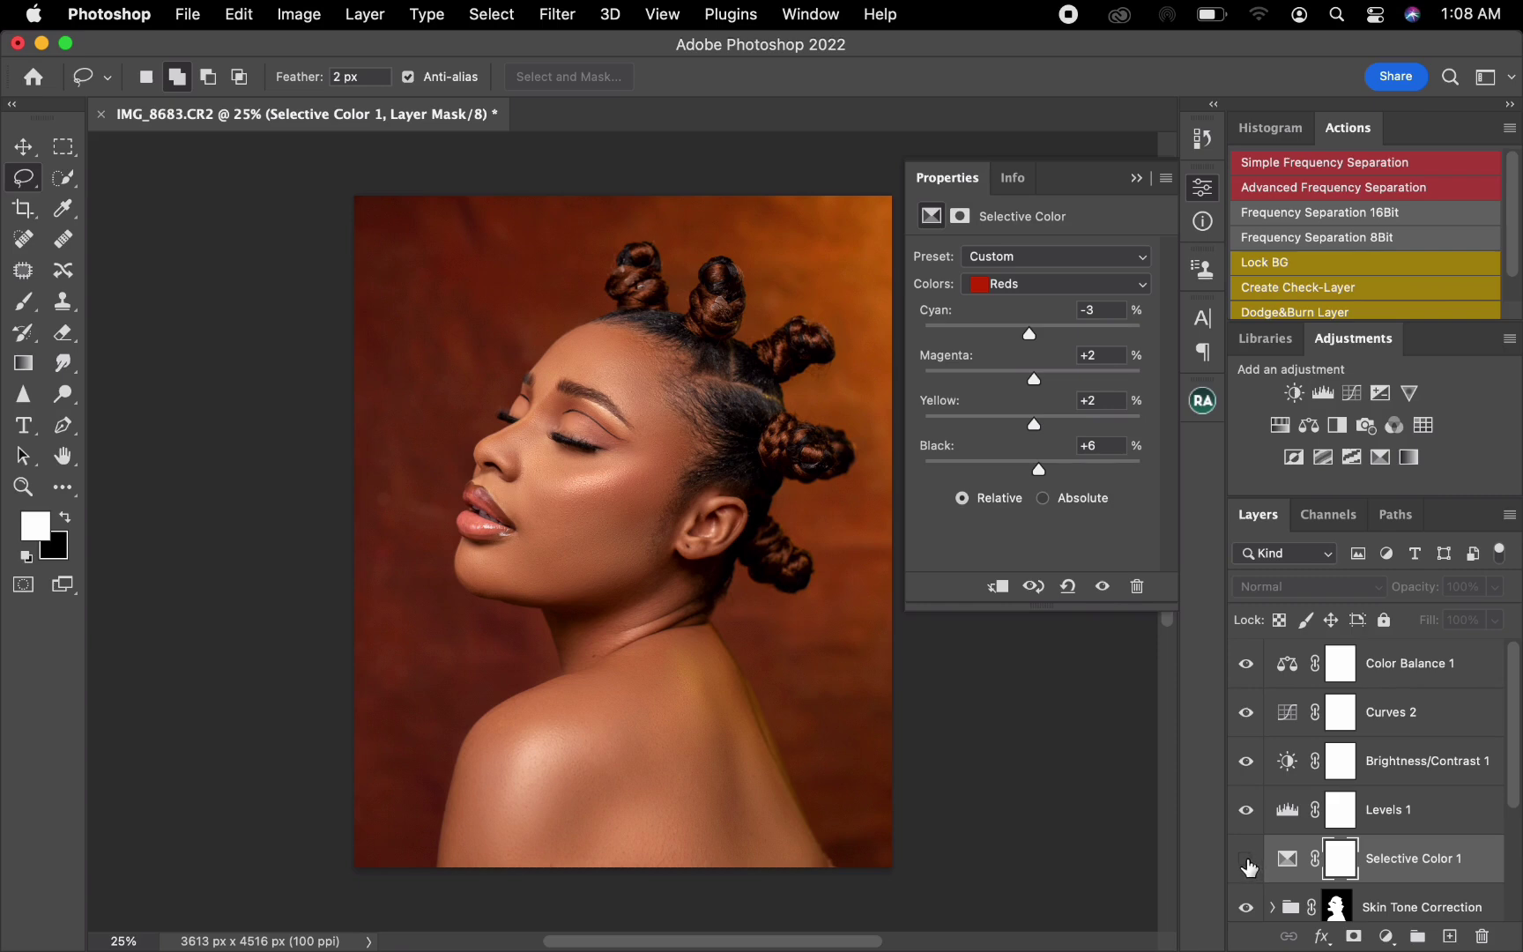
click(1246, 859)
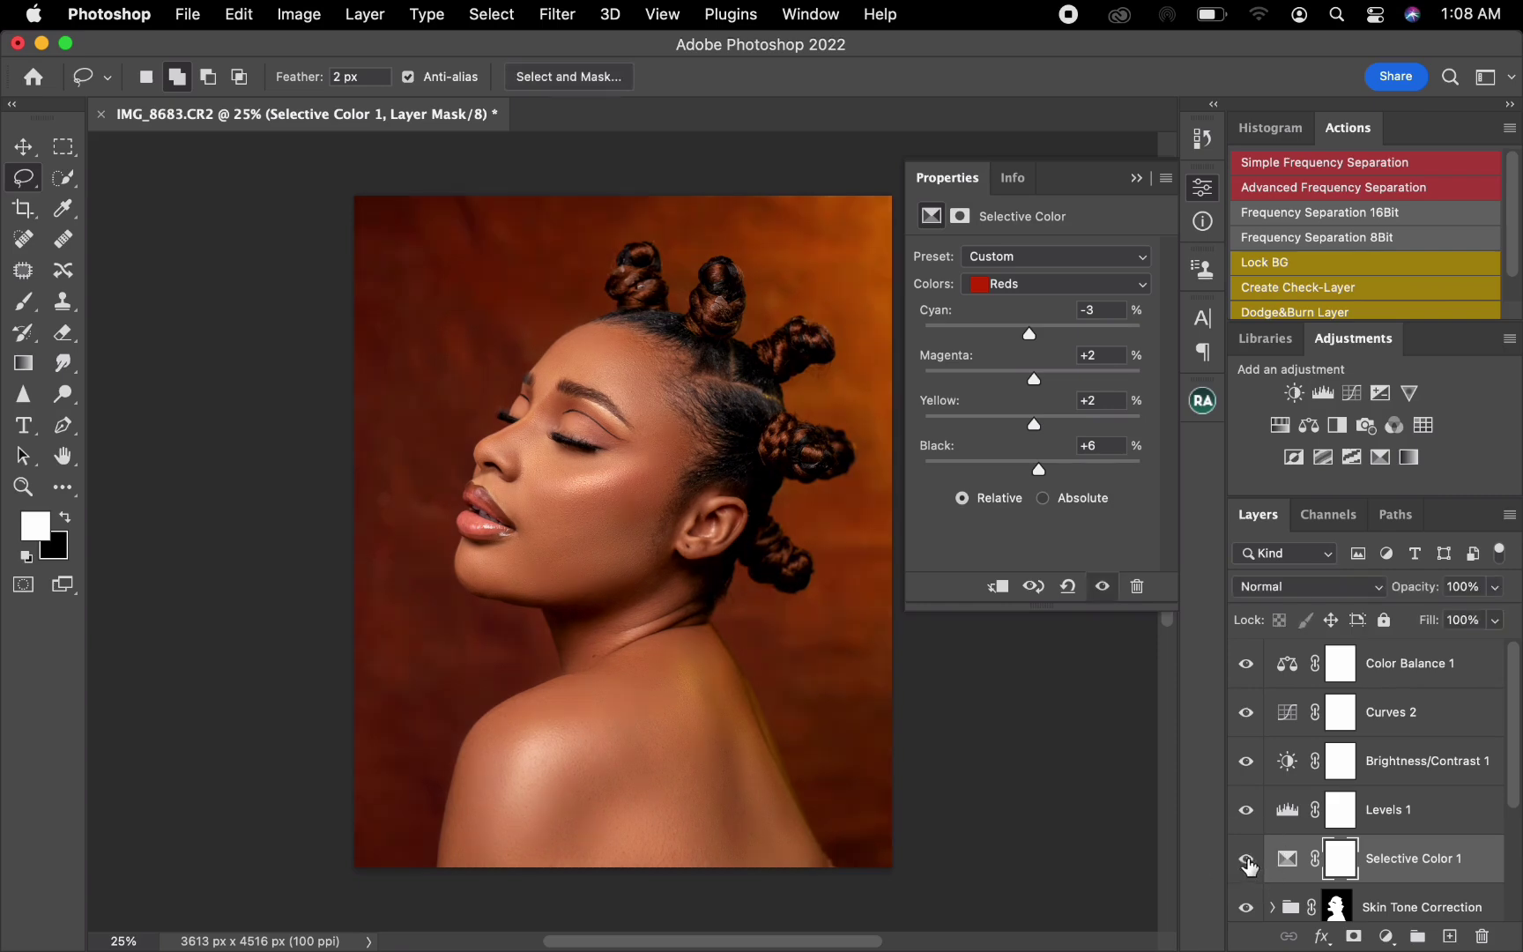
Try a Magenta–Green value of -1 for the Color Balance midtones and reset it to 0
click(1380, 685)
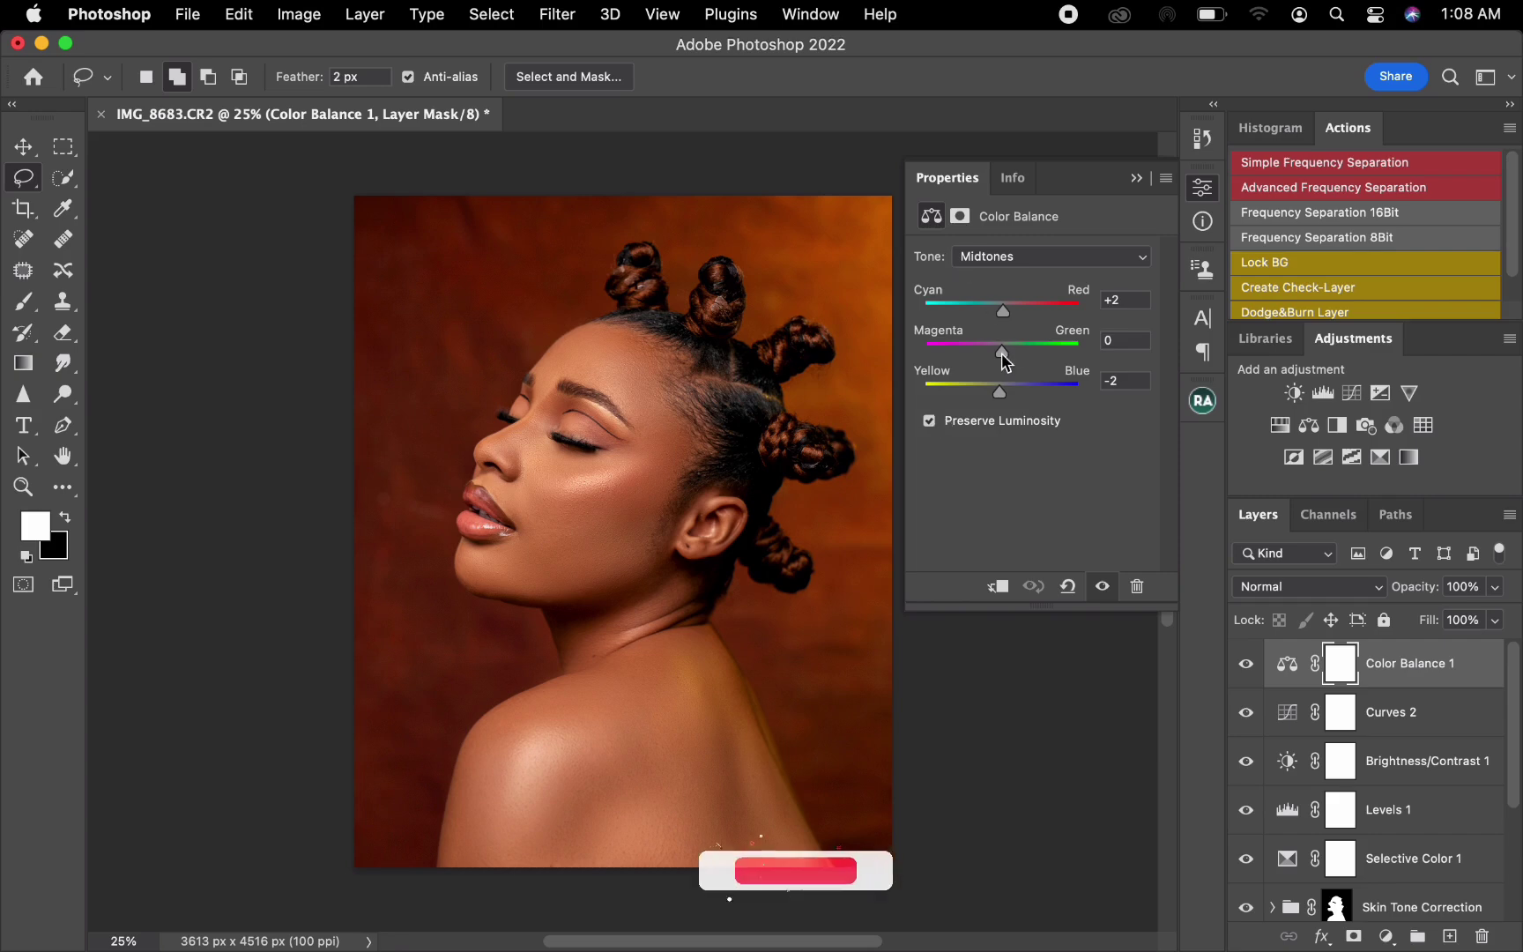
mouse_move(1001, 351)
mouse_down()
mouse_move(985, 352)
mouse_move(1021, 356)
mouse_move(1003, 357)
mouse_up()
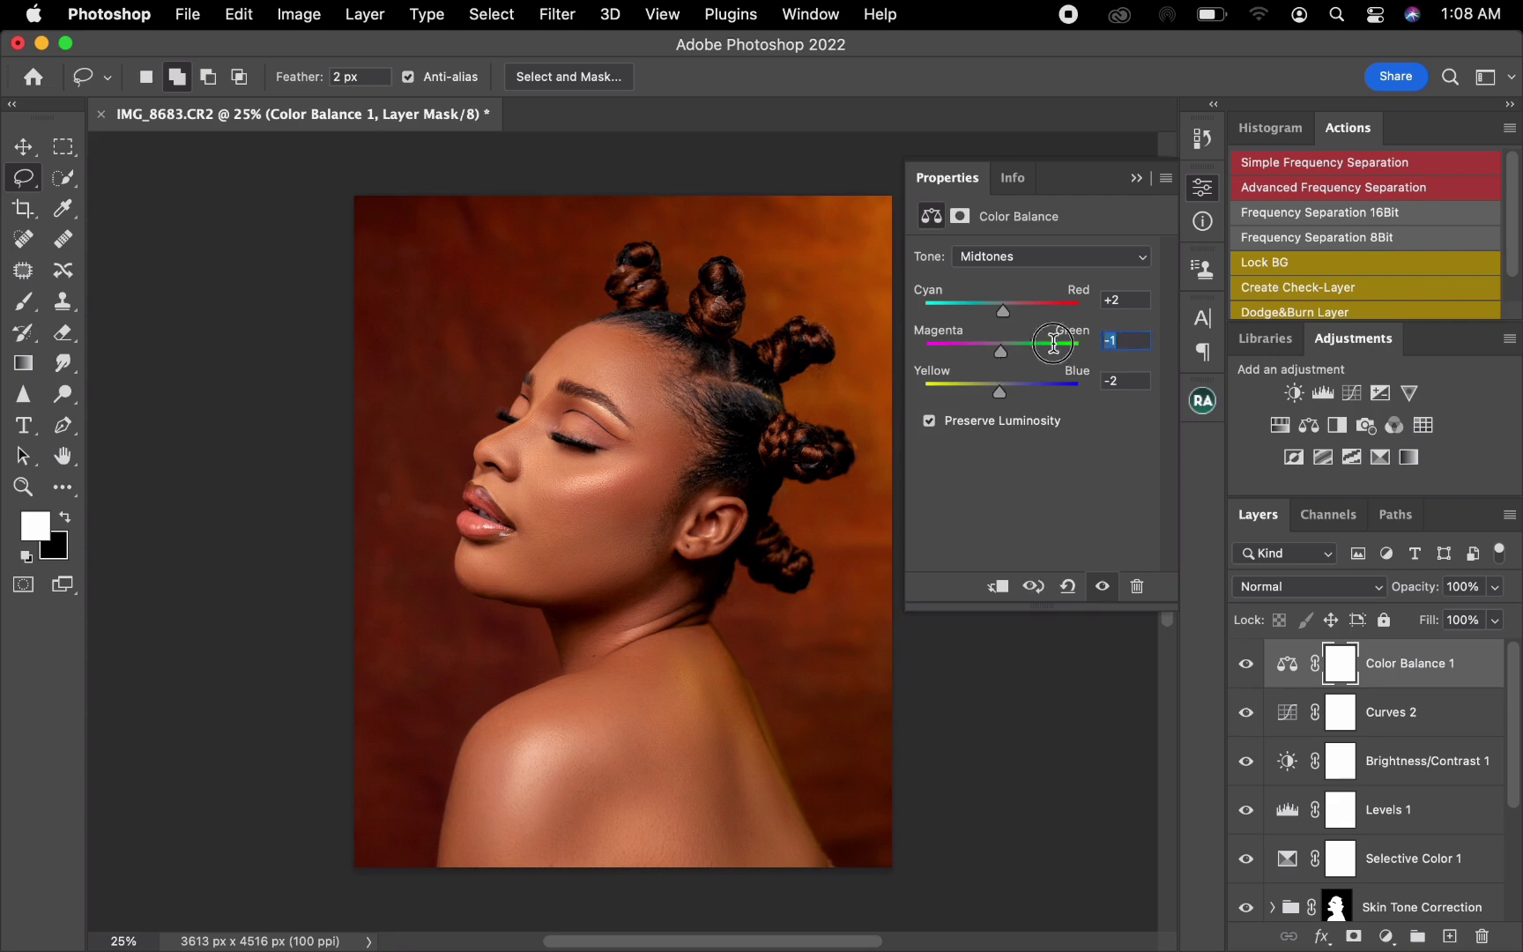
text(0)
Group the adjustment layers from Color Balance 1 down to Selective Color 1 and name the group COLOR GRADE
shift+click(1410, 858)
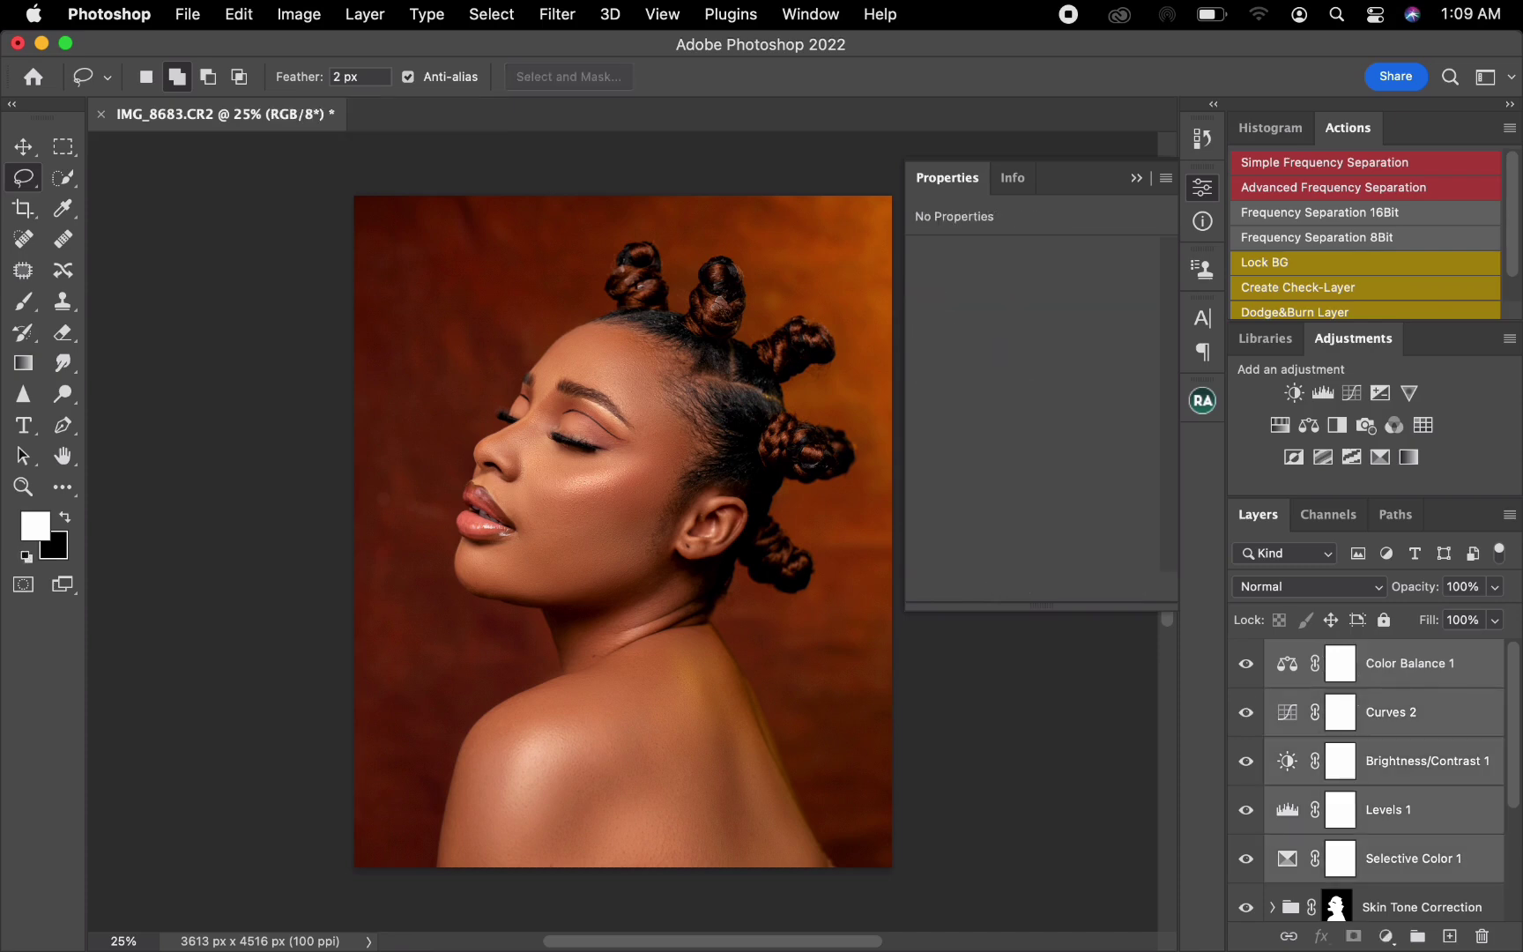
key(super+g)
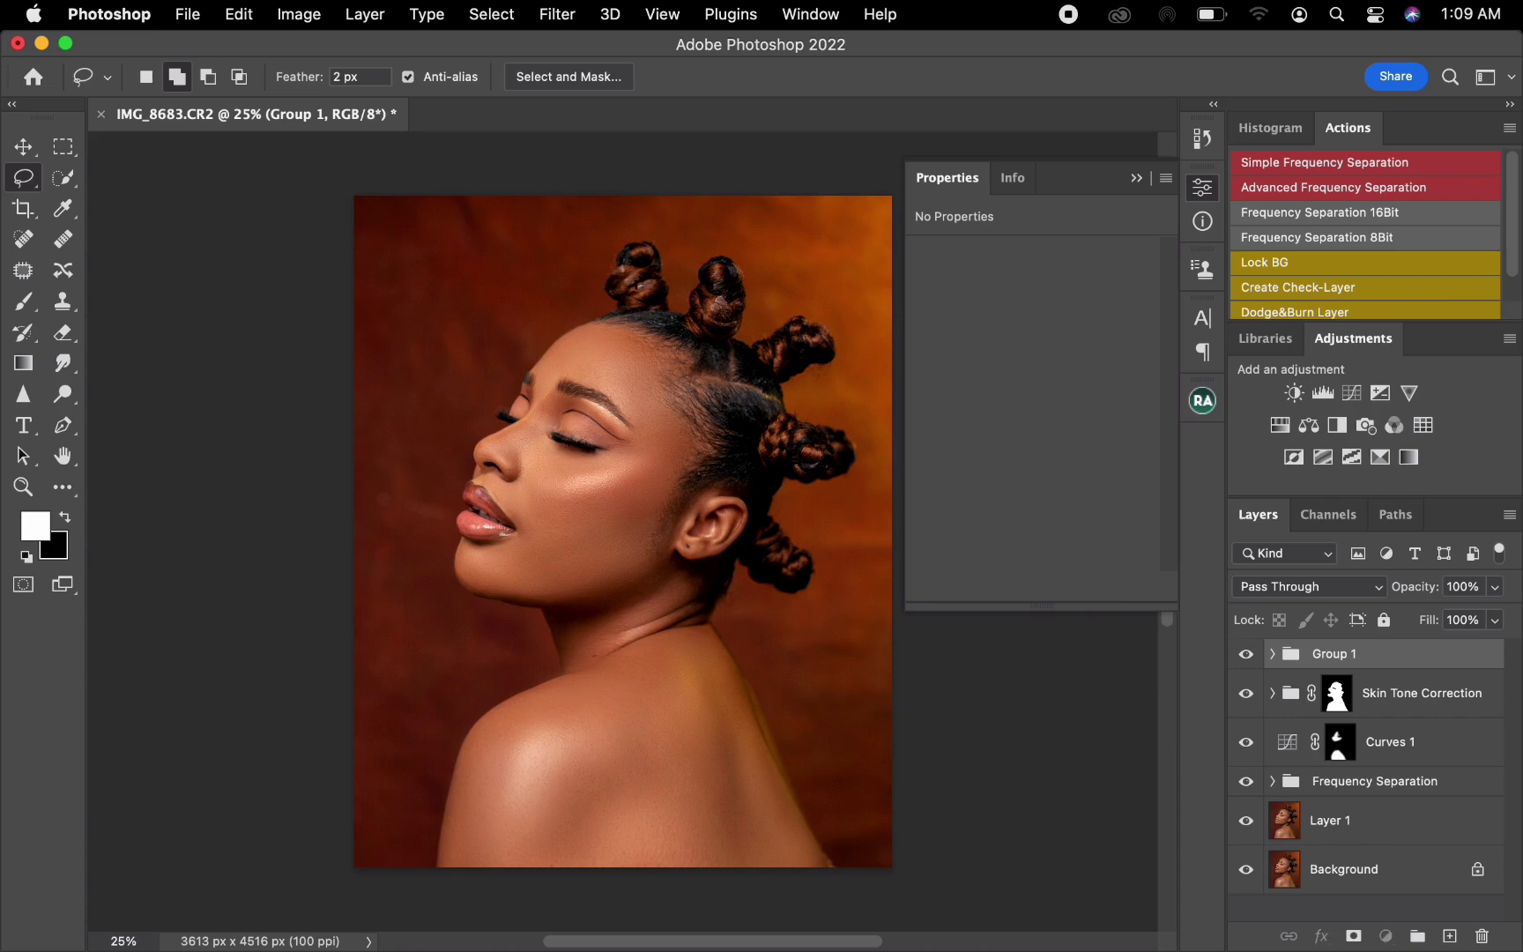
double_click(1334, 653)
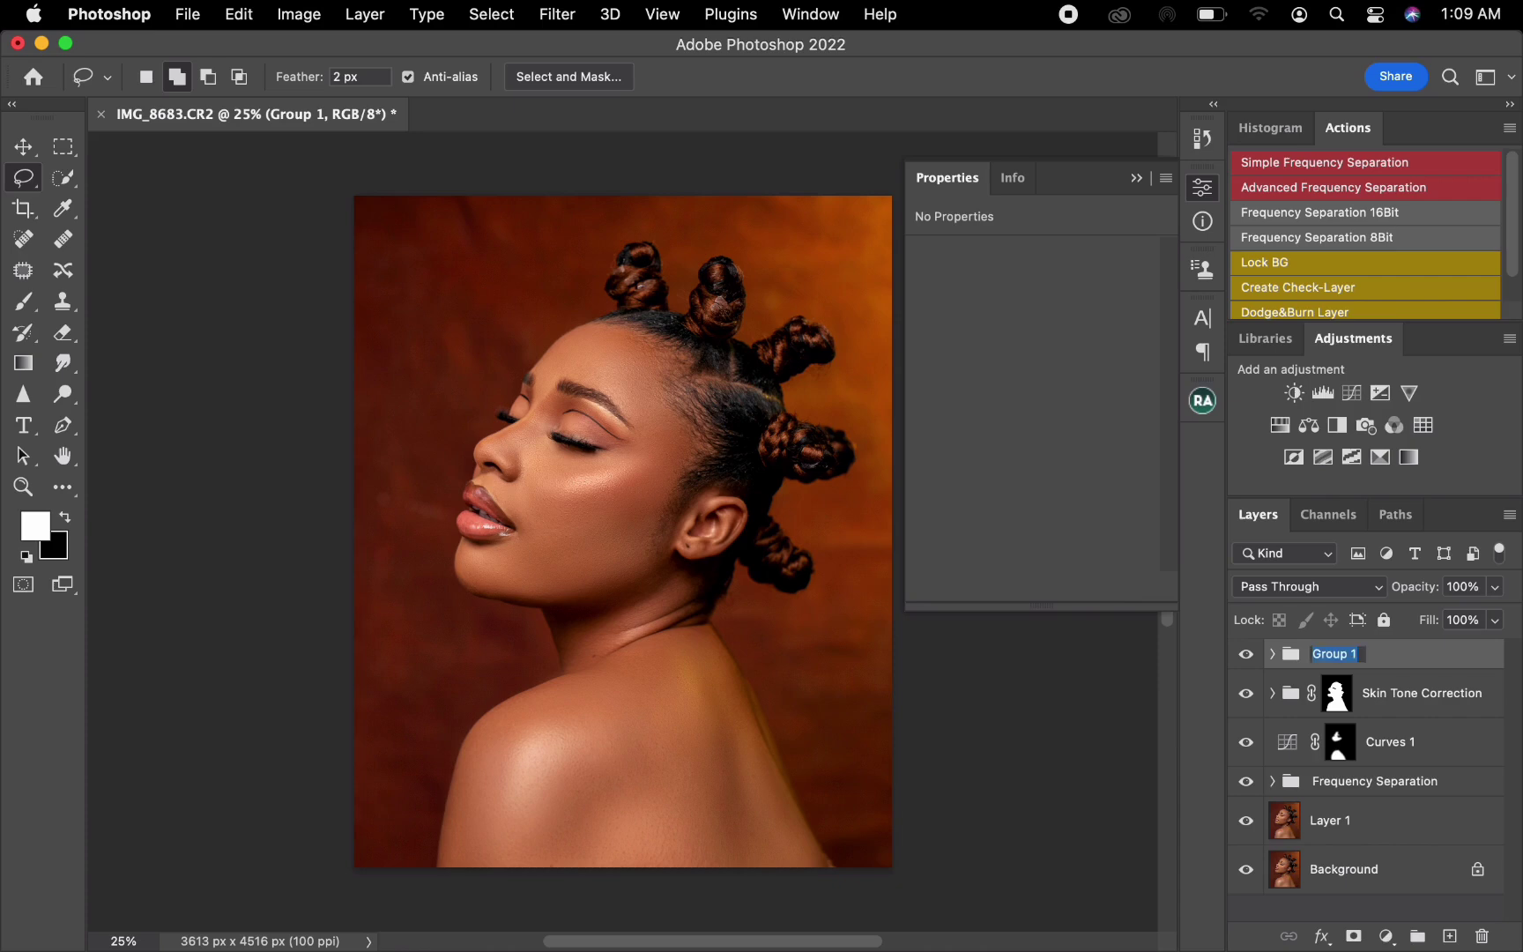
text(COLOR GRADE)
key(Return)
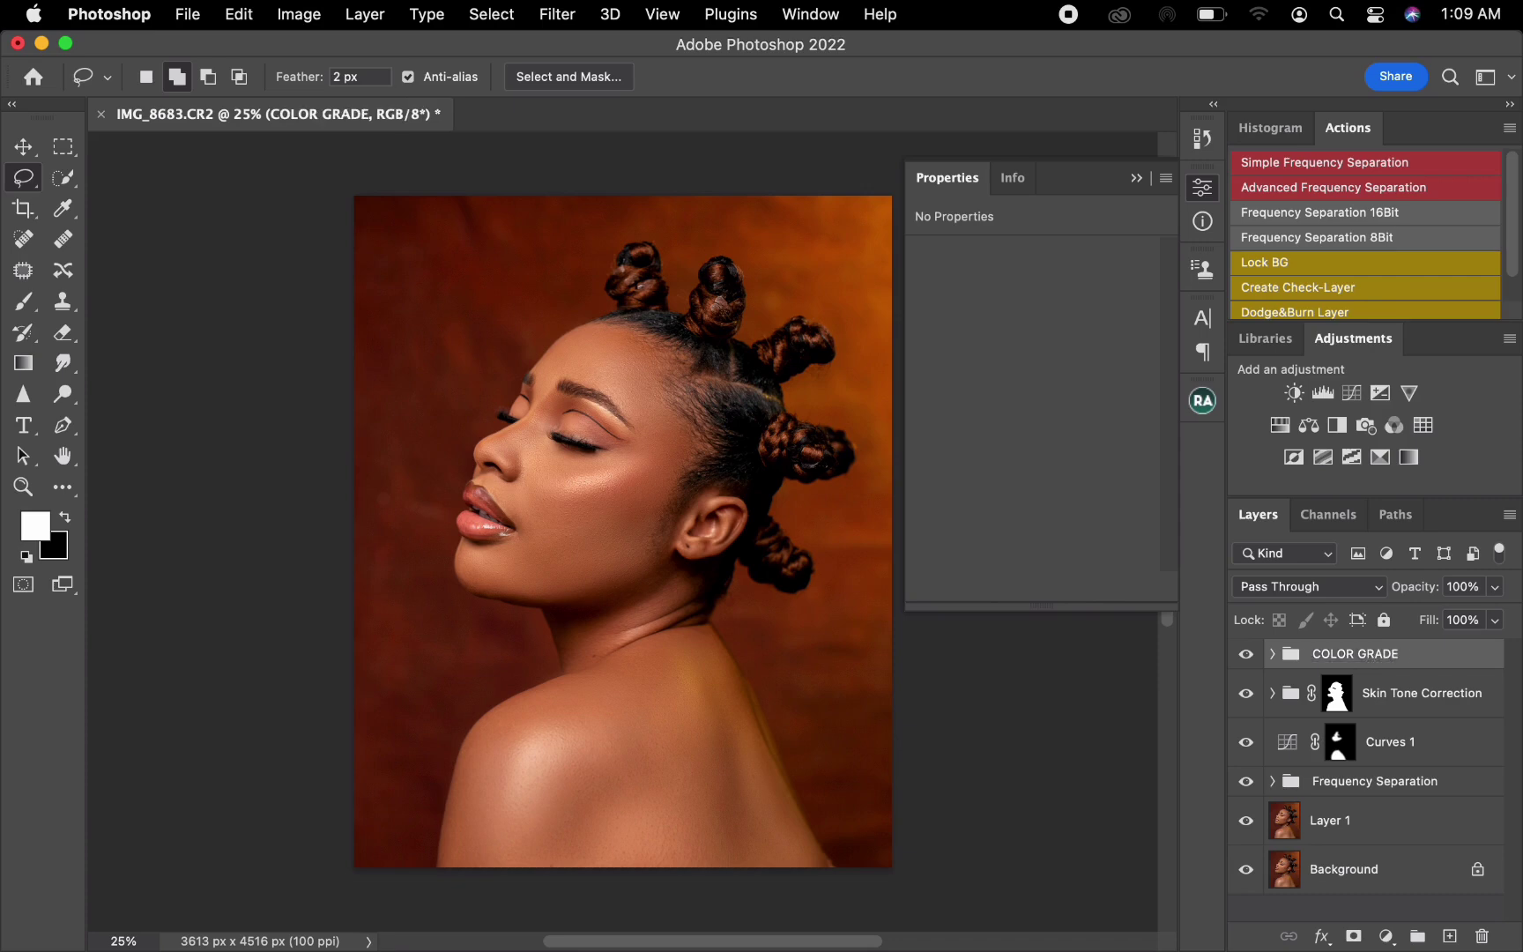
Compare the portrait with and without the COLOR GRADE group
click(1247, 655)
click(1247, 655)
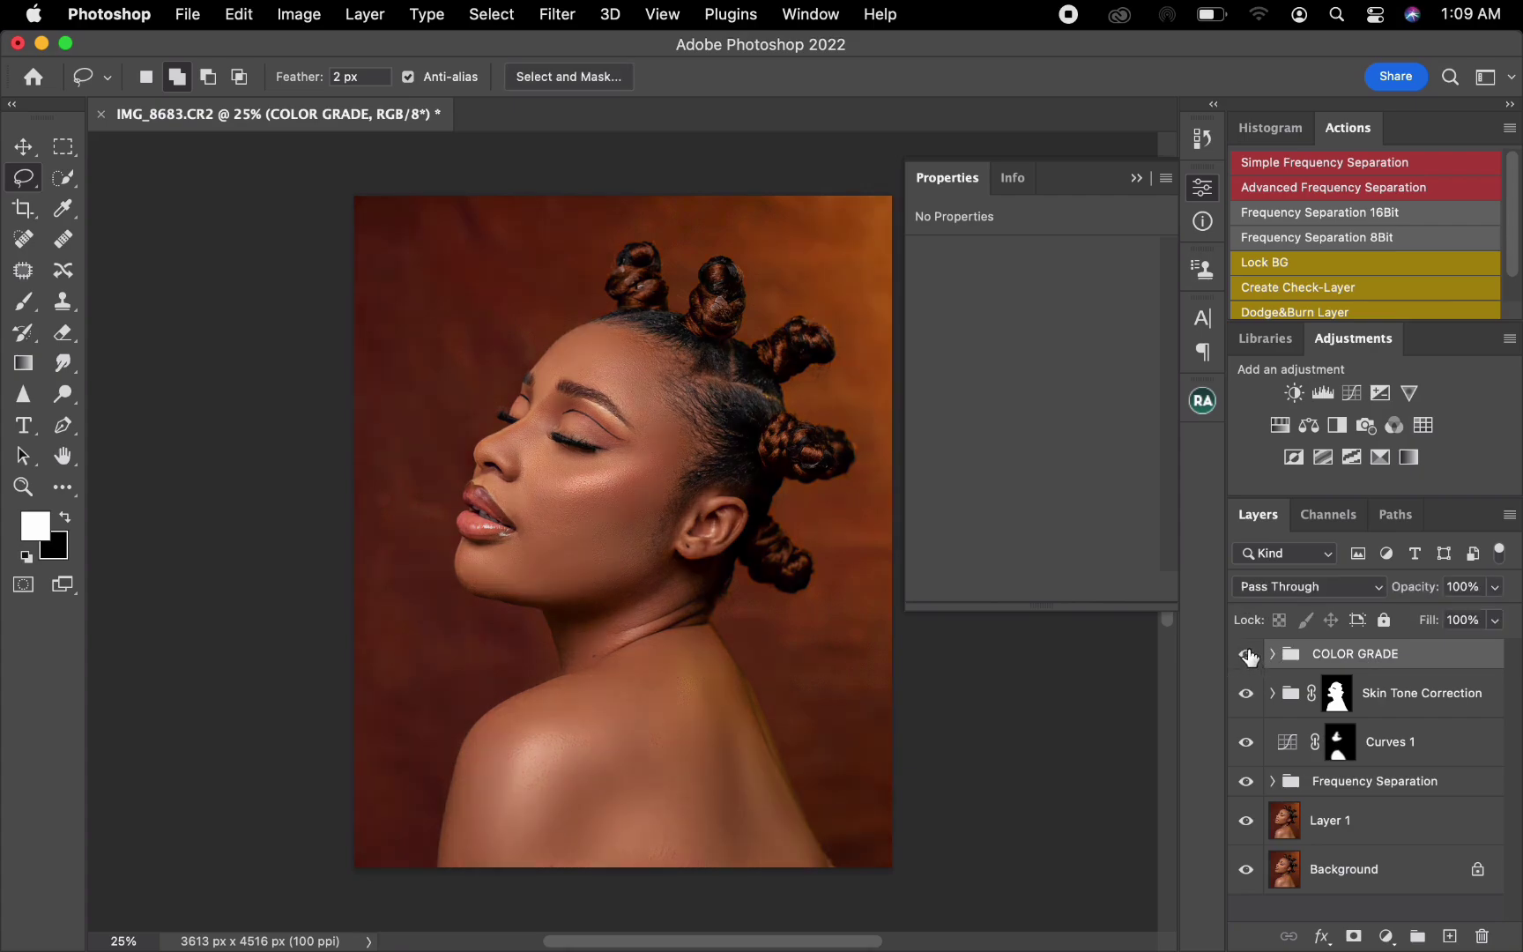
click(1247, 655)
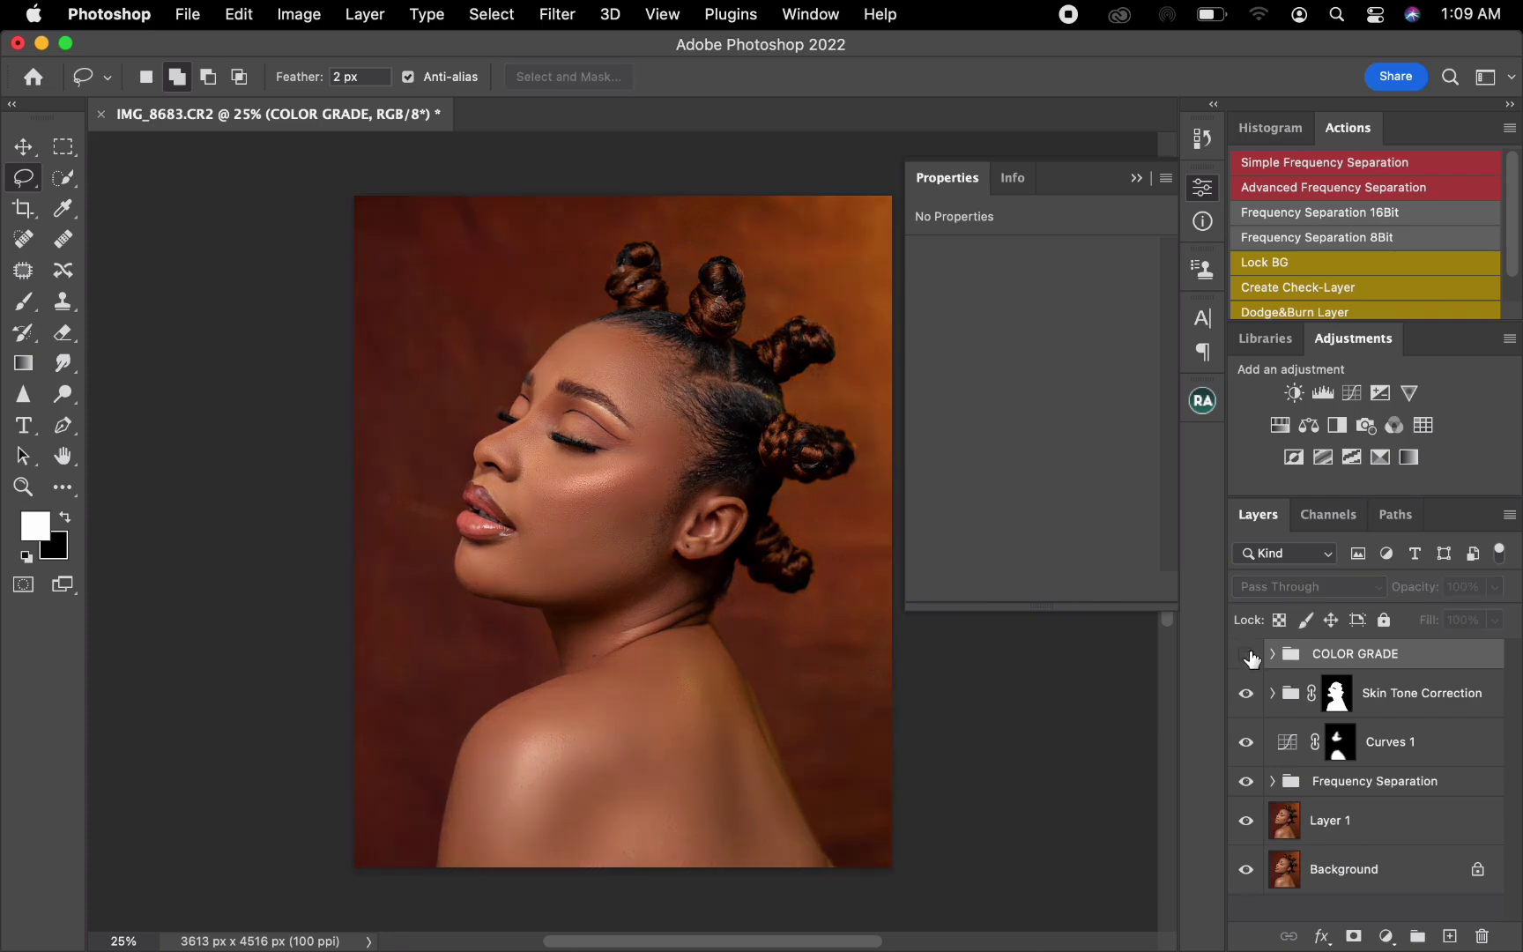
click(1248, 655)
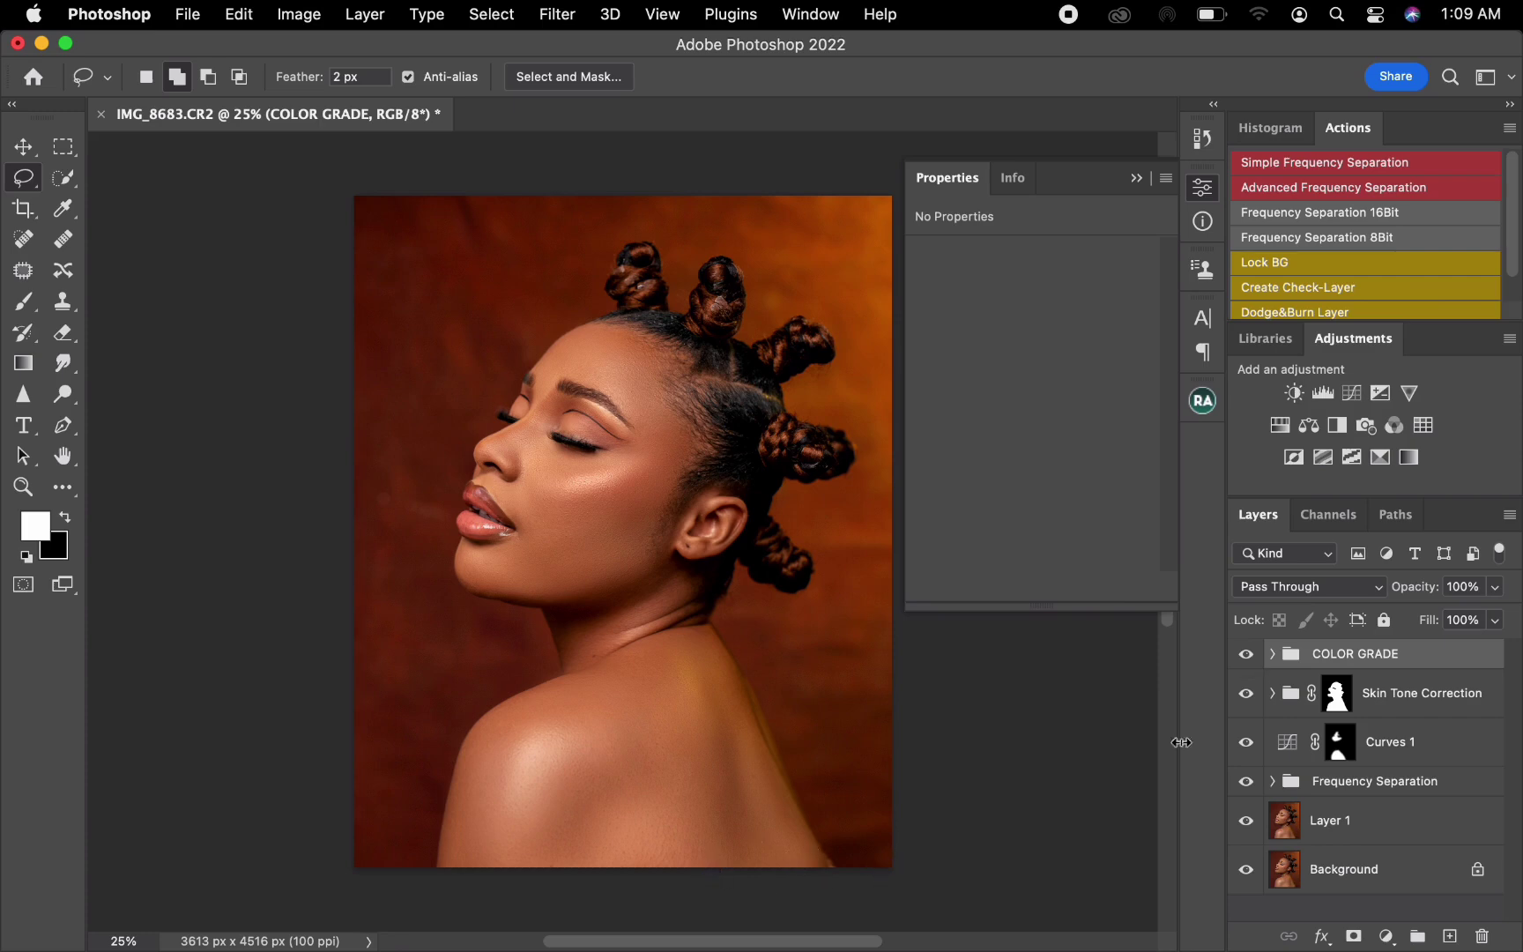
Group all layers from COLOR GRADE down to Layer 1, leaving out the Background, and name the group FInished
shift+click(1395, 827)
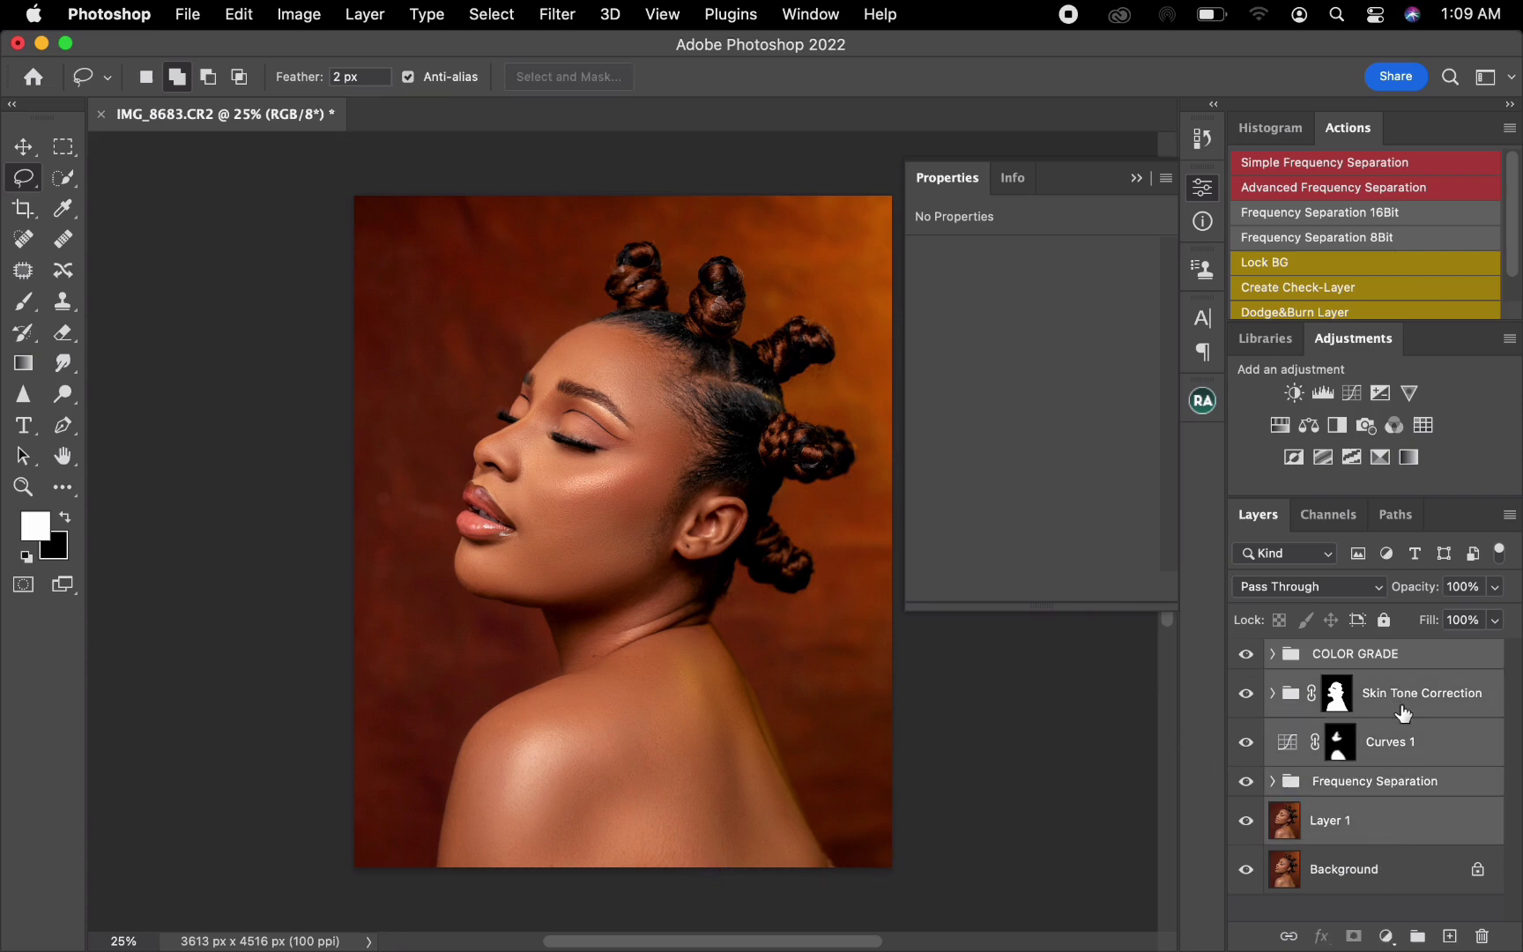
key(super+g)
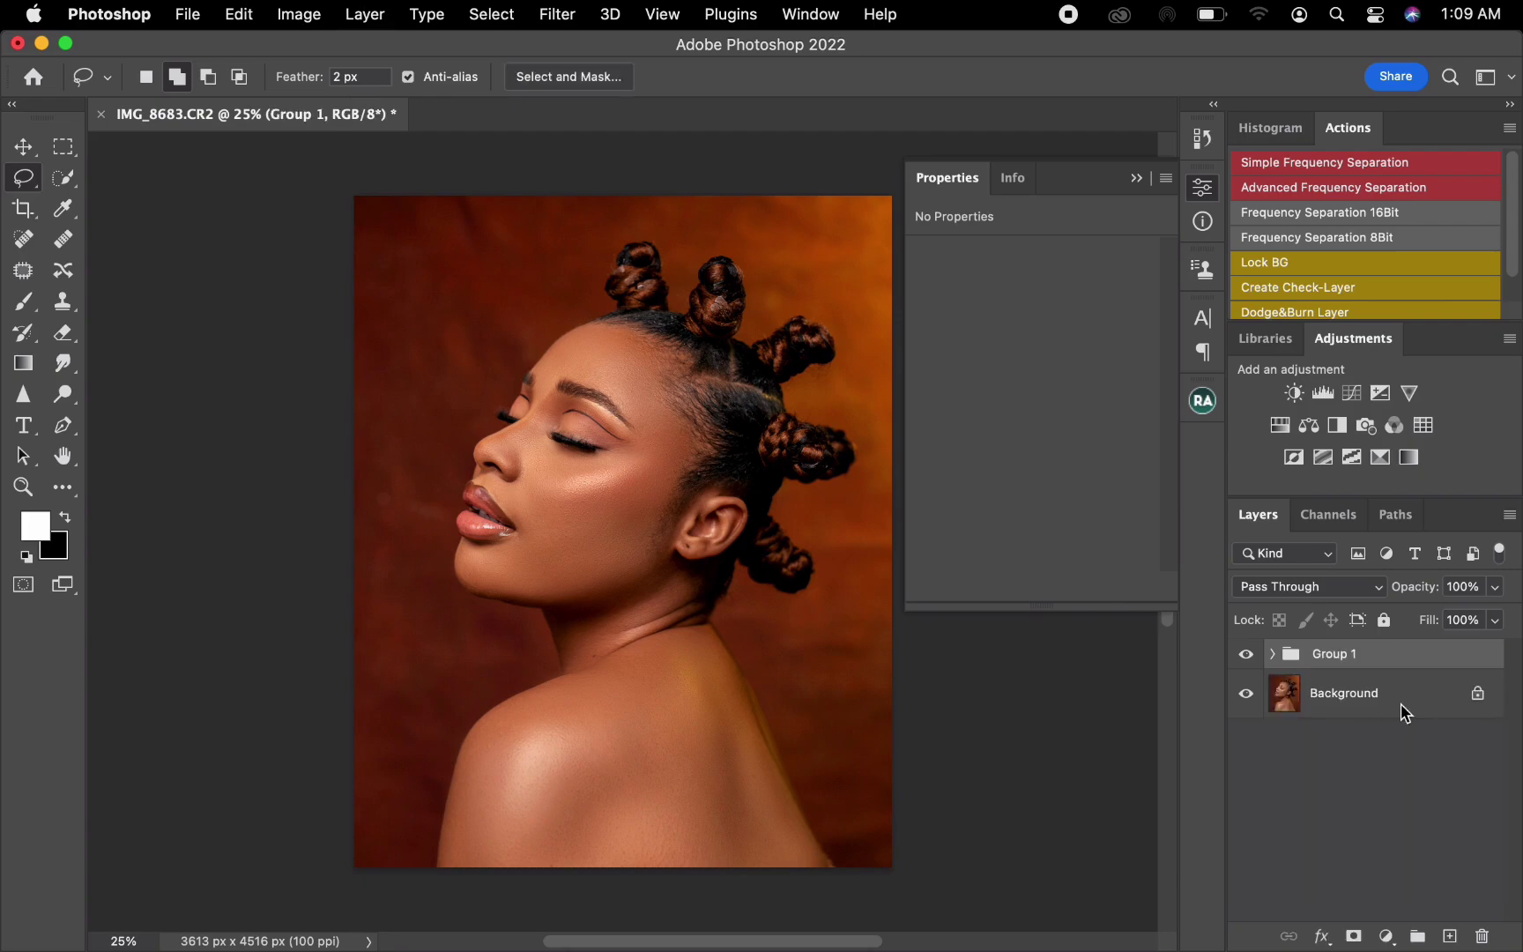
click(1333, 661)
double_click(1334, 661)
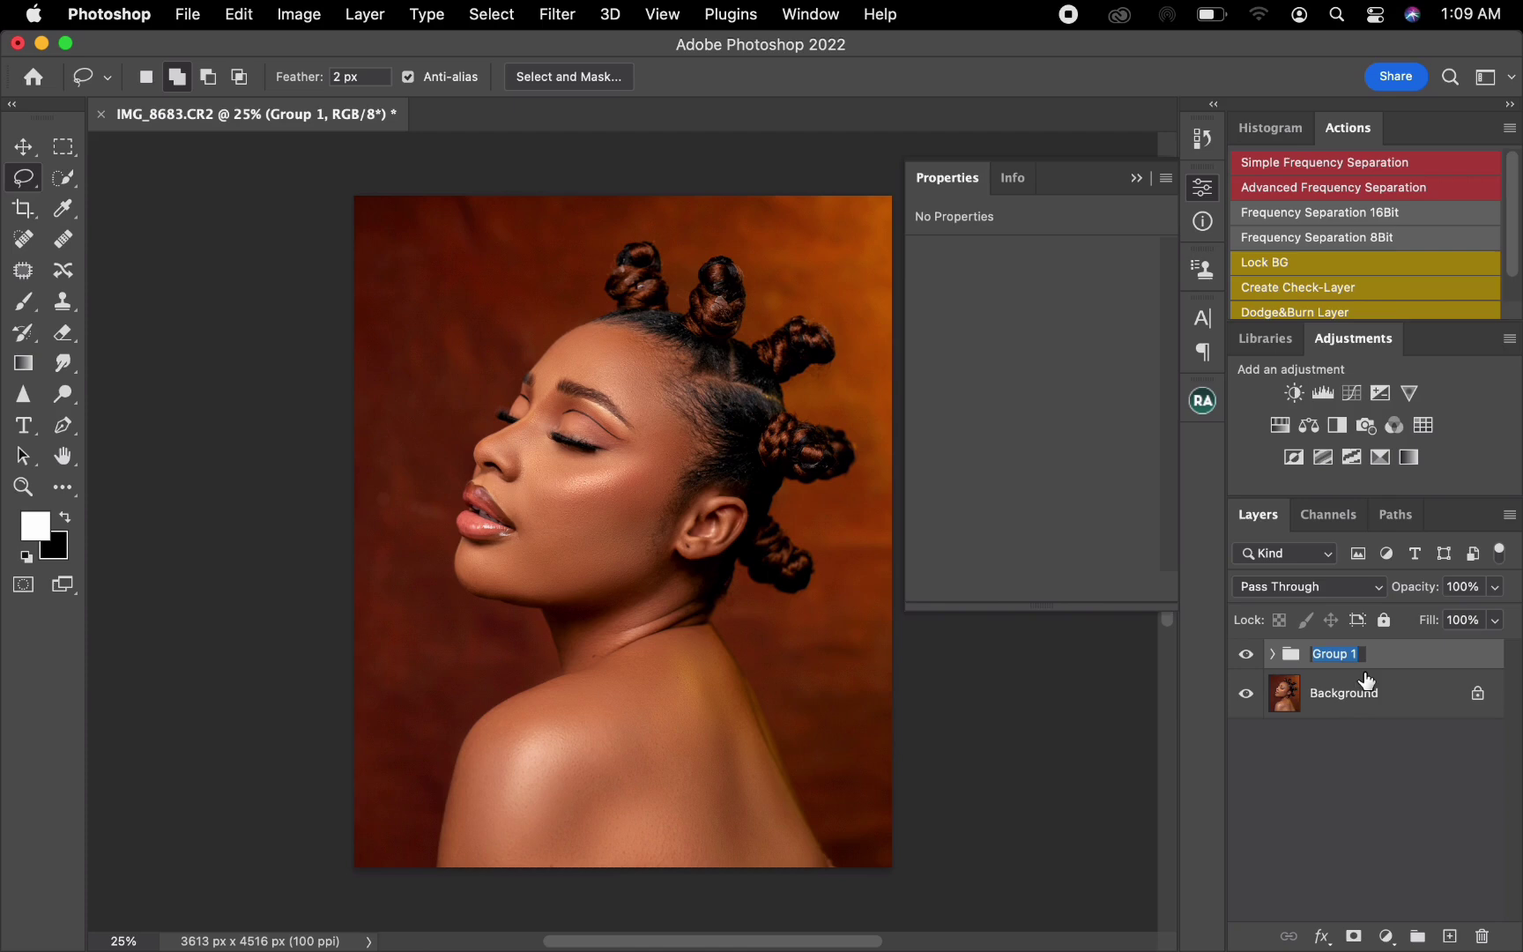
text(Finished)
key(Return)
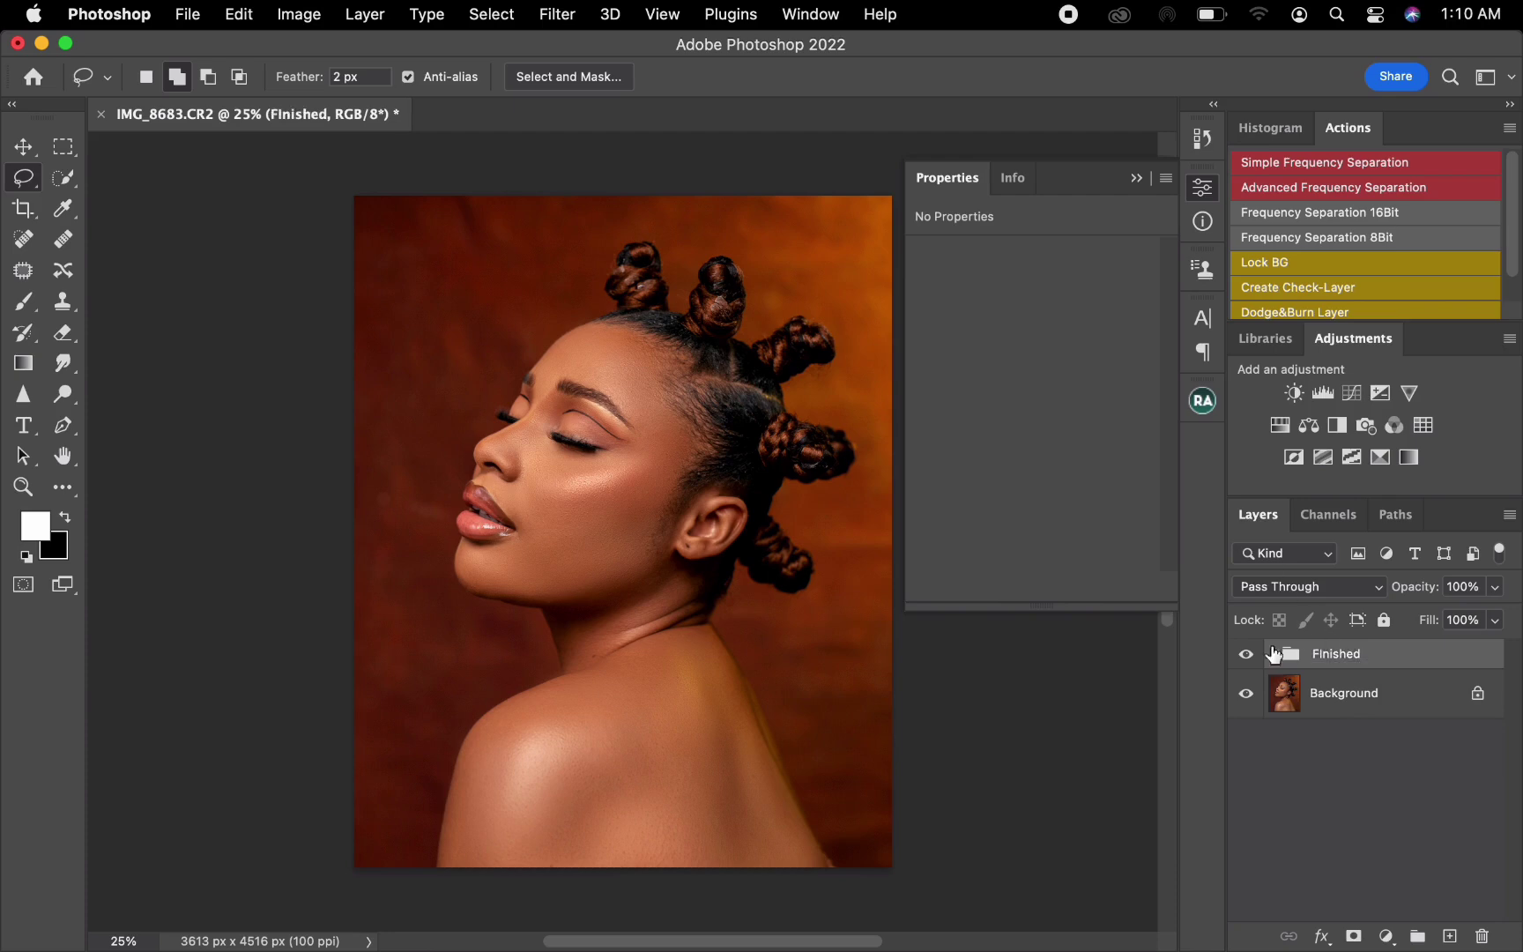
Compare the portrait before and after the whole retouch using the FInished group's visibility, and expand the group to show its layers
click(1246, 656)
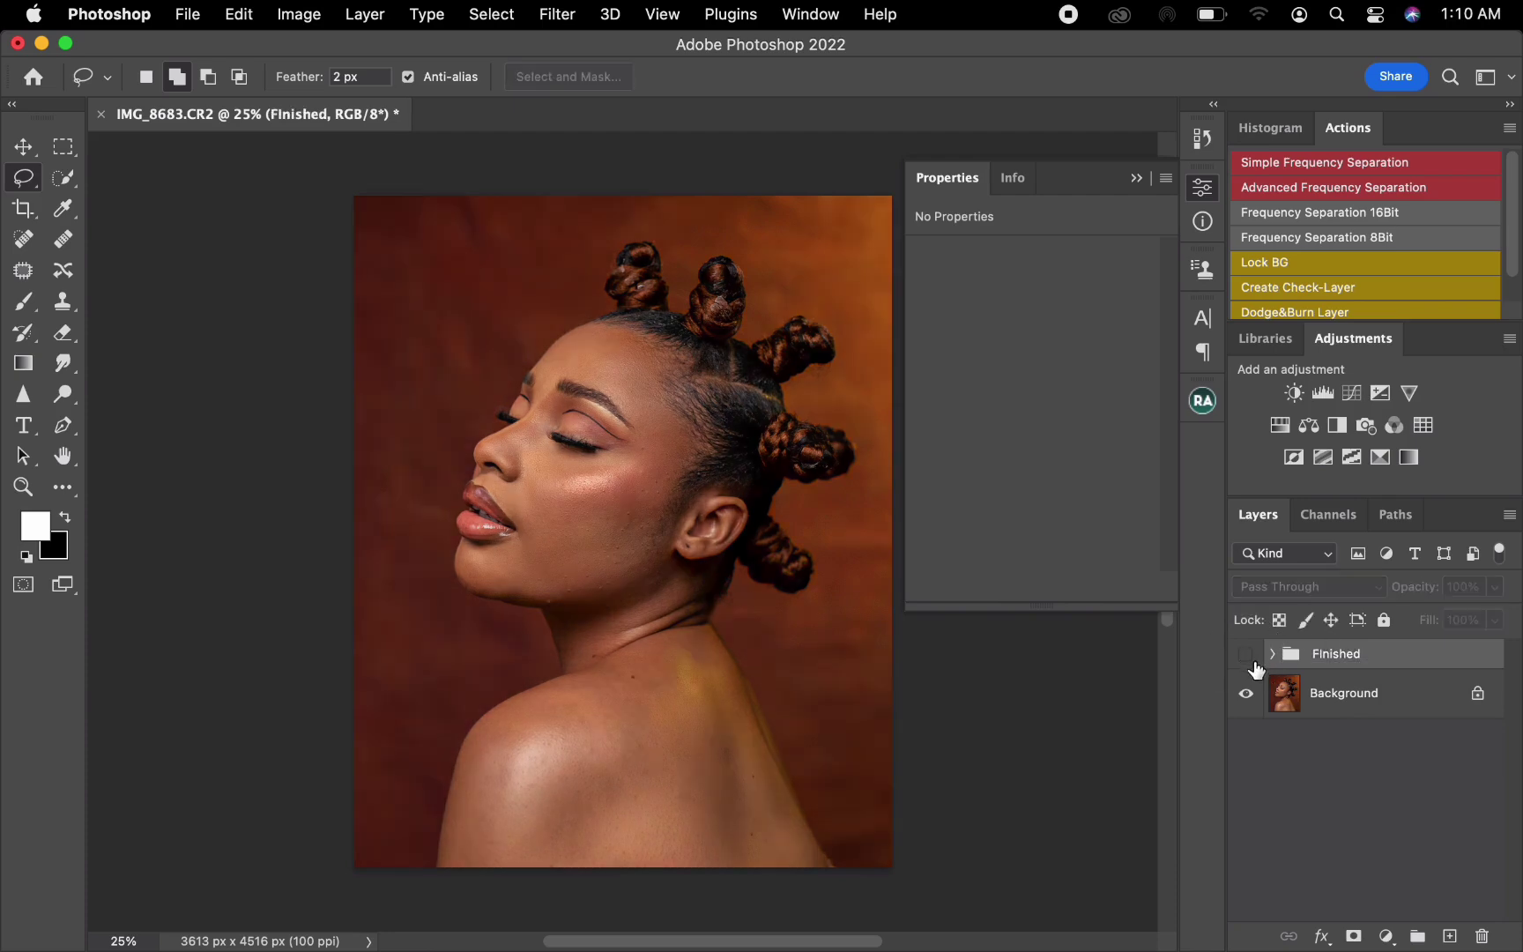
click(1248, 657)
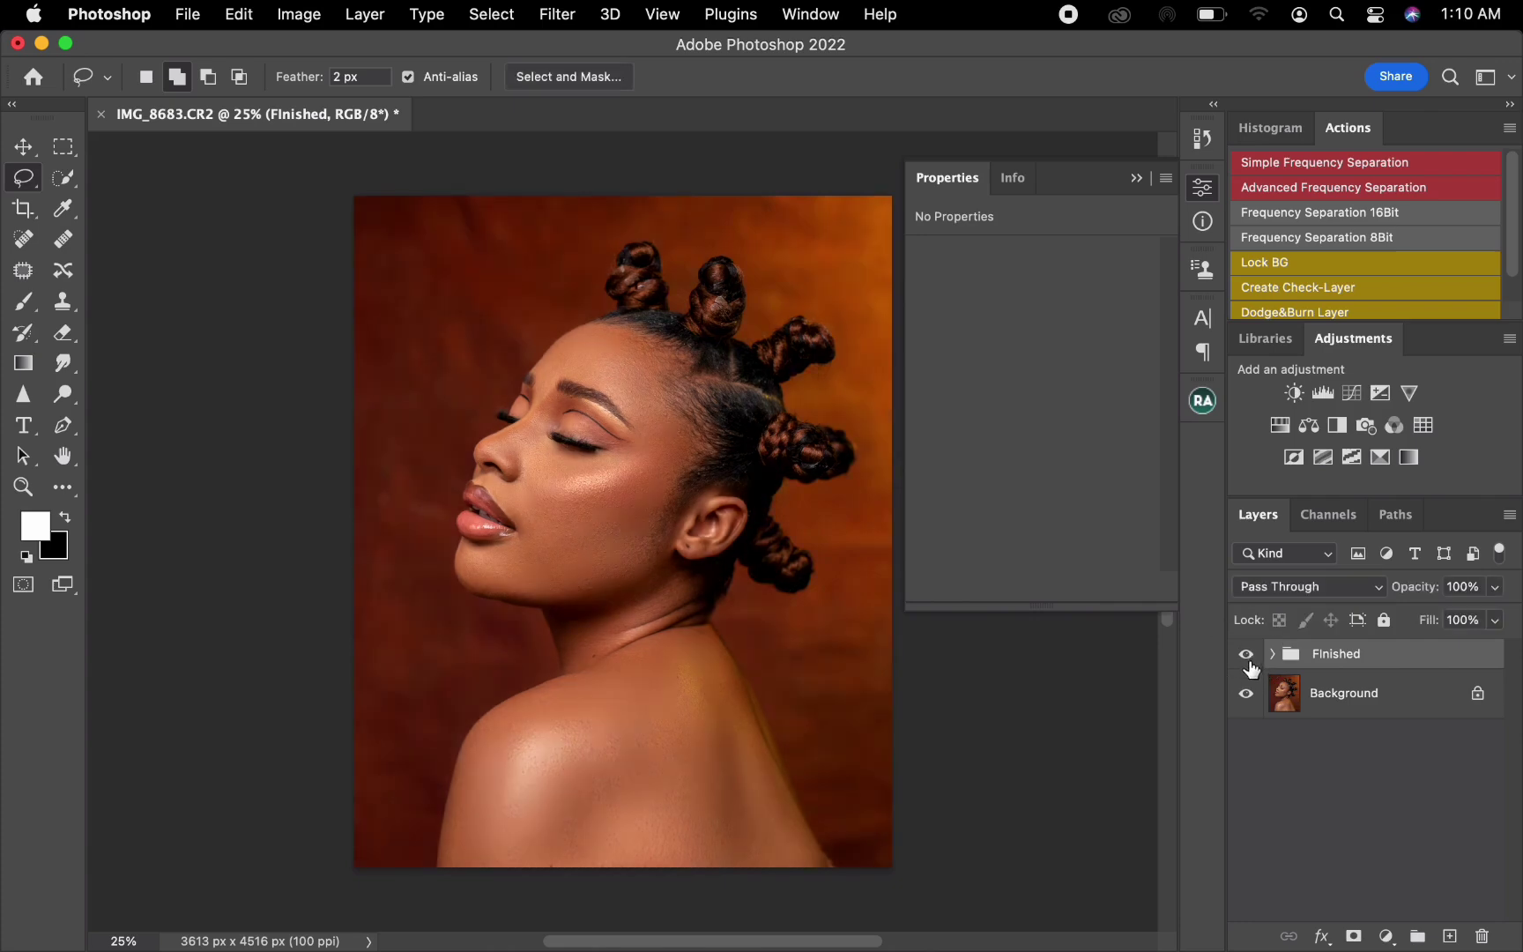
click(1249, 658)
click(1248, 657)
click(1272, 655)
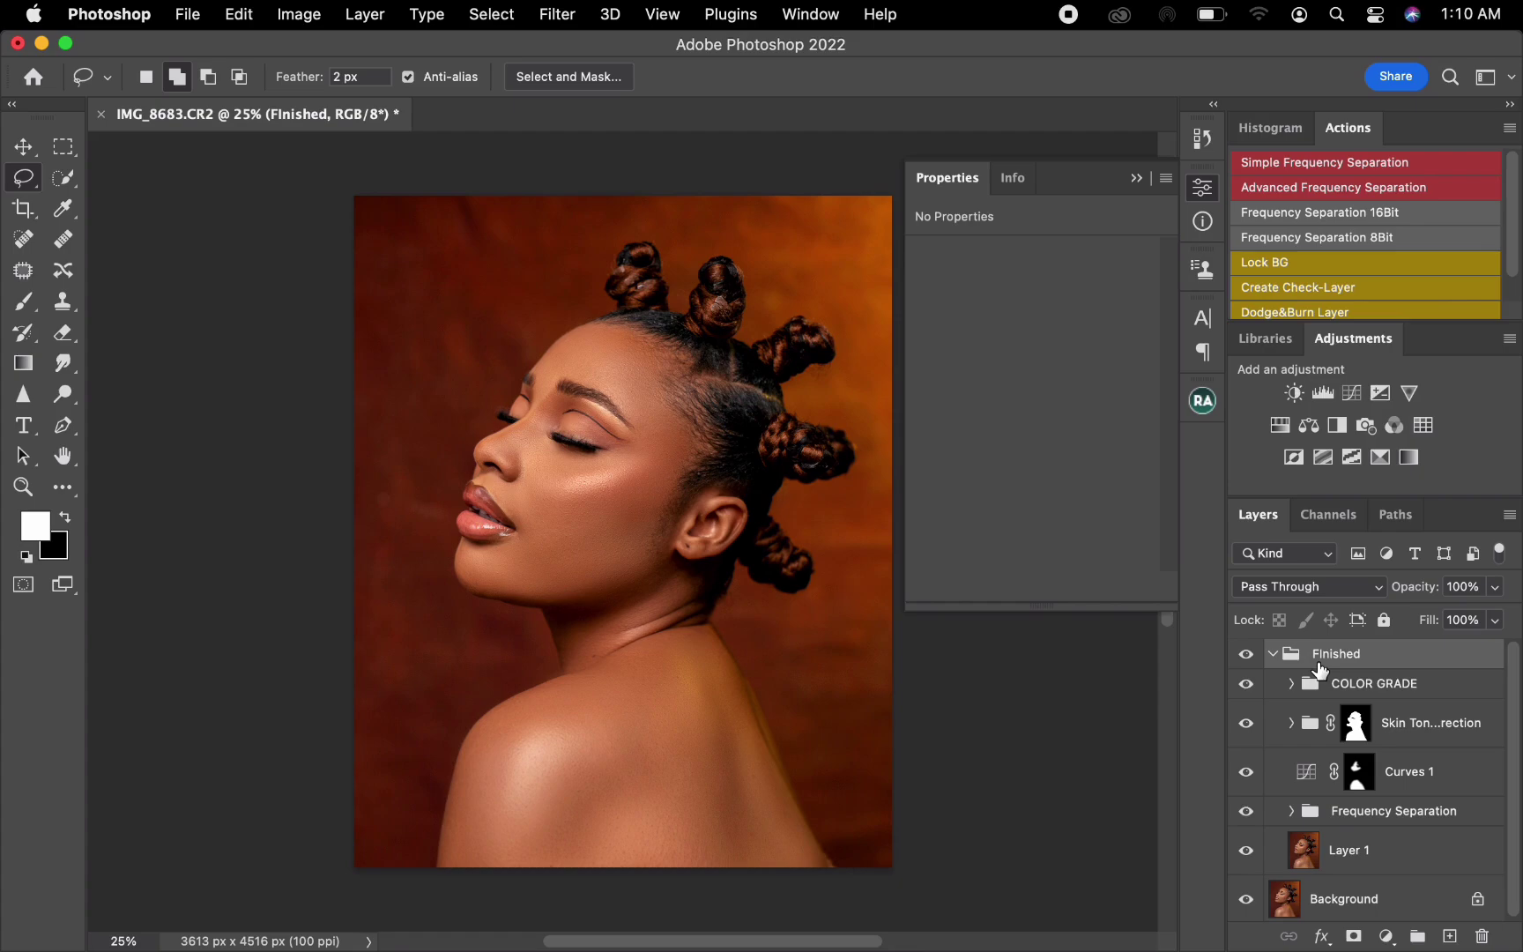
Try to export the portrait with Save for Web as a maximum-quality JPEG into the Documents folder
click(186, 15)
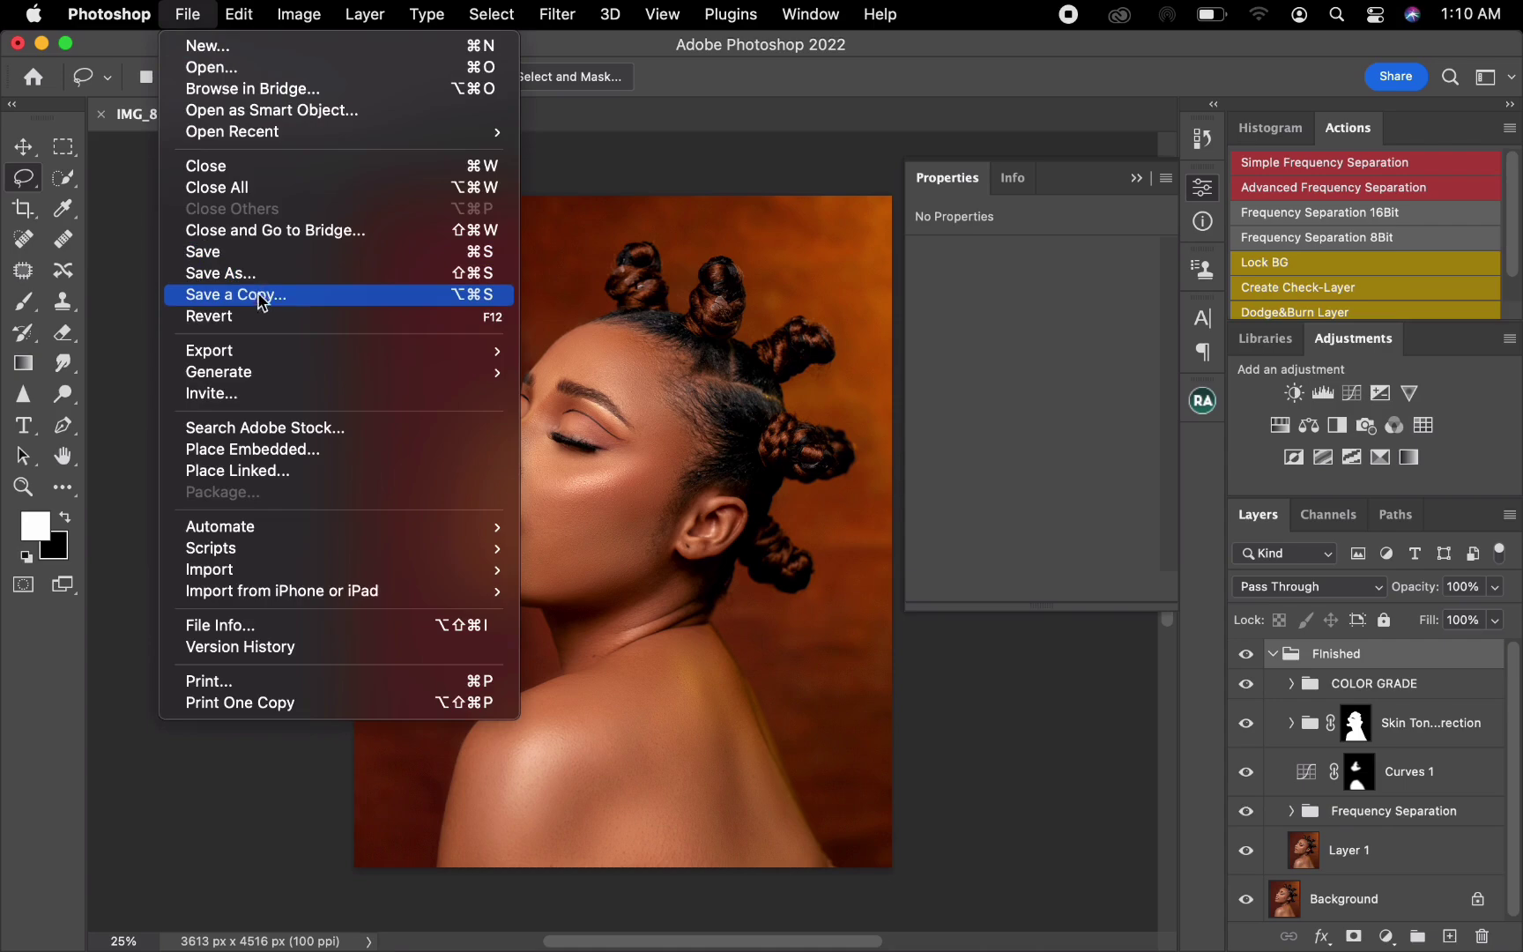
mouse_move(303, 361)
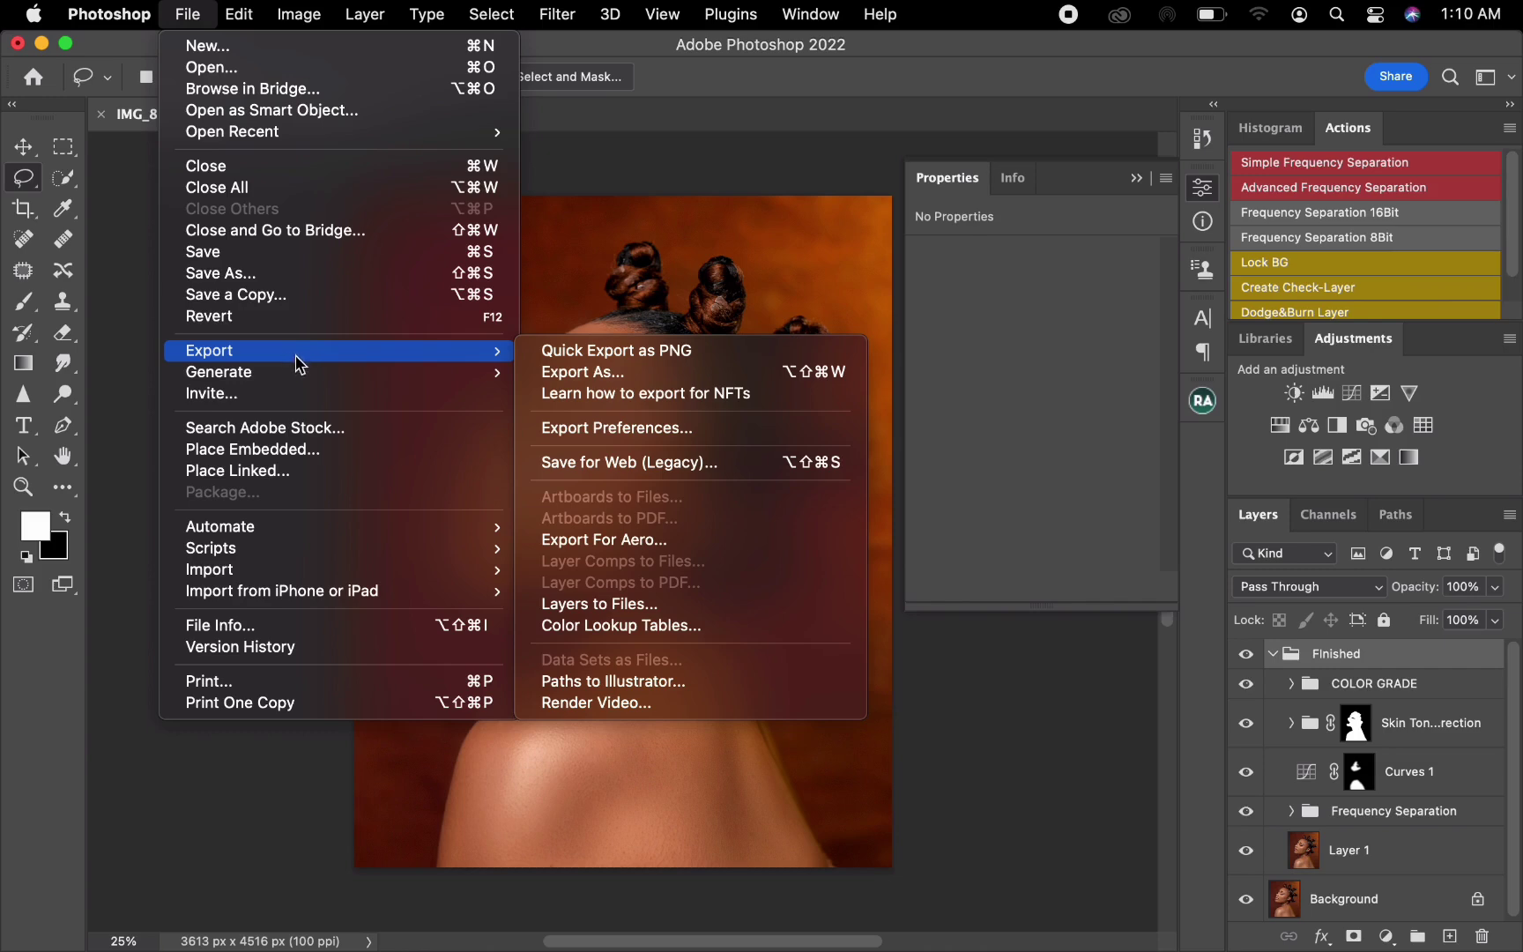
click(300, 351)
click(633, 466)
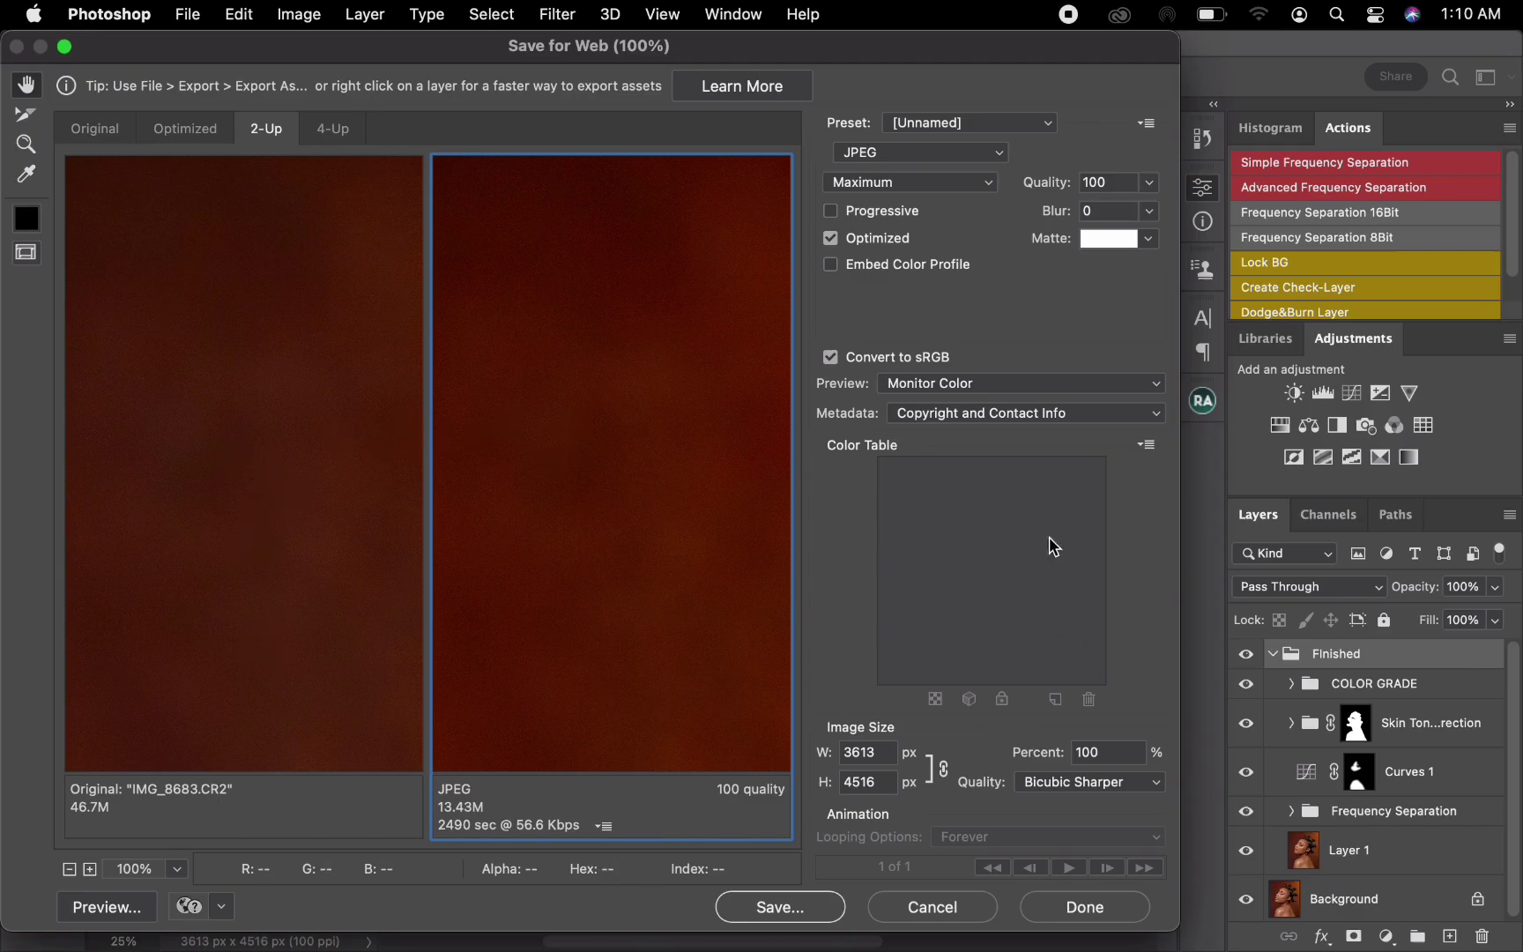
click(891, 155)
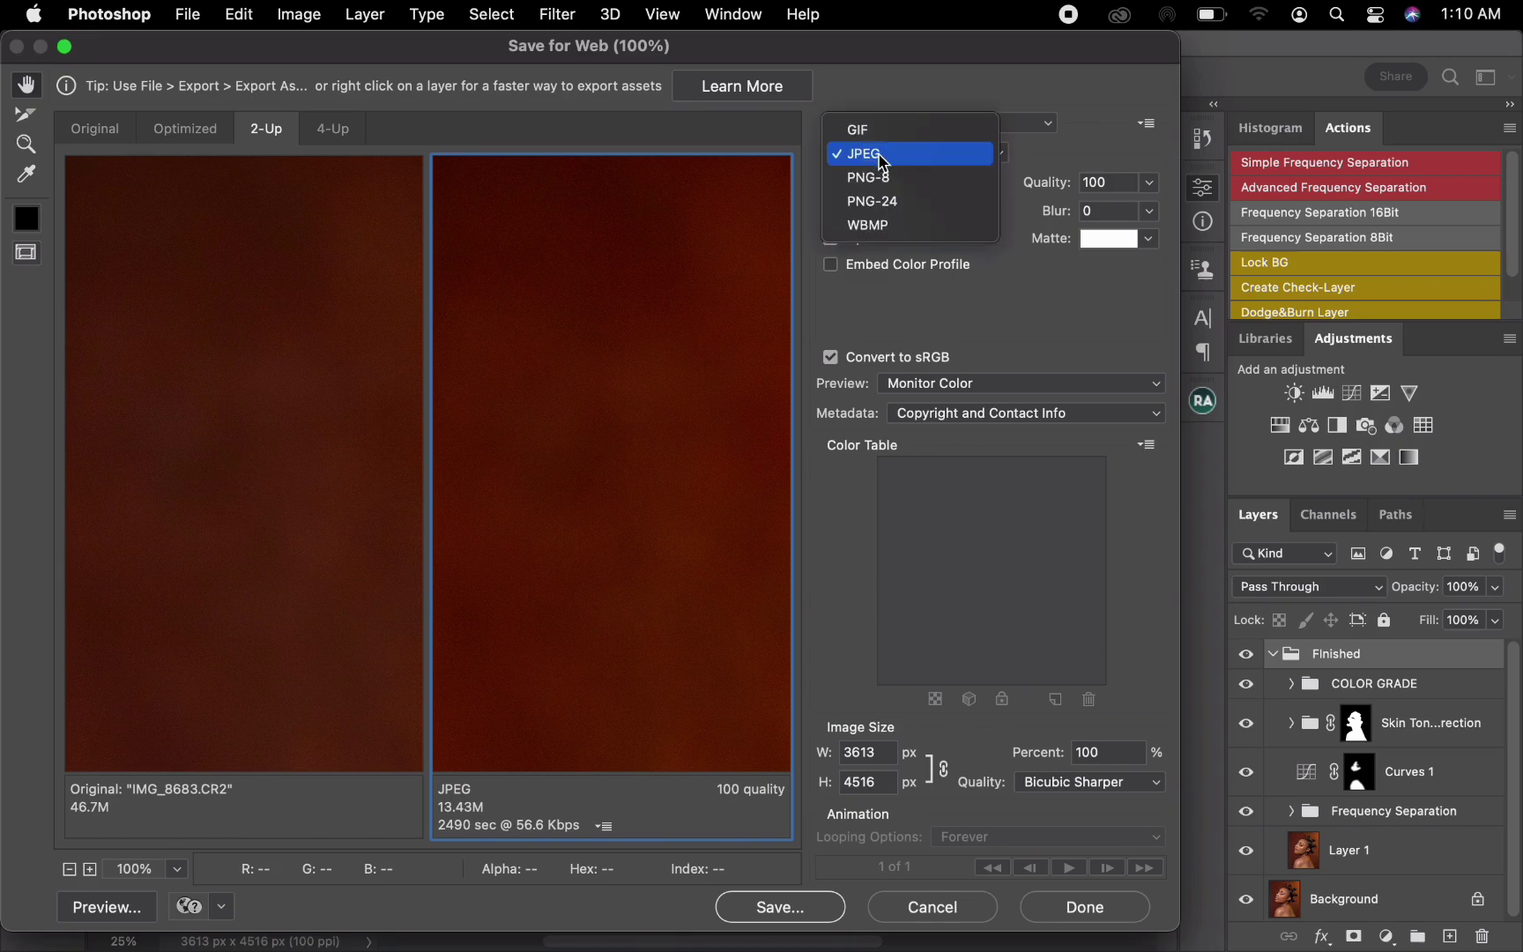
click(886, 157)
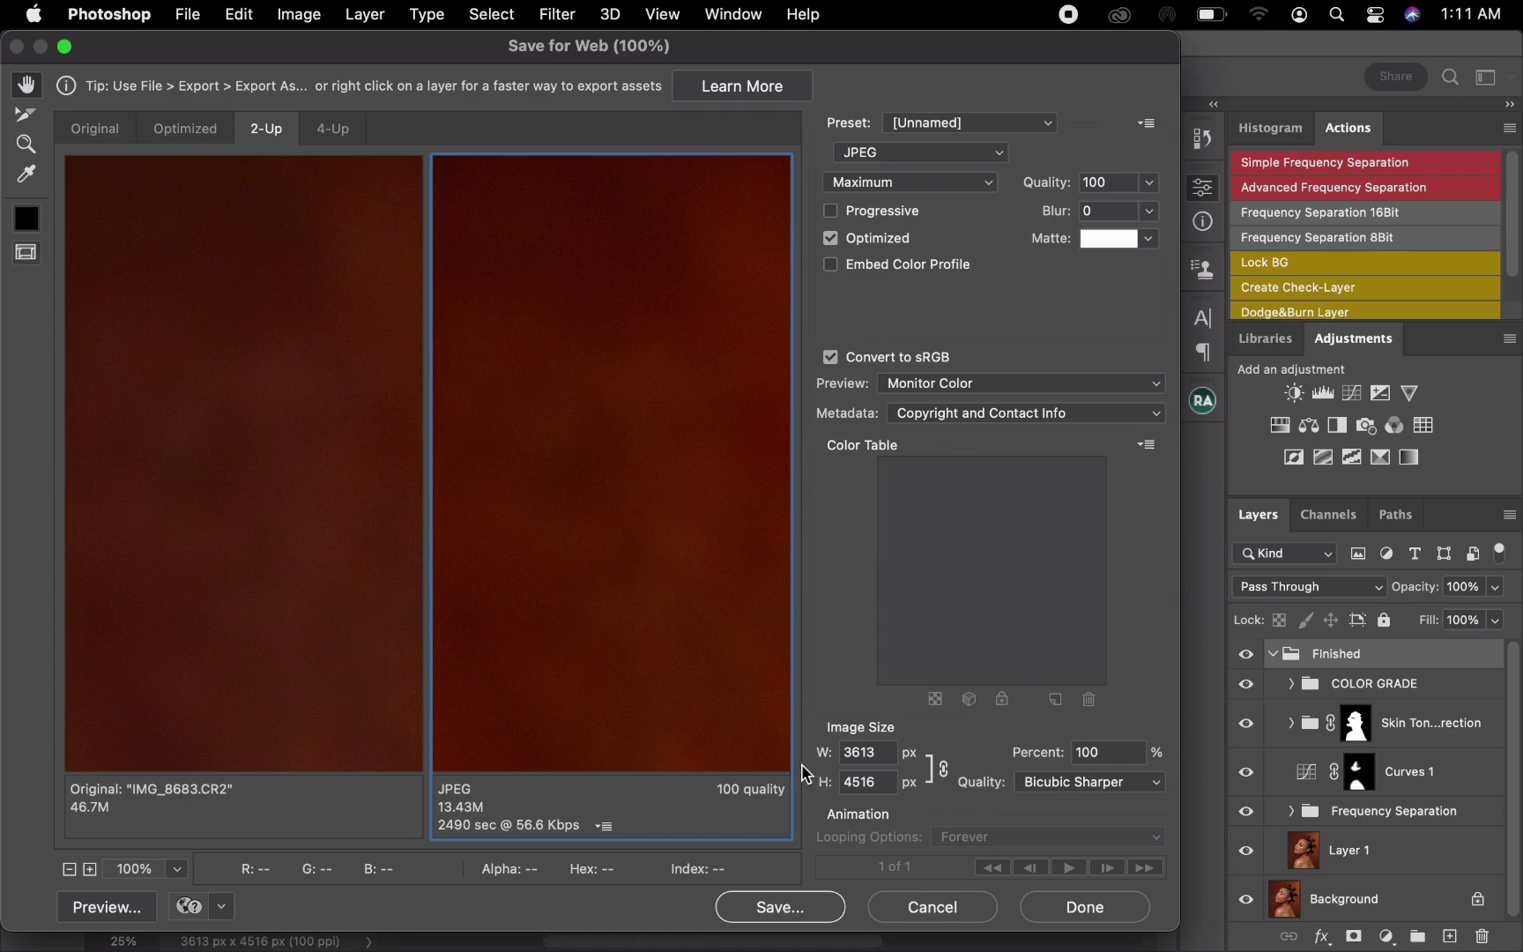
click(793, 894)
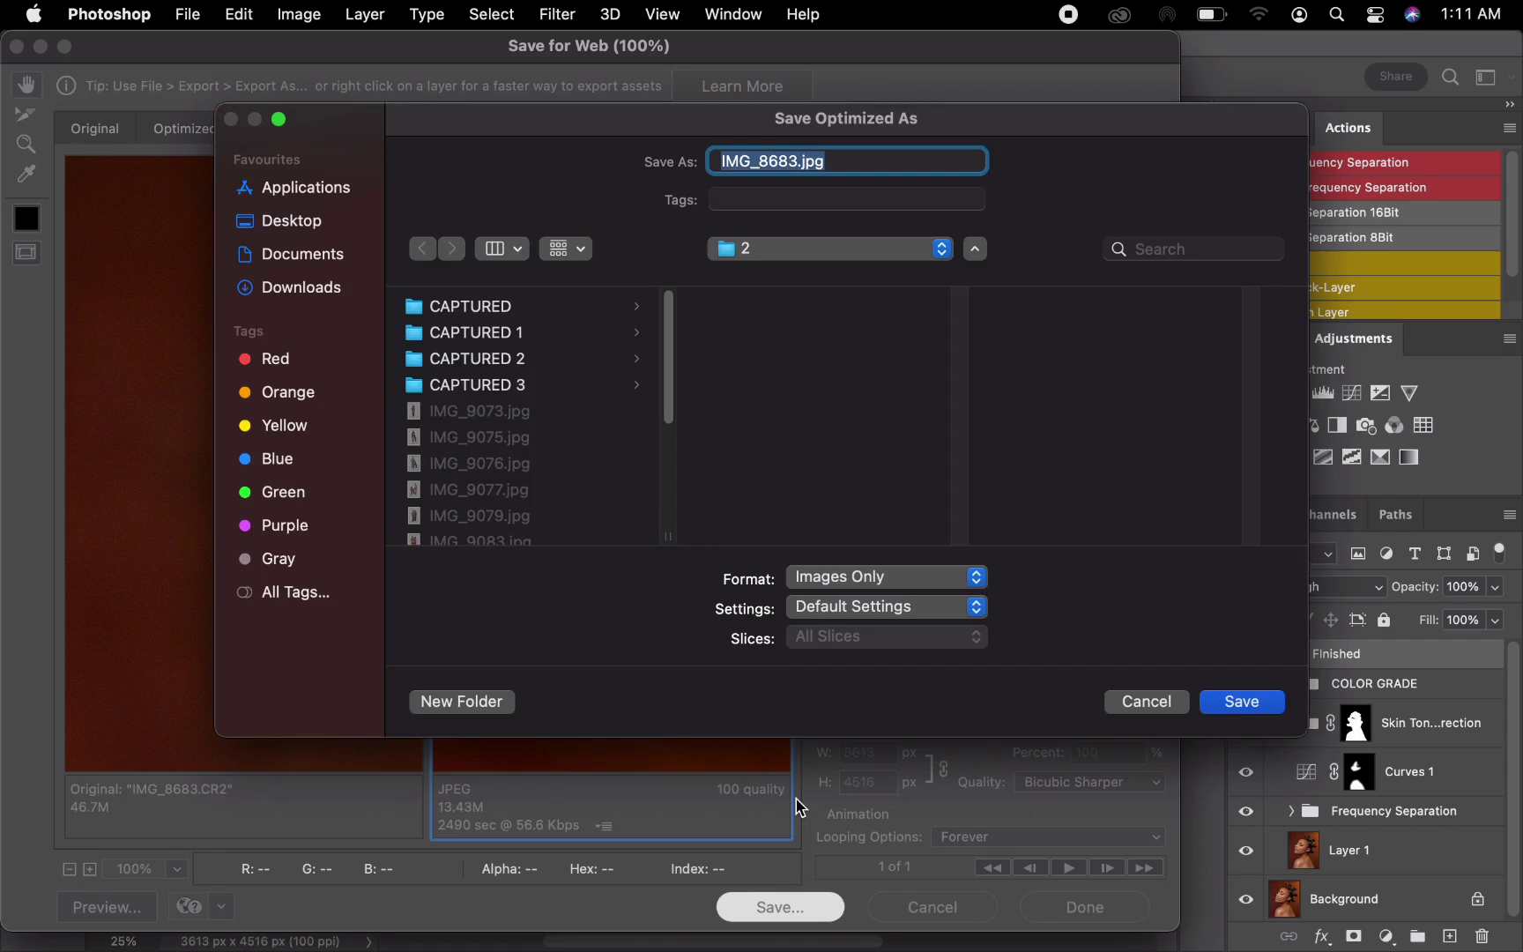
click(332, 264)
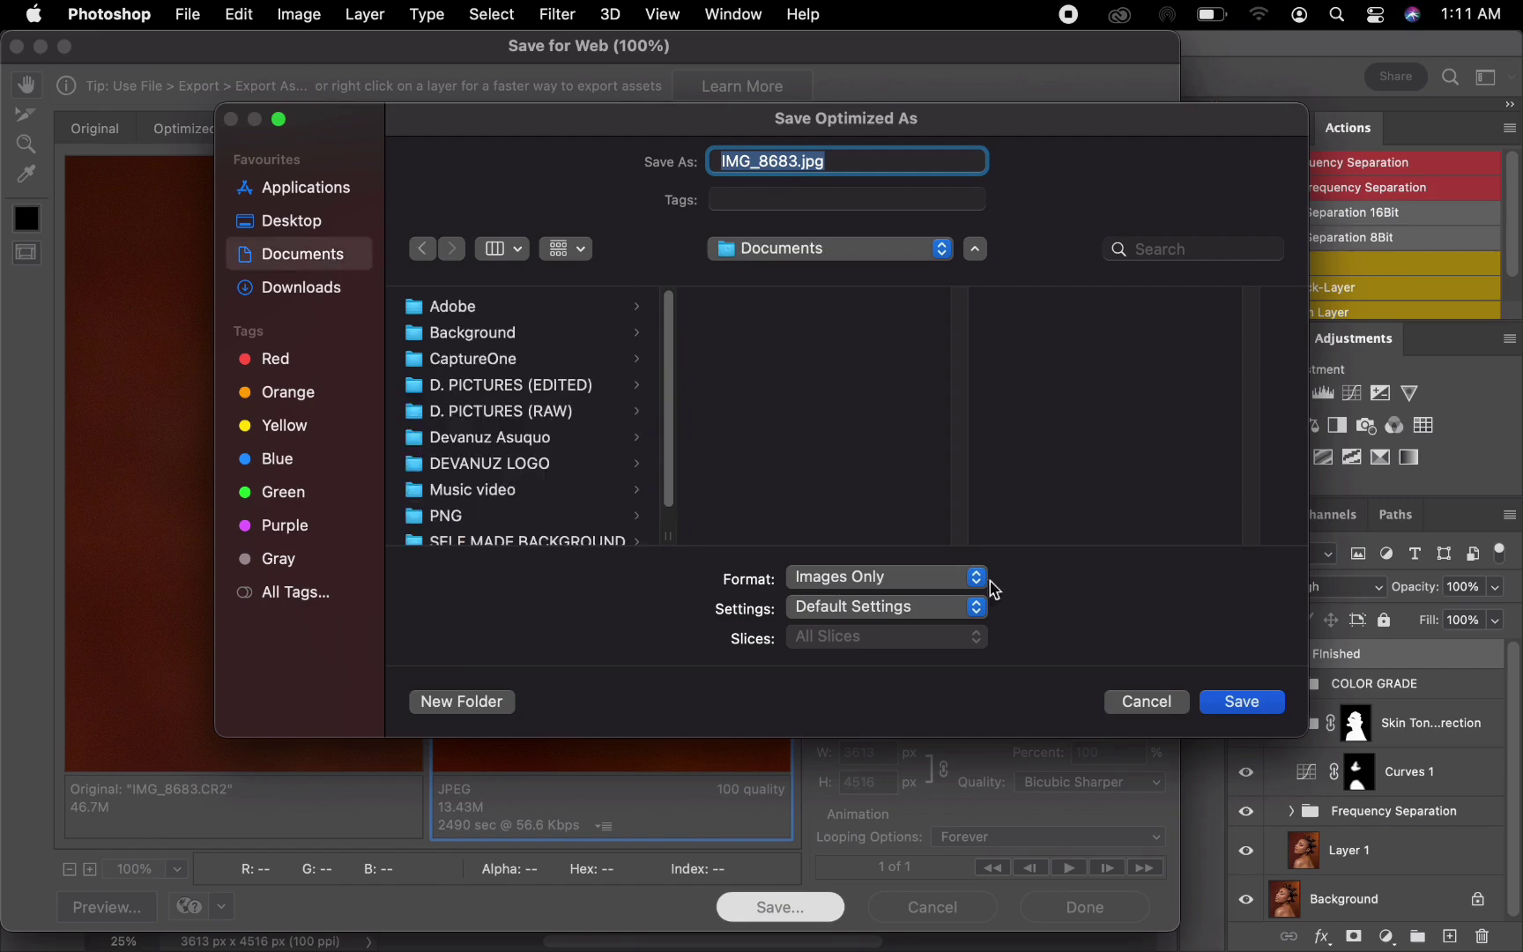
click(1146, 701)
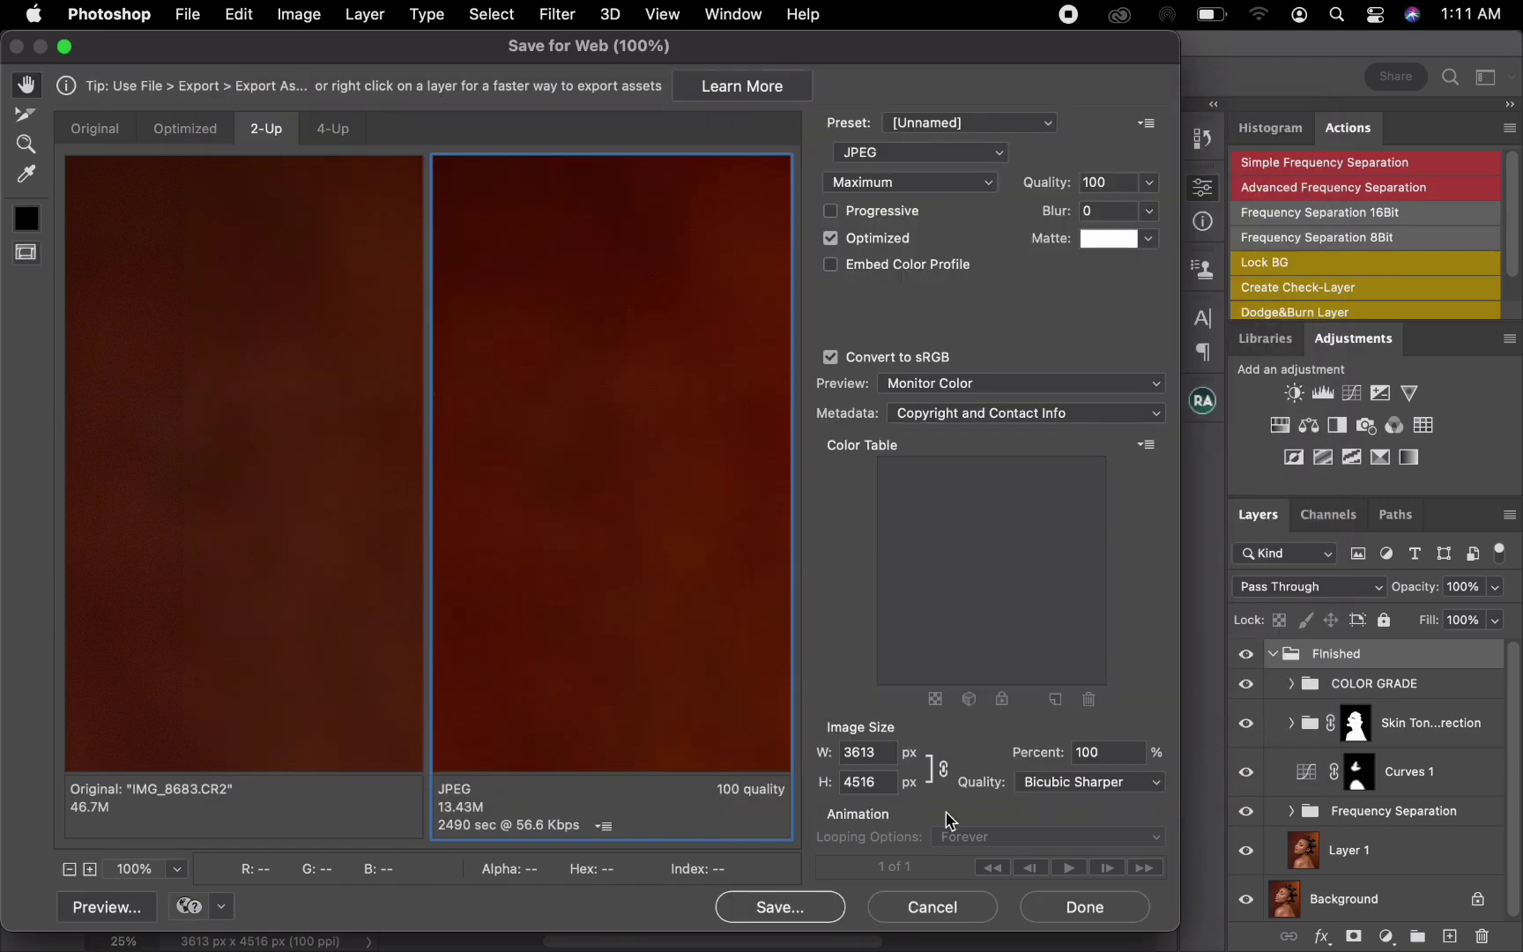
click(913, 903)
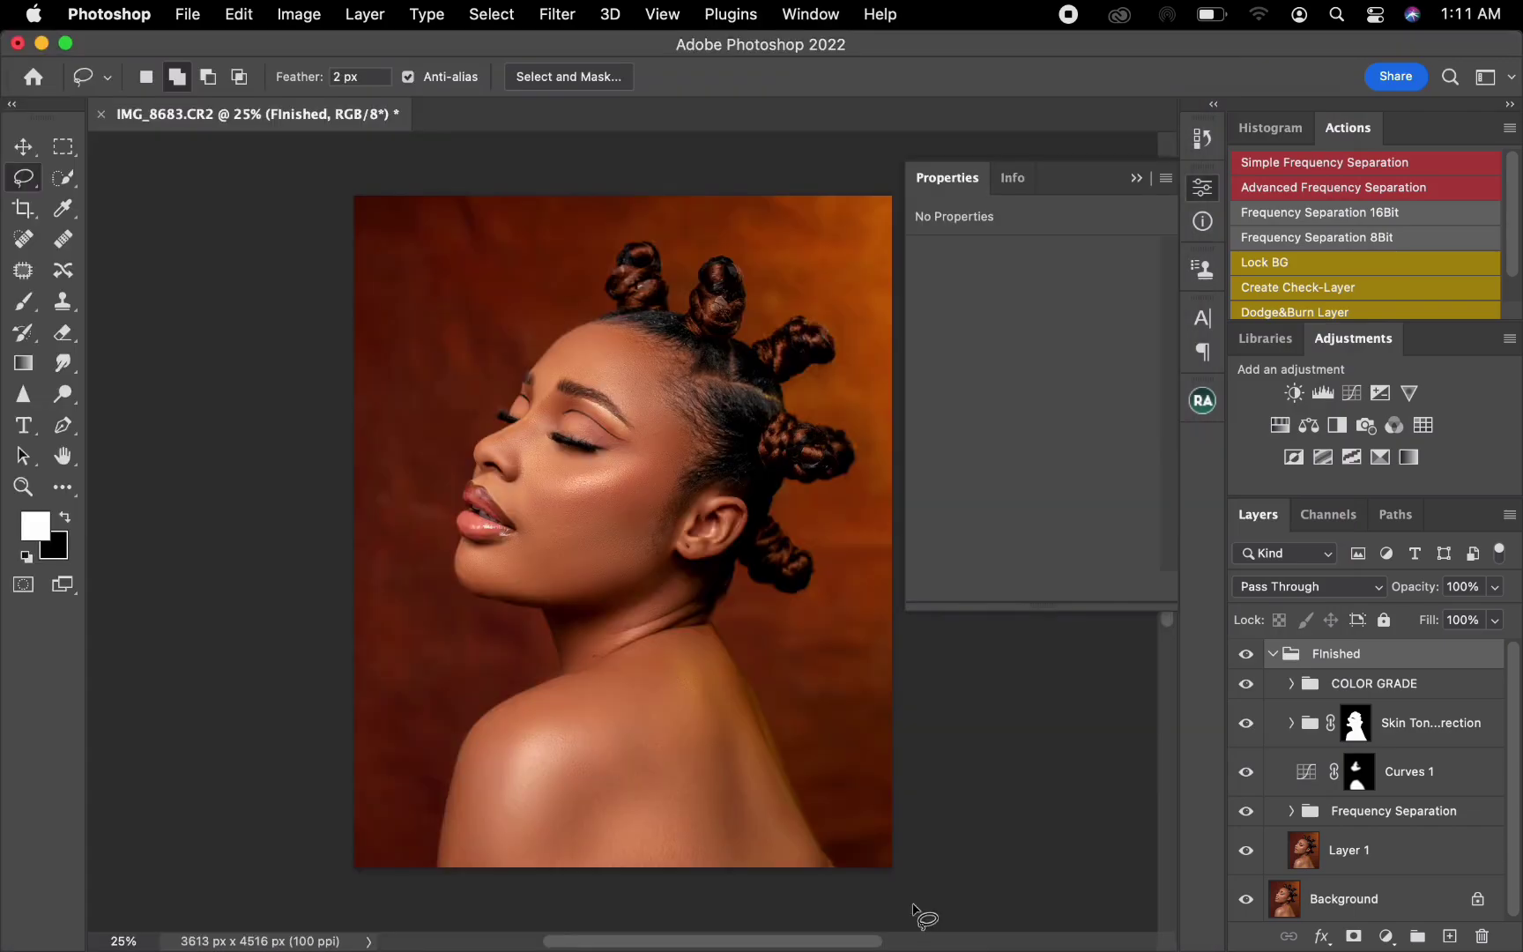